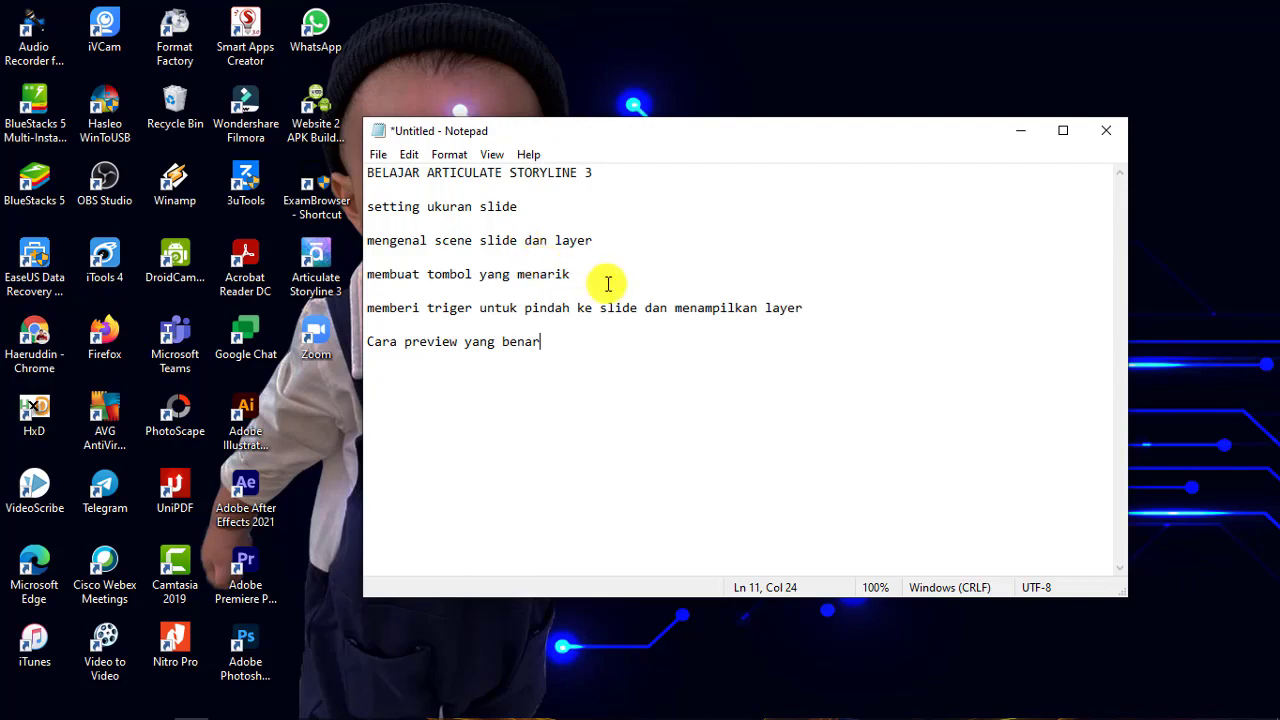
{"action": "key", "text": "Up"}
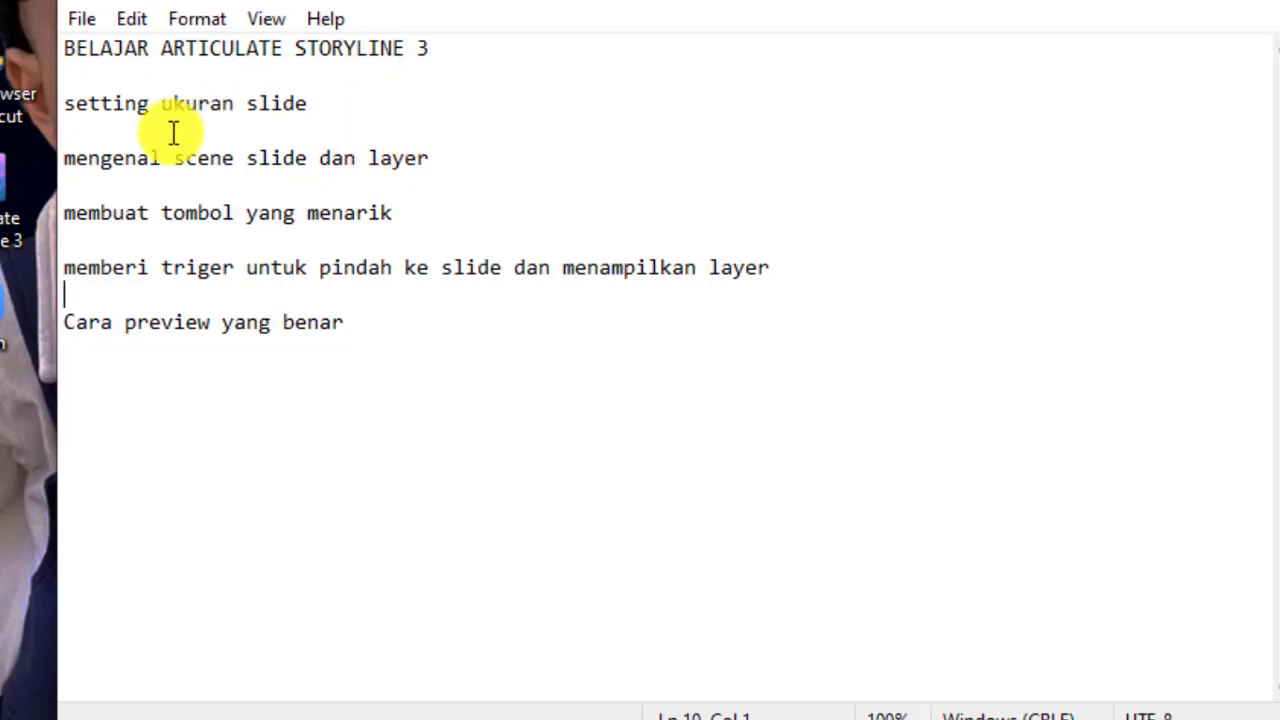
{"action": "left_click", "coordinate": [381, 313]}
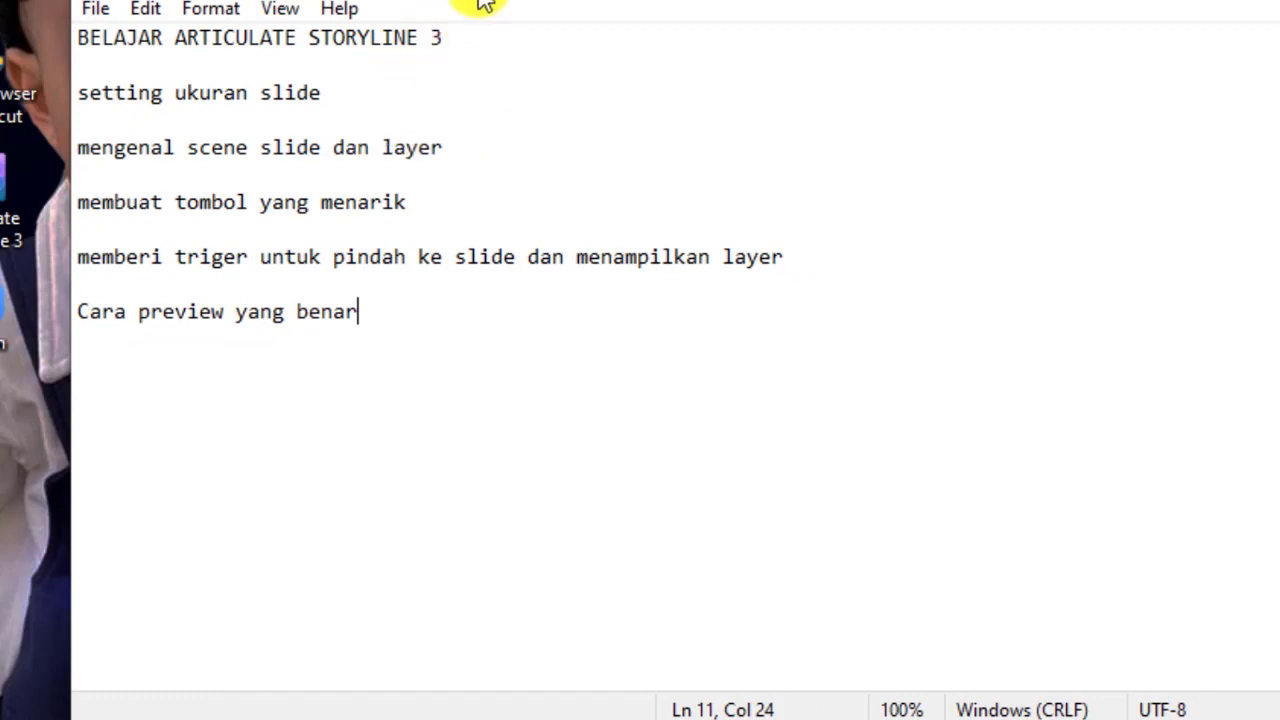
{"action": "left_click_drag", "start_coordinate": [490, 0], "coordinate": [694, 0]}
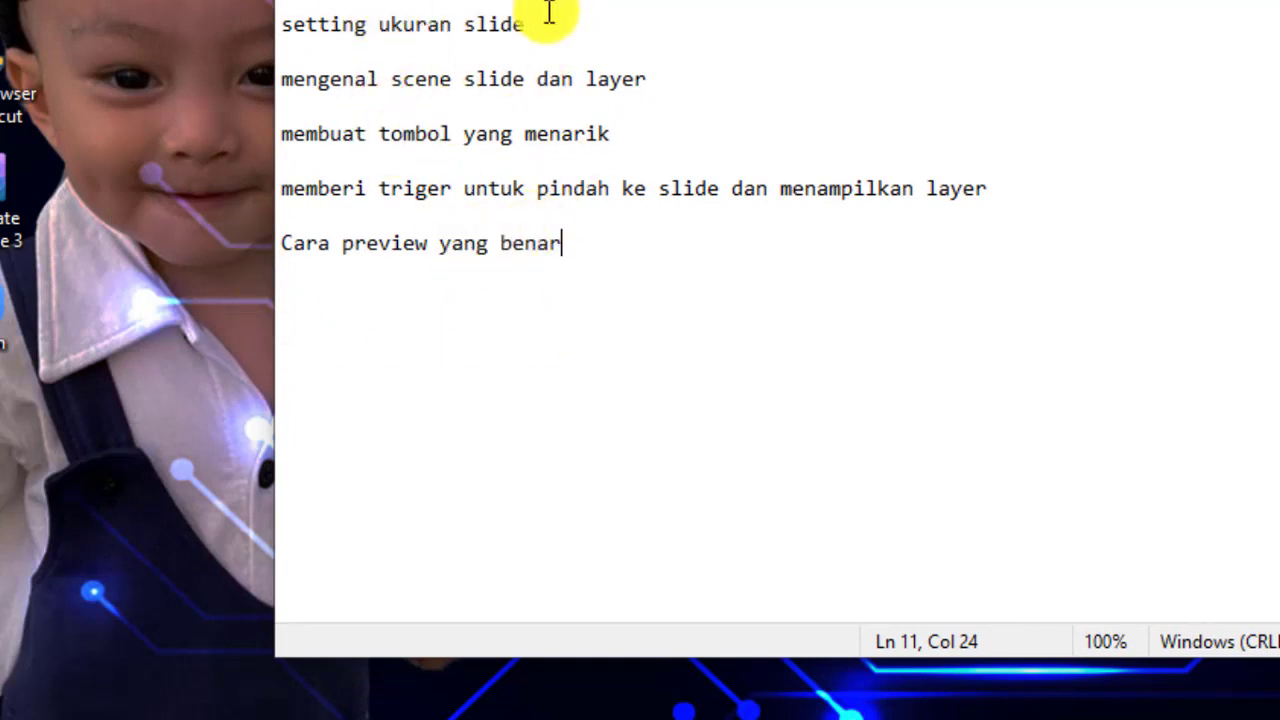
{"action": "left_click", "coordinate": [569, 18]}
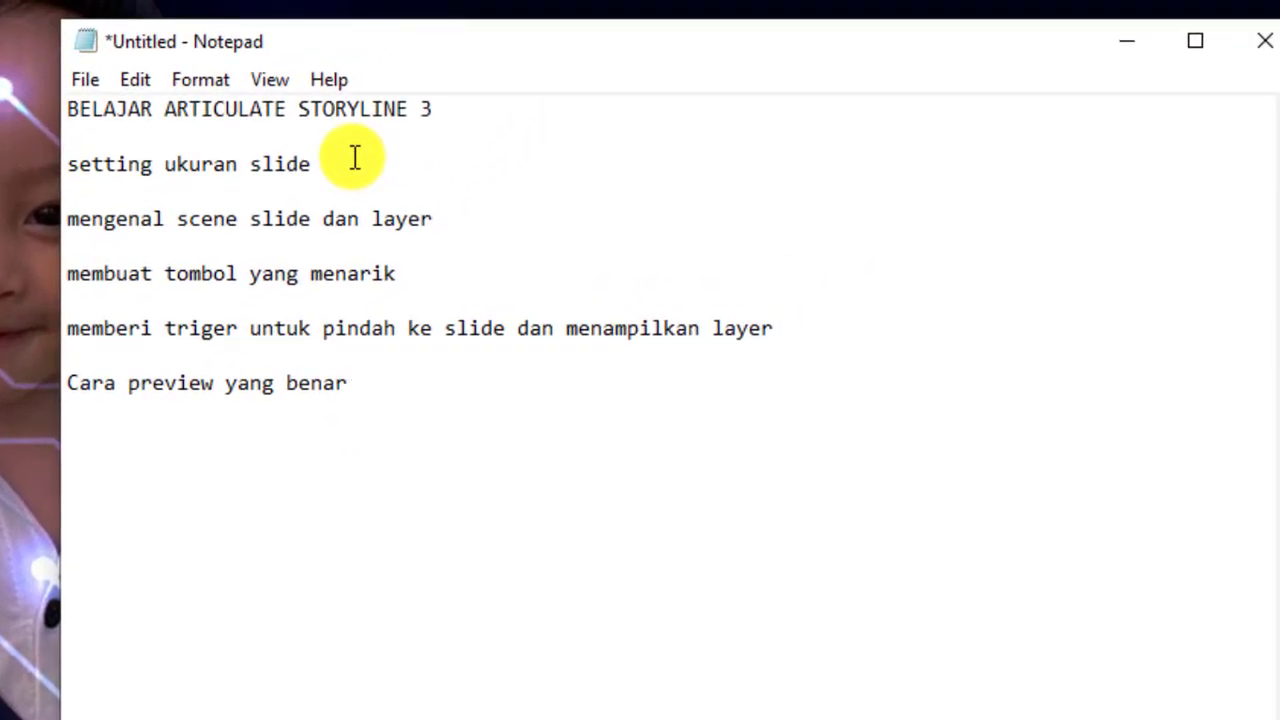
{"action": "left_click", "coordinate": [168, 228]}
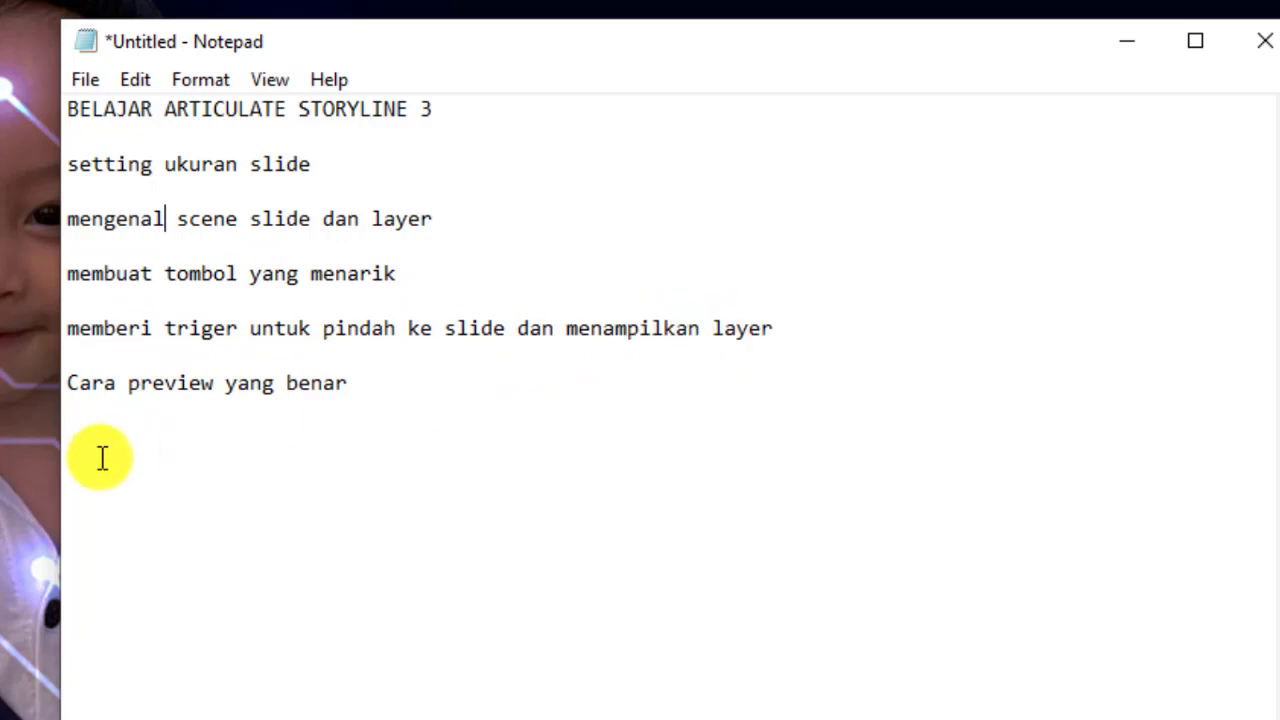
{"action": "left_click", "coordinate": [421, 372]}
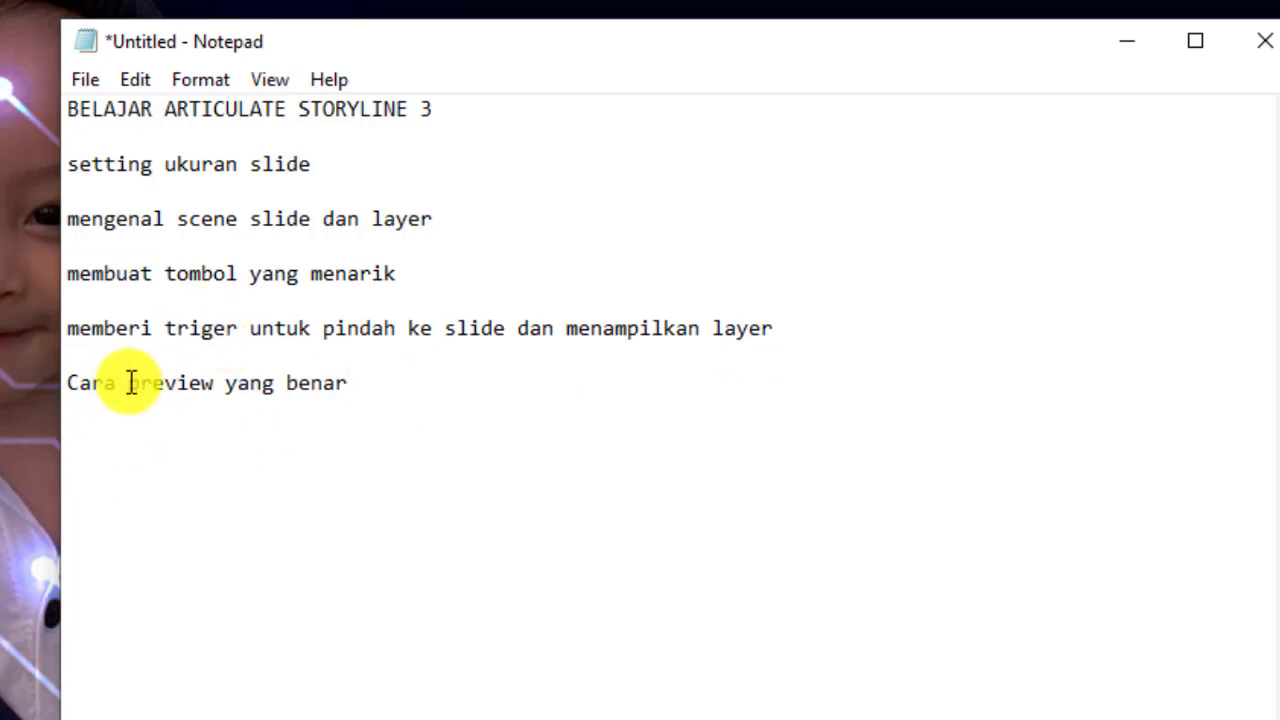
{"action": "left_click_drag", "start_coordinate": [131, 383], "coordinate": [216, 383]}
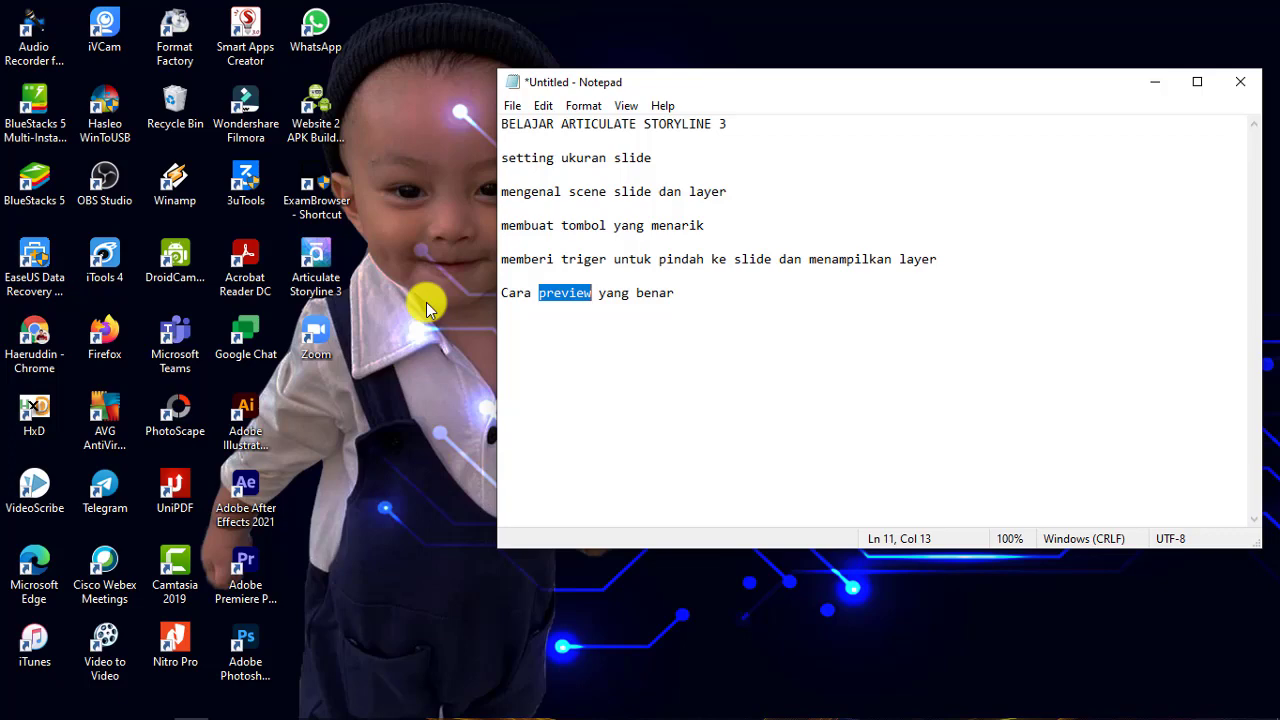
- Switch to Articulate Storyline 3 and create a new project
{"action": "left_click", "coordinate": [320, 268]}
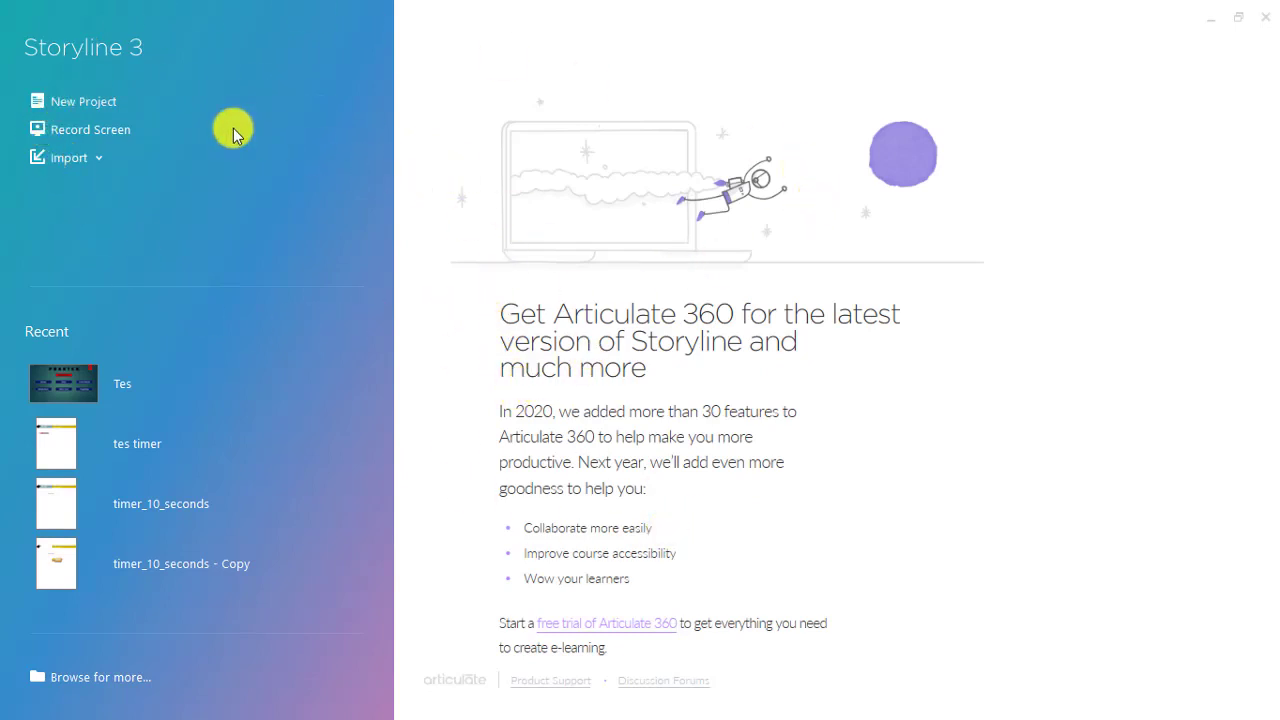
{"action": "left_click", "coordinate": [88, 106]}
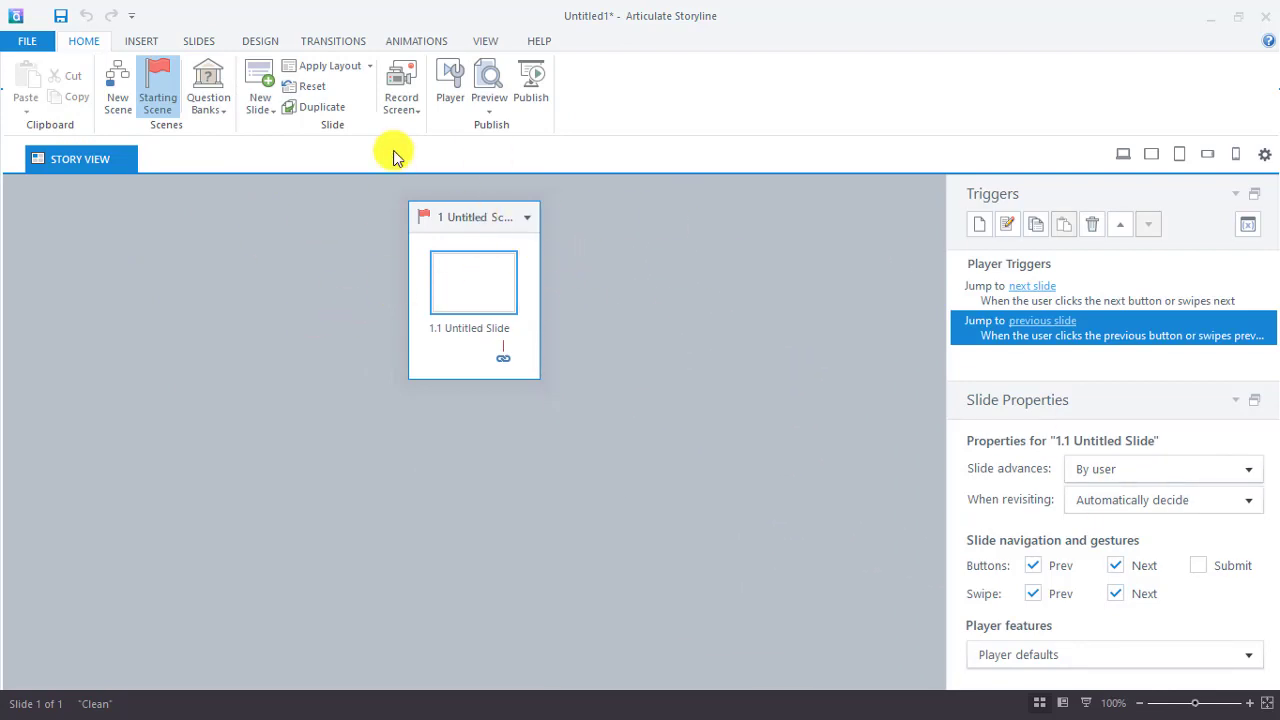
- Look through the command groups for inserting, slides, design, transitions, animations, view and help
{"action": "left_click", "coordinate": [137, 44]}
{"action": "left_click", "coordinate": [198, 42]}
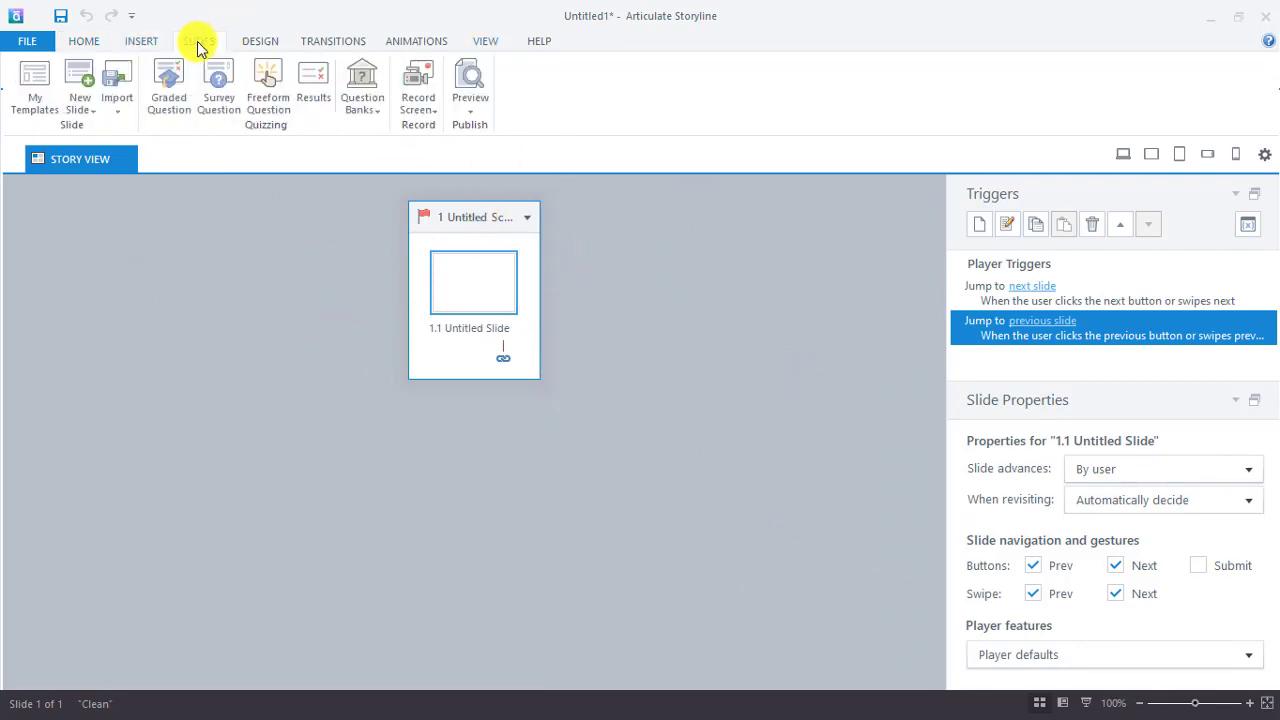
{"action": "left_click", "coordinate": [258, 44]}
{"action": "left_click", "coordinate": [334, 42]}
{"action": "left_click", "coordinate": [440, 45]}
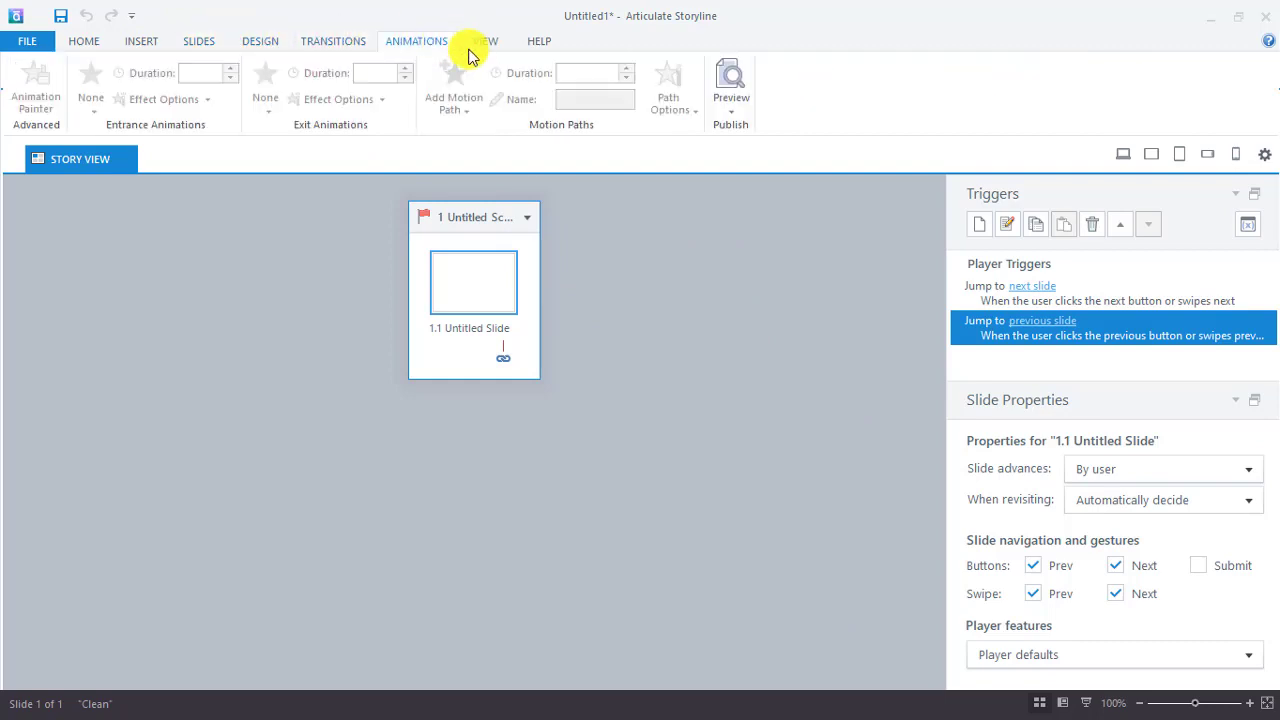
{"action": "left_click", "coordinate": [489, 43]}
{"action": "left_click", "coordinate": [536, 43]}
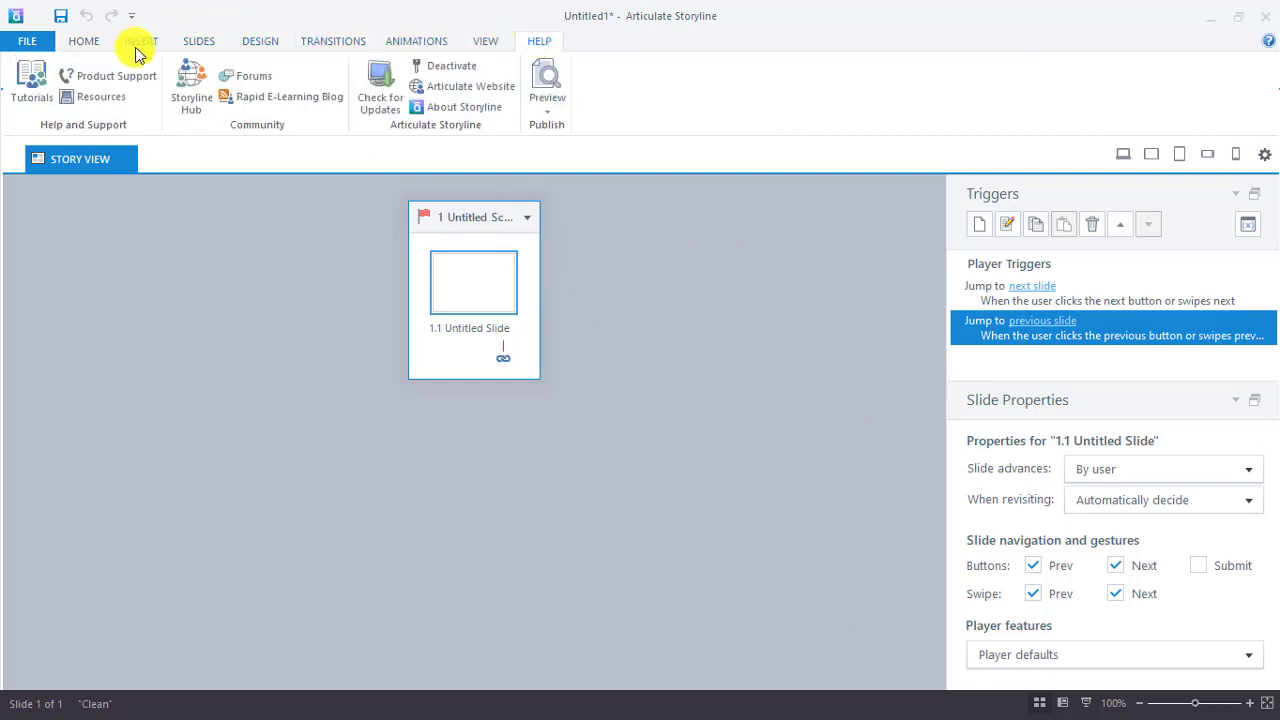
{"action": "left_click", "coordinate": [136, 47]}
{"action": "left_click", "coordinate": [87, 48]}
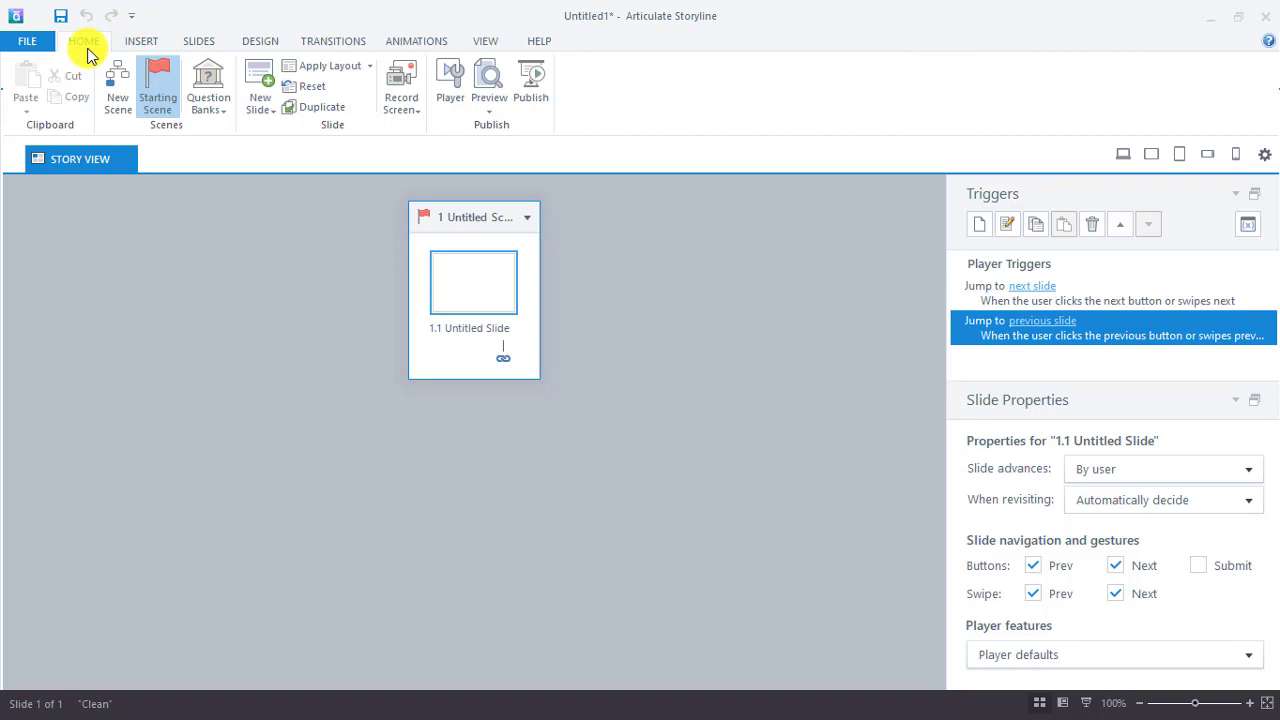
- Rename the first scene in the story overview as "opening"
{"action": "left_click", "coordinate": [580, 415]}
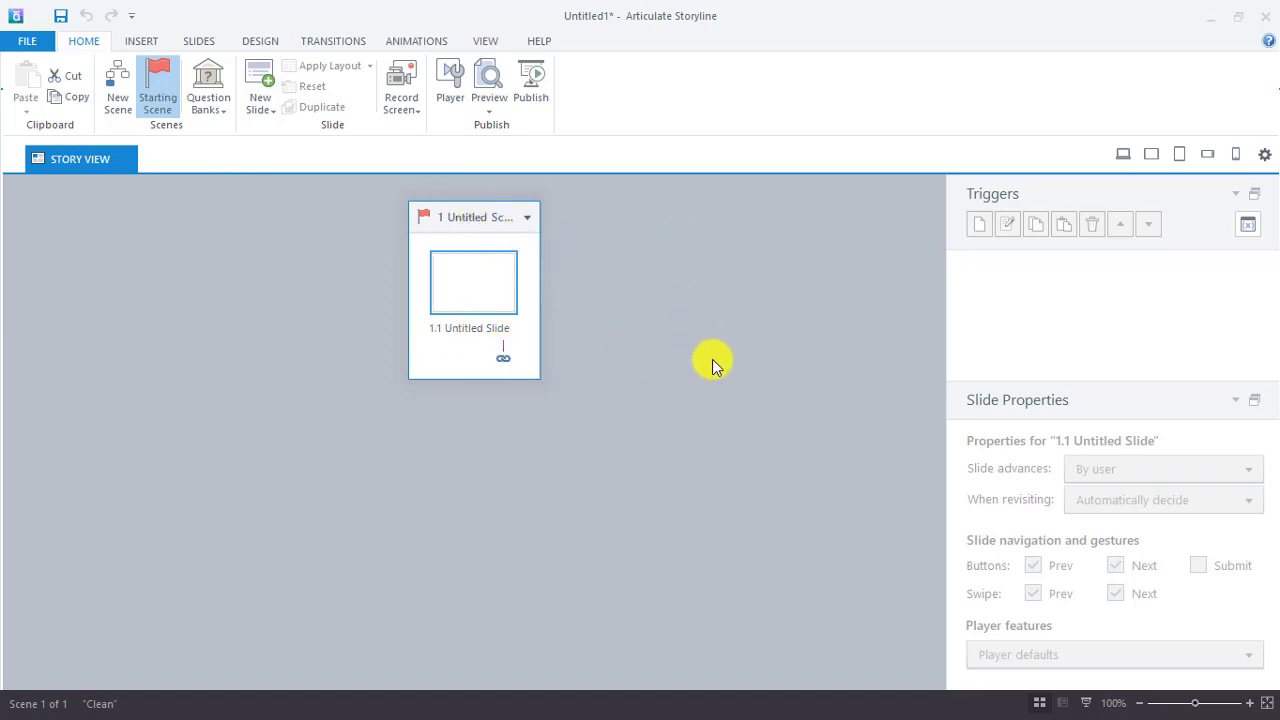
{"action": "double_click", "coordinate": [464, 218]}
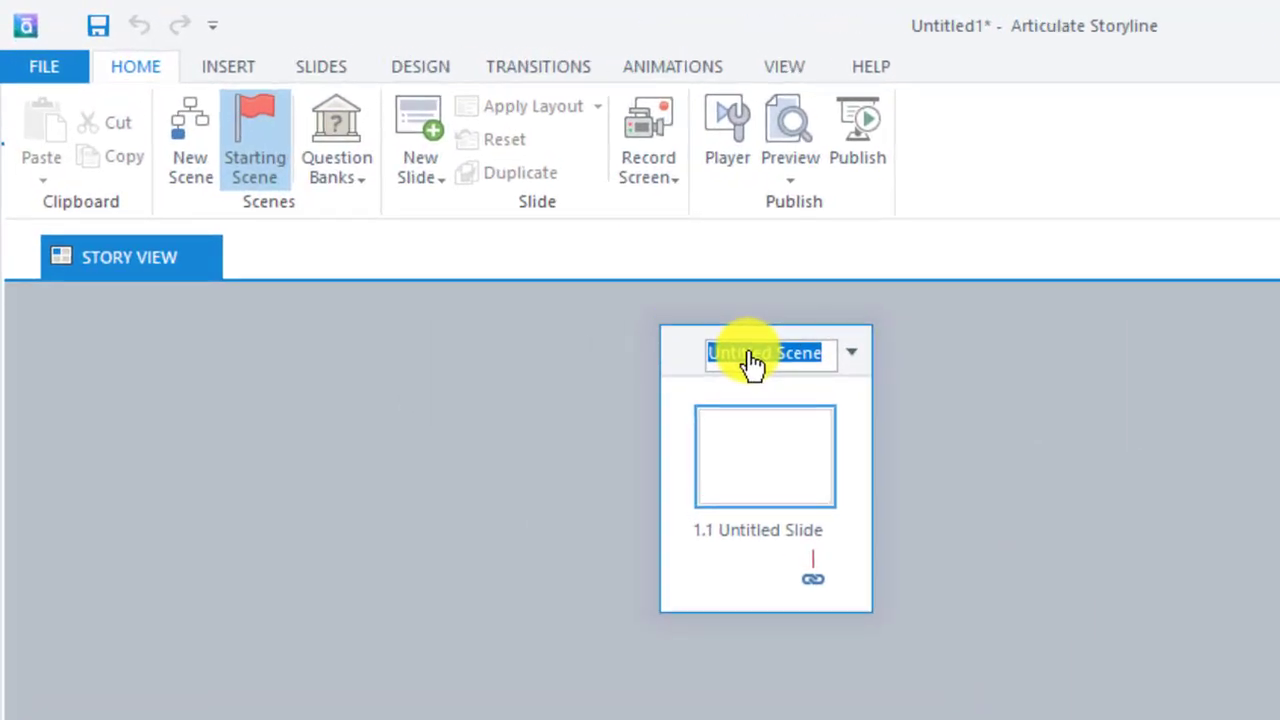
{"action": "type", "text": "o"}
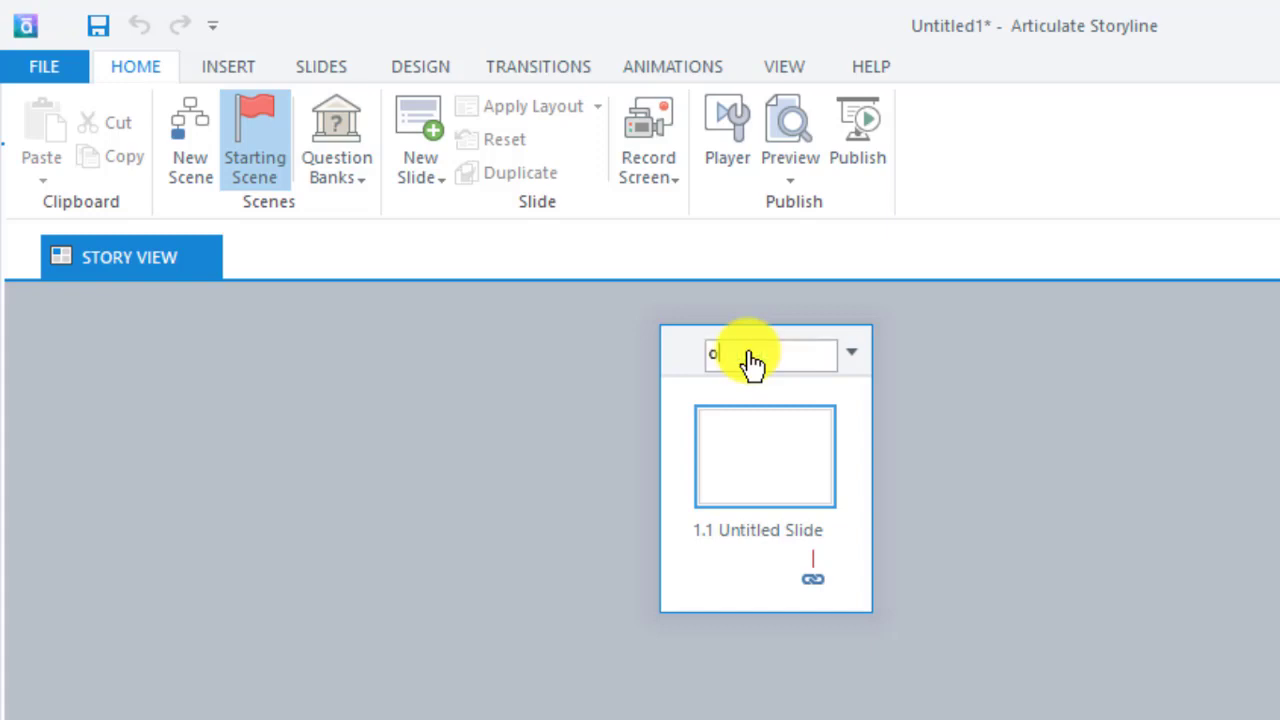
{"action": "type", "text": "pening"}
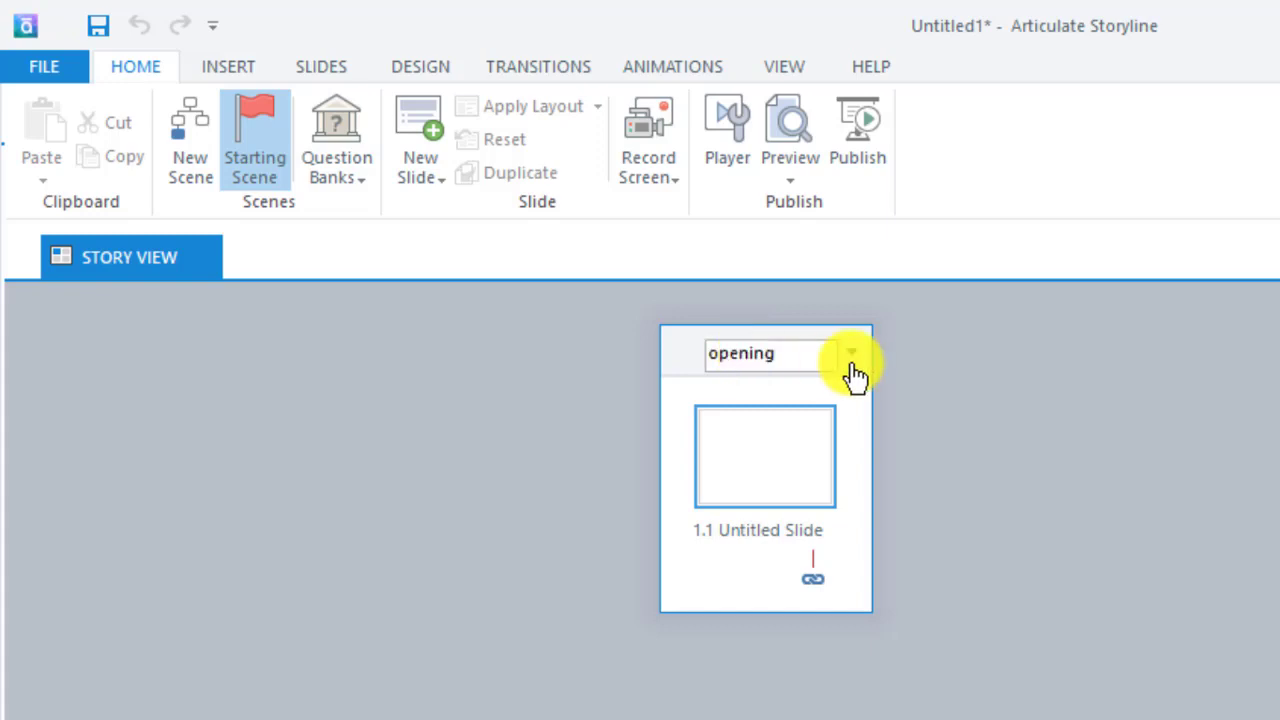
{"action": "key", "text": "Return"}
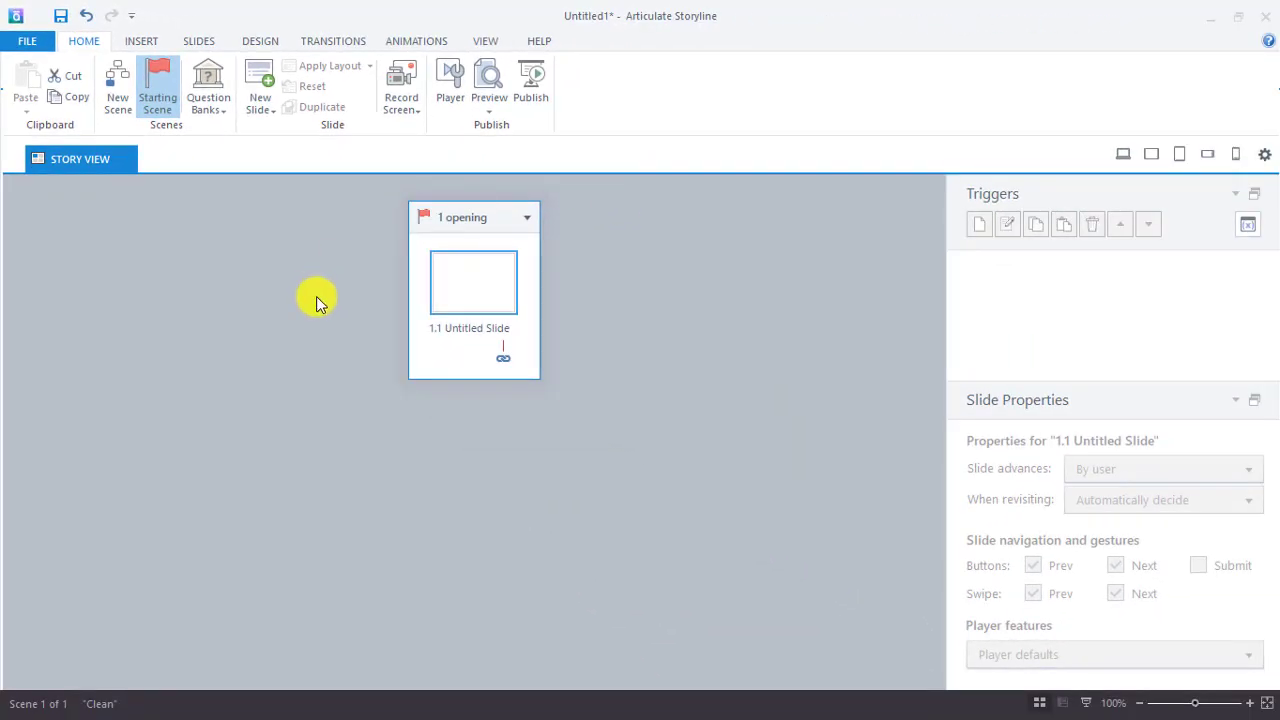
- Add a second scene to the story and name it "materi"
{"action": "right_click", "coordinate": [644, 213]}
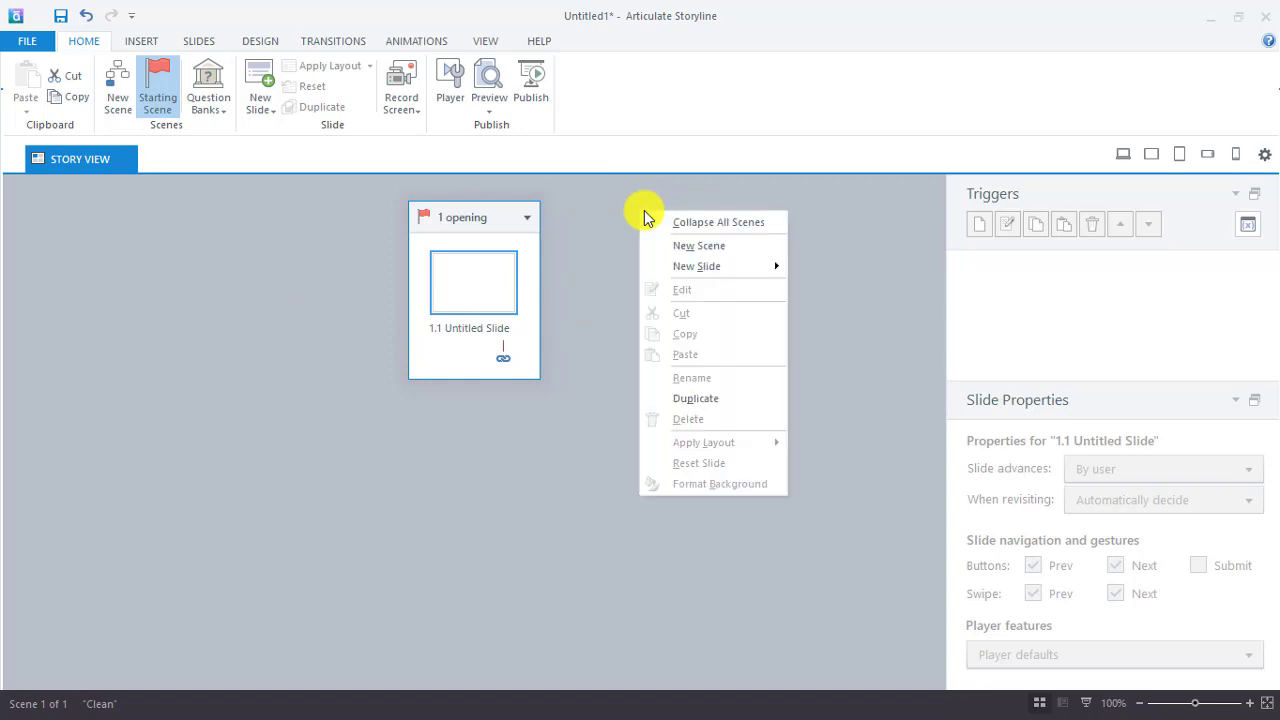
{"action": "left_click", "coordinate": [719, 258]}
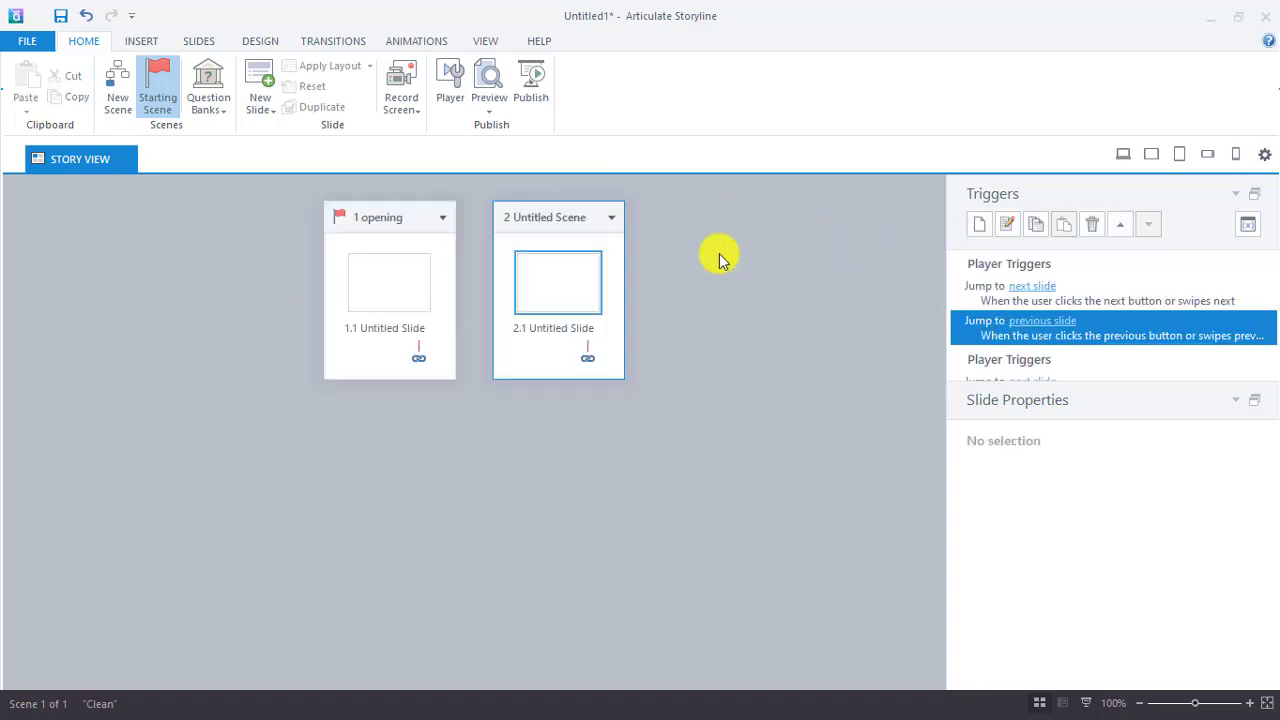
{"action": "double_click", "coordinate": [552, 222]}
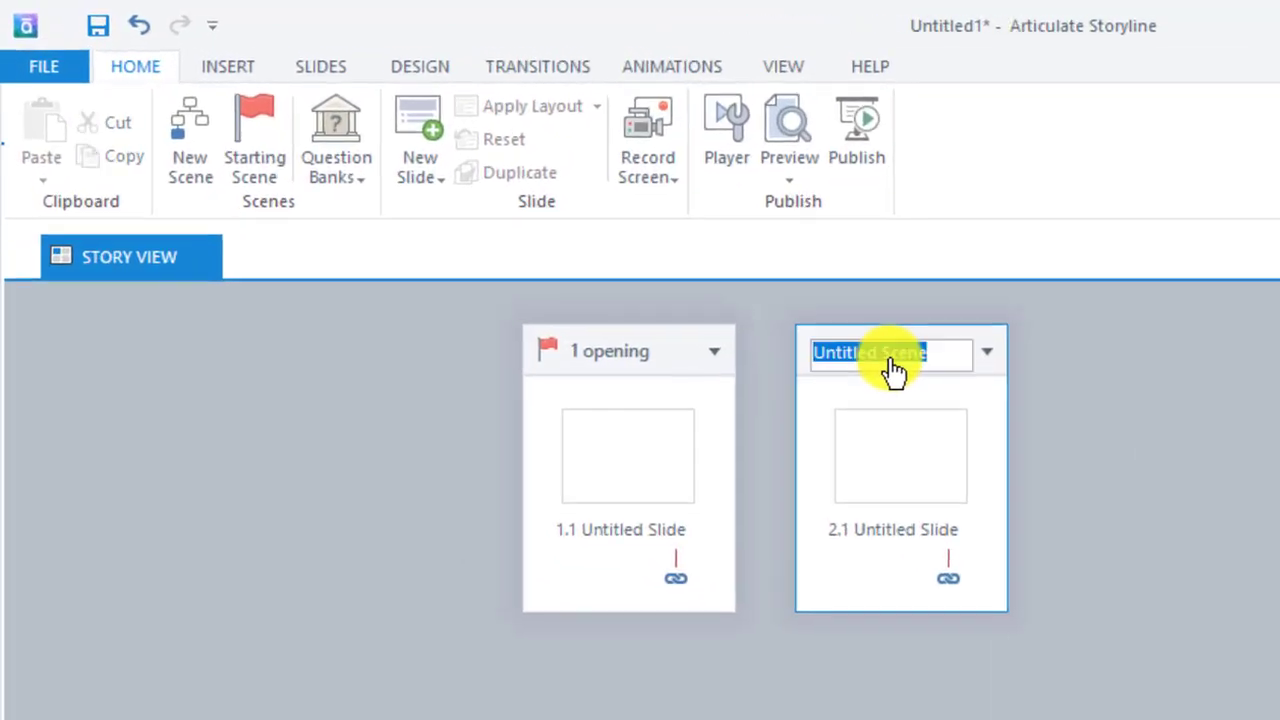
{"action": "type", "text": "materi"}
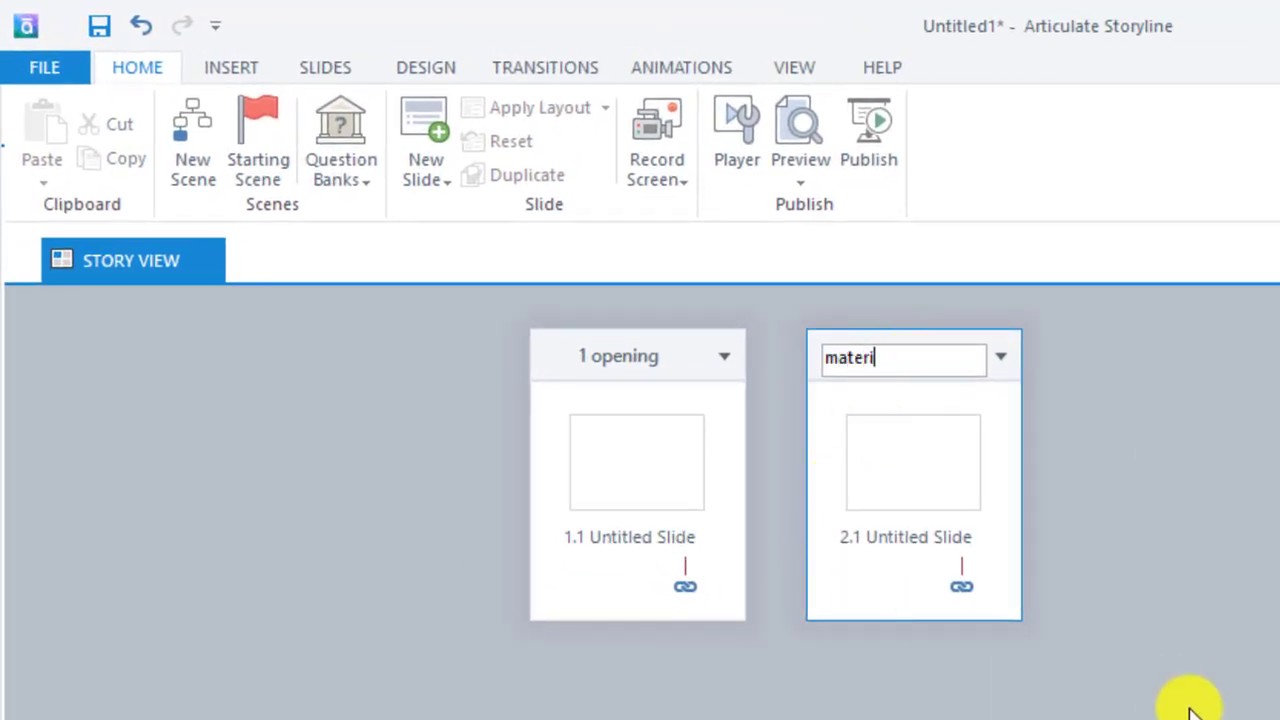
{"action": "key", "text": "Return"}
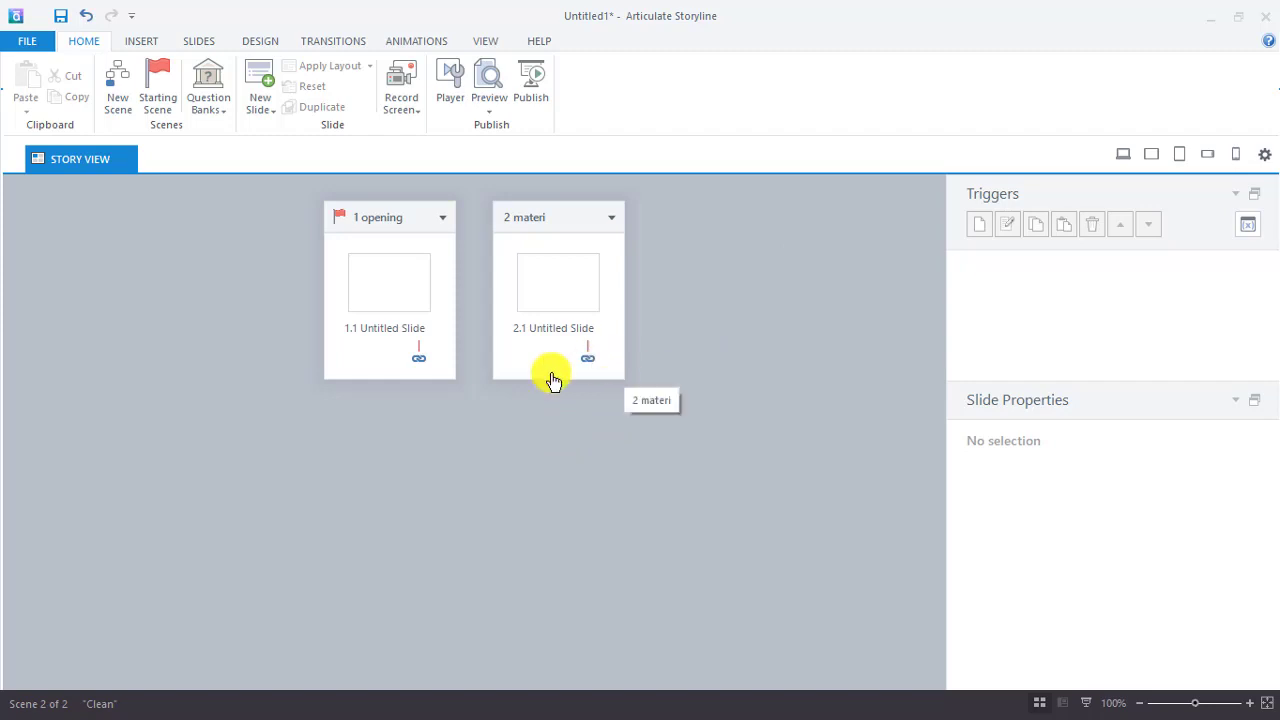
- Open the opening scene's slide and set the story size to 1280 wide by 720 high with the aspect ratio unlocked
{"action": "double_click", "coordinate": [387, 297]}
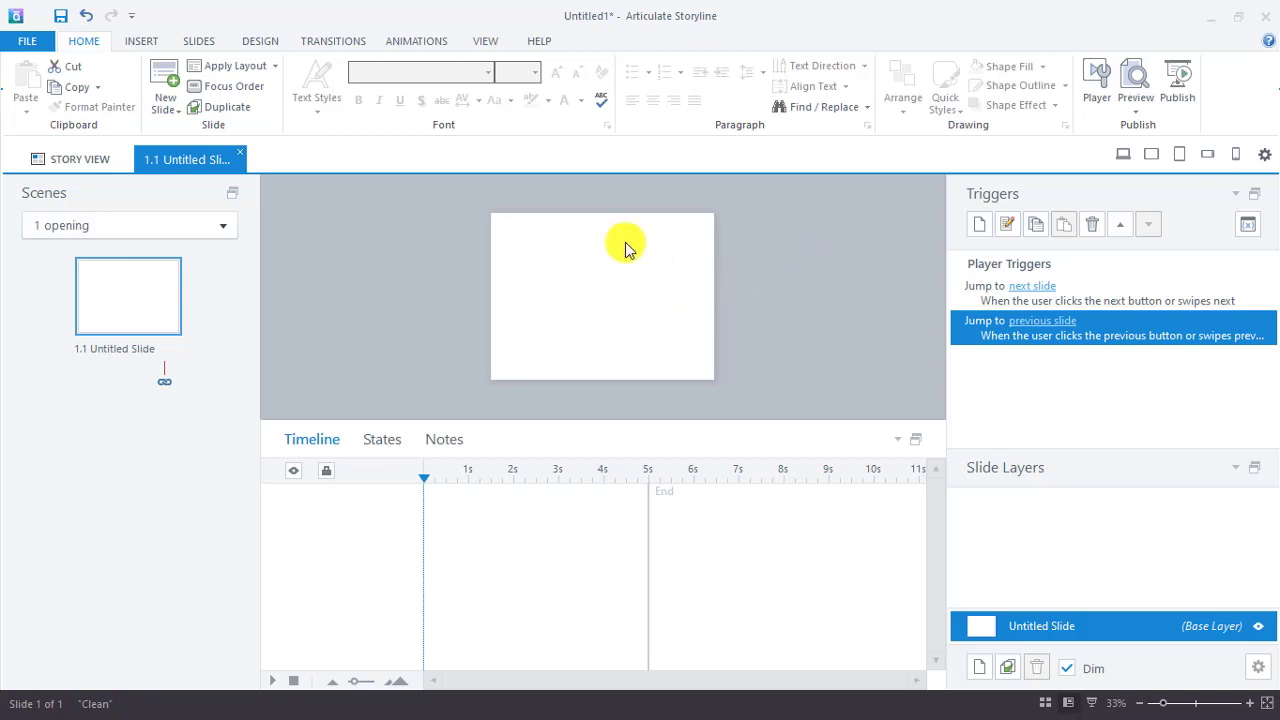
{"action": "left_click", "coordinate": [198, 42]}
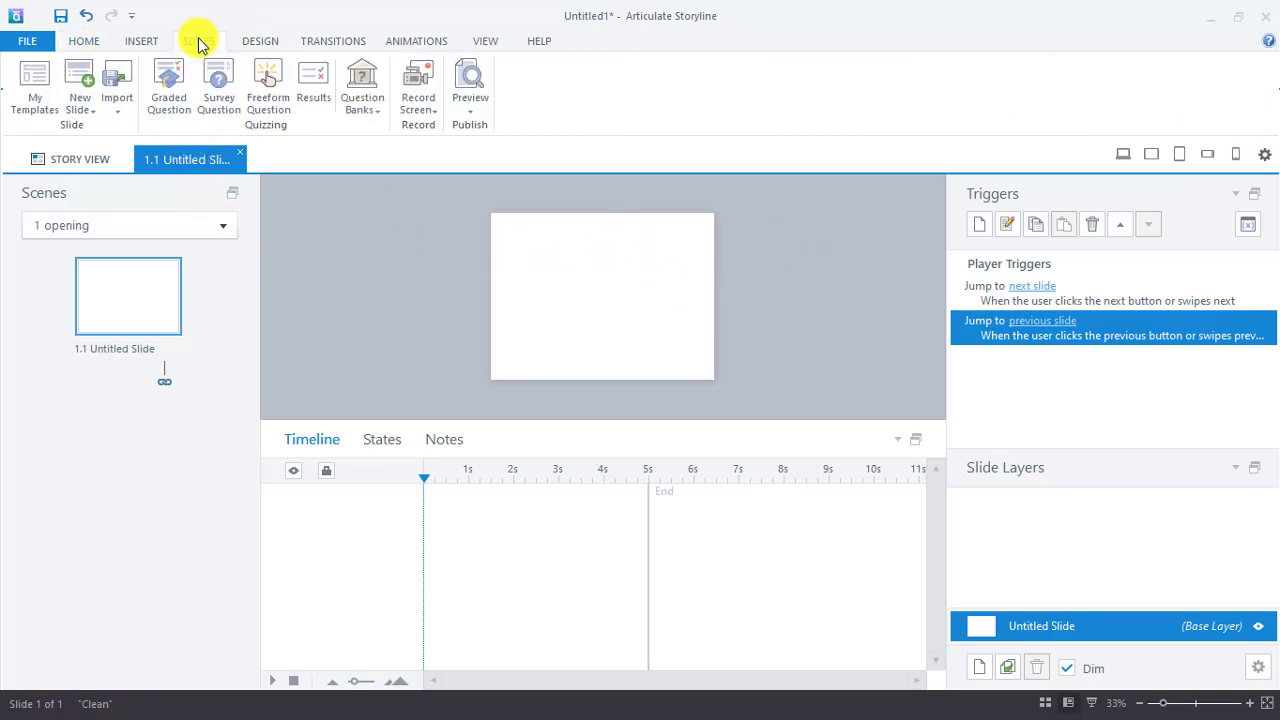
{"action": "left_click", "coordinate": [258, 42]}
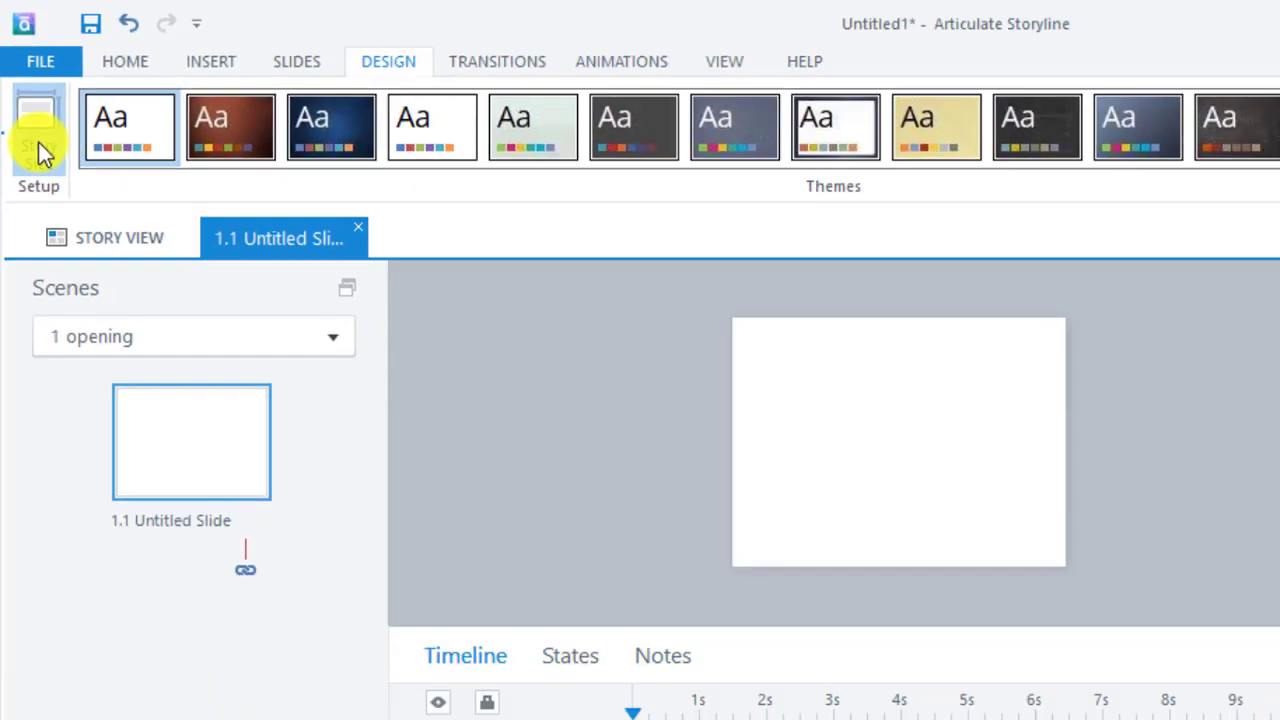
{"action": "left_click", "coordinate": [62, 270]}
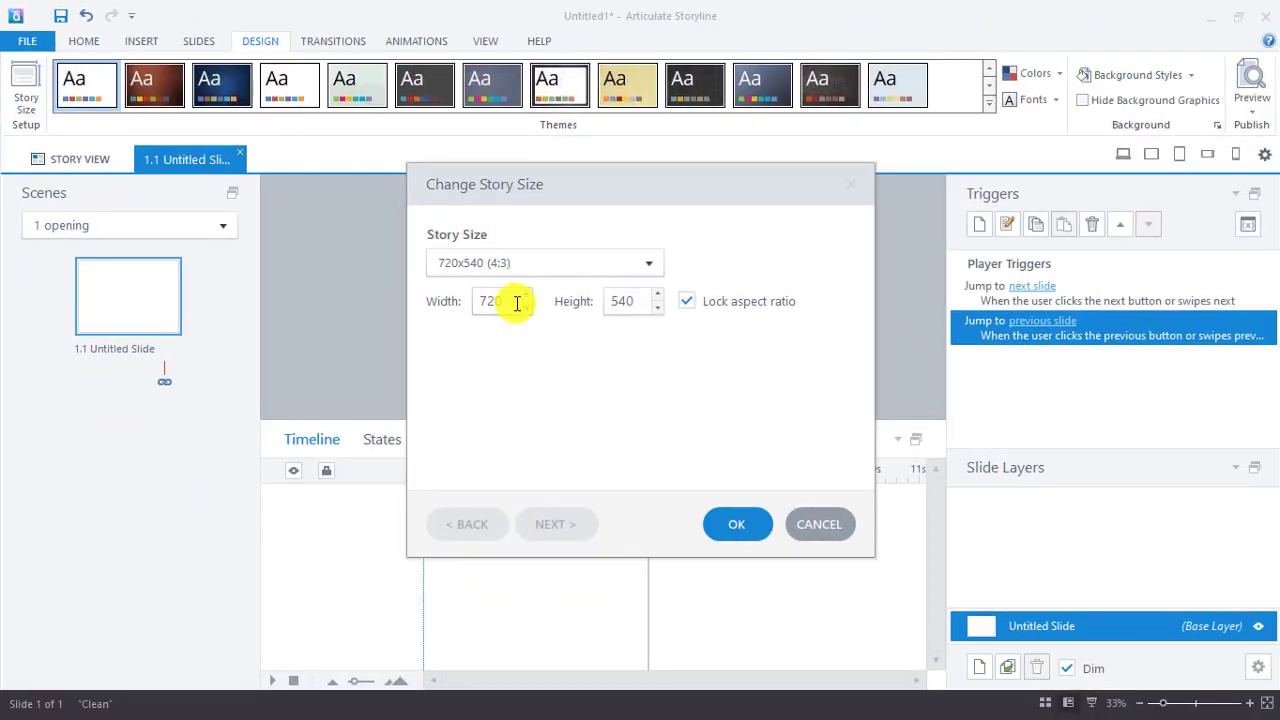
{"action": "left_click_drag", "start_coordinate": [604, 188], "coordinate": [561, 138]}
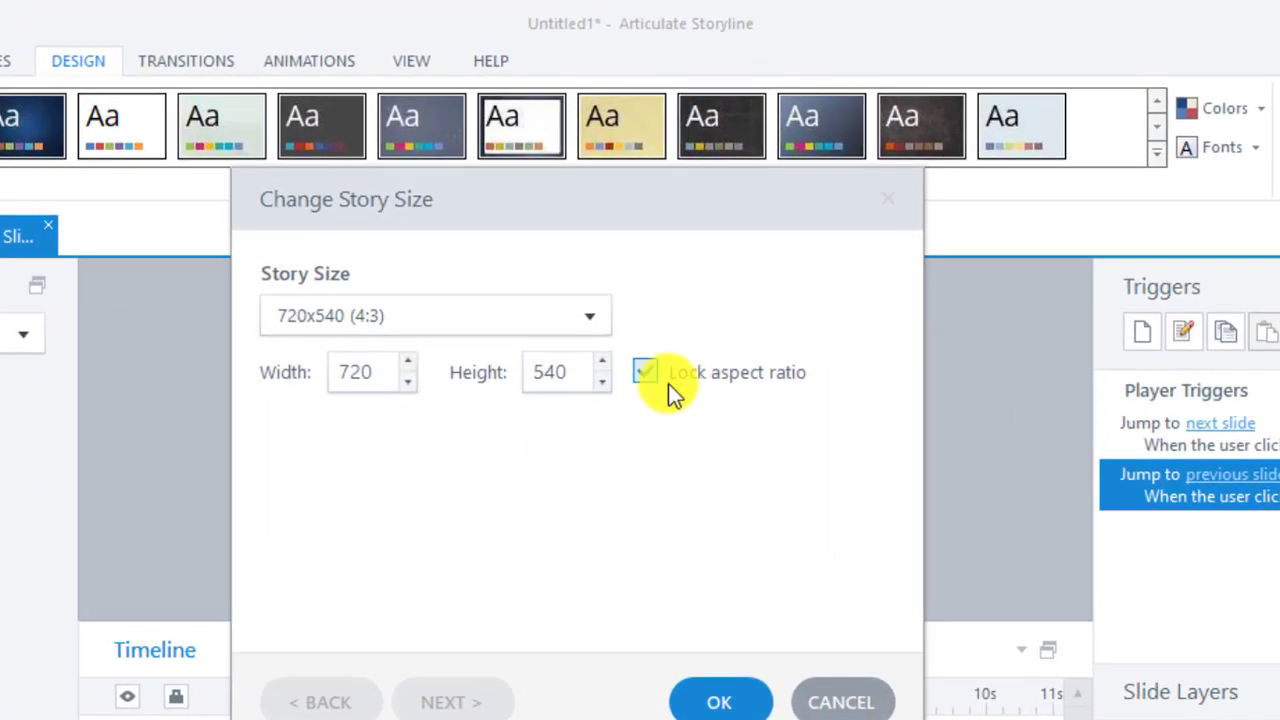
{"action": "left_click", "coordinate": [645, 381]}
{"action": "left_click_drag", "start_coordinate": [380, 361], "coordinate": [301, 361]}
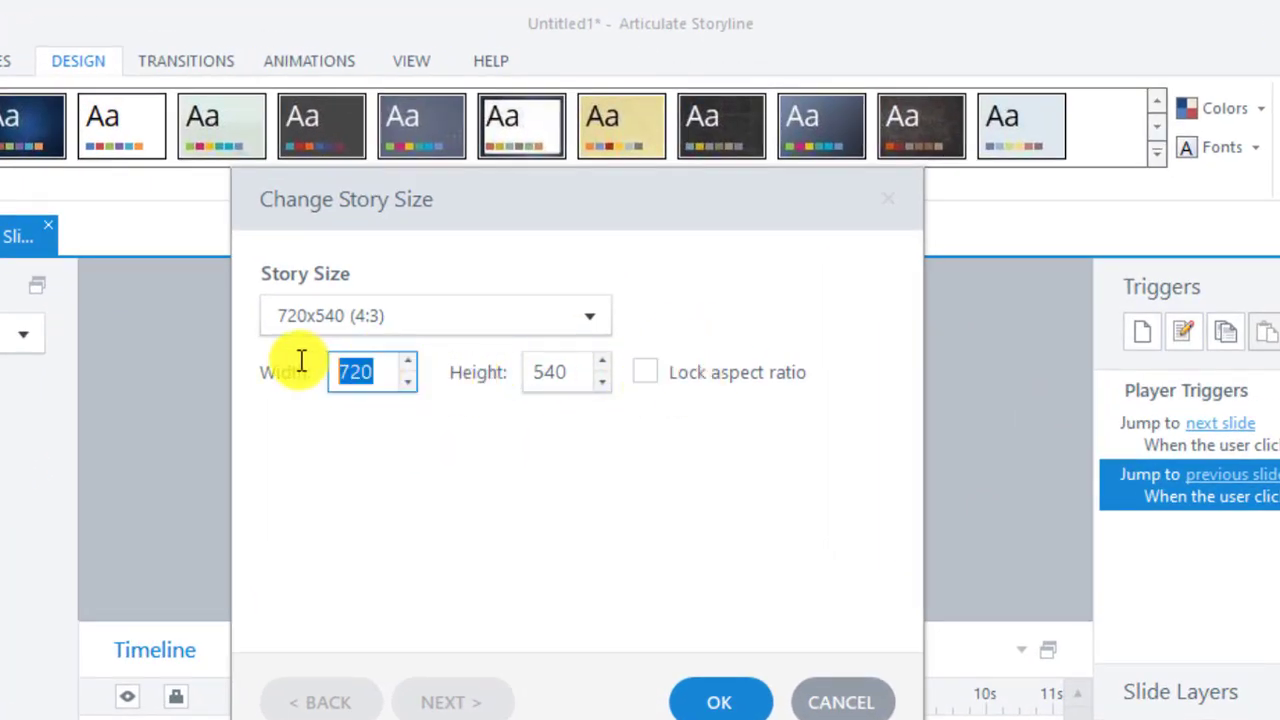
{"action": "type", "text": "1280"}
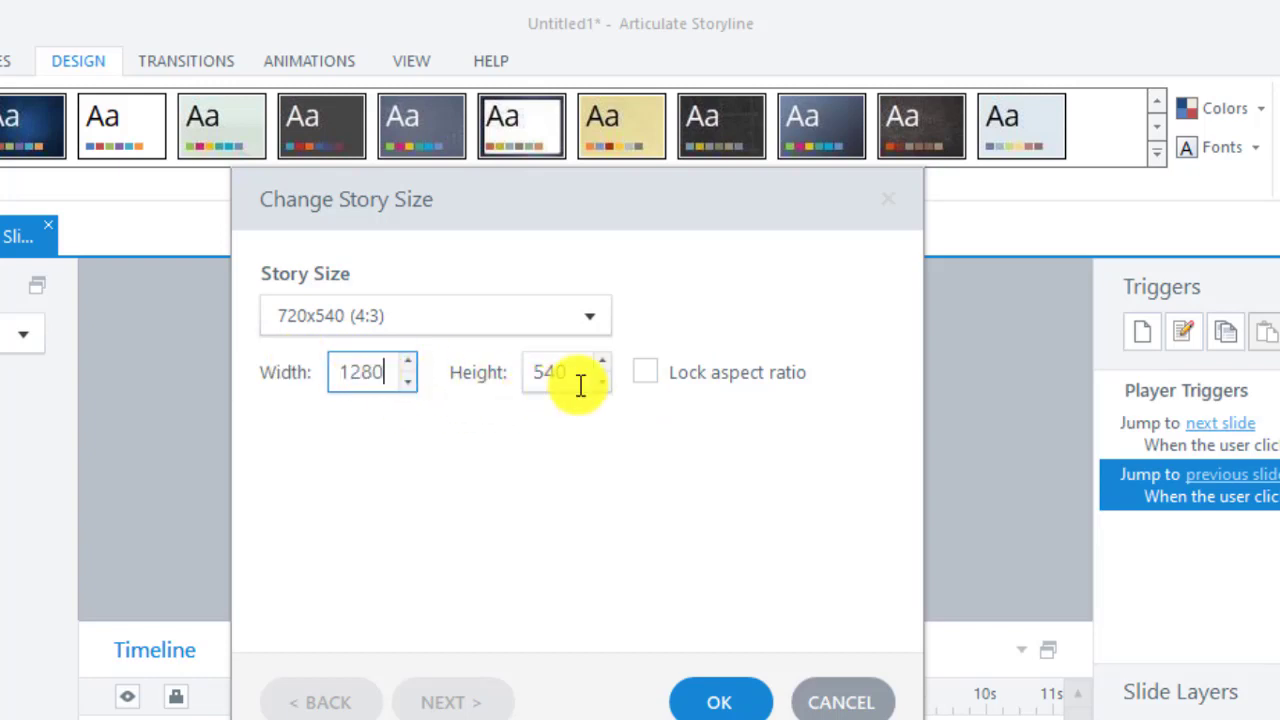
{"action": "left_click_drag", "start_coordinate": [576, 378], "coordinate": [524, 373]}
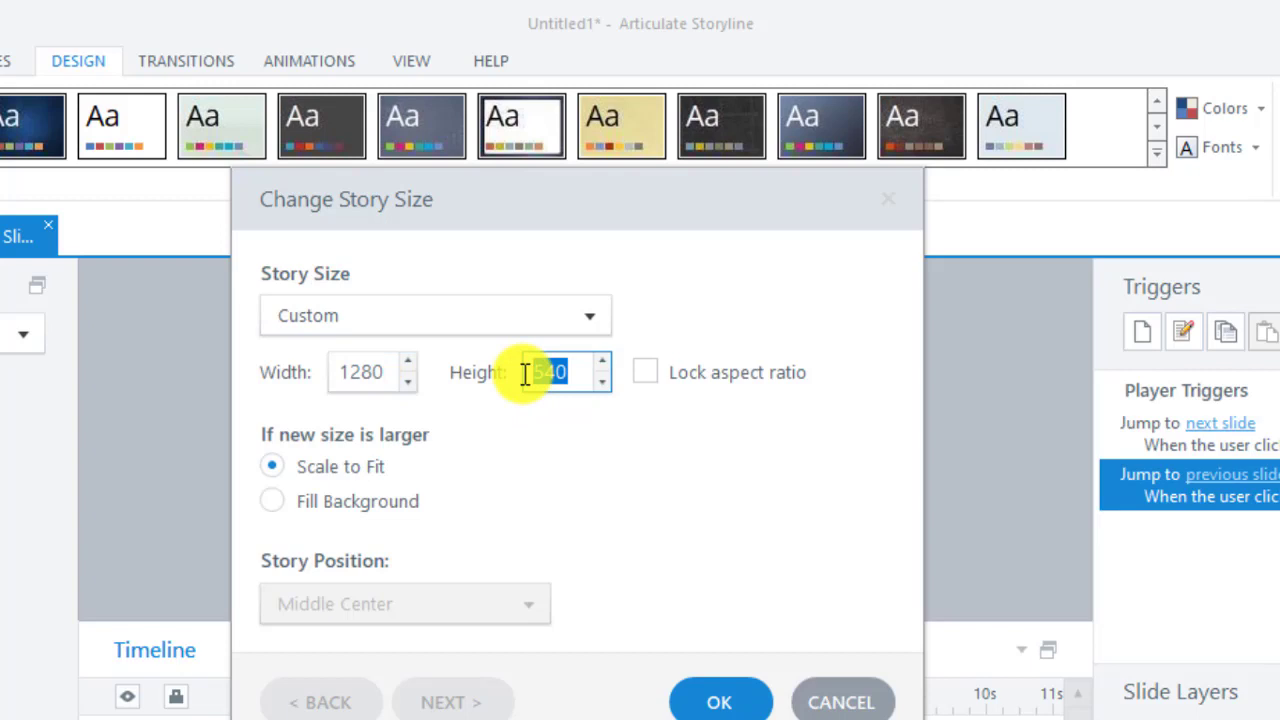
{"action": "type", "text": "720"}
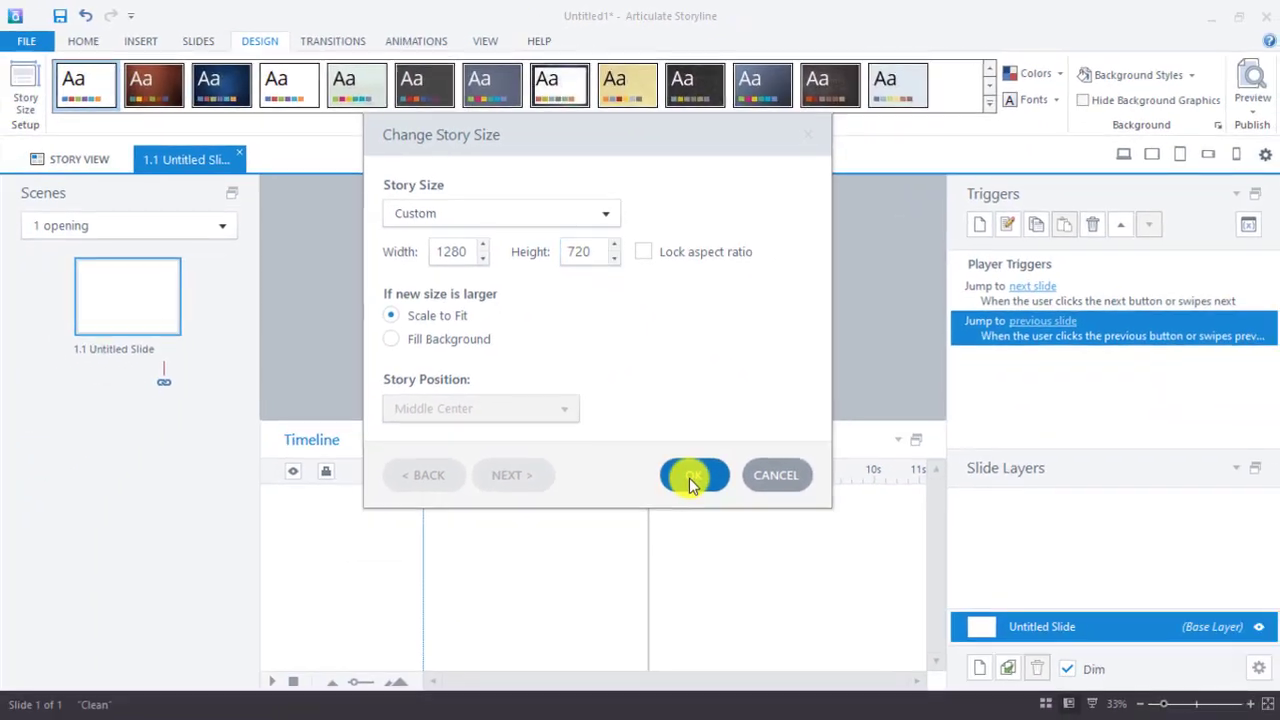
{"action": "left_click", "coordinate": [709, 601]}
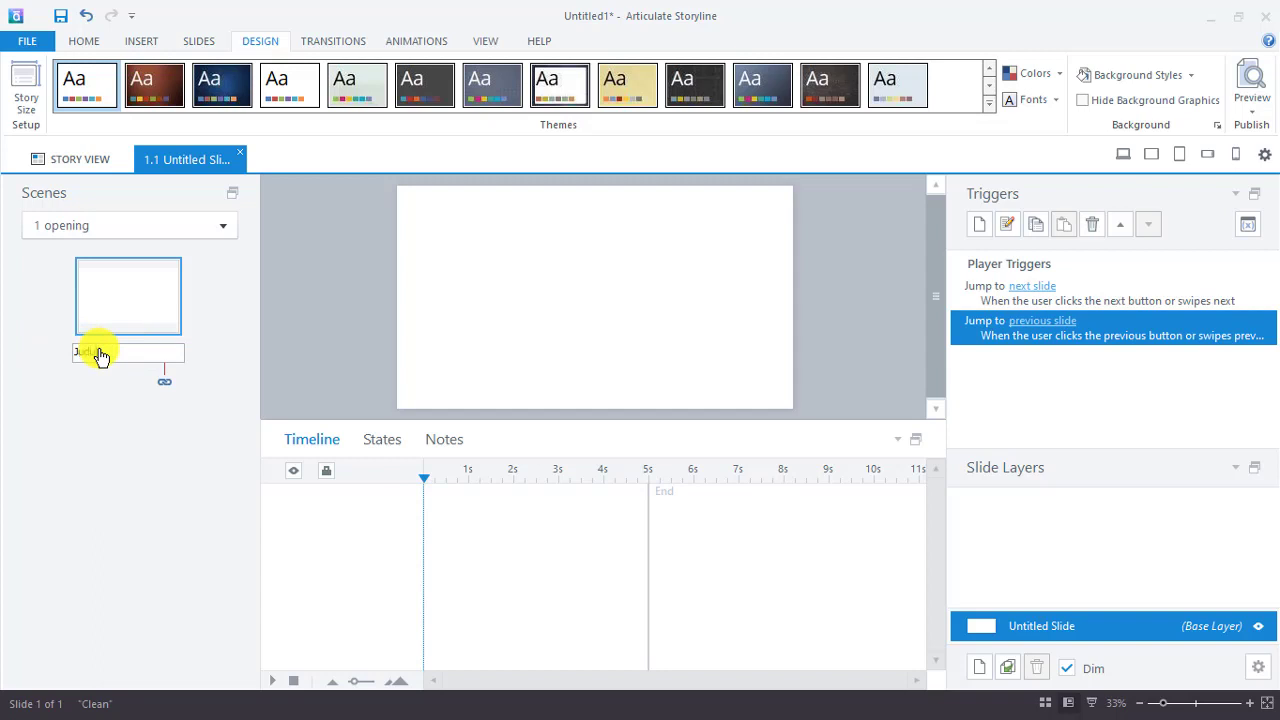
- Rename slide 1.1 in the opening scene as "Judul"
{"action": "left_click", "coordinate": [129, 437]}
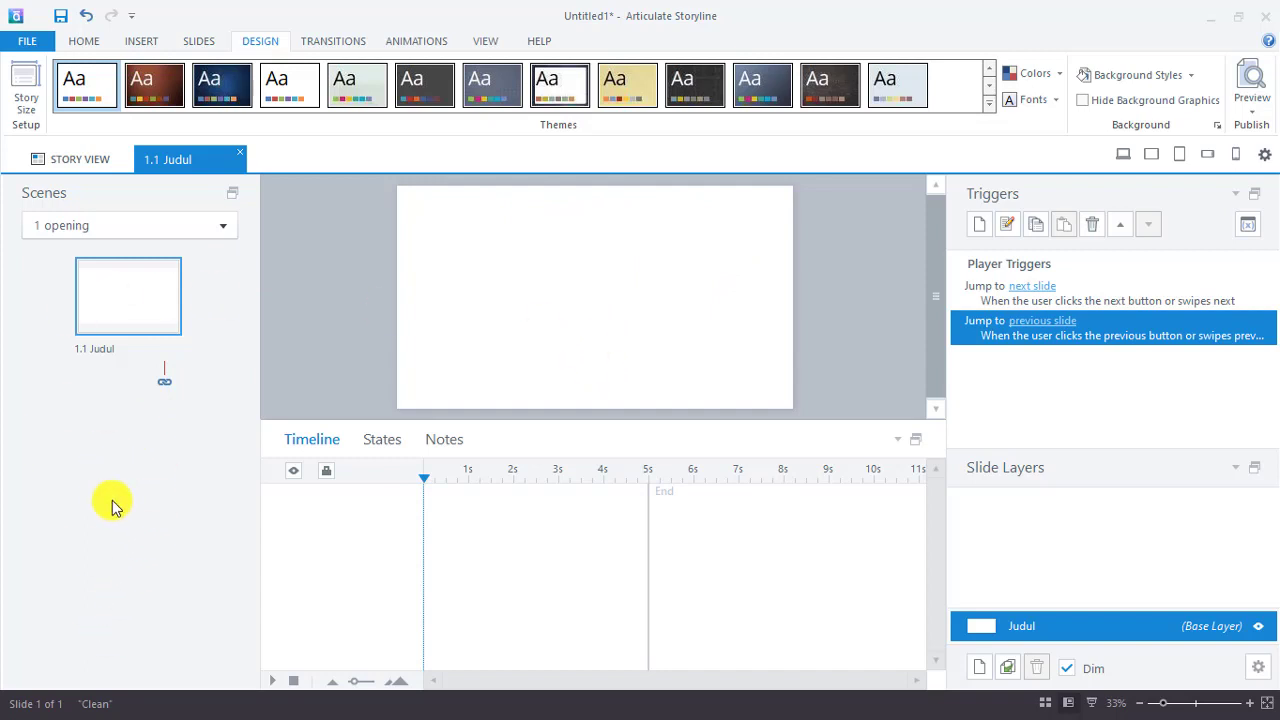
- Duplicate the Judul slide in the opening scene and rename the copy as "menu"
{"action": "right_click", "coordinate": [100, 305]}
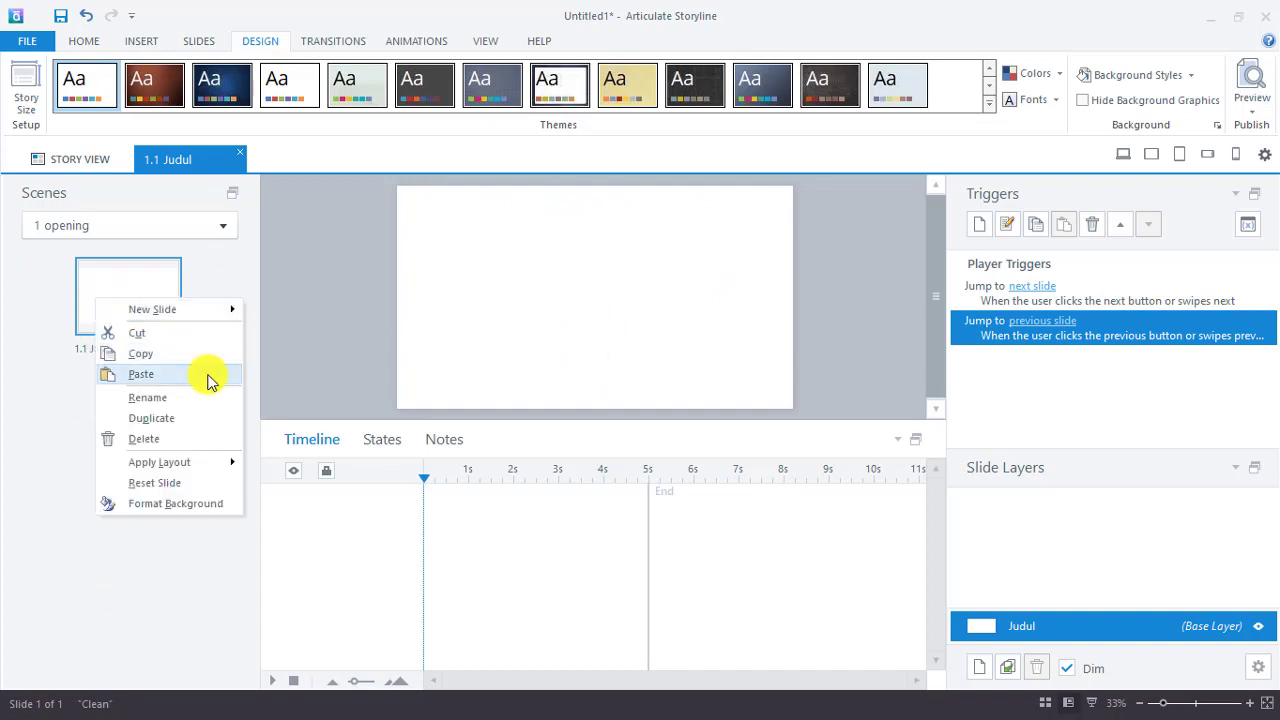
{"action": "left_click", "coordinate": [166, 425]}
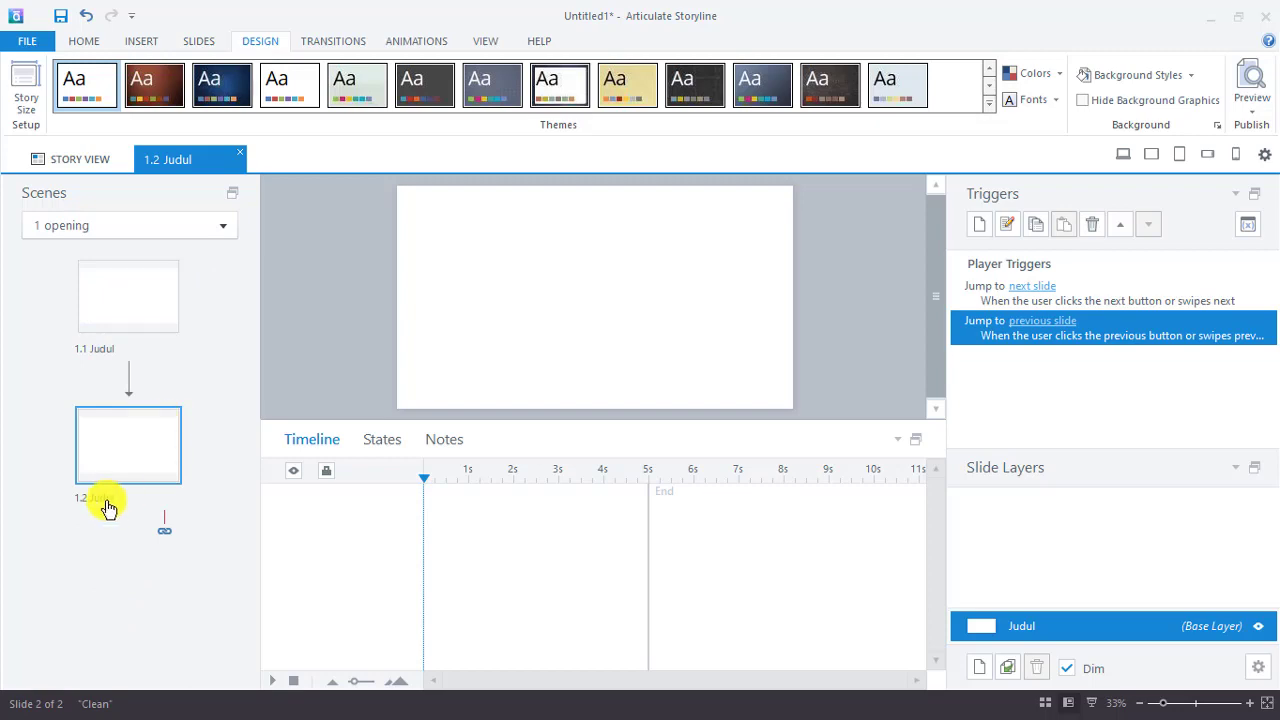
{"action": "left_click", "coordinate": [108, 507]}
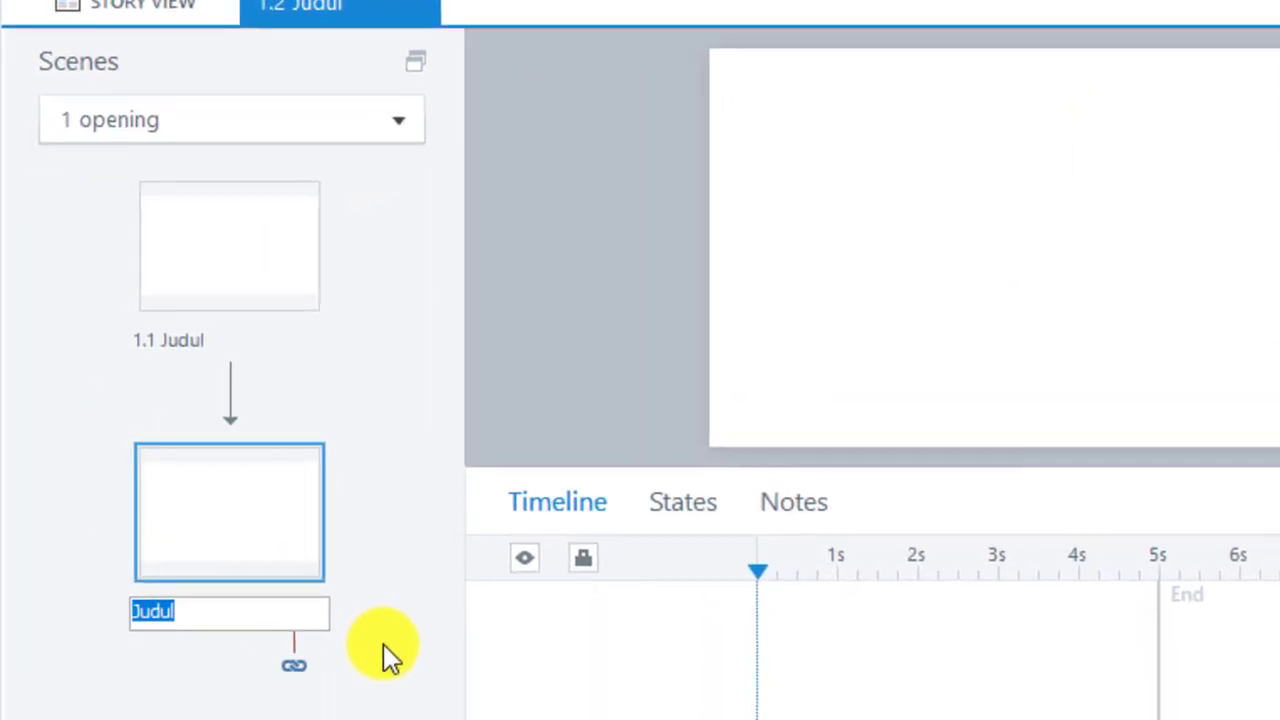
{"action": "type", "text": "men"}
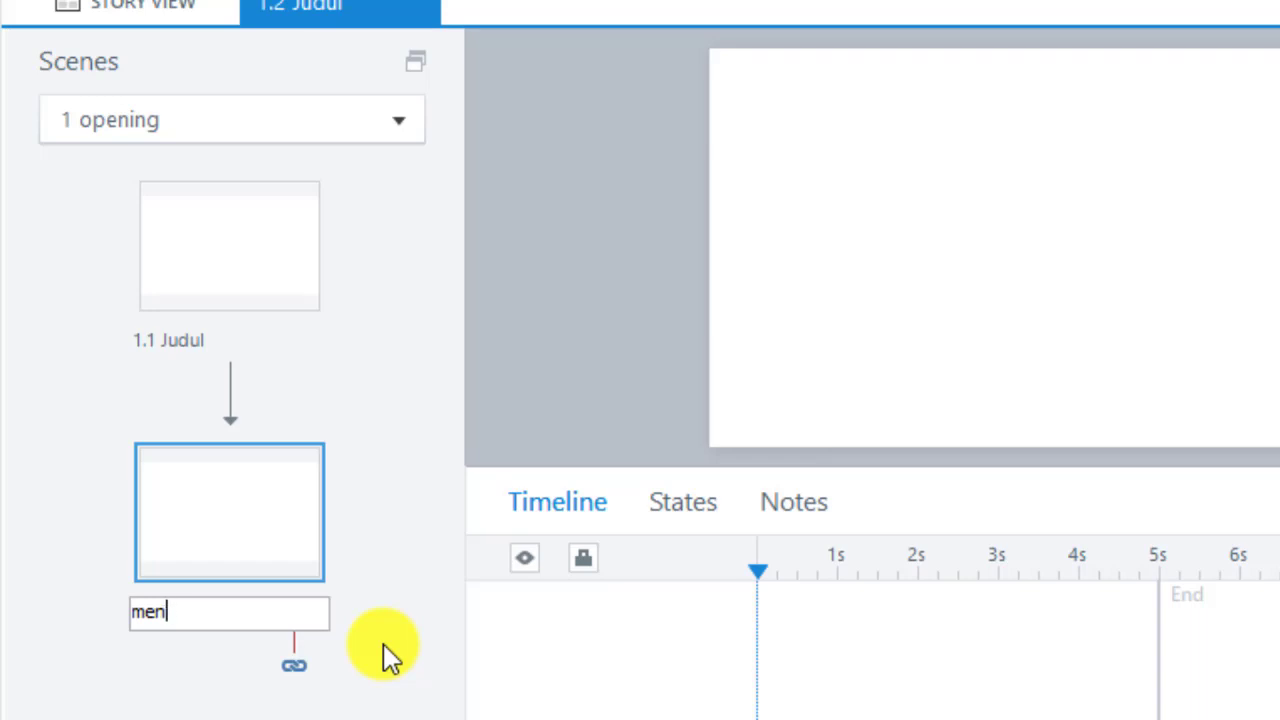
{"action": "type", "text": "u"}
{"action": "key", "text": "Return"}
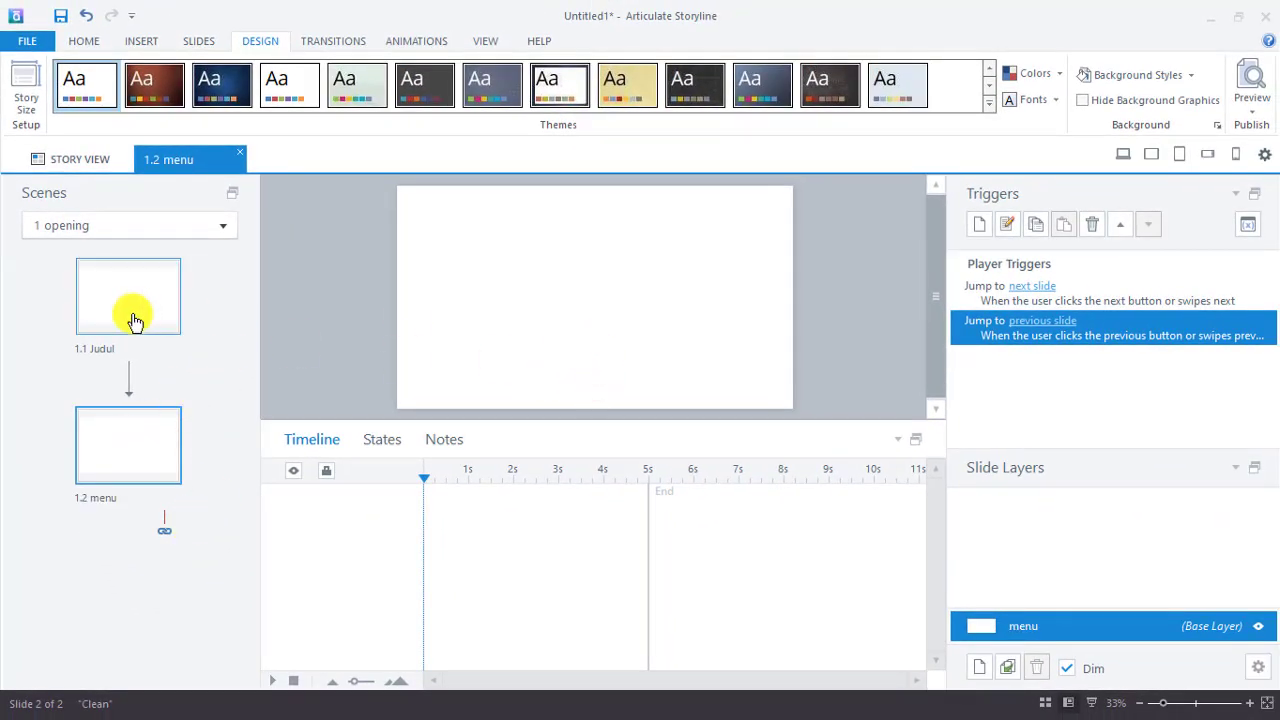
- Add a text box reading "JUDUL" near the upper edge of slide 1.1 Judul
{"action": "left_click", "coordinate": [135, 320]}
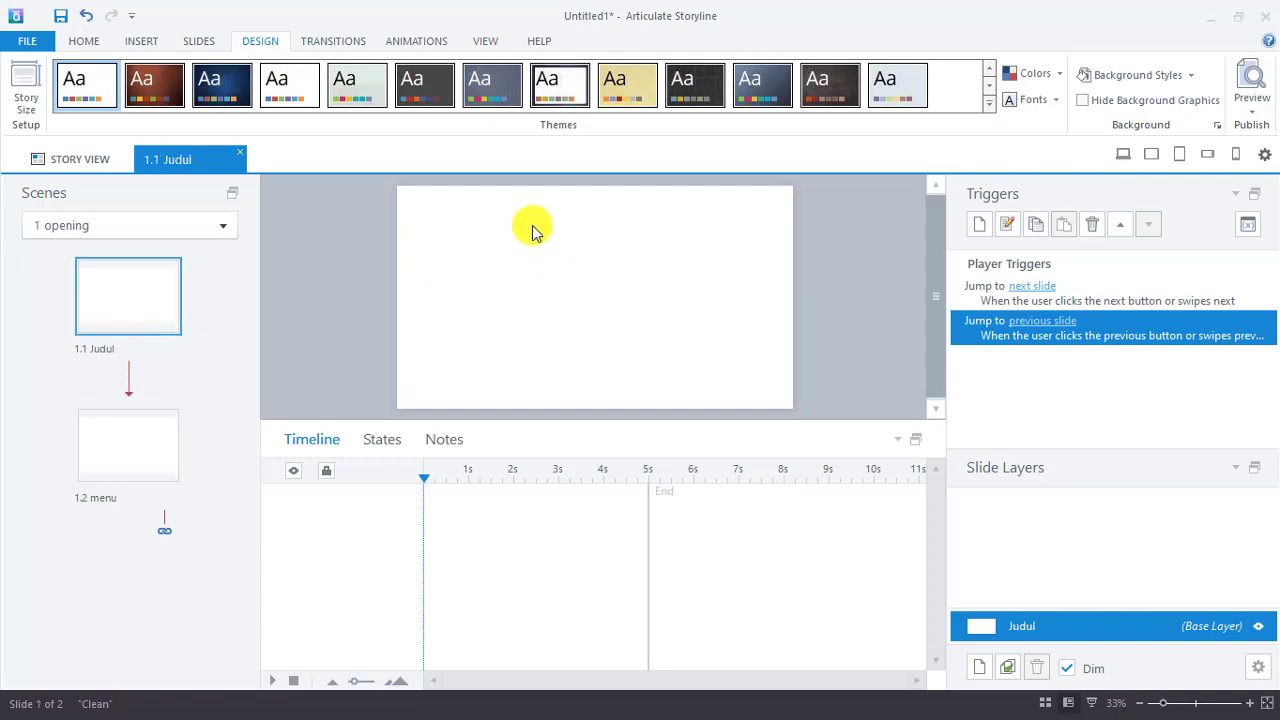
{"action": "left_click", "coordinate": [84, 40]}
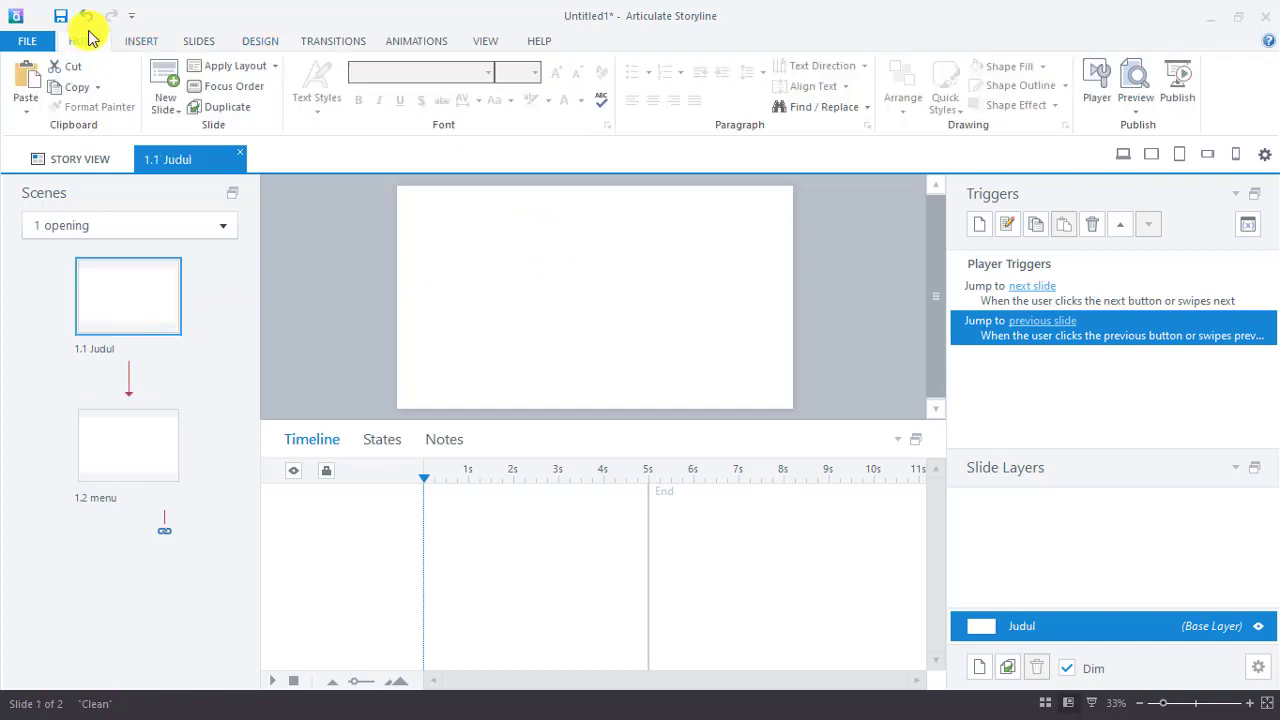
{"action": "left_click", "coordinate": [141, 42]}
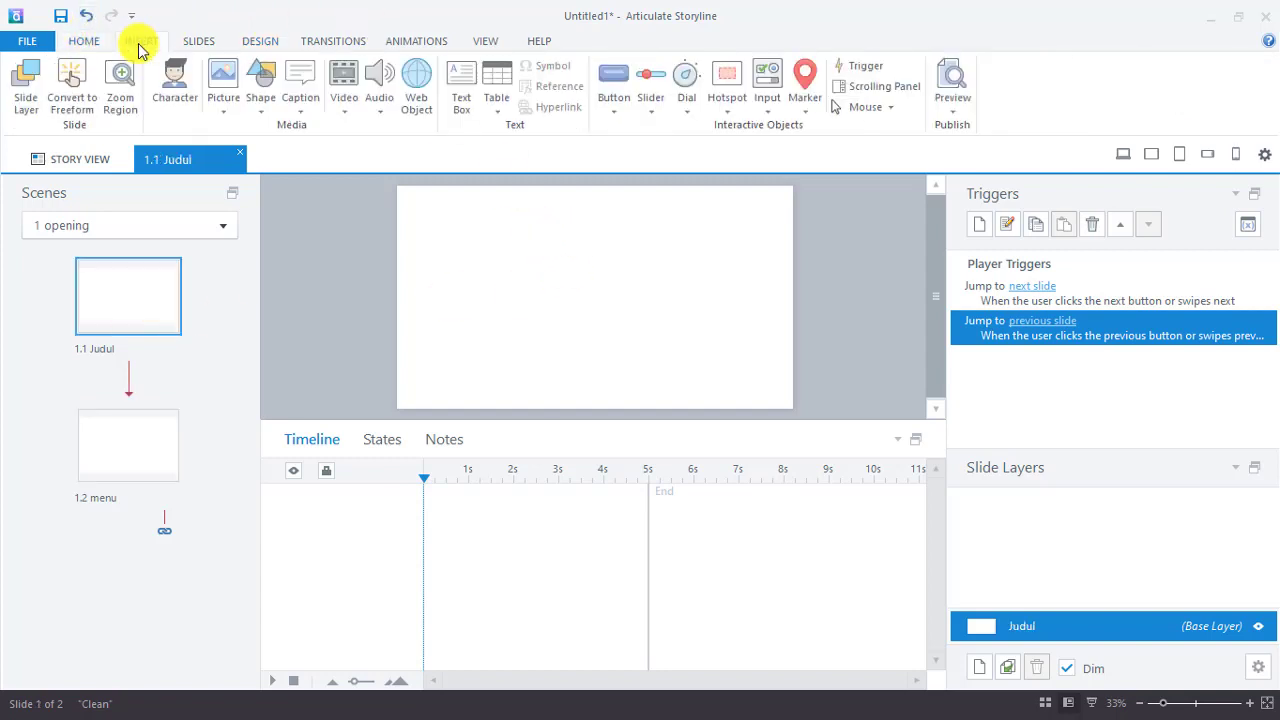
{"action": "left_click", "coordinate": [459, 85]}
{"action": "mouse_move", "coordinate": [538, 201]}
{"action": "left_mouse_down"}
{"action": "mouse_move", "coordinate": [666, 246]}
{"action": "mouse_move", "coordinate": [684, 240]}
{"action": "left_mouse_up"}
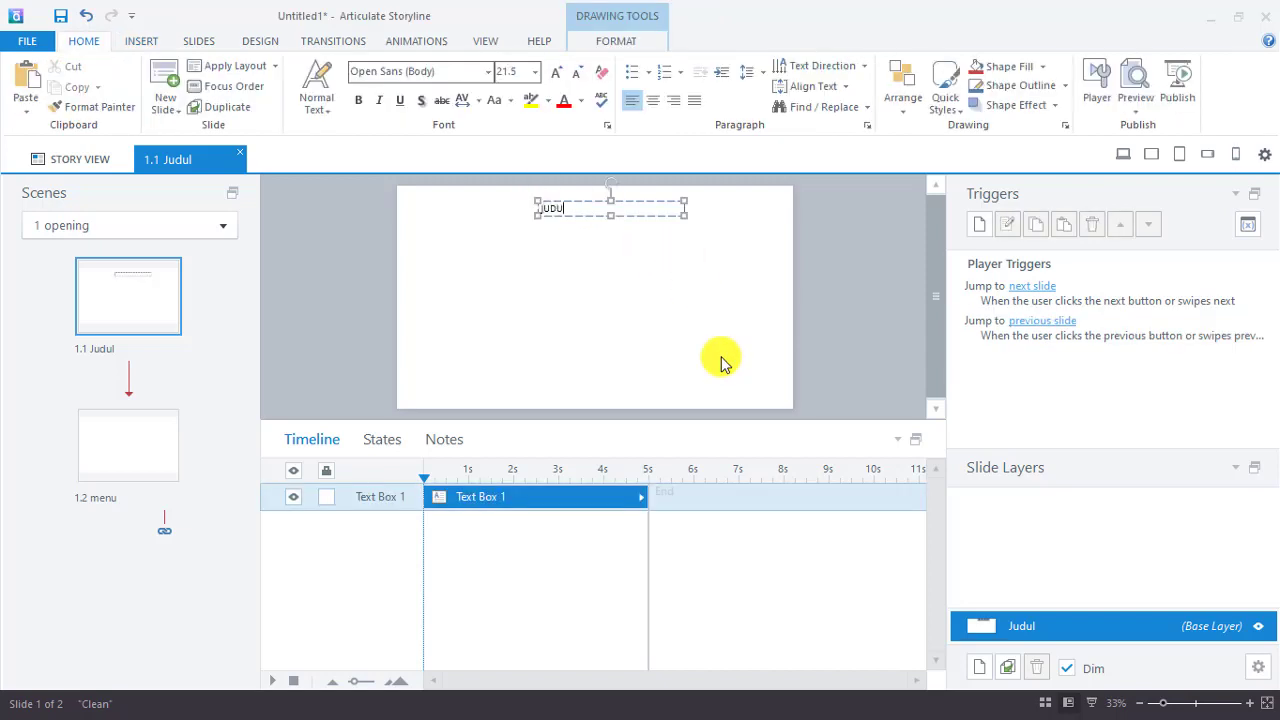
- Centre the JUDUL title text, enlarge it to size 44 and shift its box to the slide's horizontal middle
{"action": "left_click", "coordinate": [650, 101]}
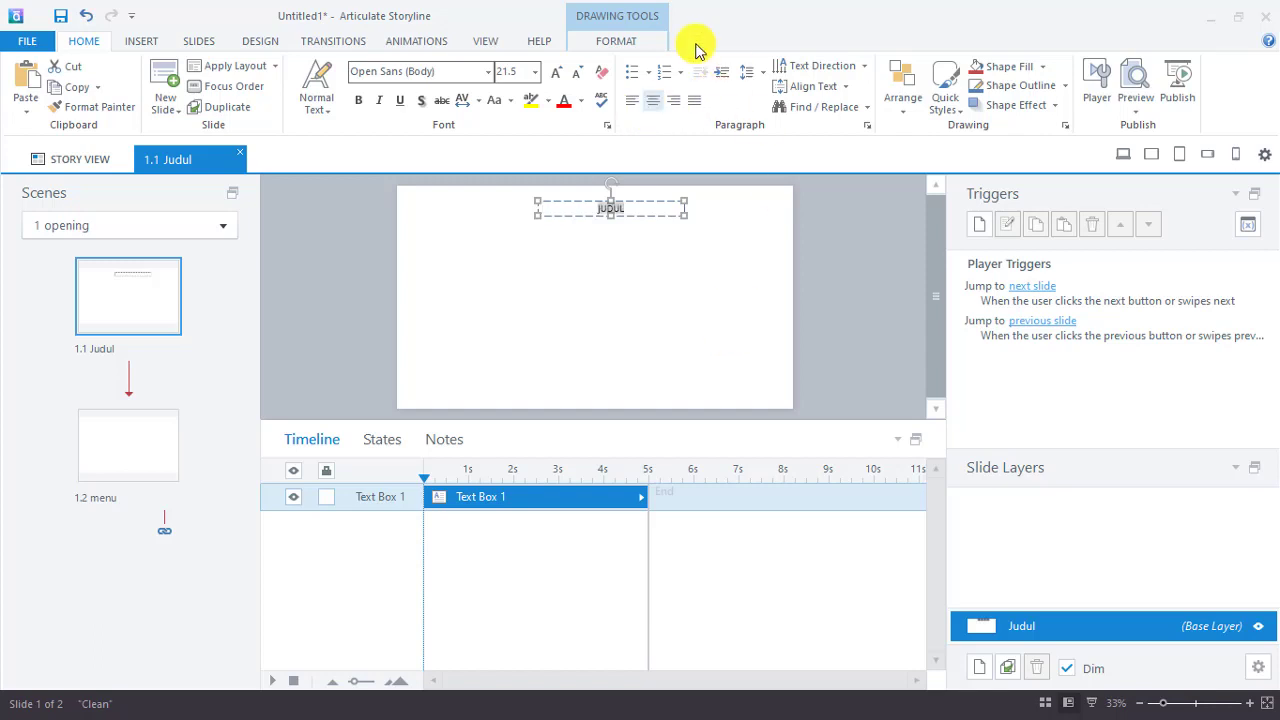
{"action": "left_click", "coordinate": [557, 74]}
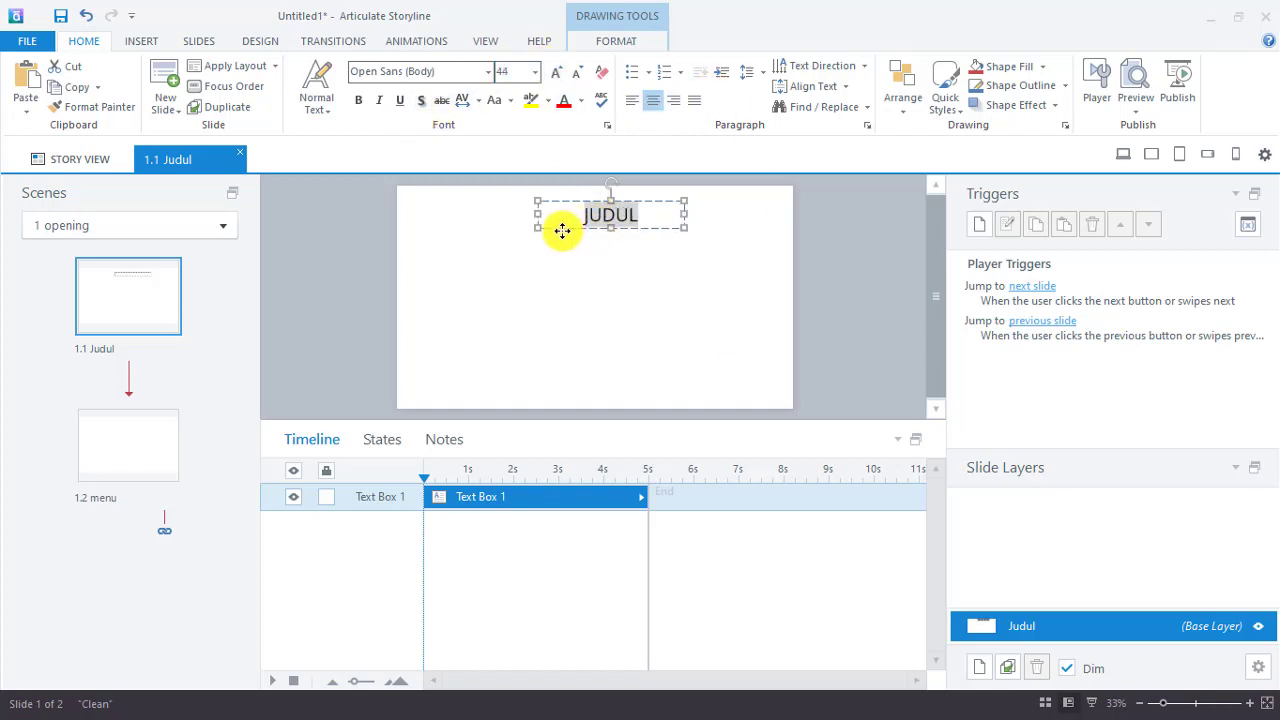
{"action": "left_click_drag", "start_coordinate": [562, 231], "coordinate": [552, 233]}
{"action": "left_click", "coordinate": [597, 297]}
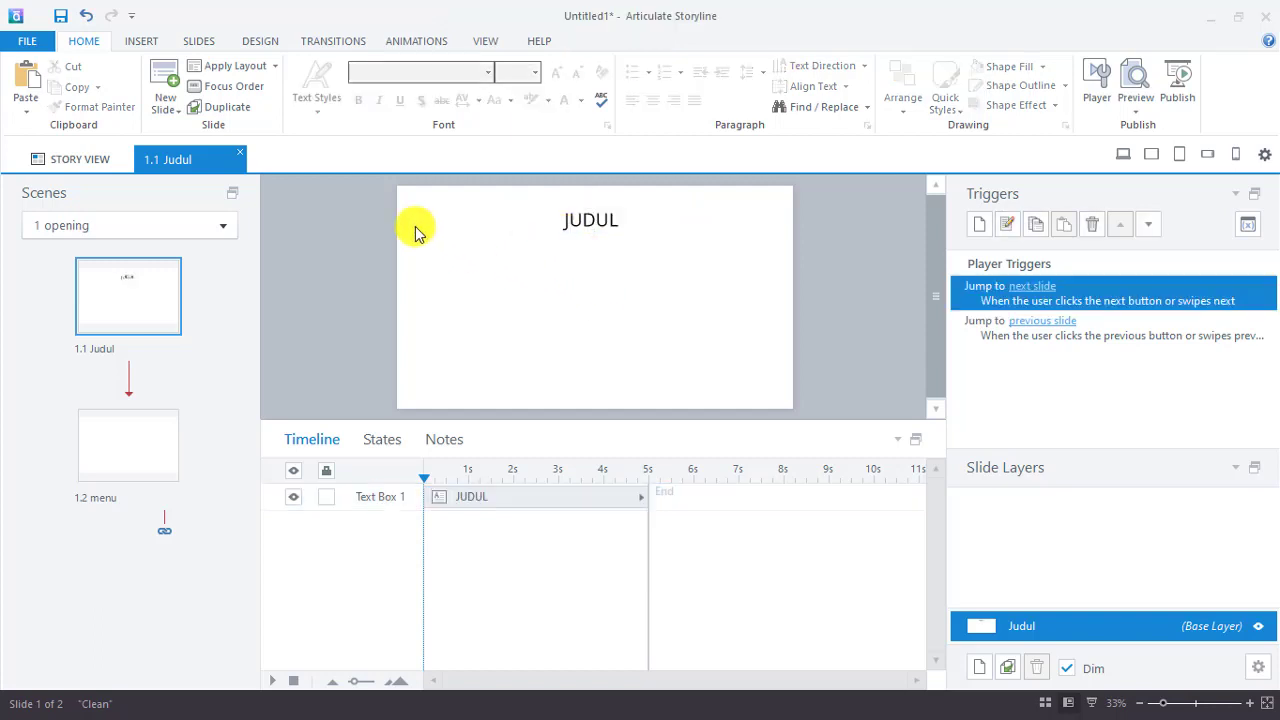
- Draw a rounded rectangle of about 328 by 136 px below the title on the Judul slide
{"action": "left_click", "coordinate": [148, 44]}
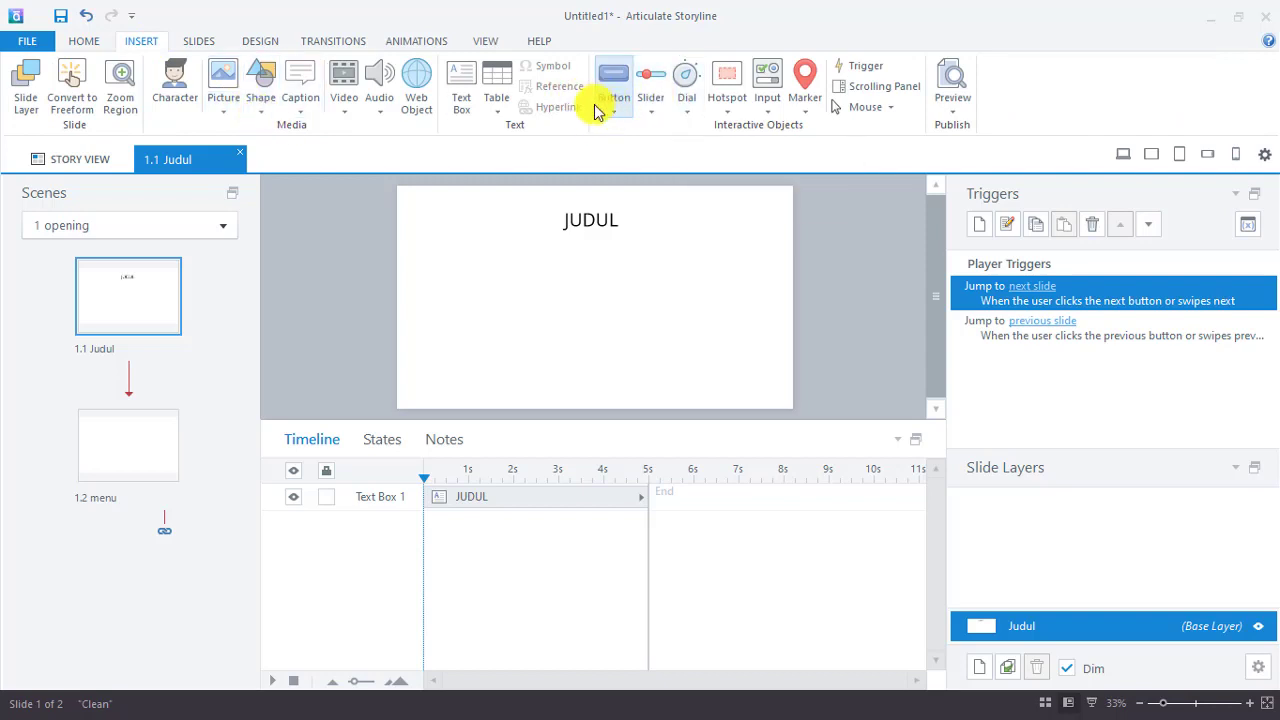
{"action": "left_click", "coordinate": [255, 120]}
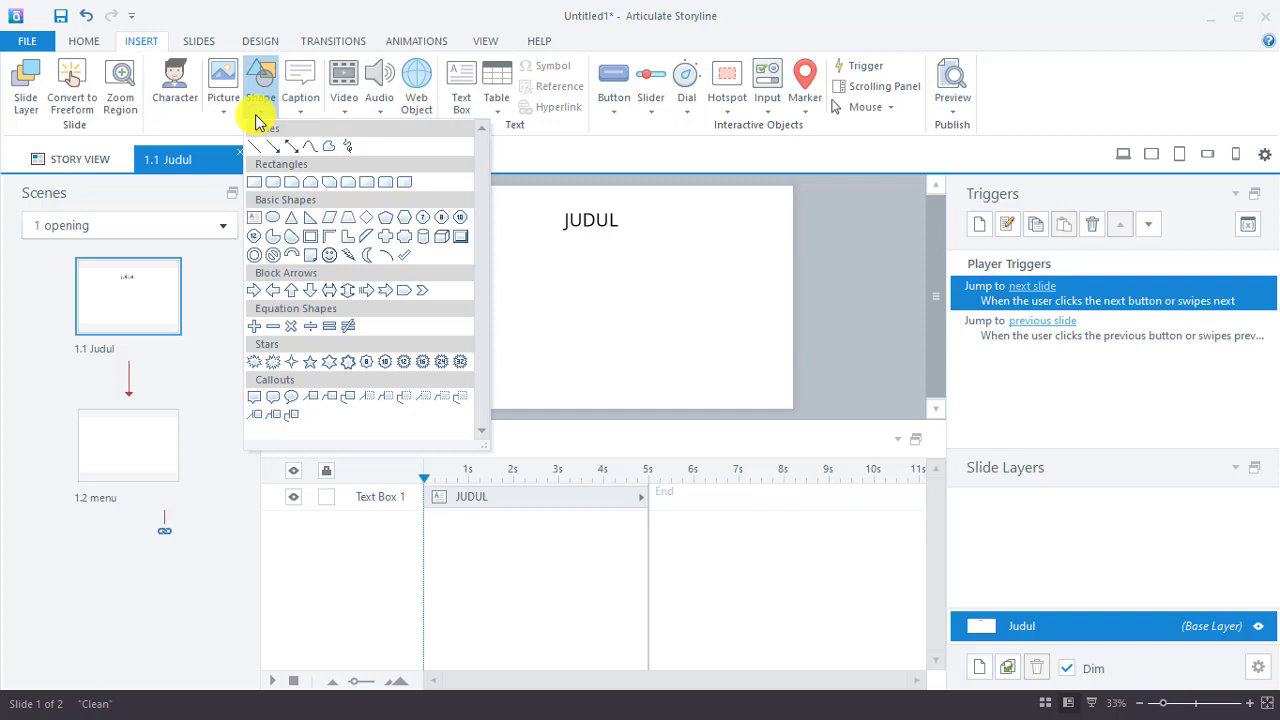
{"action": "left_click", "coordinate": [273, 184]}
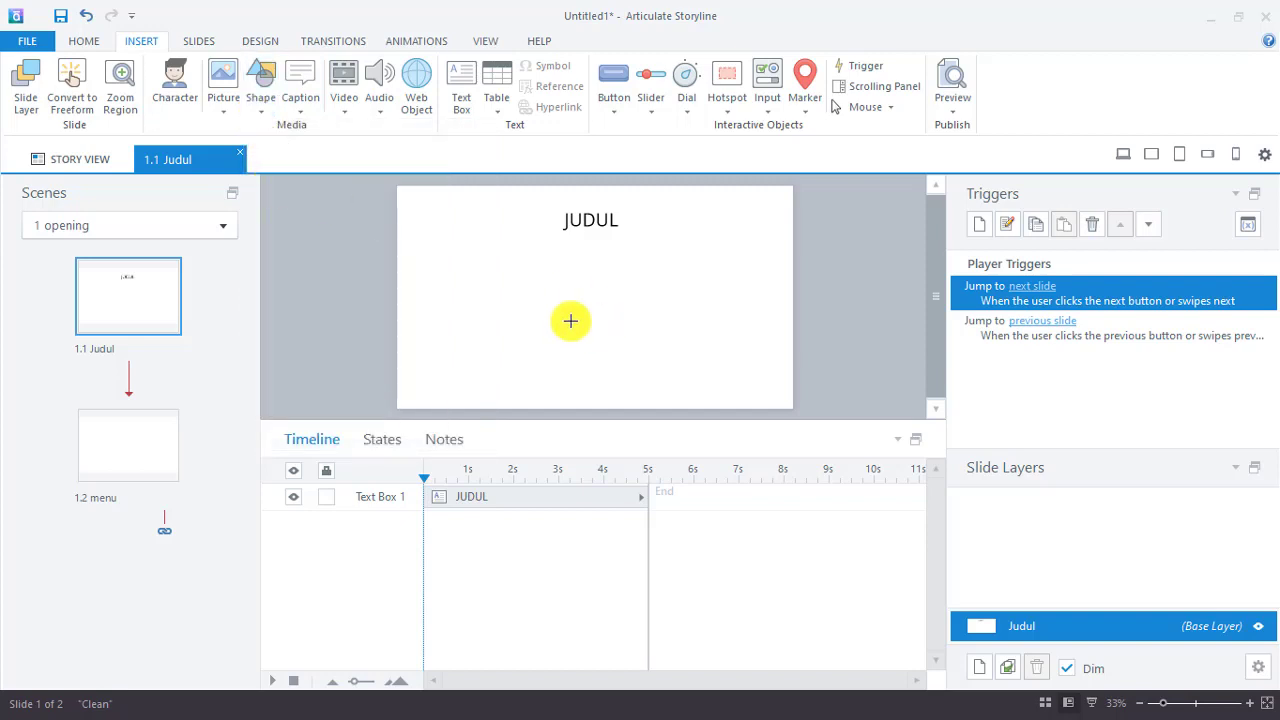
{"action": "mouse_move", "coordinate": [553, 303]}
{"action": "left_mouse_down"}
{"action": "mouse_move", "coordinate": [655, 344]}
{"action": "mouse_move", "coordinate": [612, 363]}
{"action": "left_mouse_up"}
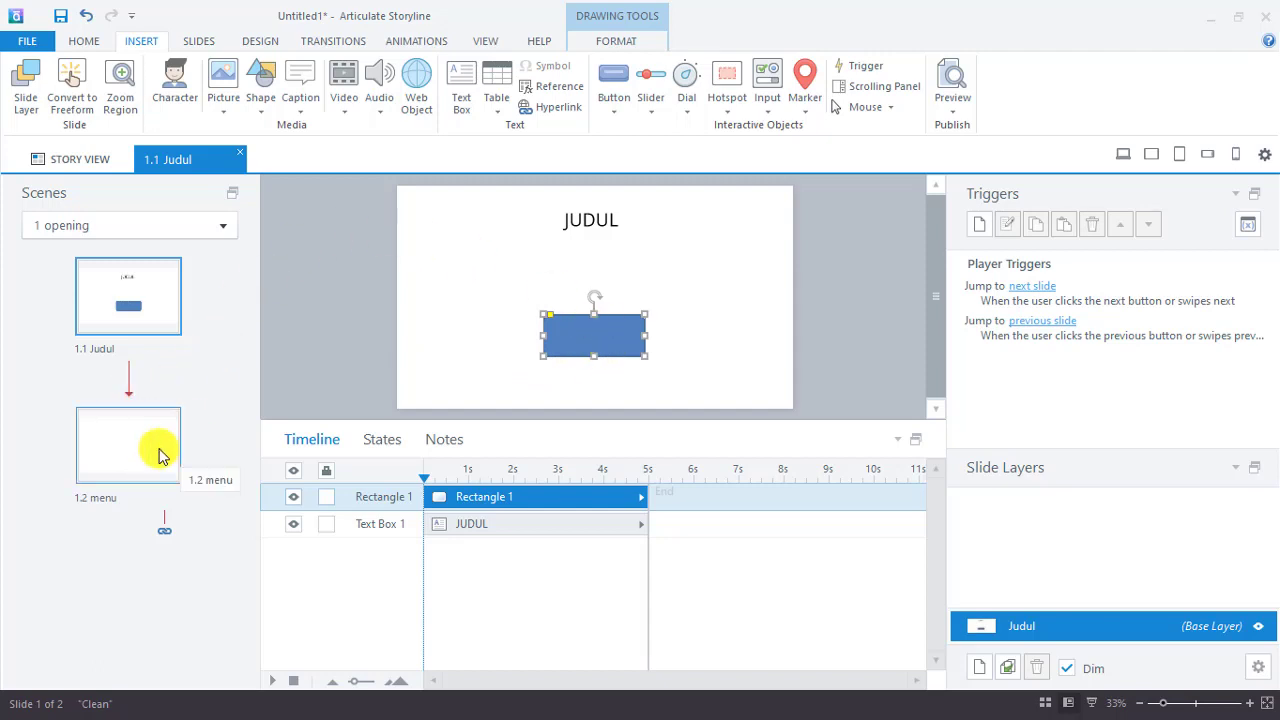
- Label the rounded rectangle "Mulai" and format its text as bold, size 40
{"action": "right_click", "coordinate": [593, 335]}
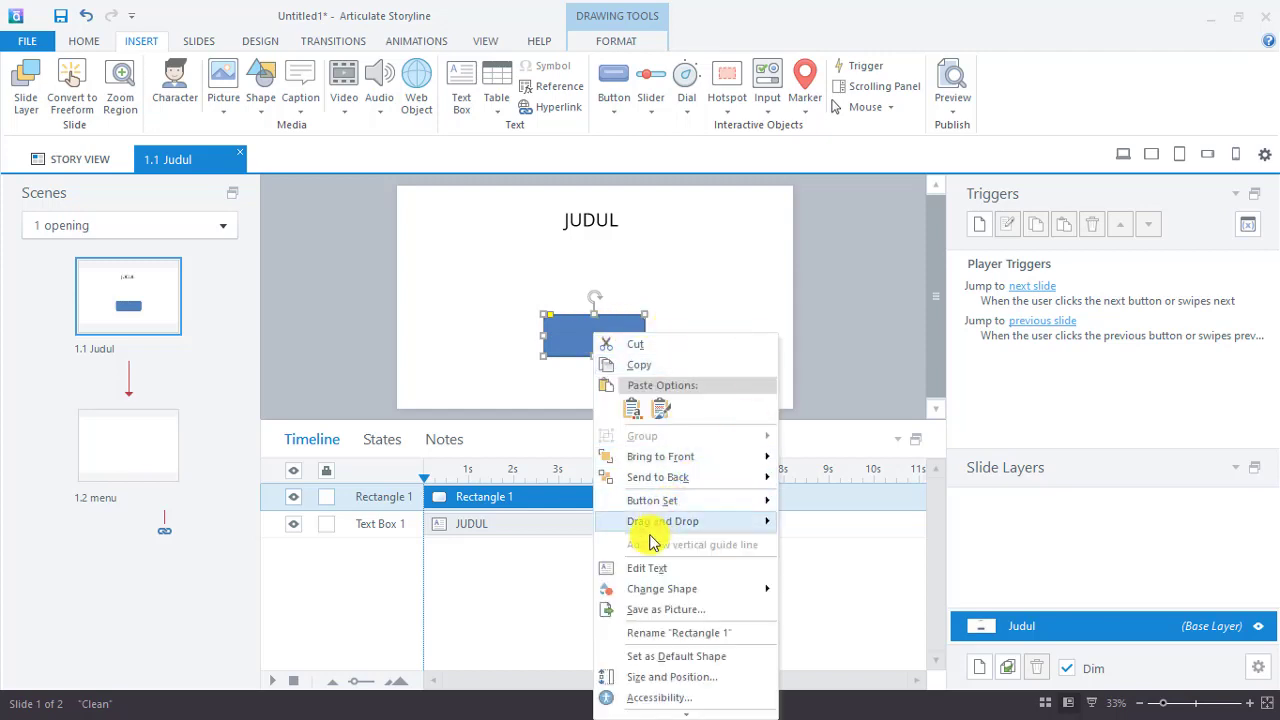
{"action": "left_click", "coordinate": [648, 566]}
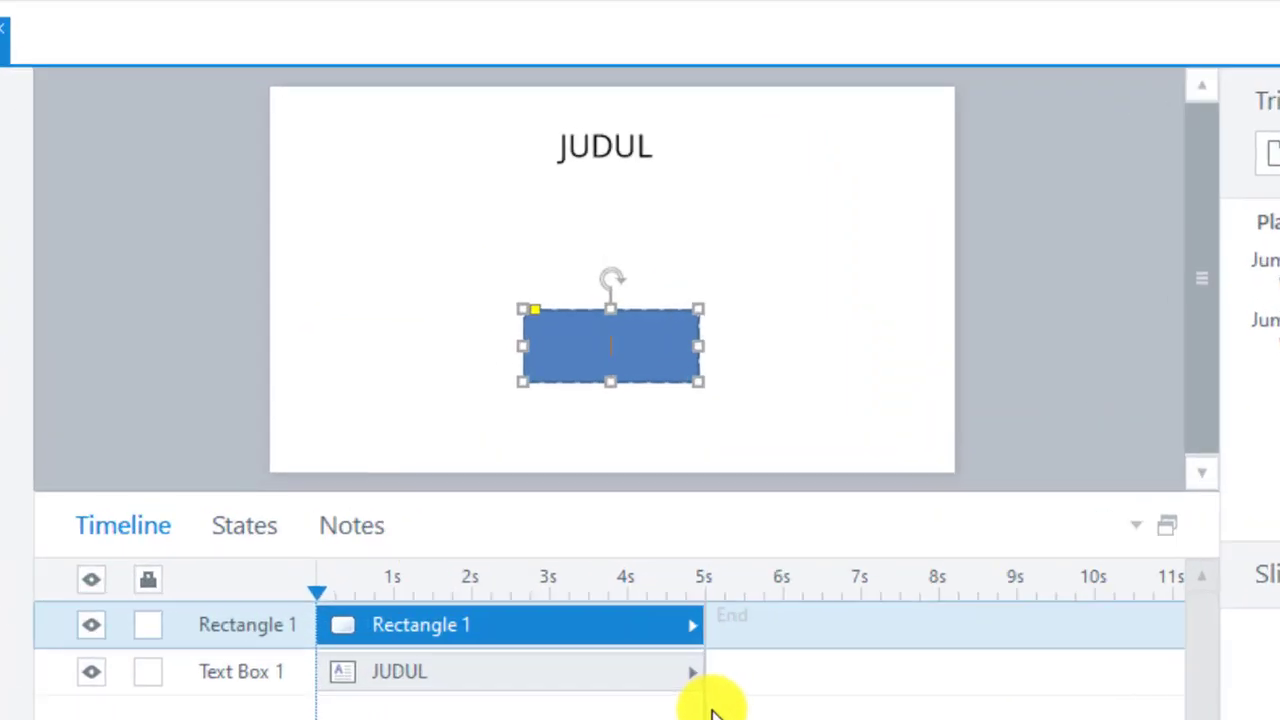
{"action": "type", "text": "Mulai"}
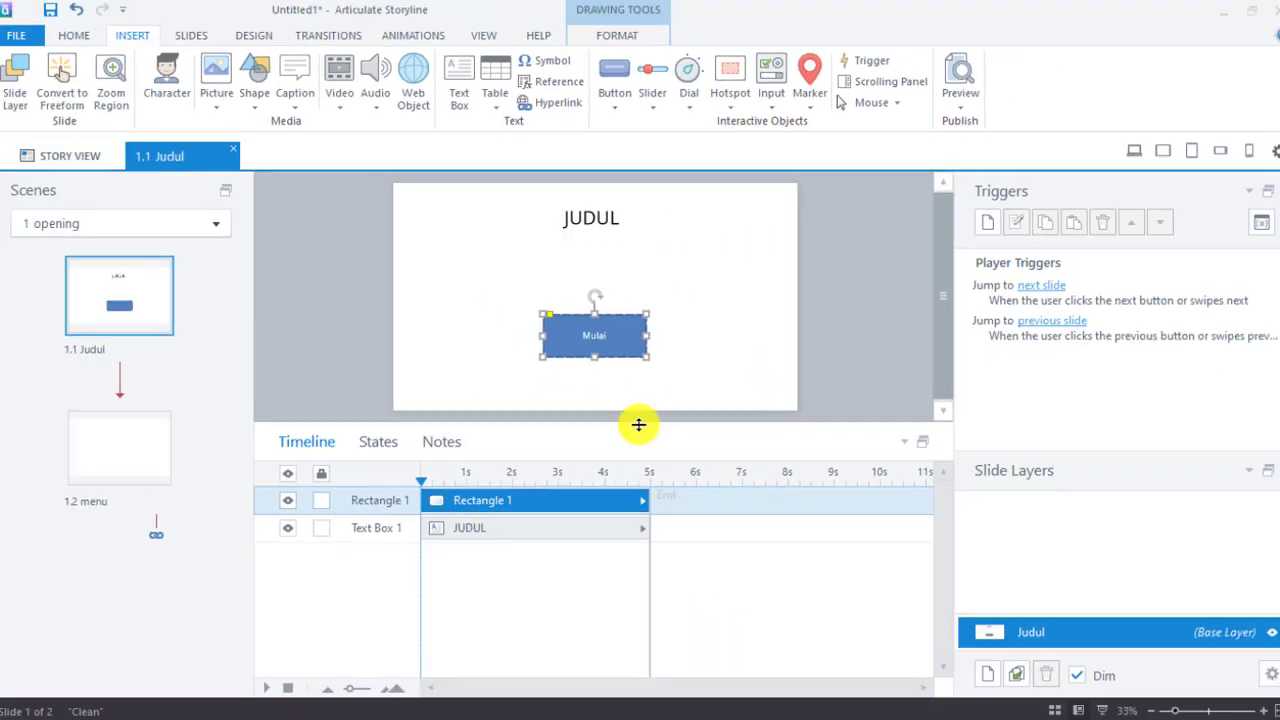
{"action": "left_click", "coordinate": [643, 345]}
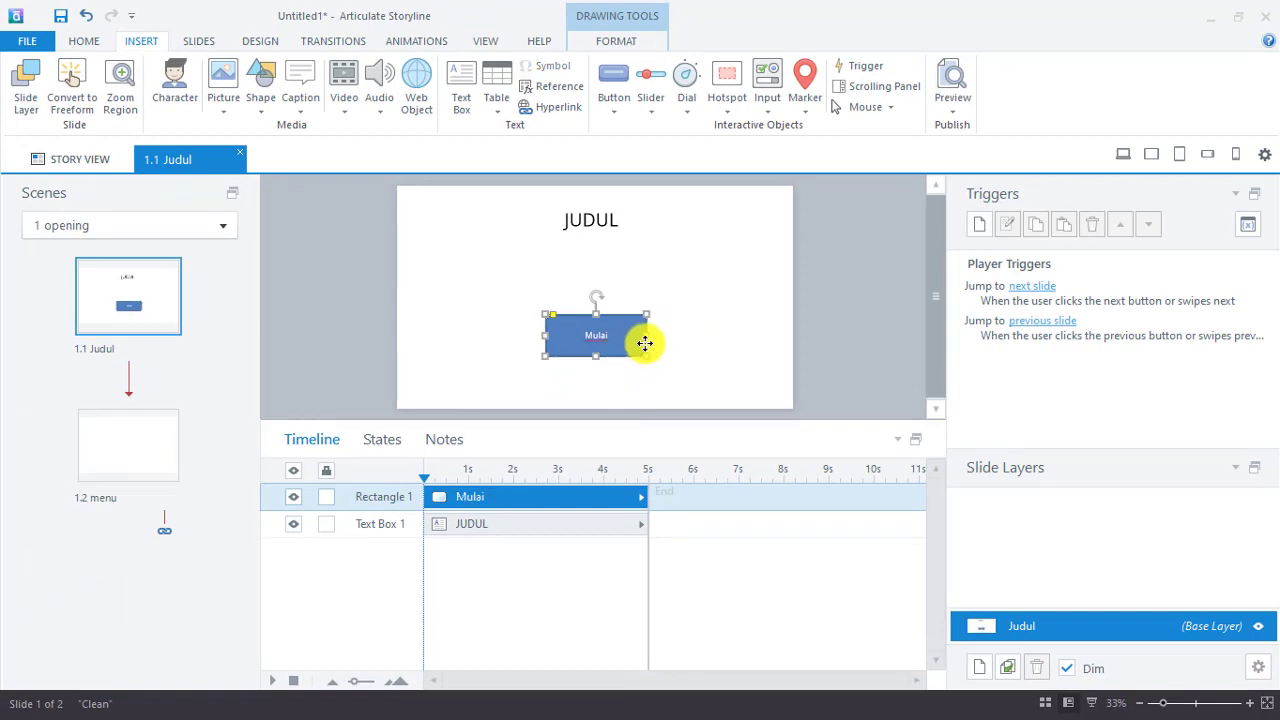
{"action": "left_click", "coordinate": [80, 40]}
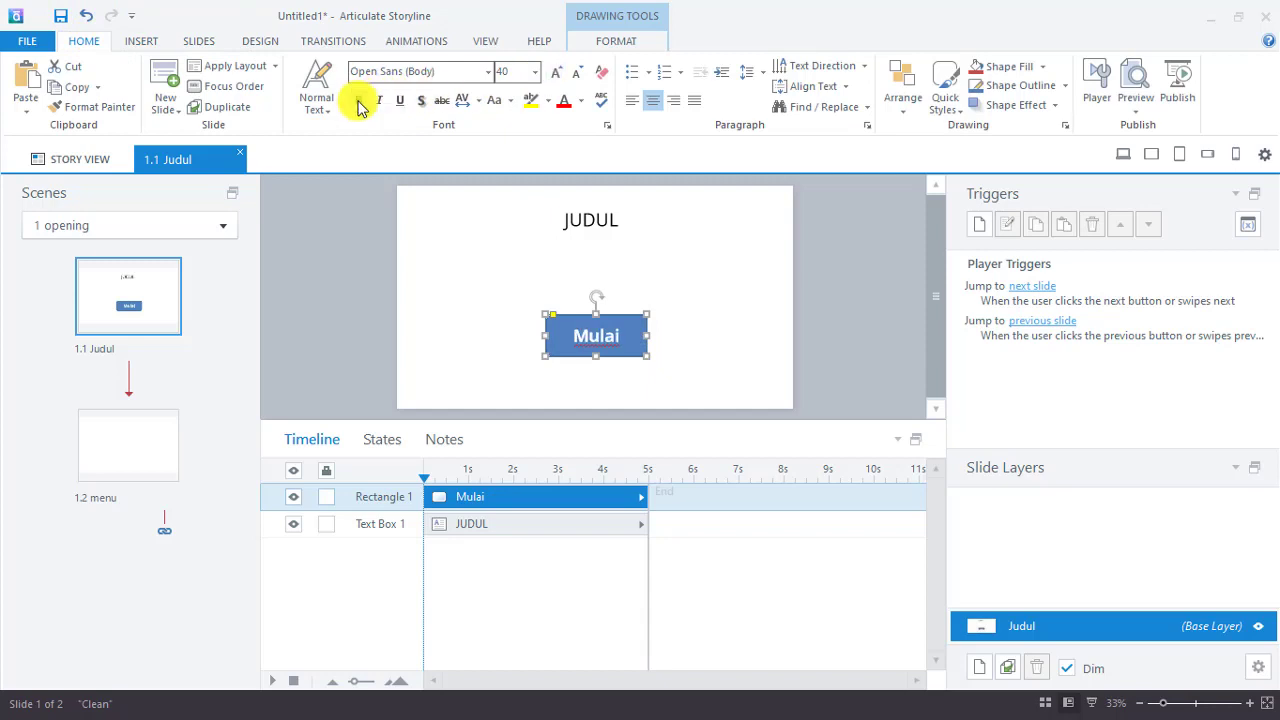
- Apply the orange gradient shape style from the gallery's last row to the Mulai rectangle
{"action": "left_click", "coordinate": [612, 42]}
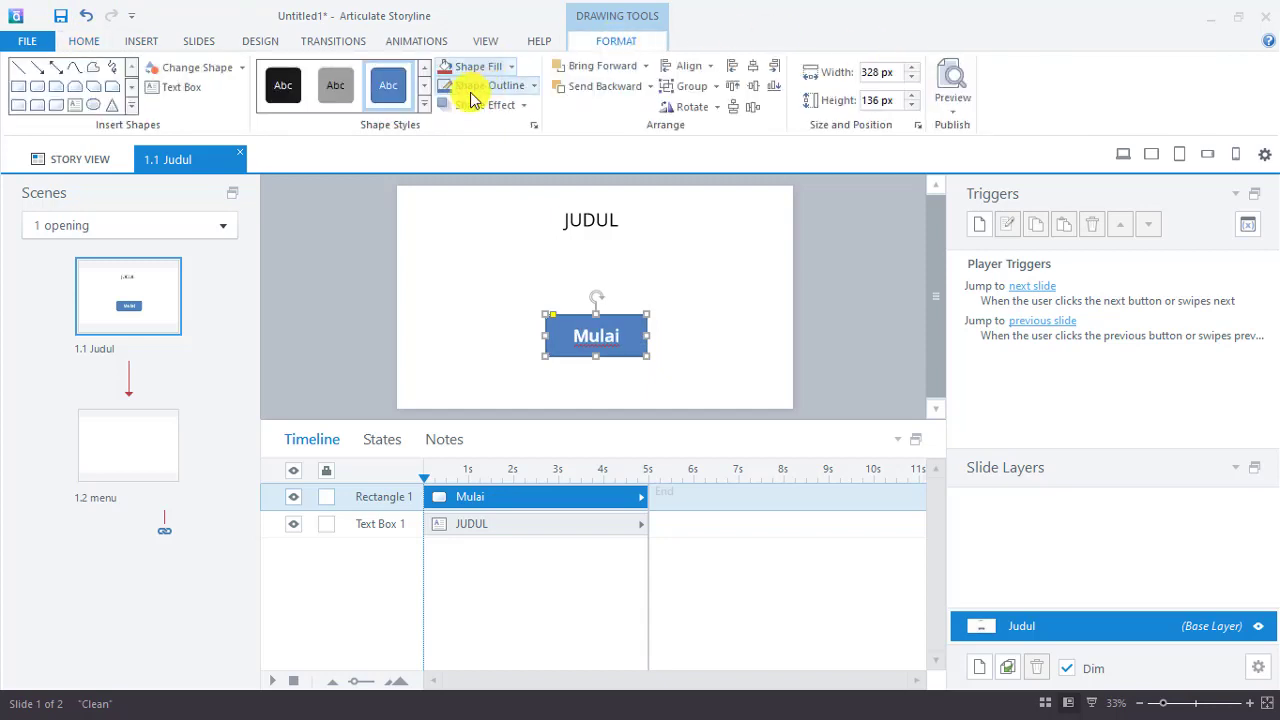
{"action": "left_click", "coordinate": [425, 104]}
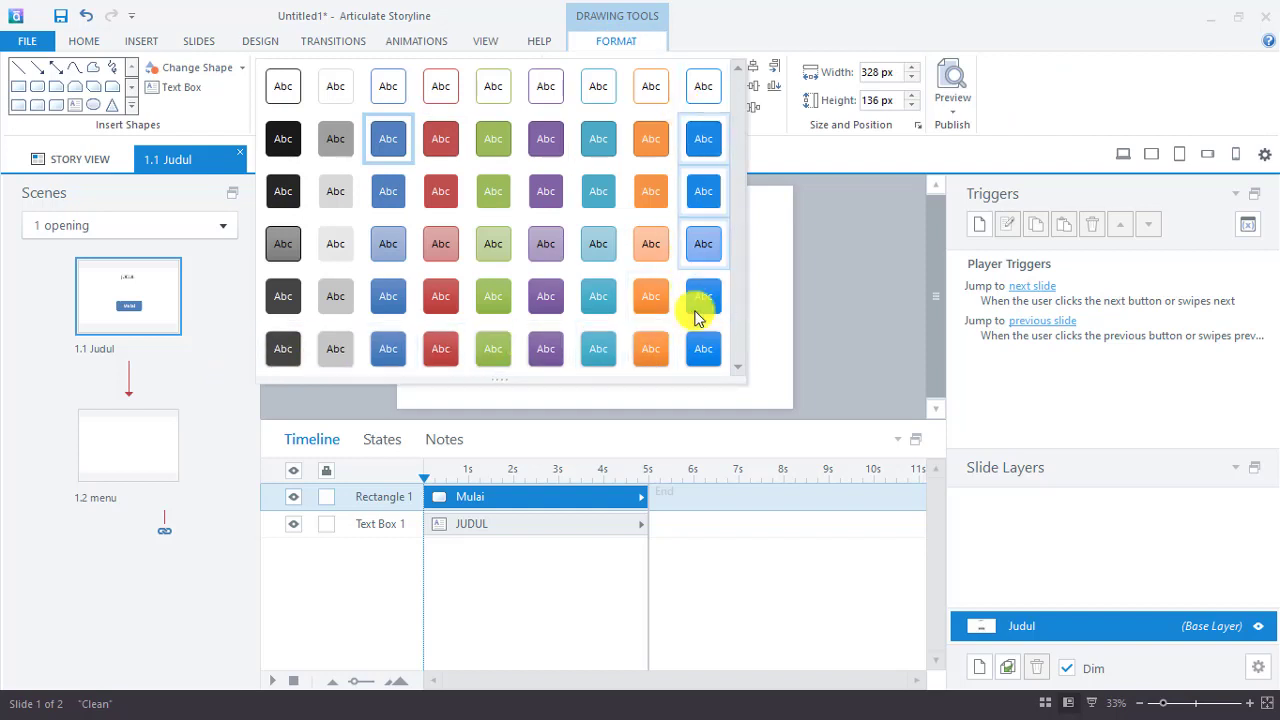
{"action": "left_click", "coordinate": [652, 352]}
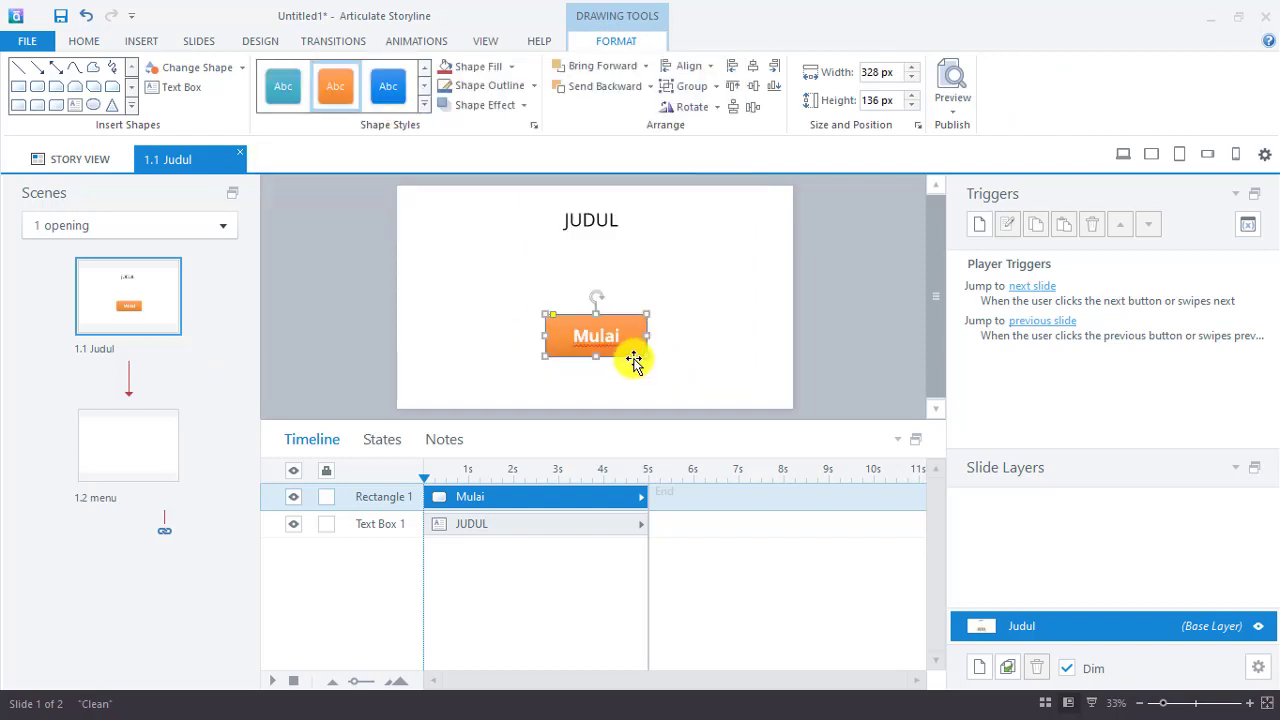
- Move the Mulai rectangle lower on the slide, reduce its height to about 88 px and centre it horizontally
{"action": "left_click_drag", "start_coordinate": [633, 360], "coordinate": [638, 380]}
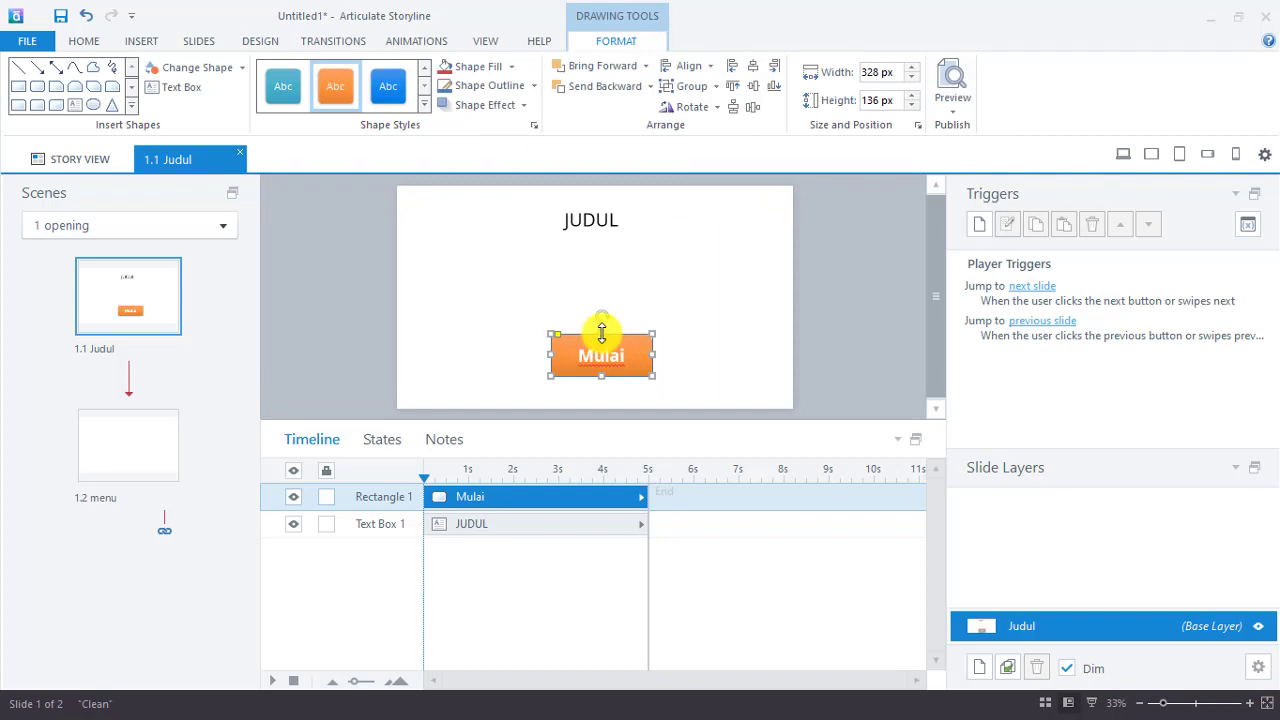
{"action": "left_click_drag", "start_coordinate": [602, 334], "coordinate": [601, 351]}
{"action": "left_click", "coordinate": [686, 366]}
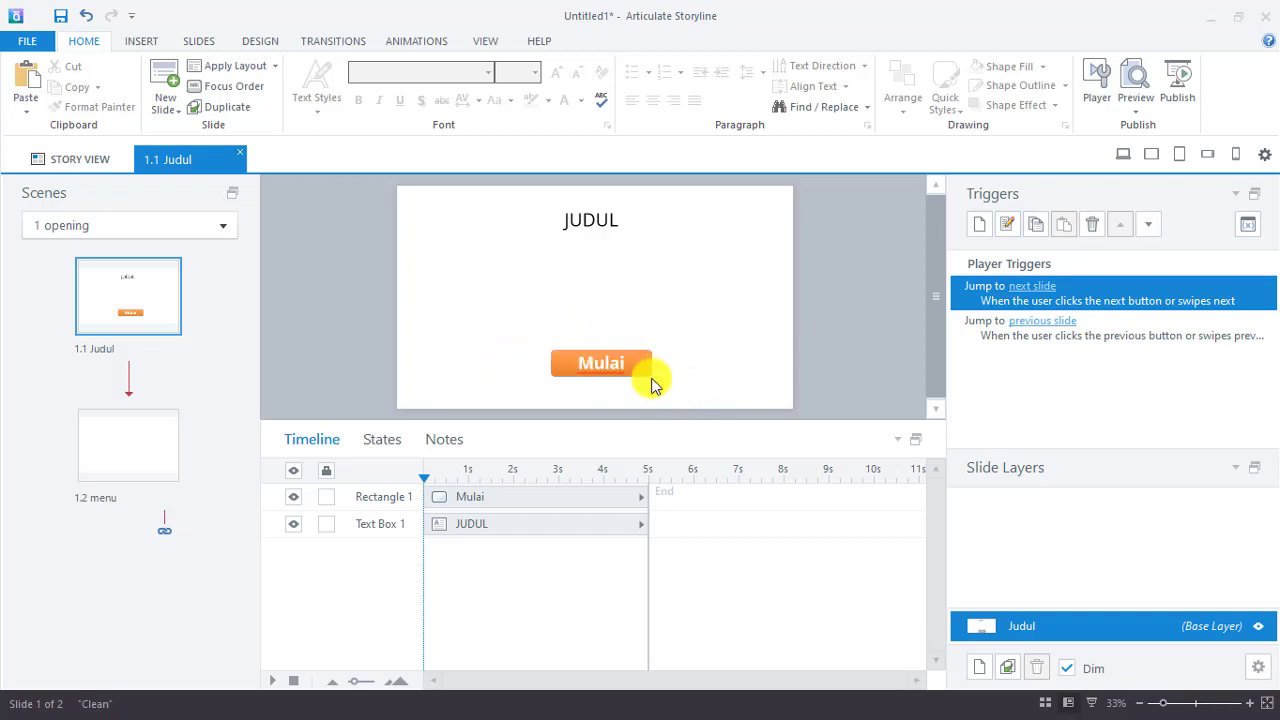
{"action": "left_click", "coordinate": [647, 373]}
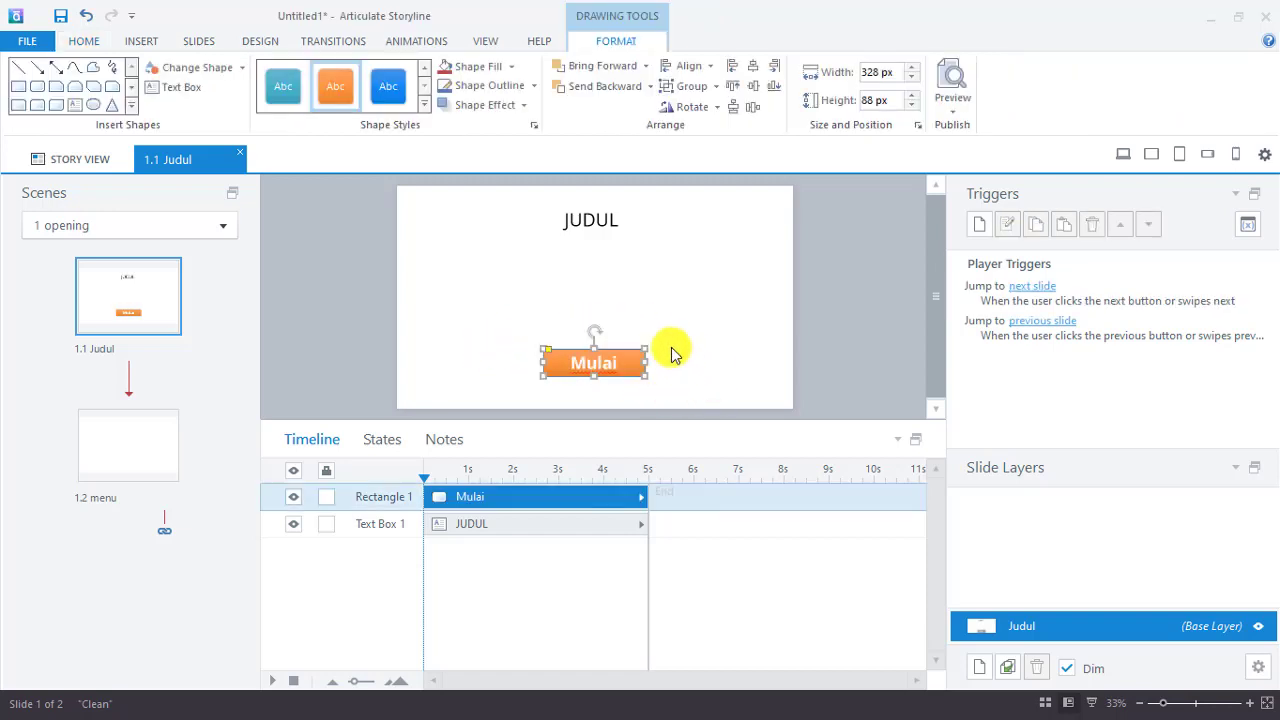
{"action": "left_click", "coordinate": [664, 372]}
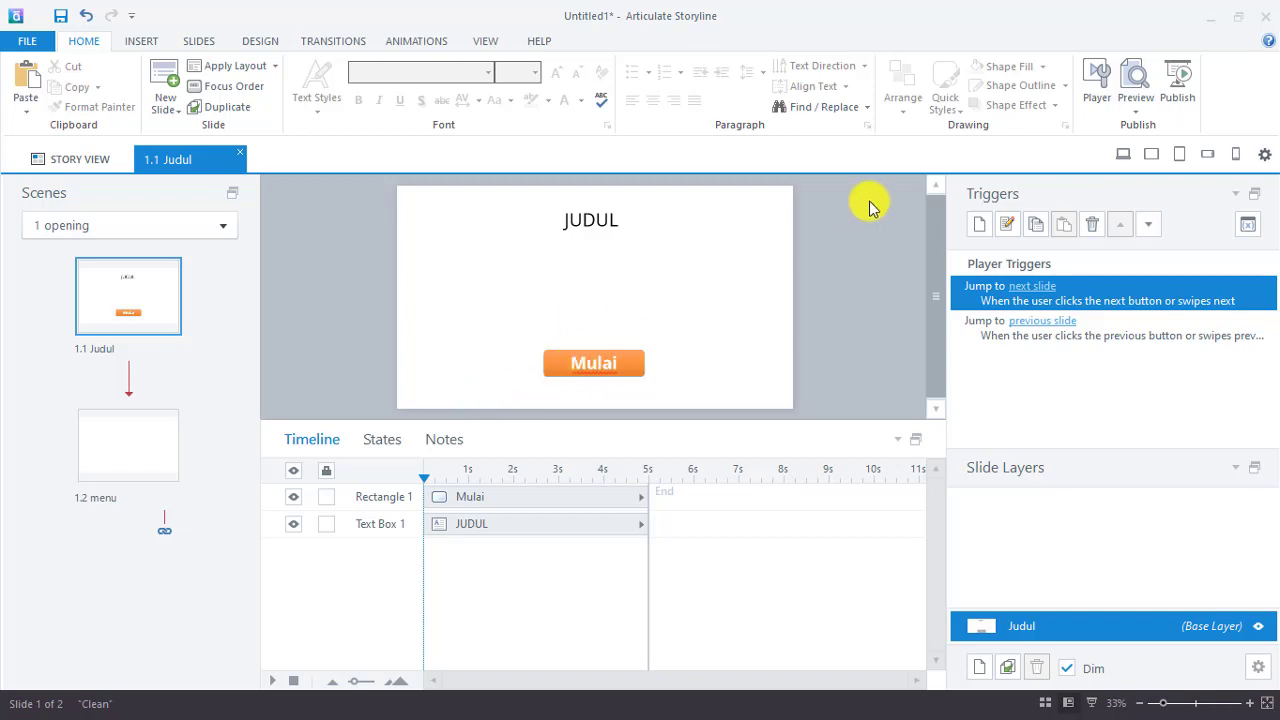
- Preview only the Judul slide to check the title and Mulai button, and close the preview
{"action": "left_click", "coordinate": [1137, 113]}
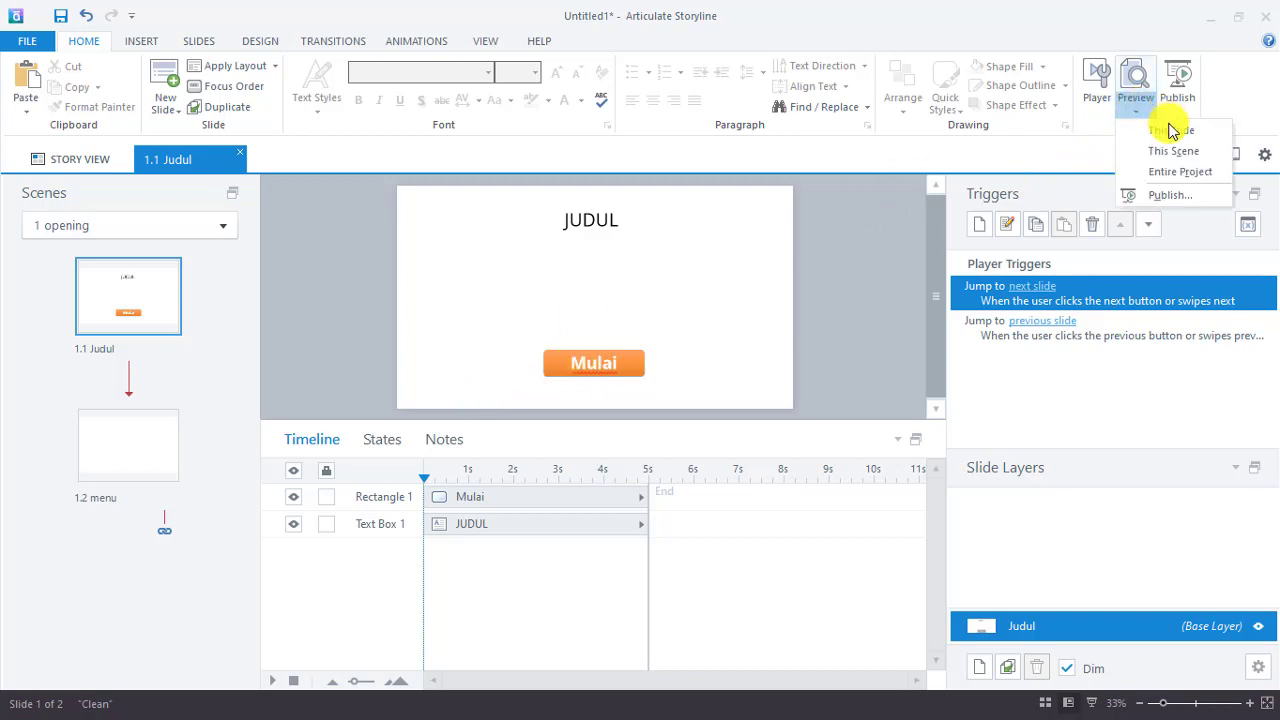
{"action": "left_click", "coordinate": [1180, 132]}
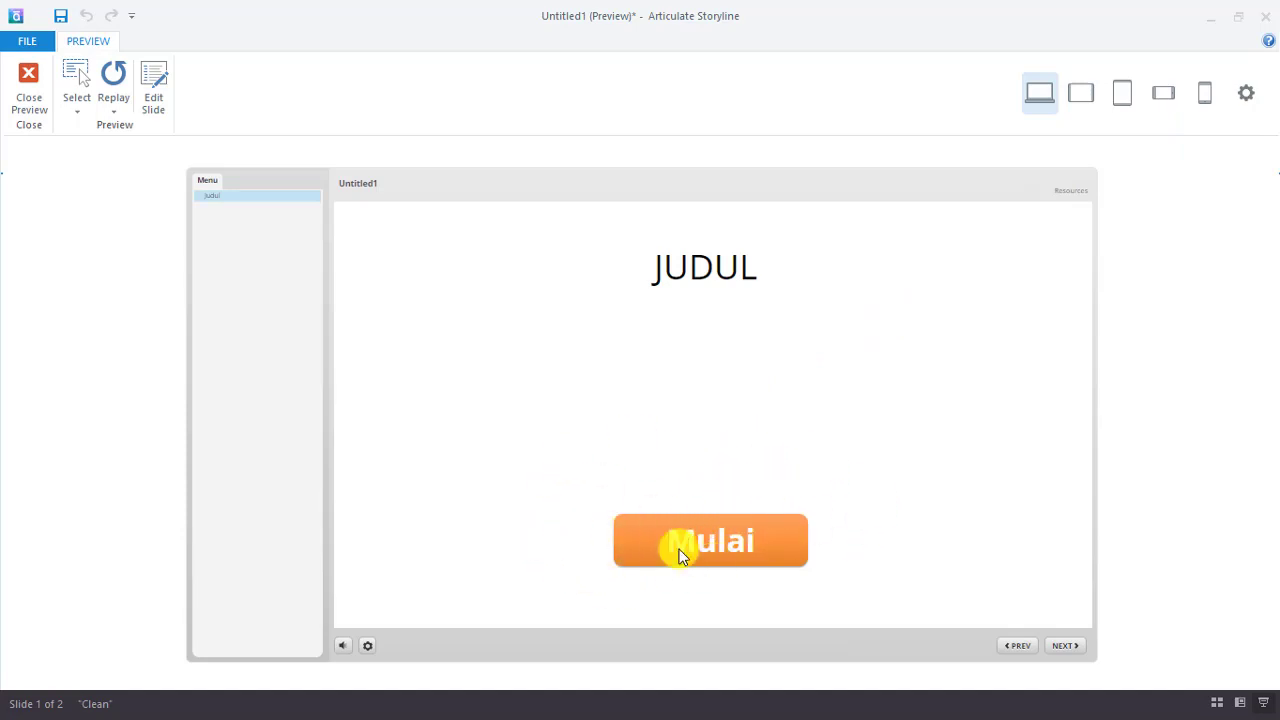
{"action": "left_click", "coordinate": [29, 84]}
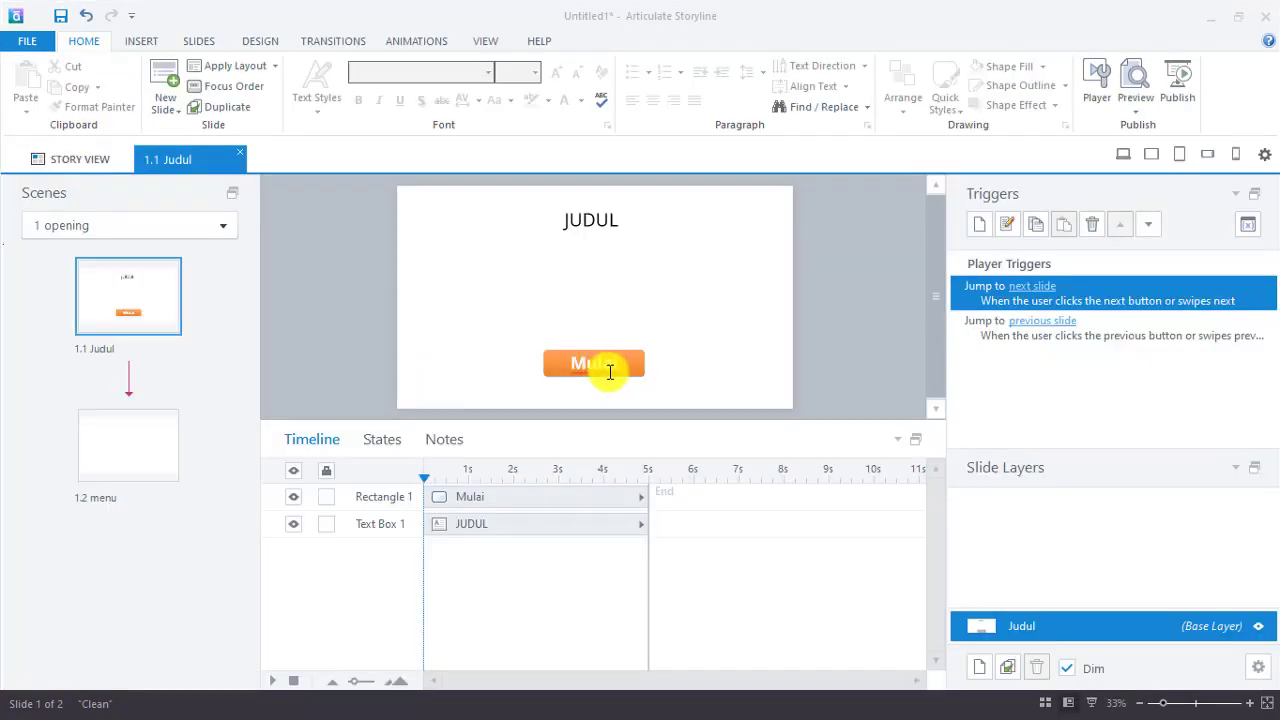
- Add the built-in Hover state to the Mulai rectangle
{"action": "left_click", "coordinate": [610, 372]}
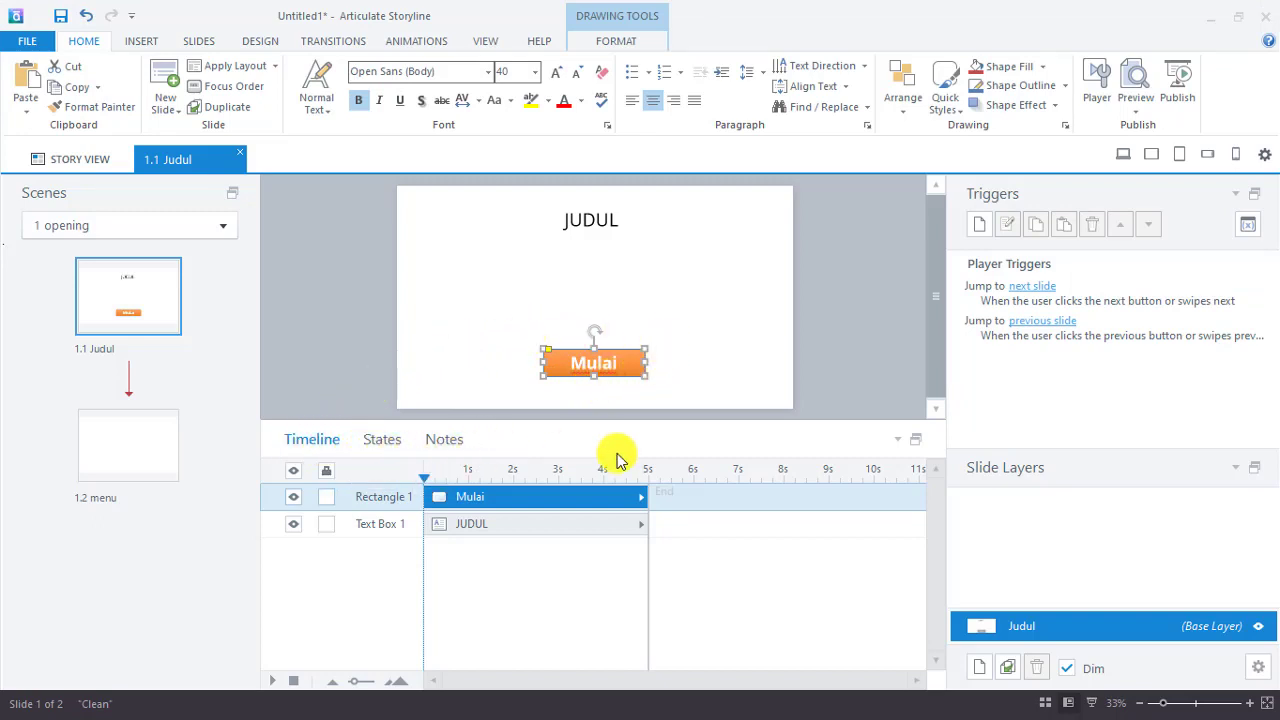
{"action": "left_click", "coordinate": [384, 442]}
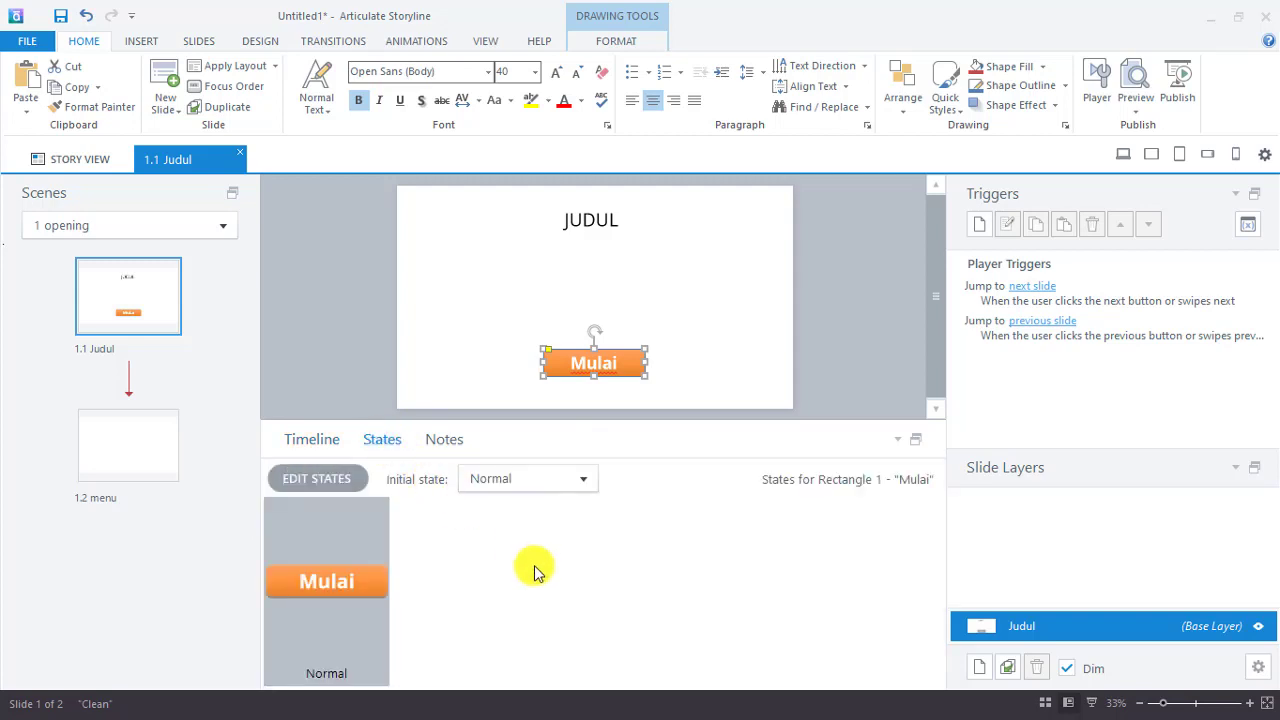
{"action": "left_click", "coordinate": [297, 480]}
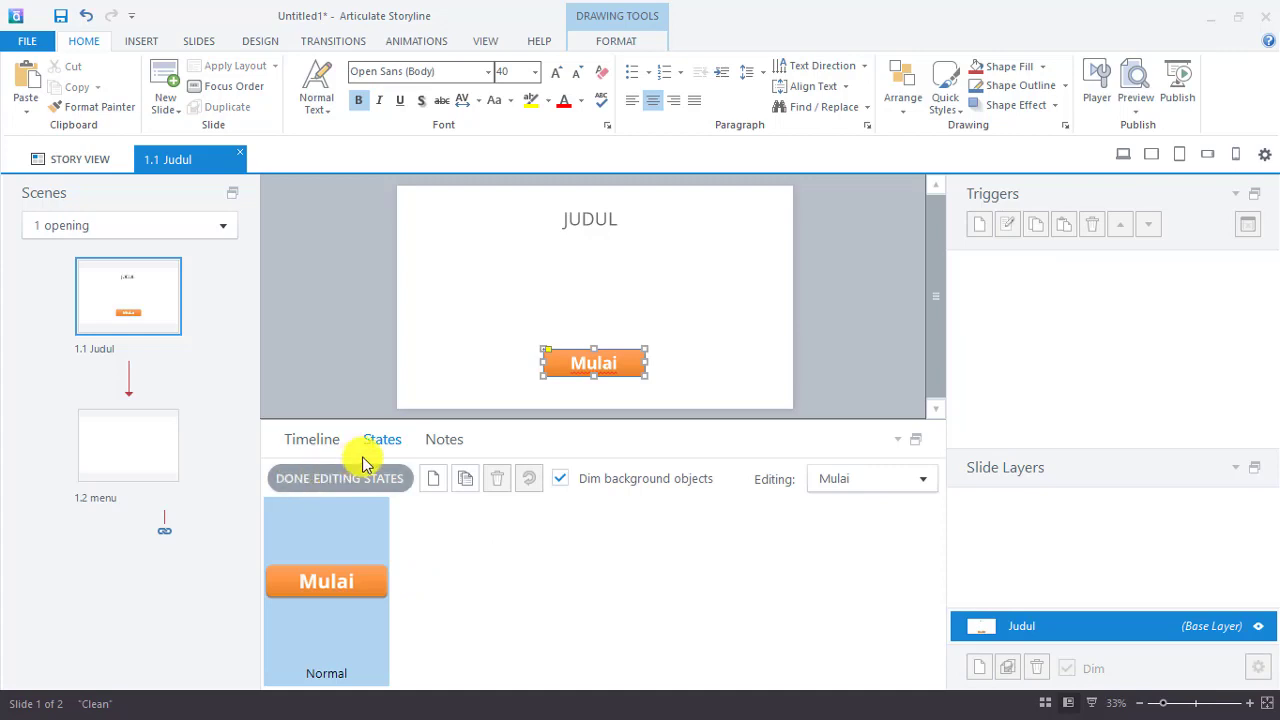
{"action": "left_click", "coordinate": [434, 481]}
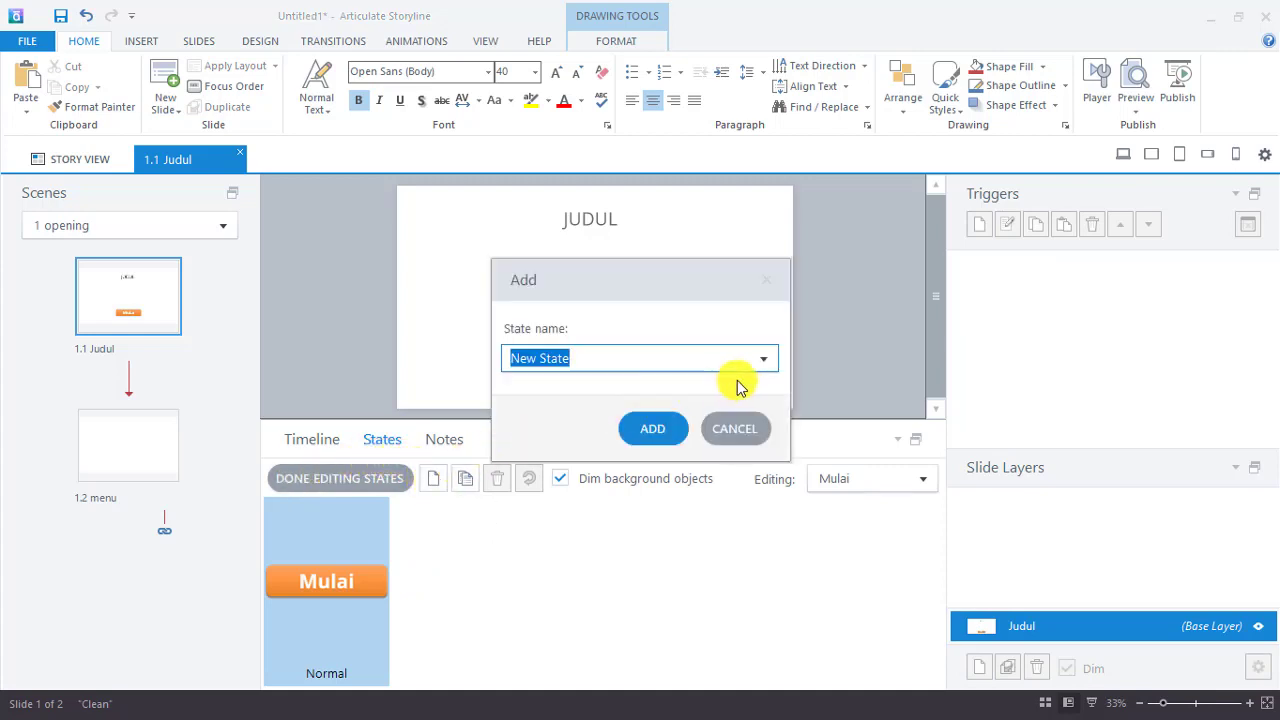
{"action": "left_click", "coordinate": [763, 360]}
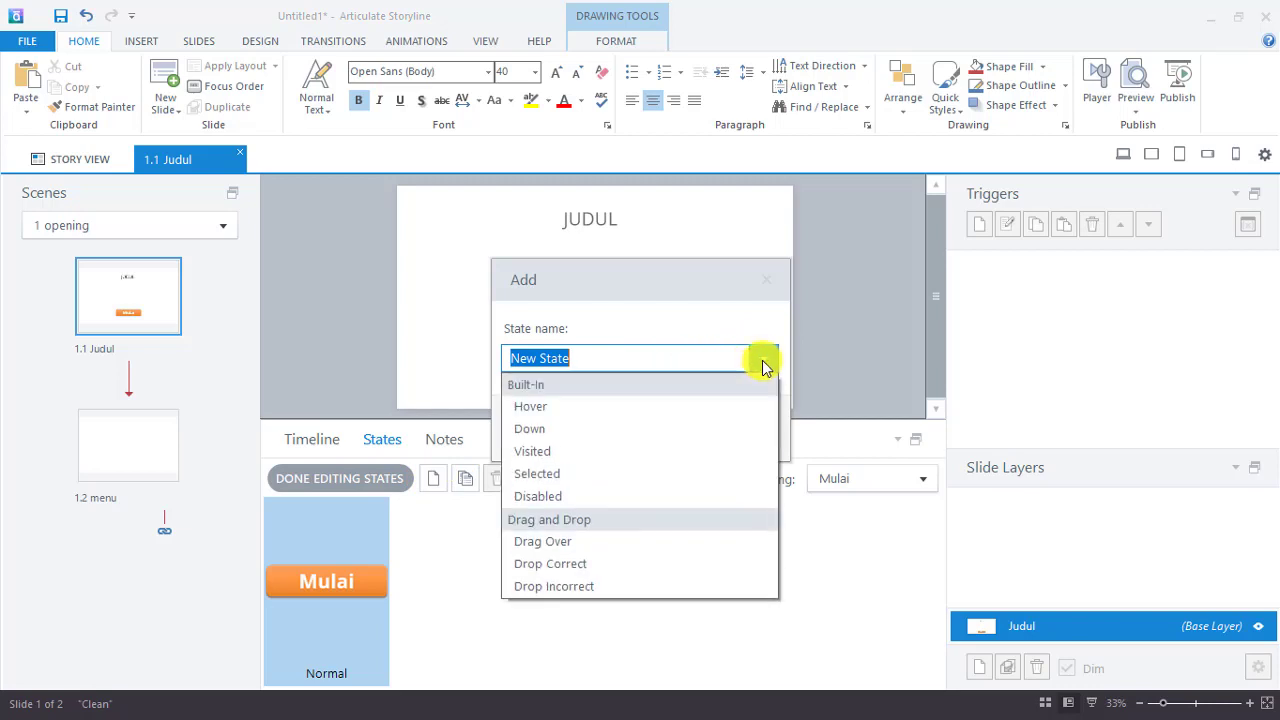
{"action": "left_click", "coordinate": [543, 407]}
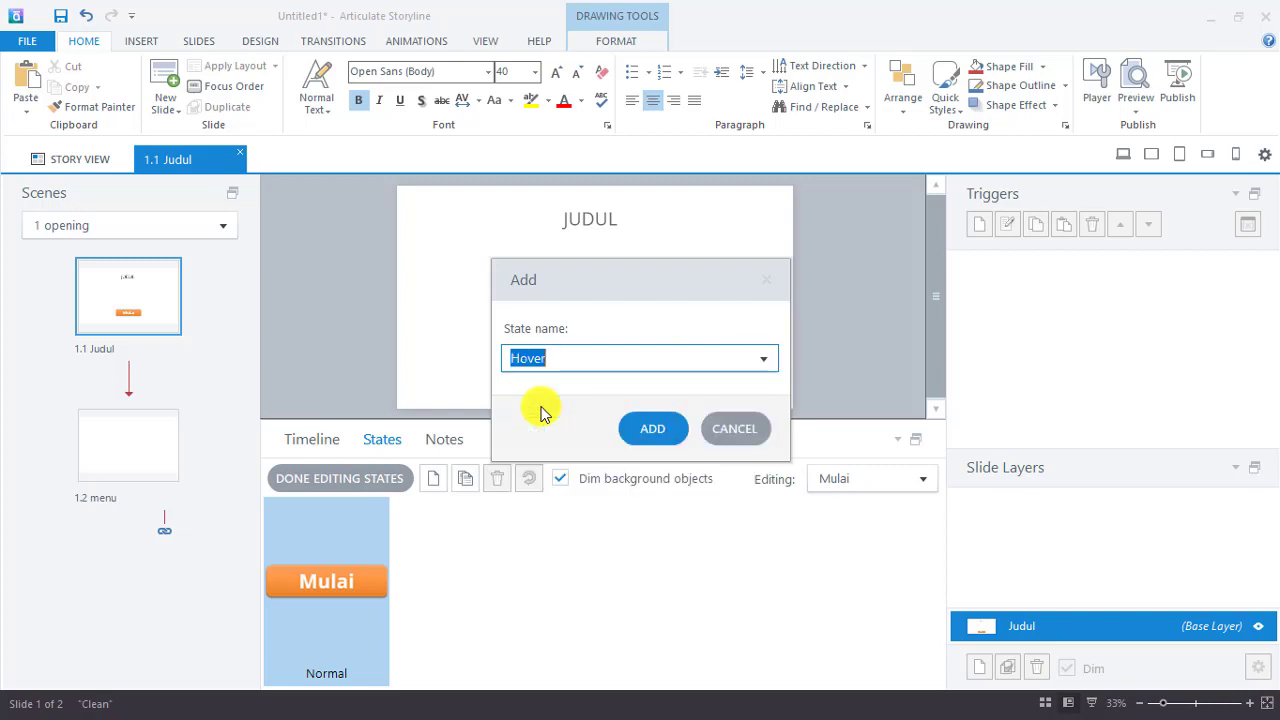
{"action": "left_click", "coordinate": [651, 436]}
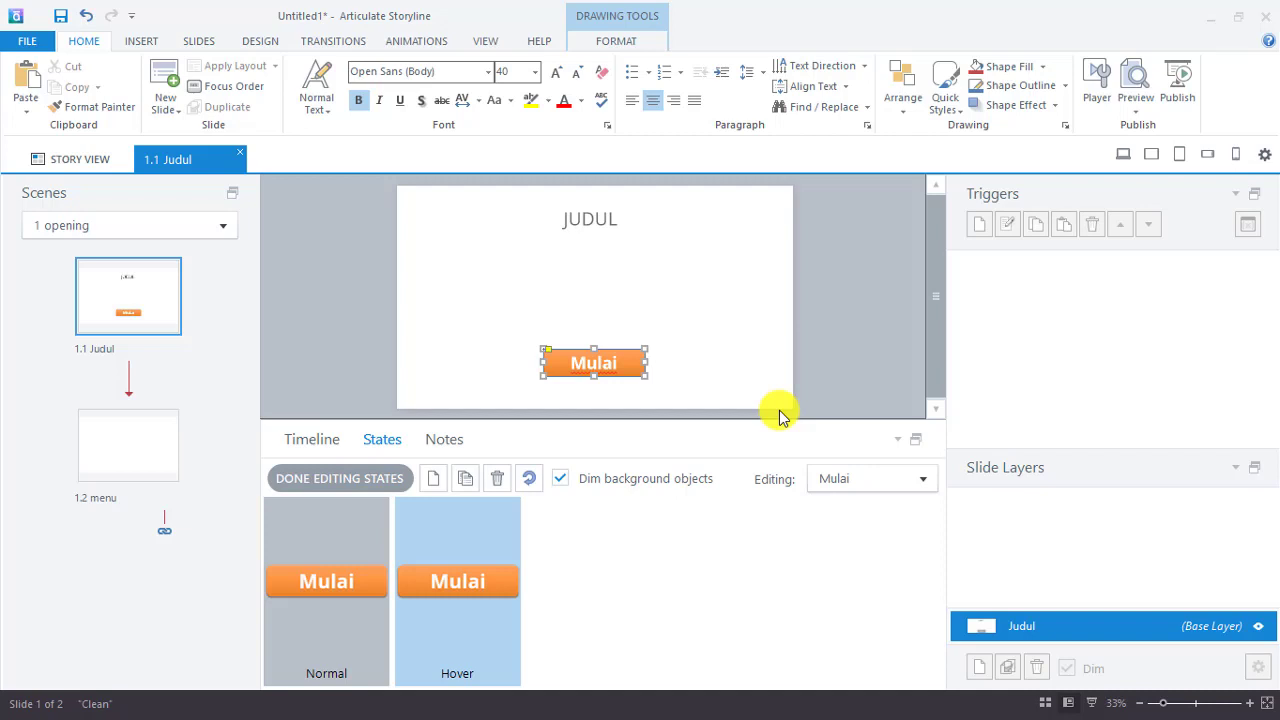
- In the Hover state, nudge the Mulai rectangle slightly upward and fill it with standard red, and finish editing states
{"action": "key", "text": "Up"}
{"action": "key", "text": "Up"}
{"action": "key", "text": "Up"}
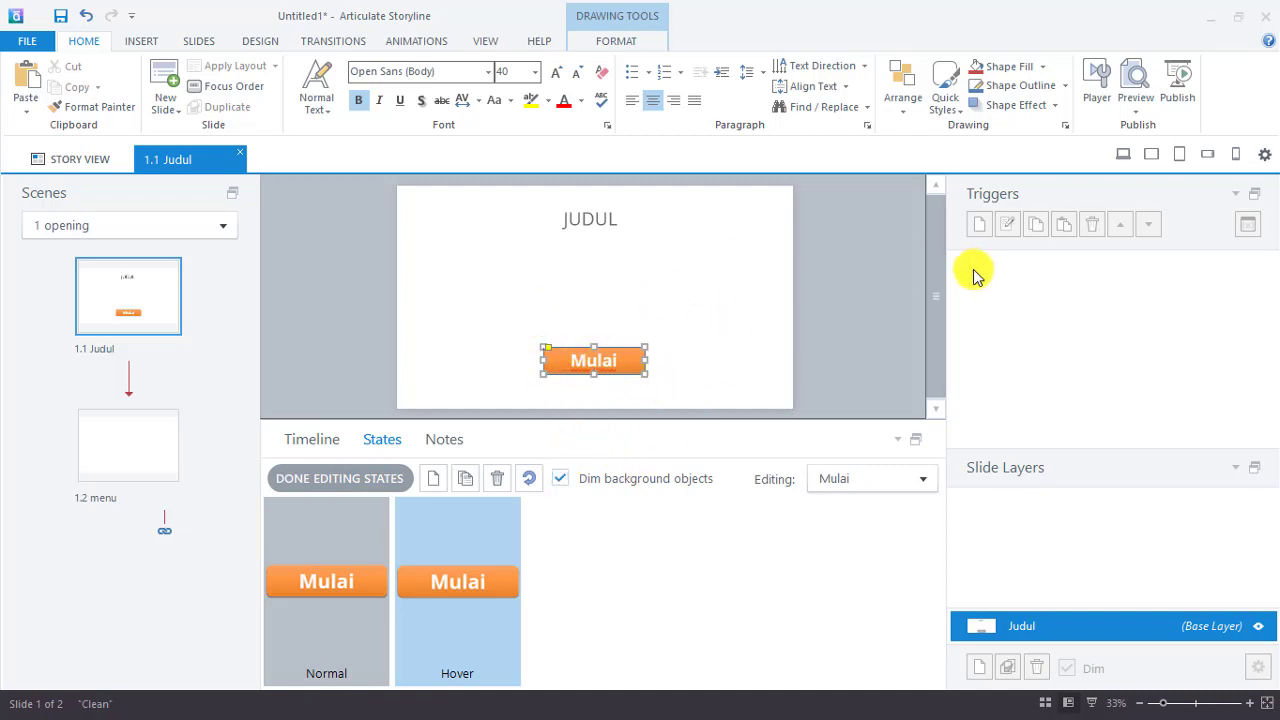
{"action": "left_click", "coordinate": [630, 45]}
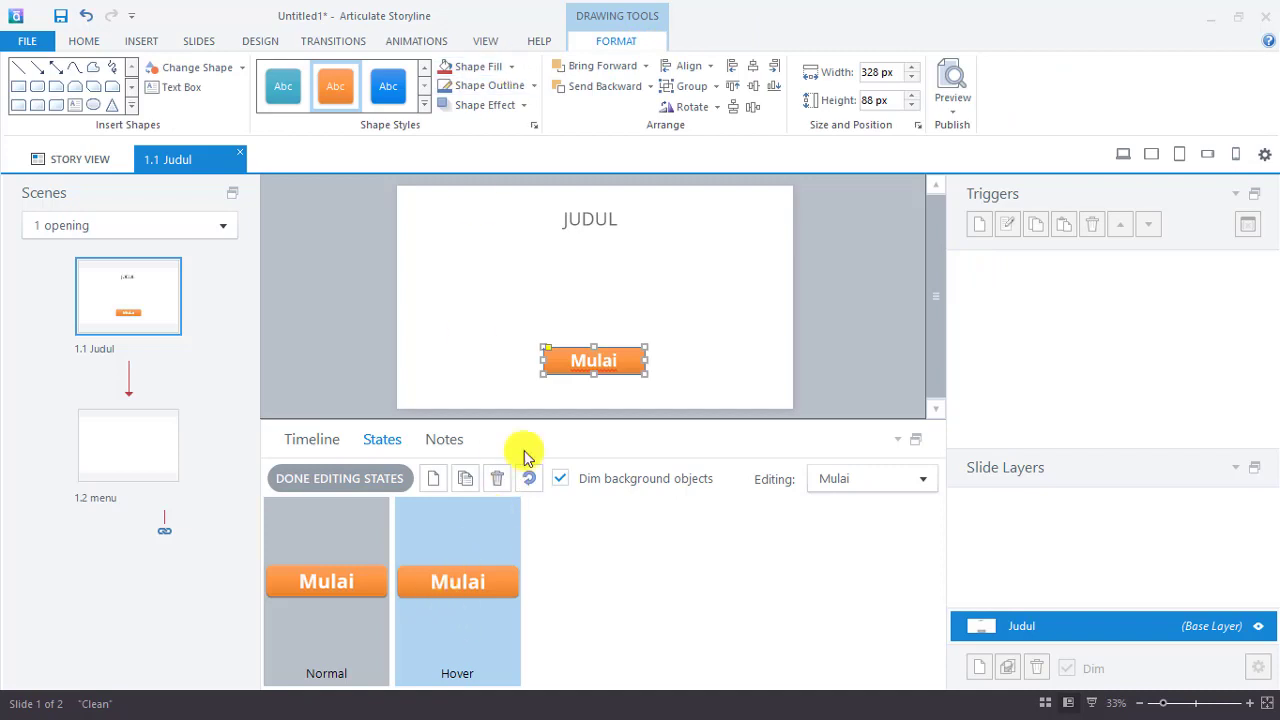
{"action": "left_click", "coordinate": [510, 68]}
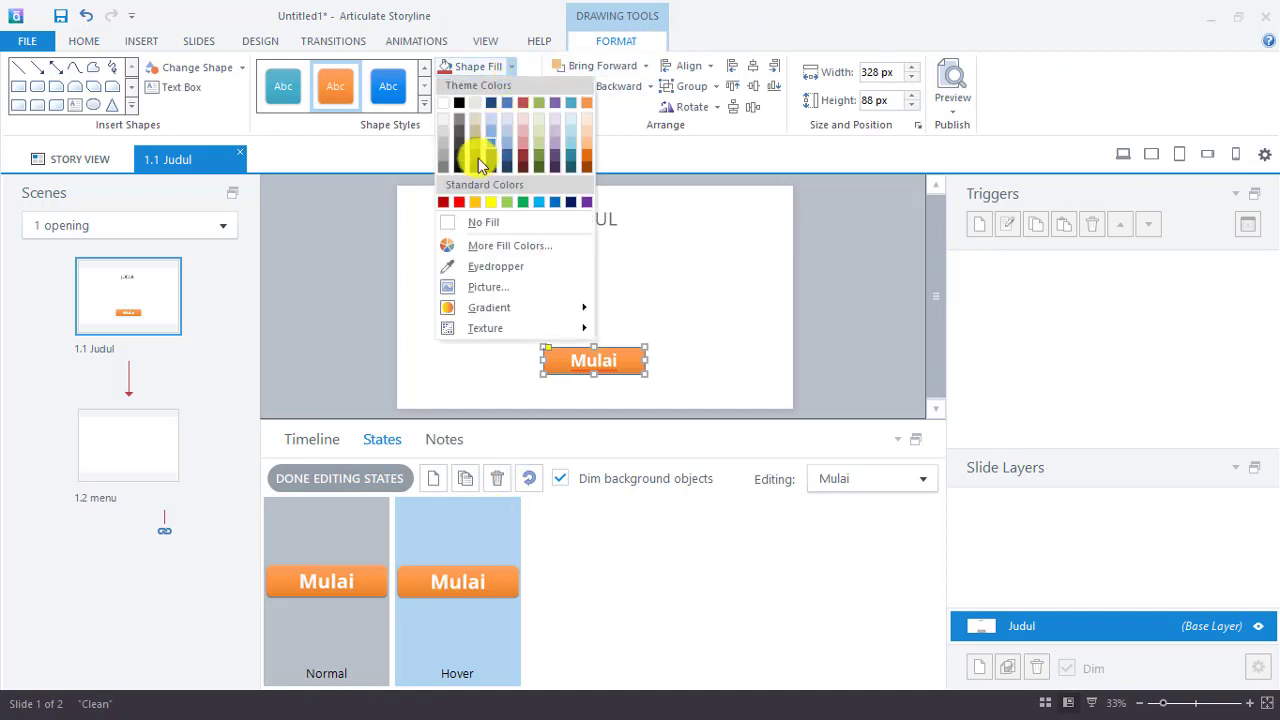
{"action": "left_click", "coordinate": [460, 204]}
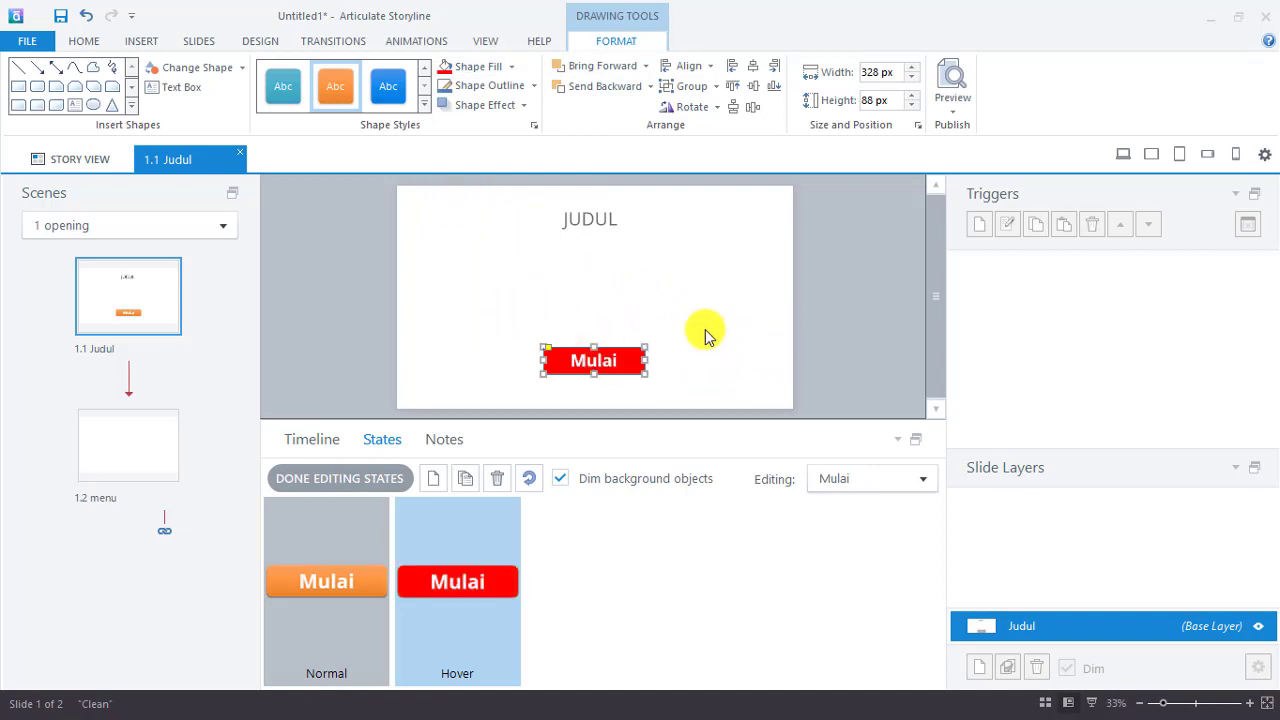
{"action": "left_click", "coordinate": [354, 477]}
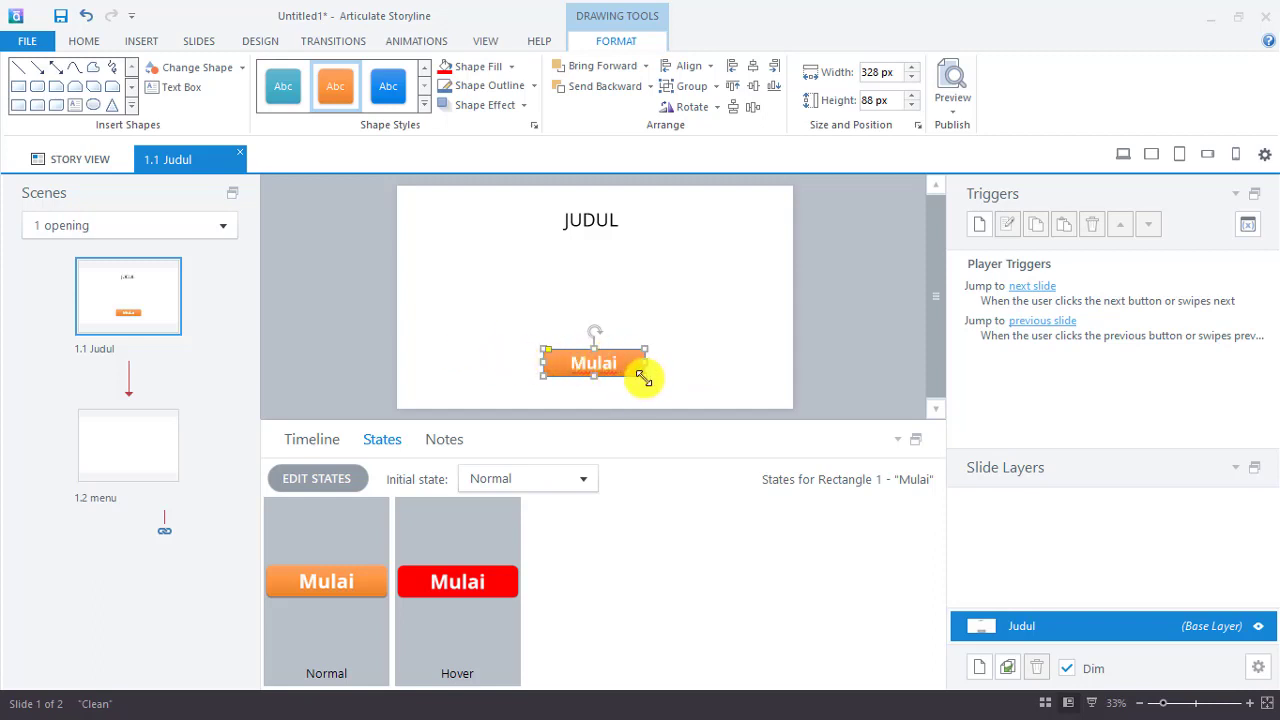
- Preview only the Judul slide to test the Mulai button's hover effect, and close the preview
{"action": "left_click", "coordinate": [955, 112]}
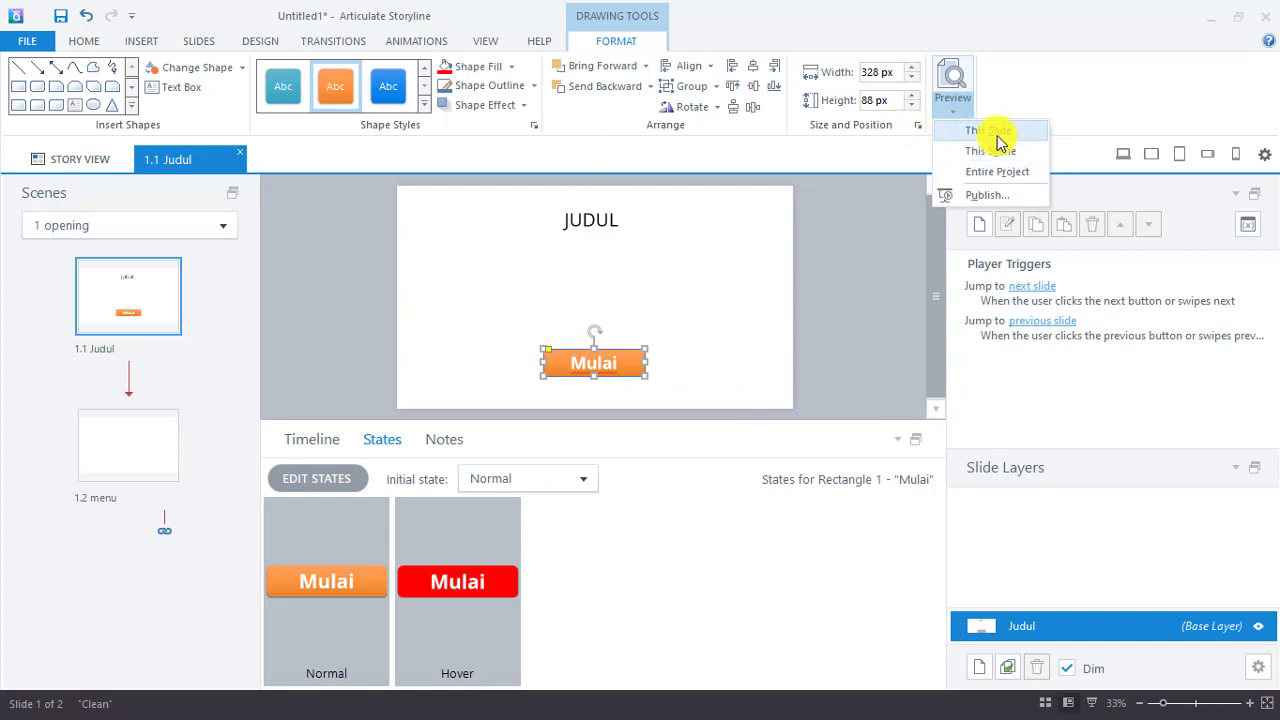
{"action": "left_click", "coordinate": [998, 134]}
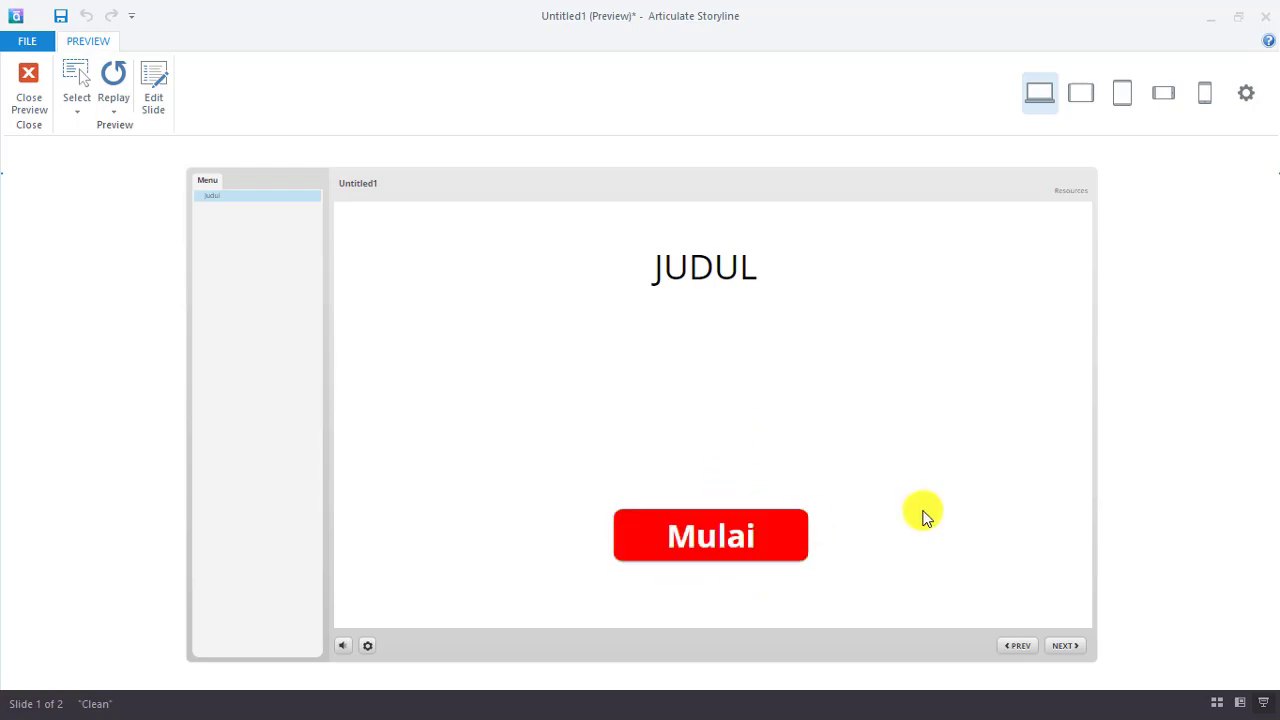
{"action": "left_click", "coordinate": [25, 80]}
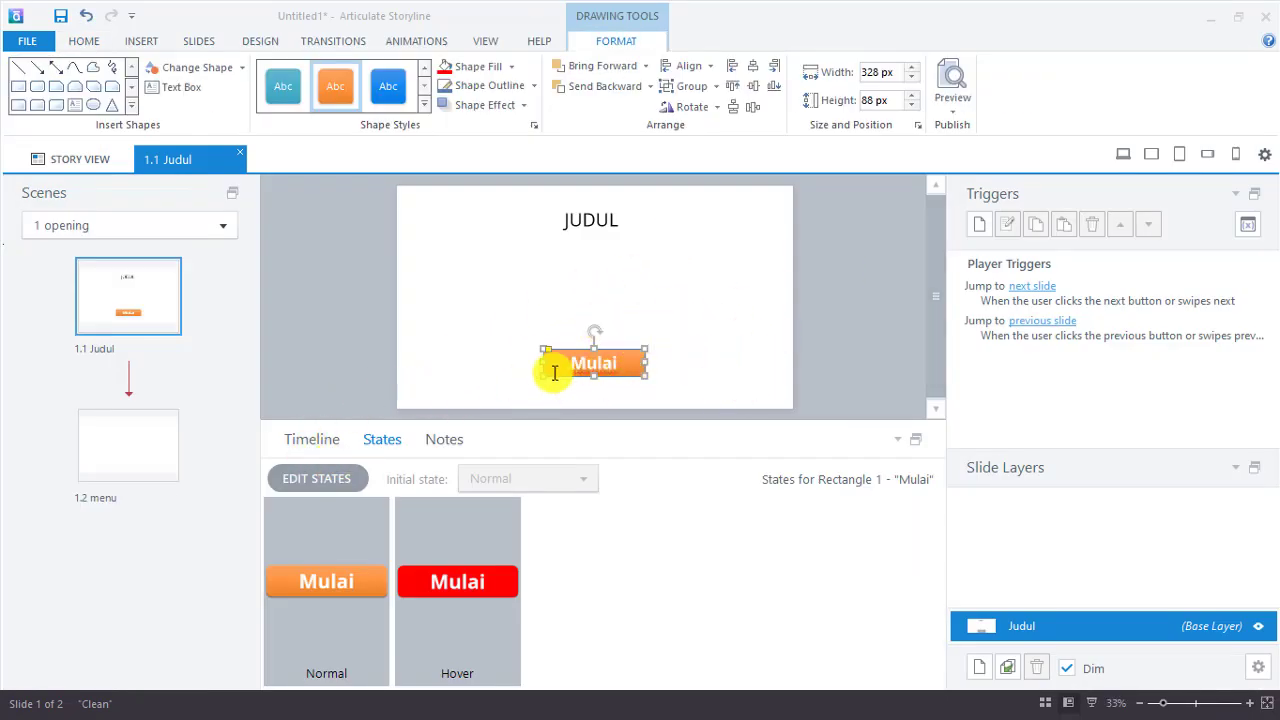
- Delete the Judul slide's two player triggers that jump to the next and previous slide
{"action": "left_click", "coordinate": [320, 443]}
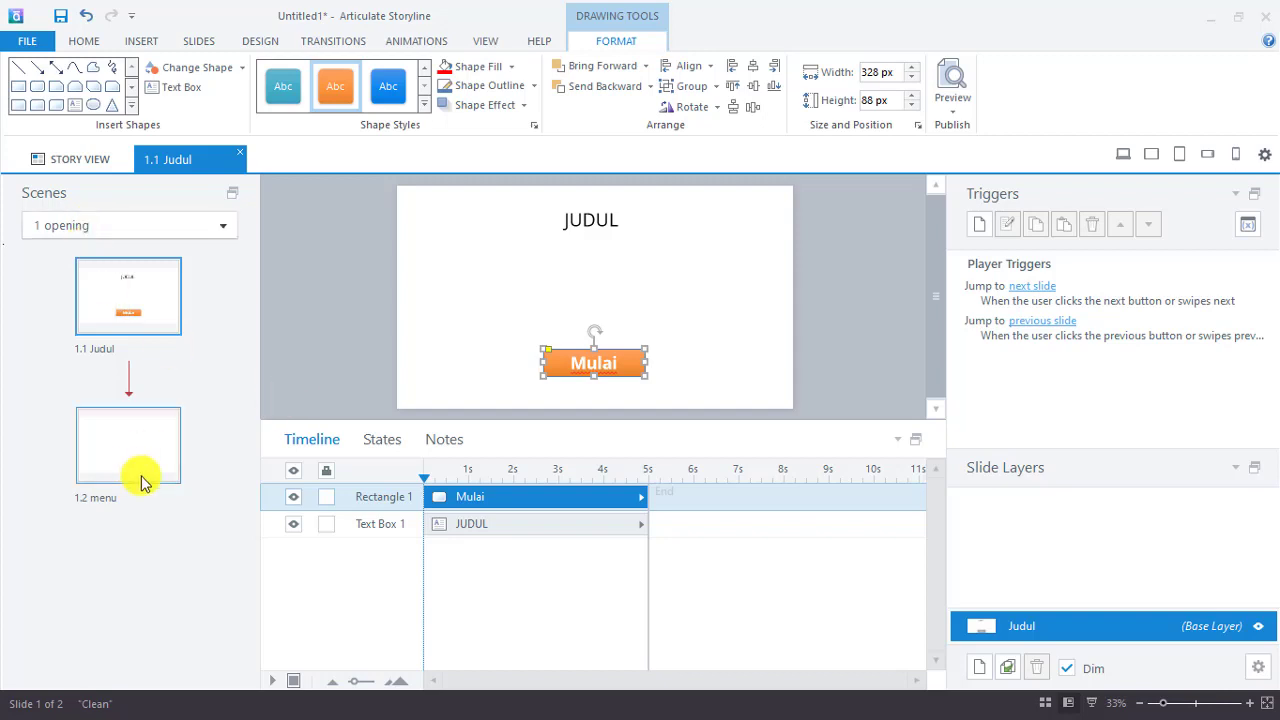
{"action": "left_click", "coordinate": [989, 293]}
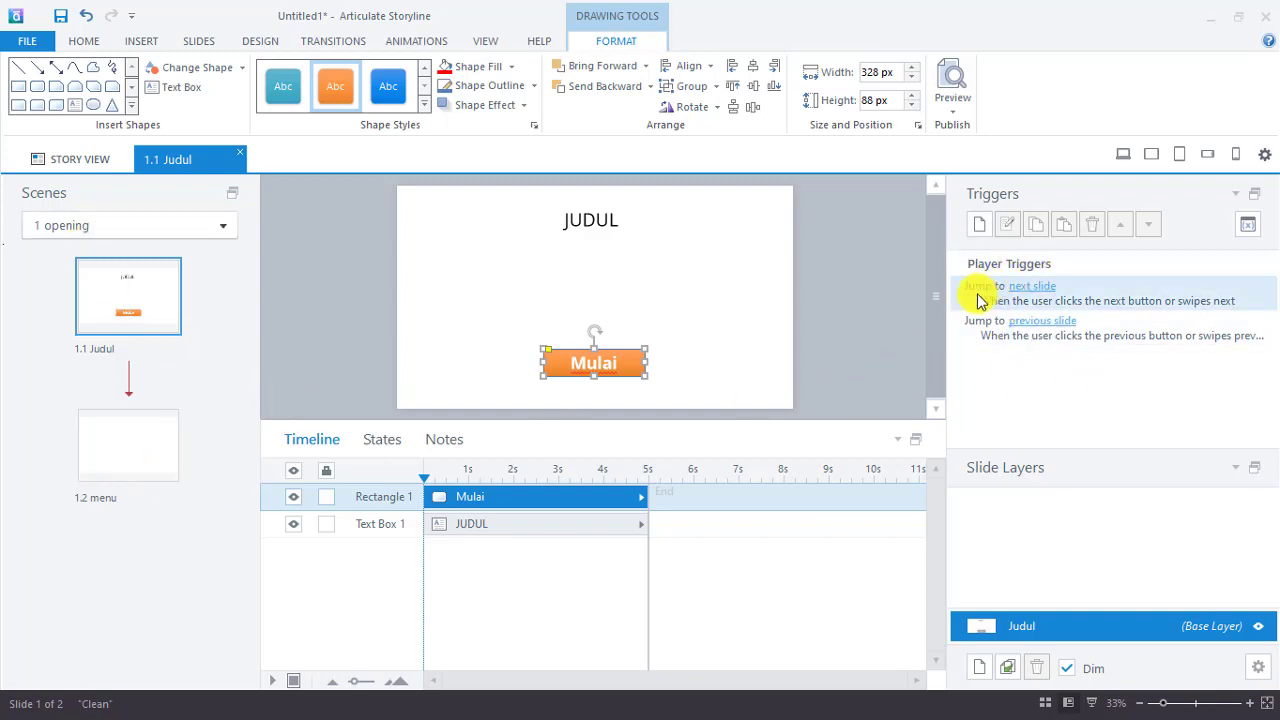
{"action": "left_click", "coordinate": [1092, 224]}
{"action": "left_click", "coordinate": [981, 308]}
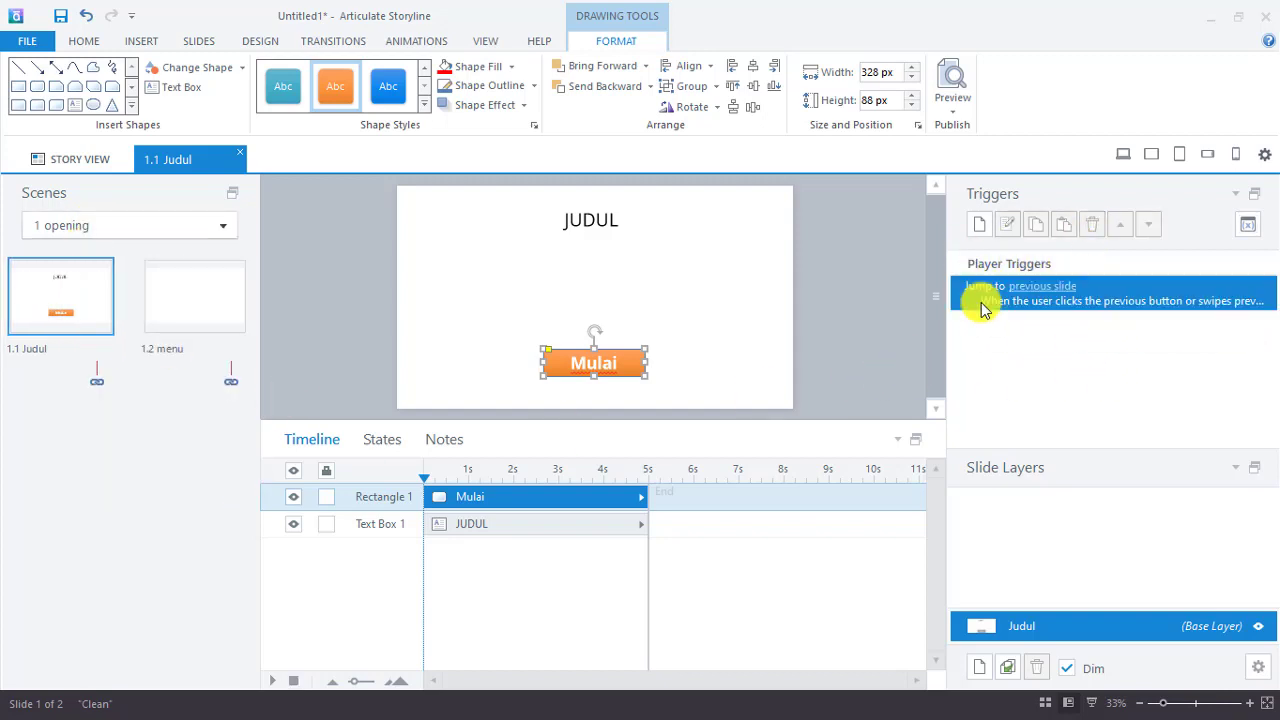
{"action": "left_click", "coordinate": [1090, 230]}
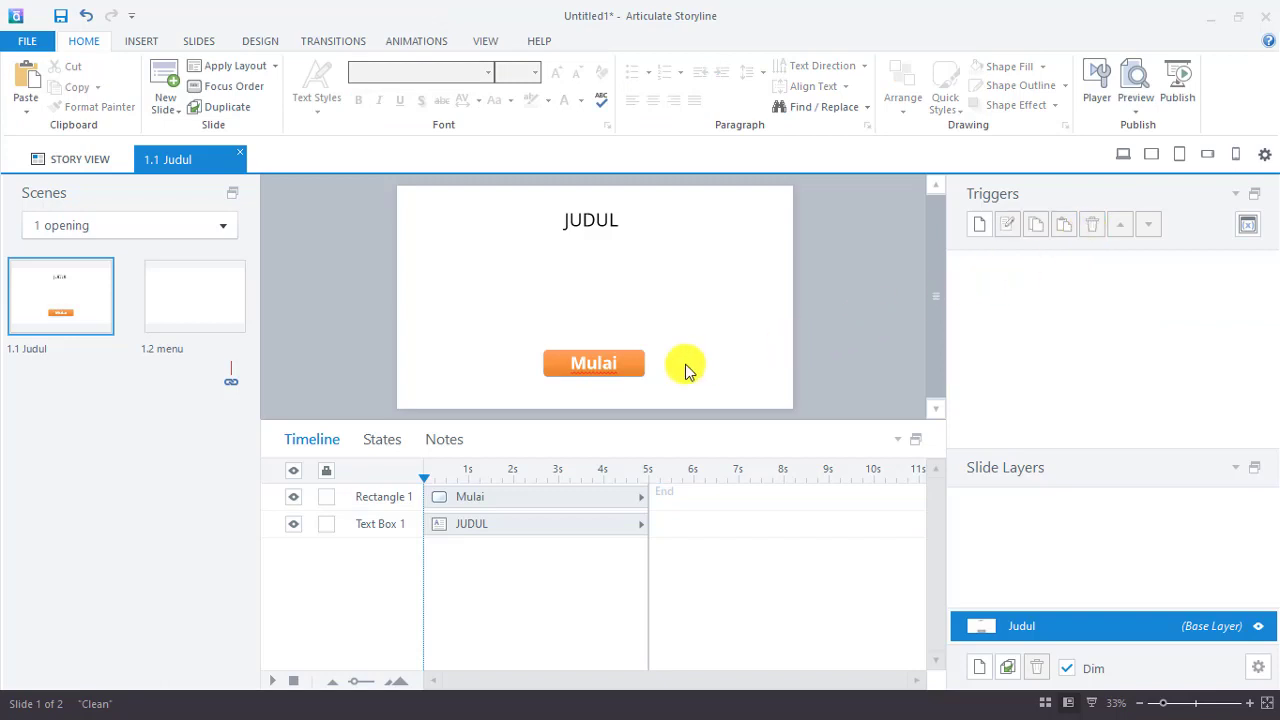
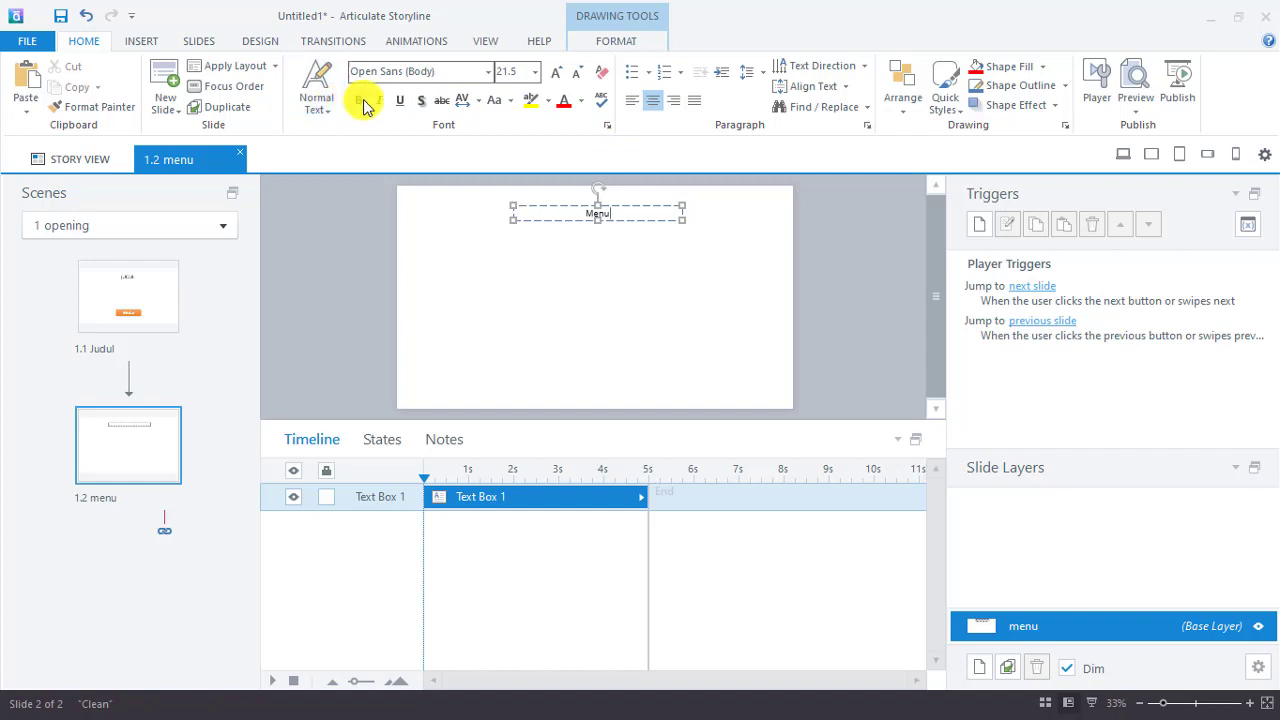
- Format the Menu title on slide 1.2 as bold, size 44
{"action": "left_click", "coordinate": [560, 78]}
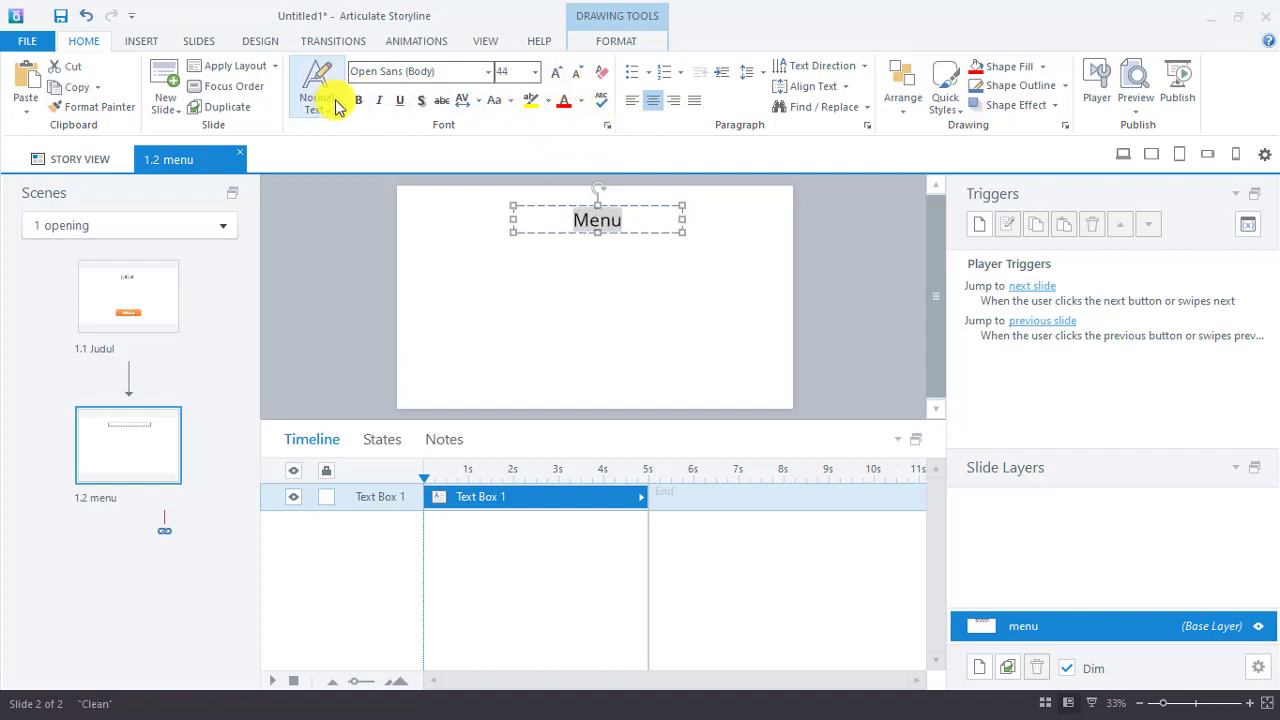
{"action": "left_click", "coordinate": [359, 101]}
{"action": "left_click", "coordinate": [509, 317]}
- Preview the opening scene from the Judul slide, test the Mulai button's jump to the menu slide, and close the preview
{"action": "left_click", "coordinate": [158, 314]}
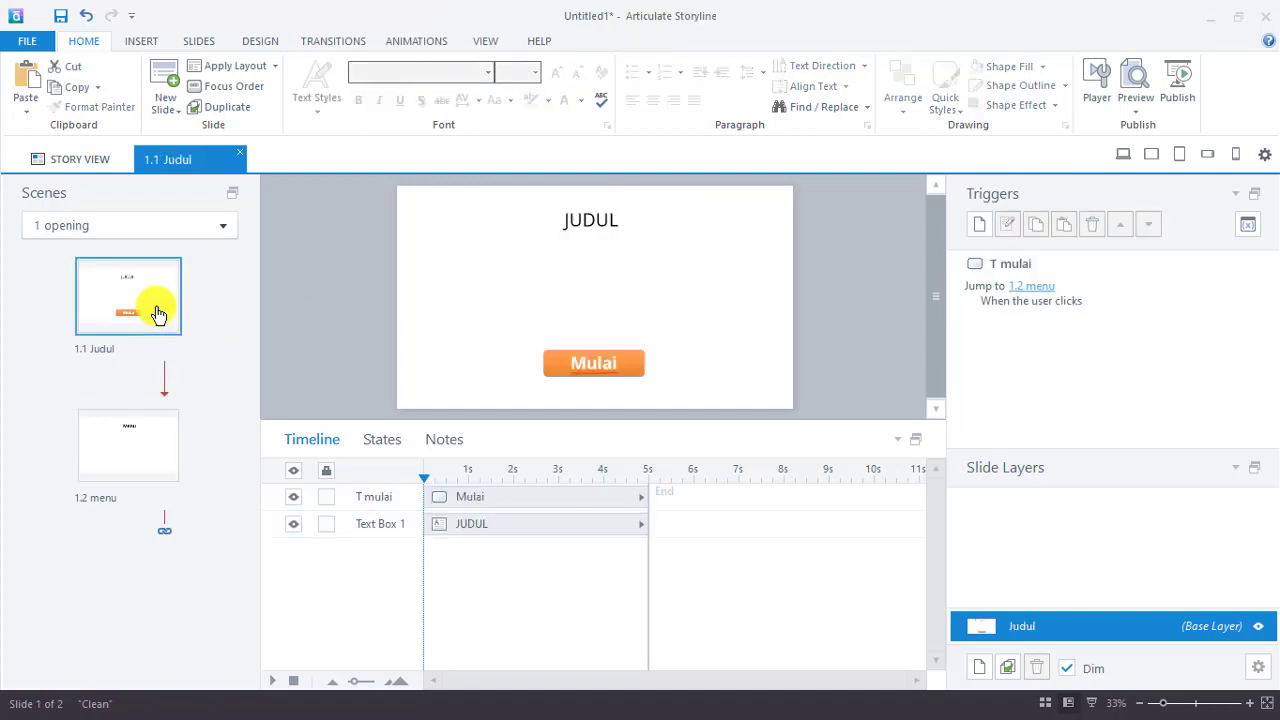
{"action": "left_click", "coordinate": [1136, 110]}
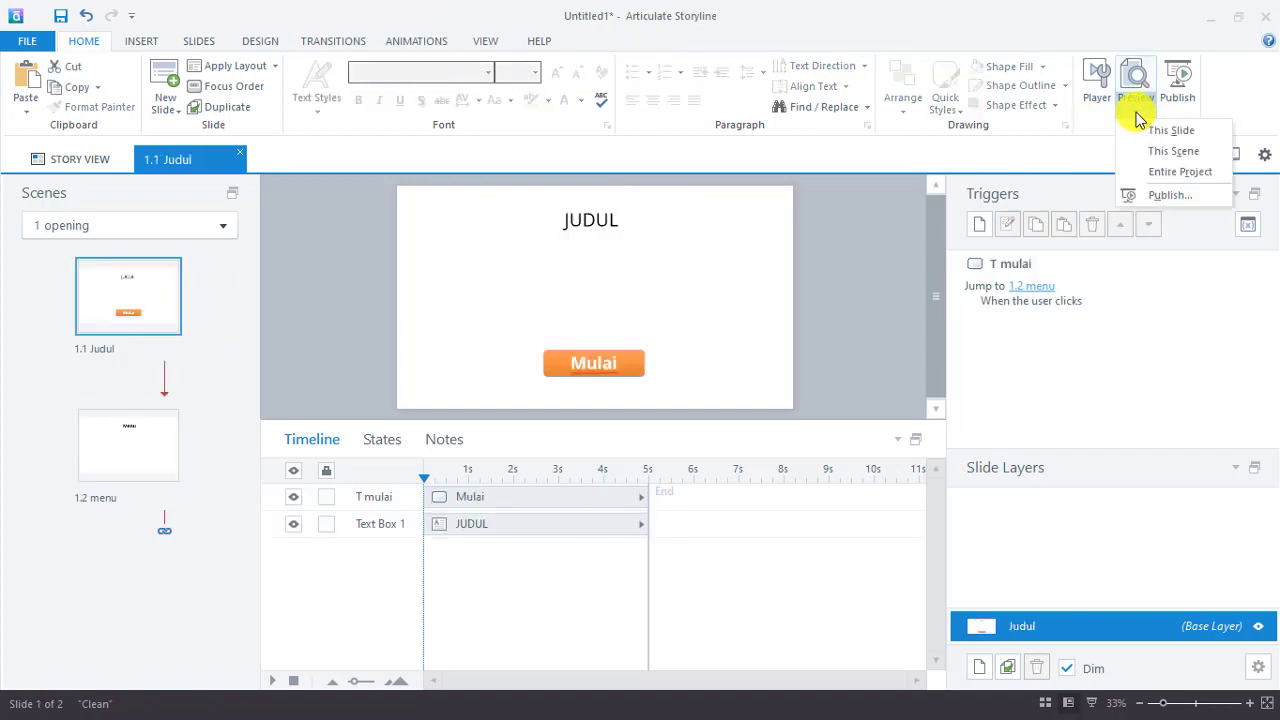
{"action": "left_click", "coordinate": [1168, 152]}
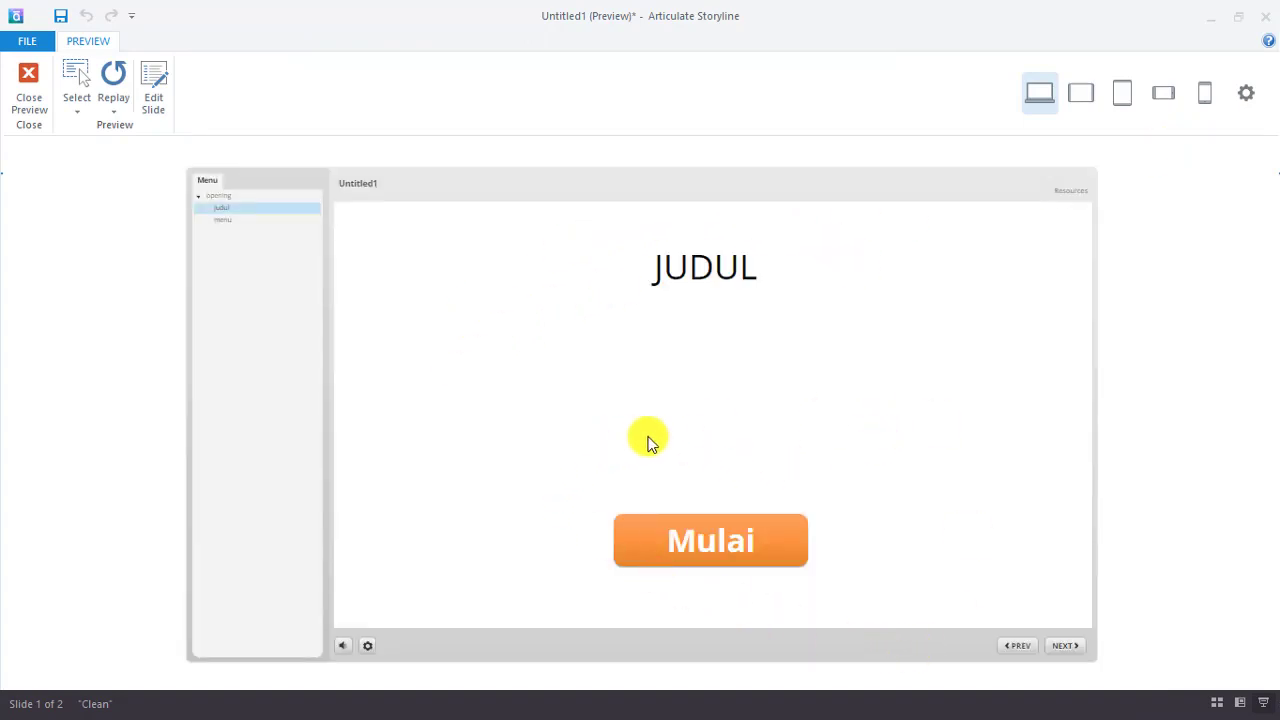
{"action": "left_click", "coordinate": [796, 533]}
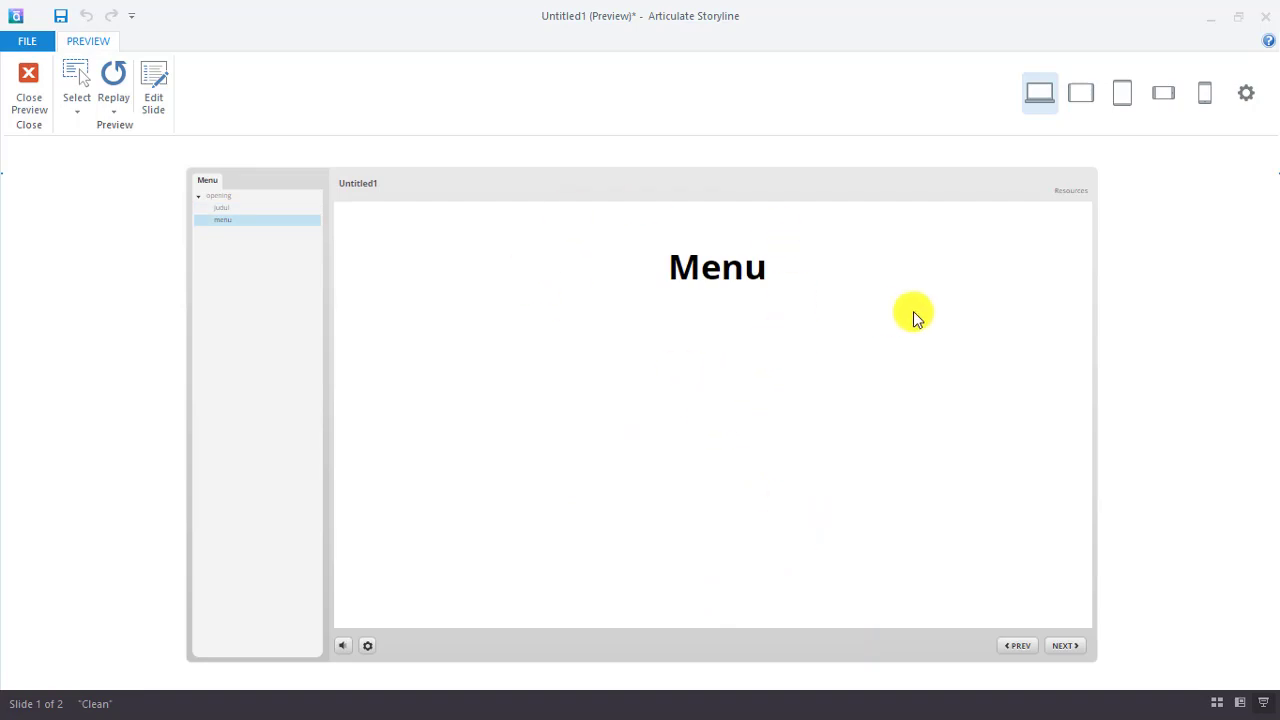
{"action": "left_click", "coordinate": [29, 80]}
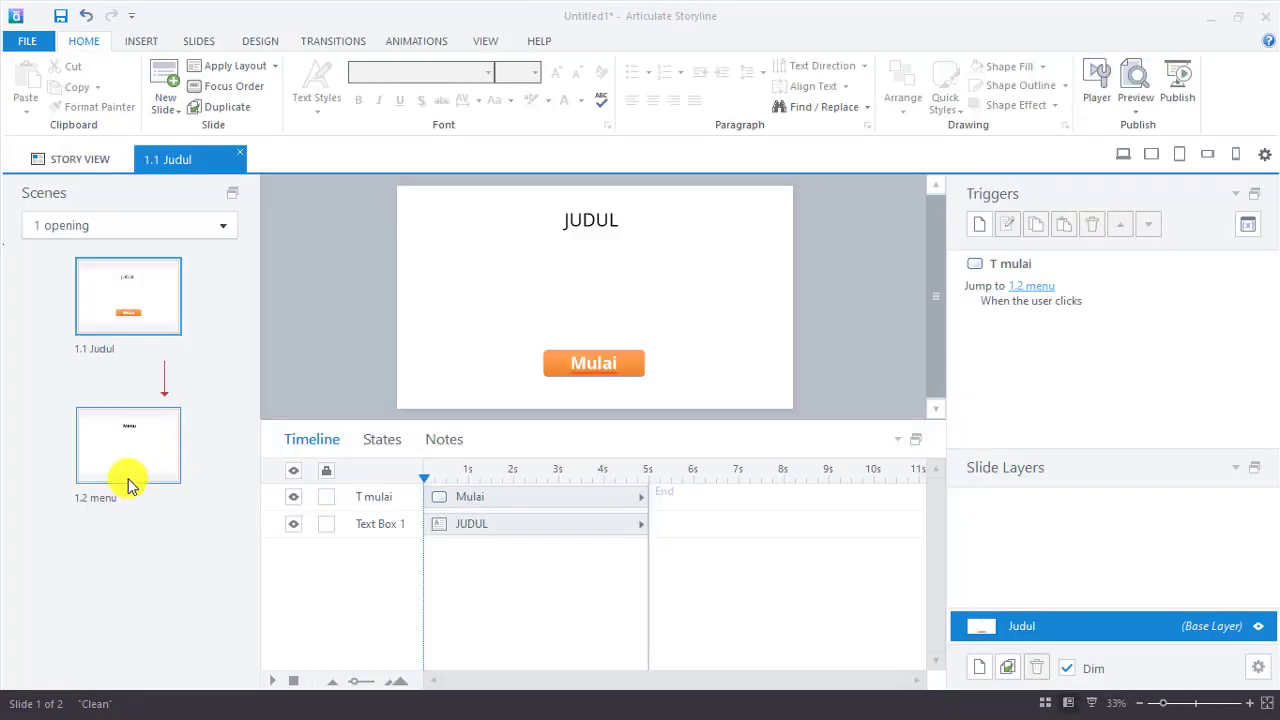
- Open slide 2.1 of the materi scene and draw a title text box near the slide's upper edge
{"action": "left_click", "coordinate": [113, 464]}
{"action": "left_click", "coordinate": [80, 159]}
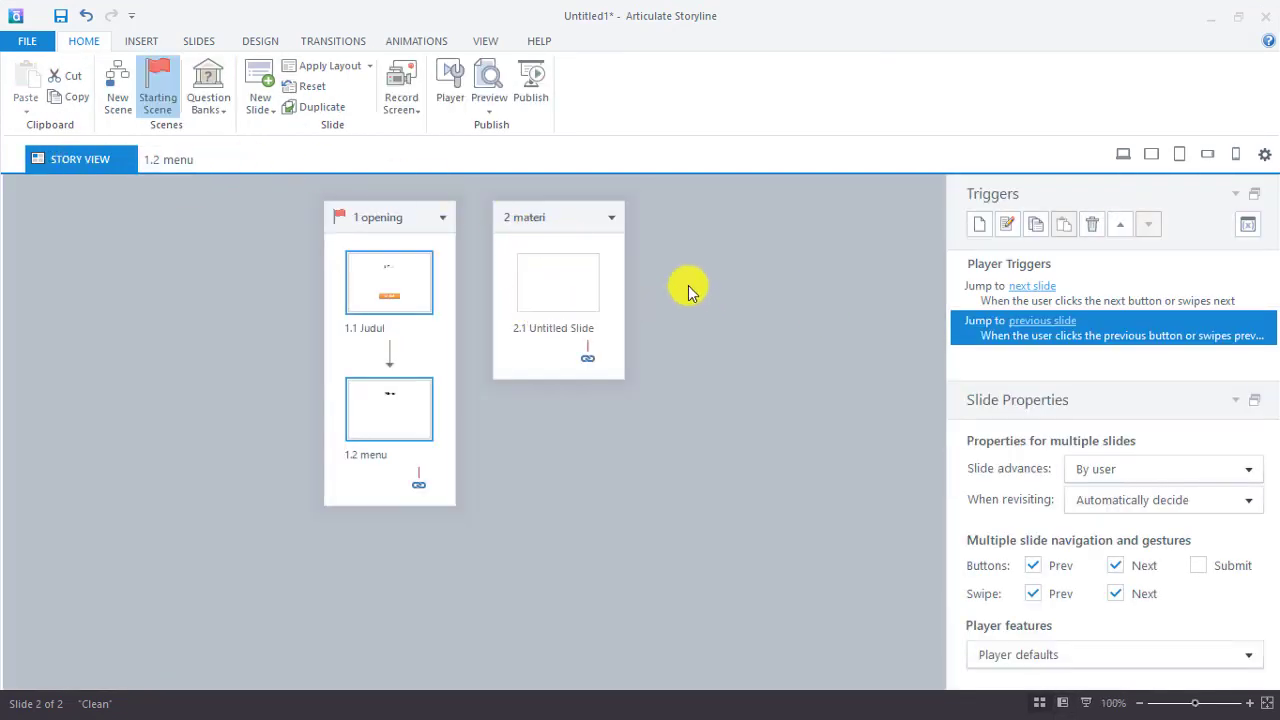
{"action": "double_click", "coordinate": [540, 303]}
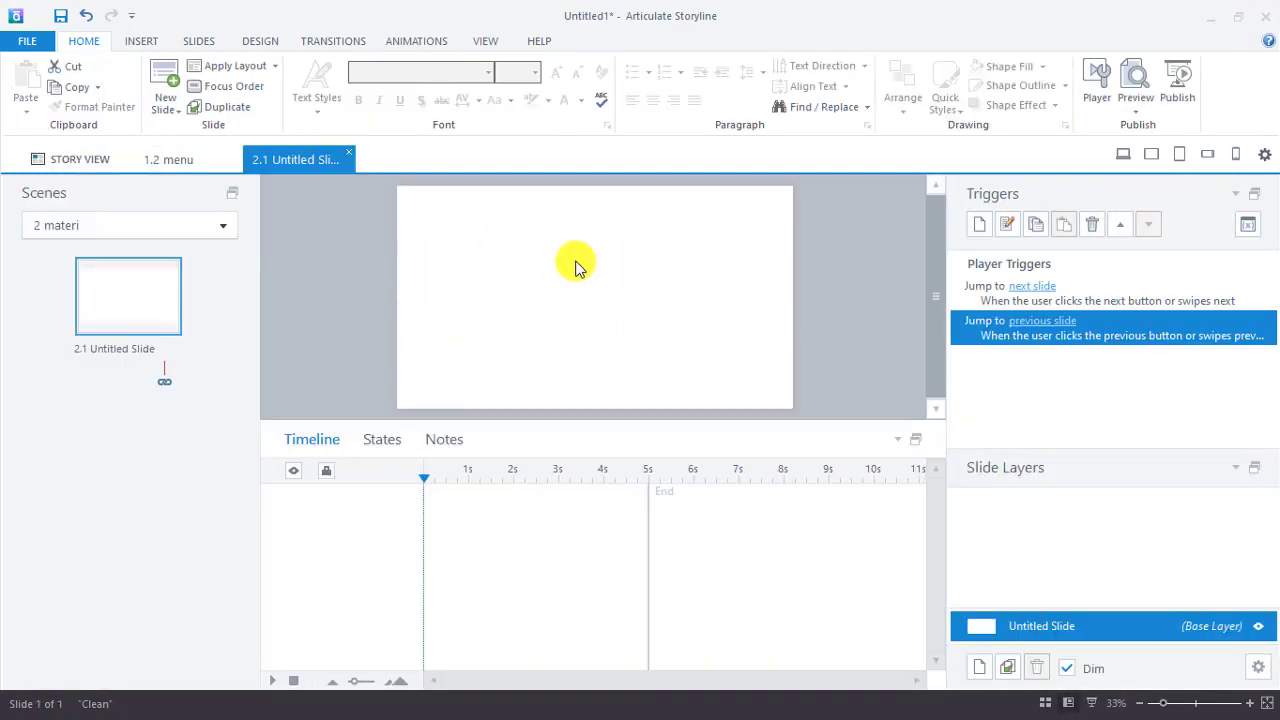
{"action": "right_click", "coordinate": [523, 242]}
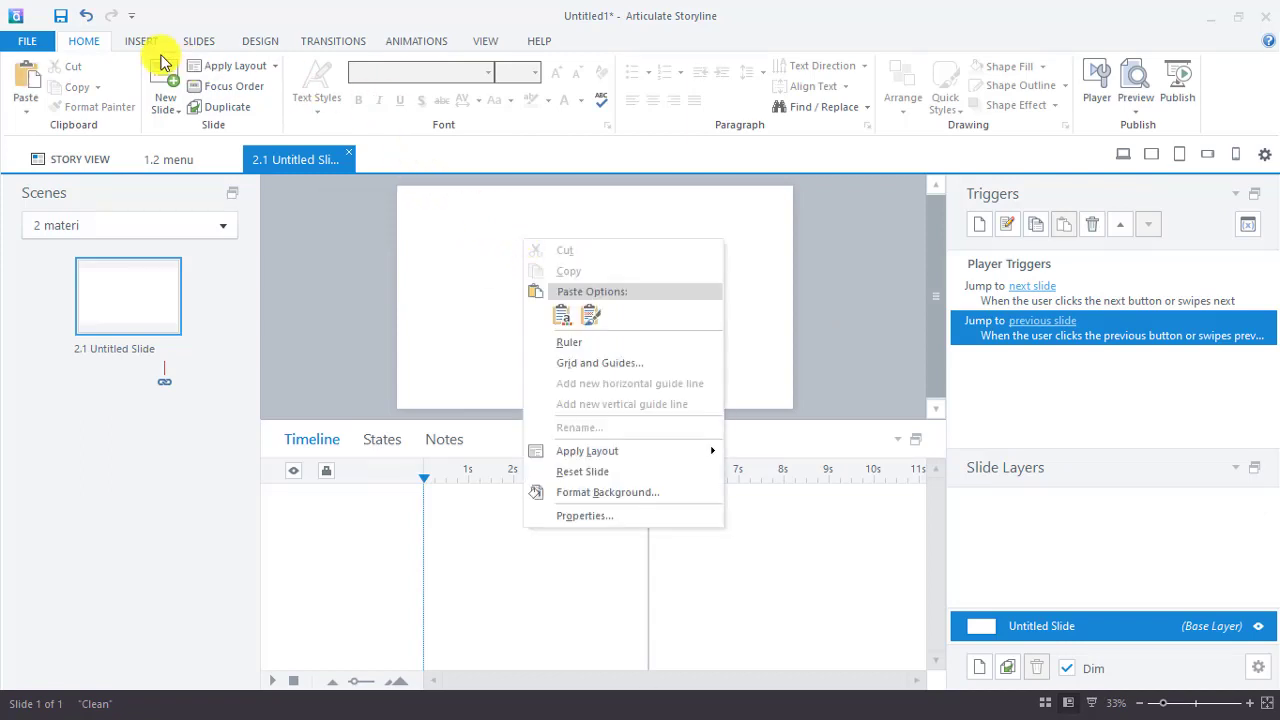
{"action": "left_click", "coordinate": [141, 42]}
{"action": "left_click", "coordinate": [460, 88]}
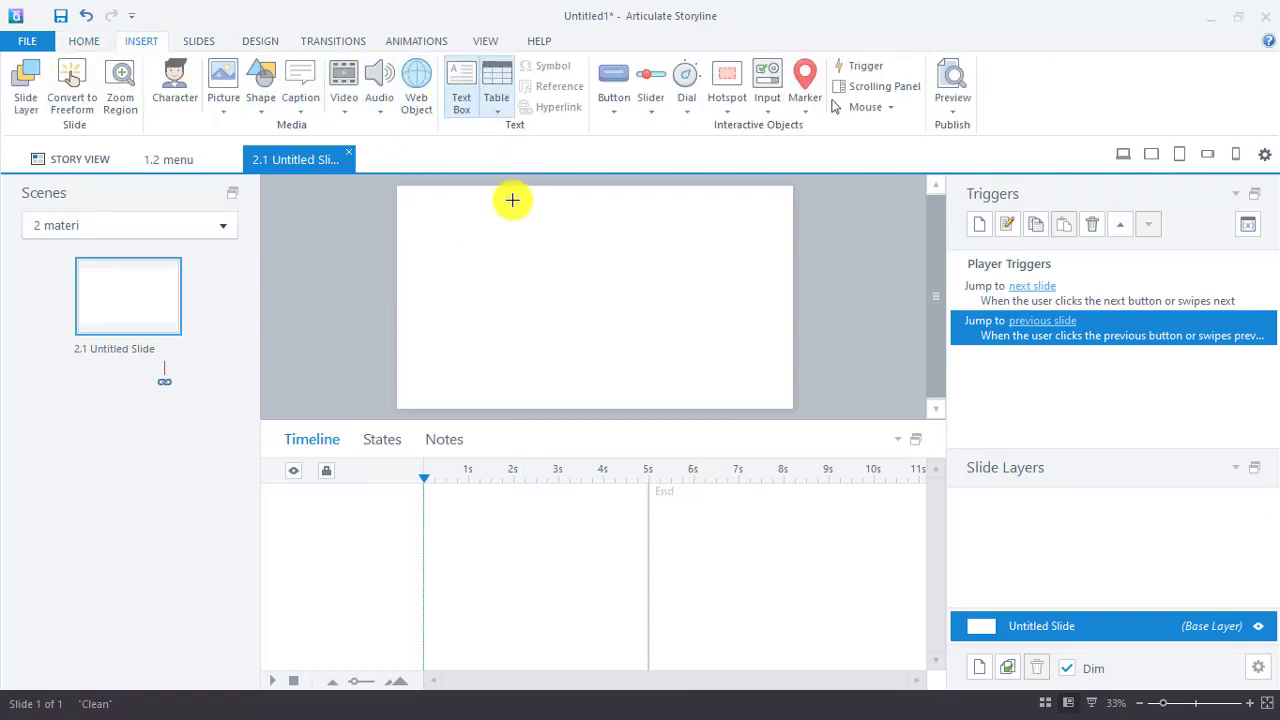
{"action": "left_click_drag", "start_coordinate": [512, 204], "coordinate": [679, 237]}
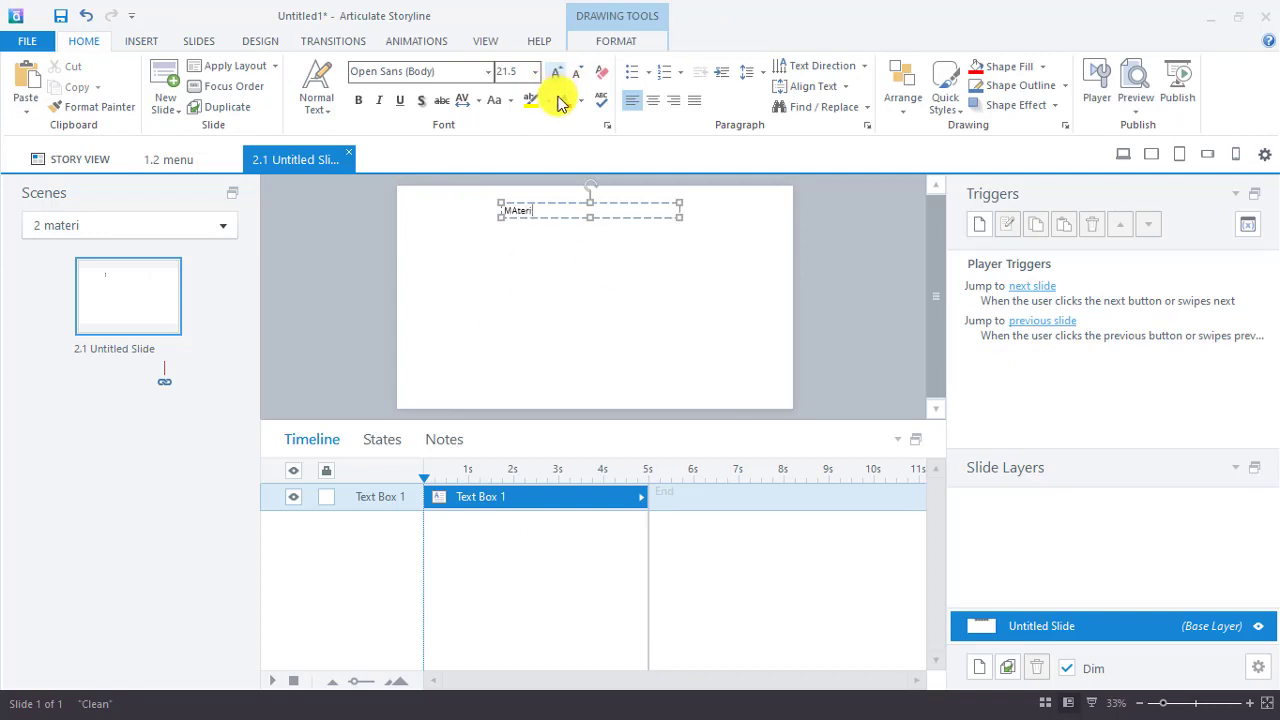
- Enter the title "Materi" in the text box, centre it and enlarge the text to size 40
{"action": "key", "text": "BackSpace"}
{"action": "key", "text": "BackSpace"}
{"action": "key", "text": "BackSpace"}
{"action": "key", "text": "BackSpace"}
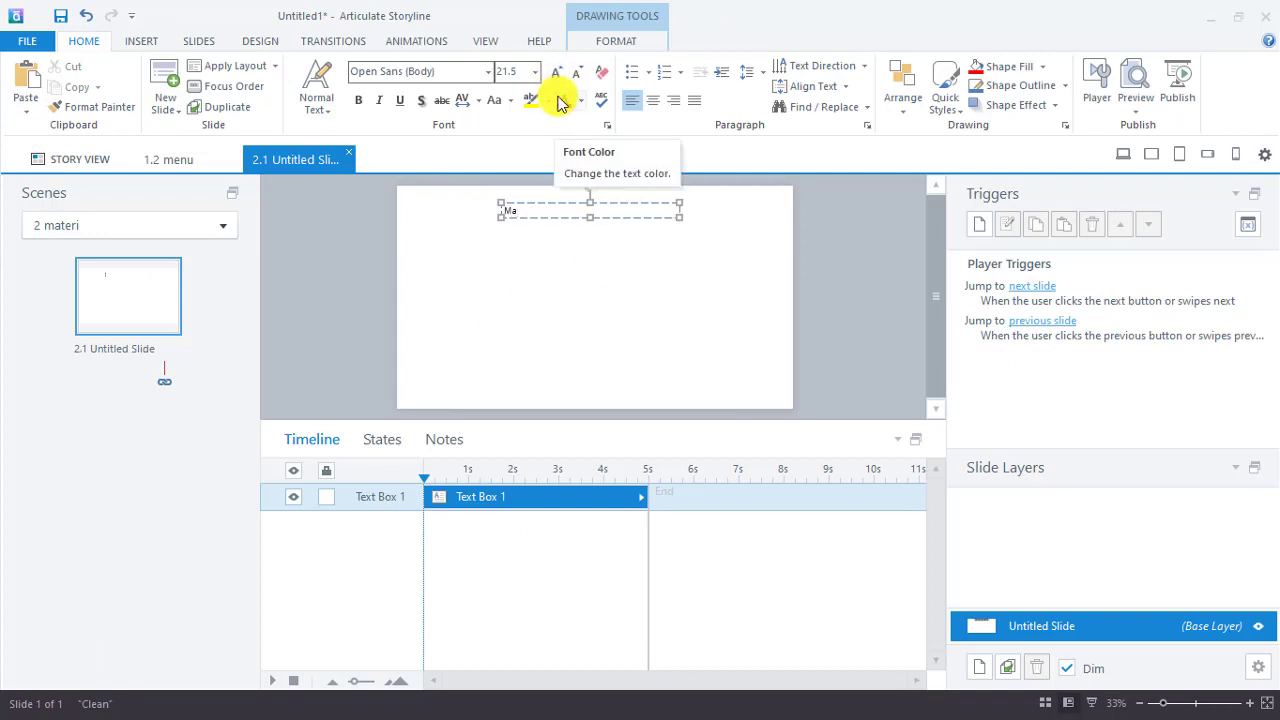
{"action": "left_click", "coordinate": [652, 101]}
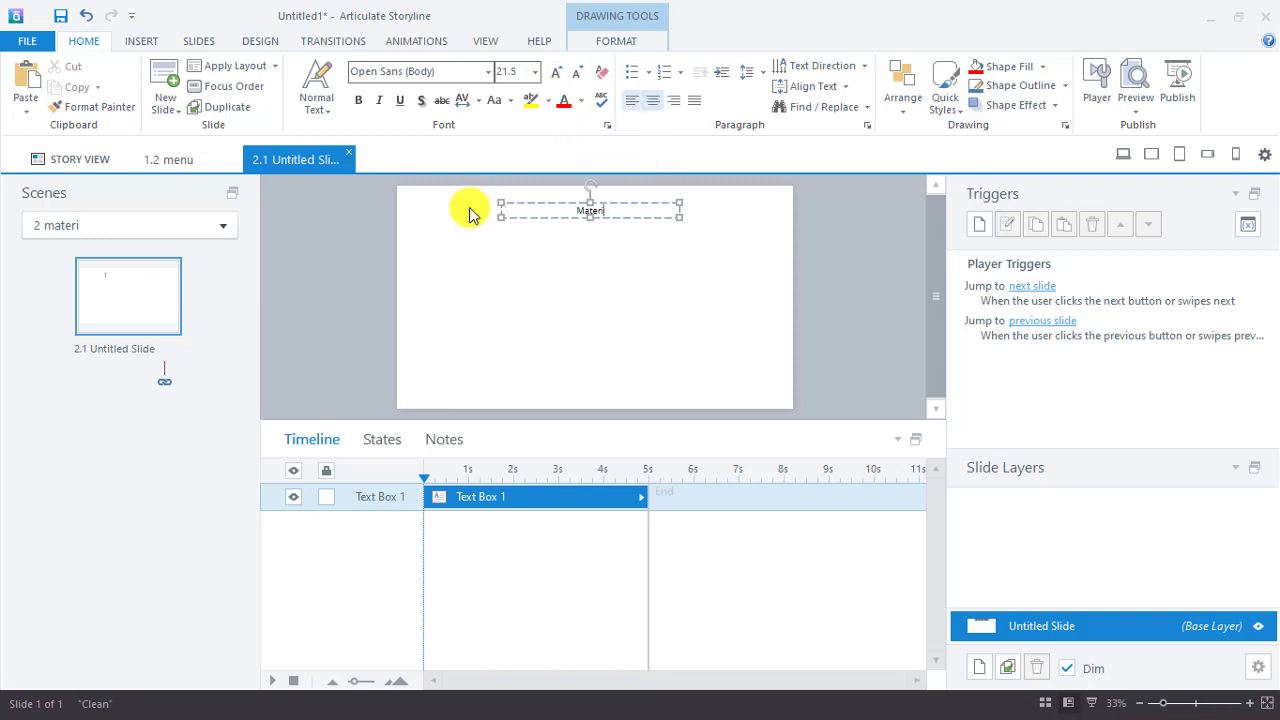
{"action": "double_click", "coordinate": [598, 210]}
{"action": "left_click", "coordinate": [557, 73]}
{"action": "left_click", "coordinate": [557, 73]}
{"action": "left_click", "coordinate": [557, 73]}
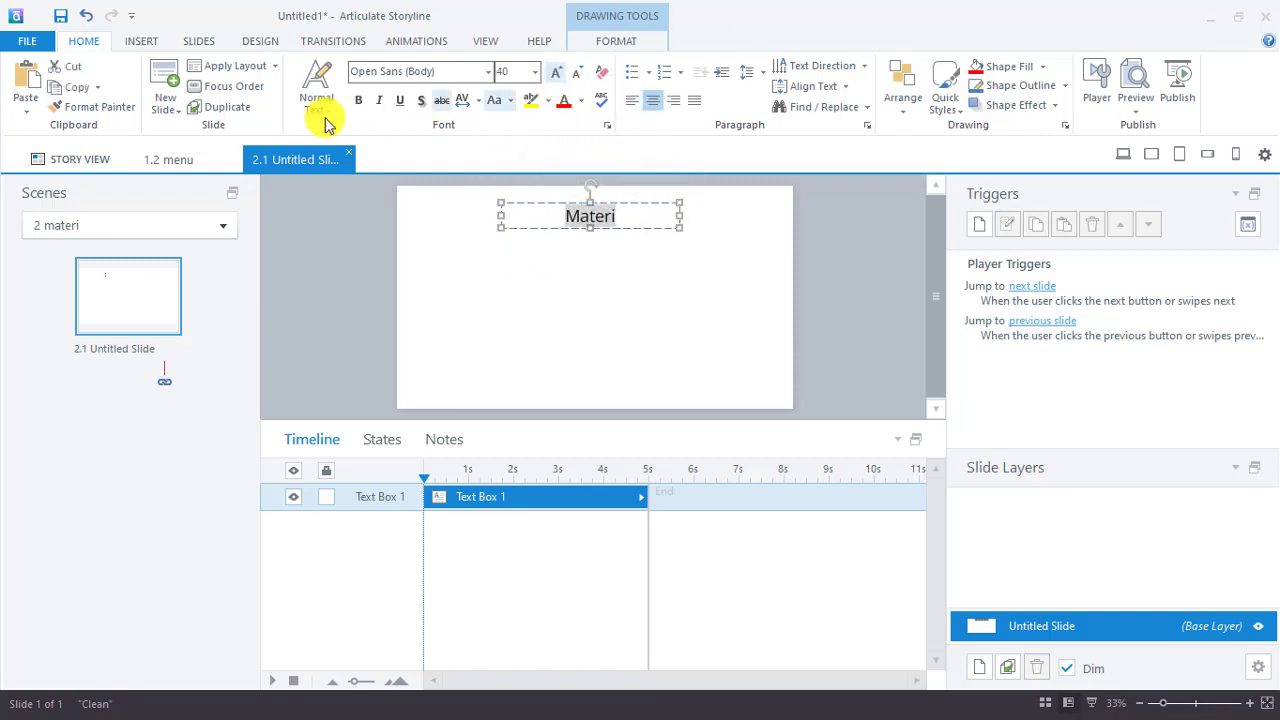
- Open slide 1.2 menu and draw a rounded rectangle centred in the lower part of the slide
{"action": "left_click", "coordinate": [170, 160]}
{"action": "left_click", "coordinate": [156, 465]}
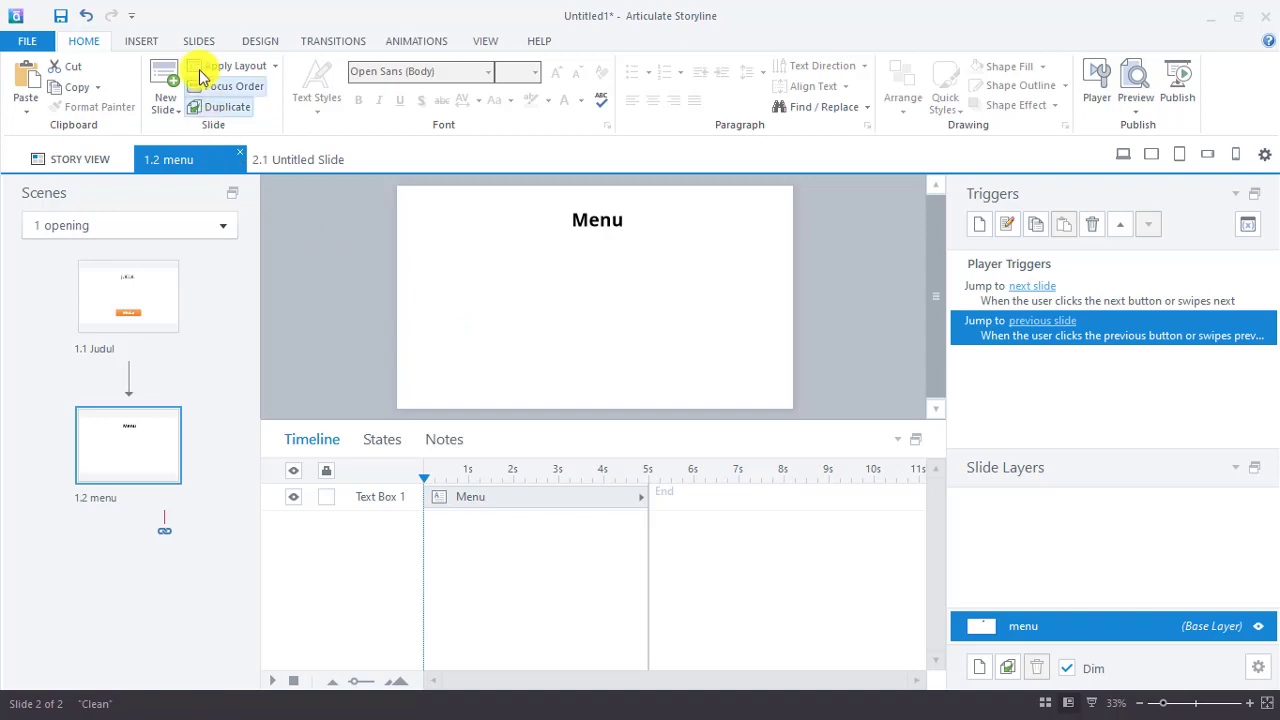
{"action": "left_click", "coordinate": [148, 41]}
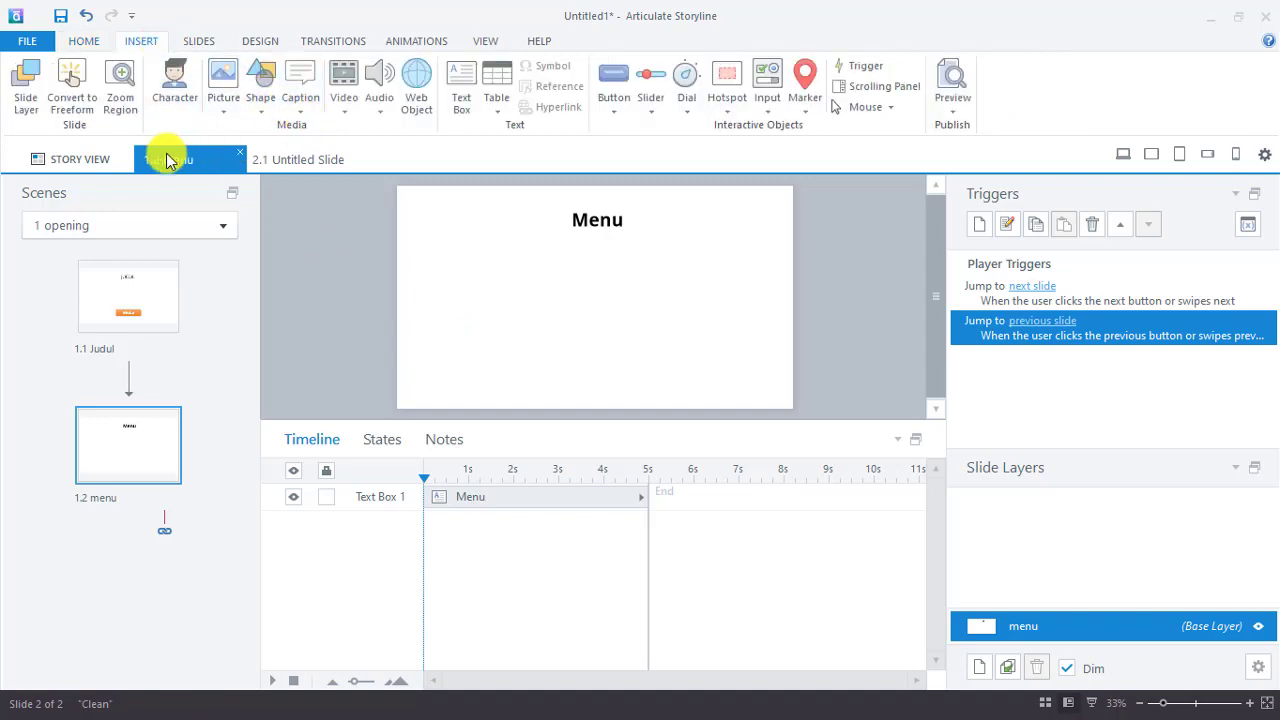
{"action": "left_click", "coordinate": [264, 116]}
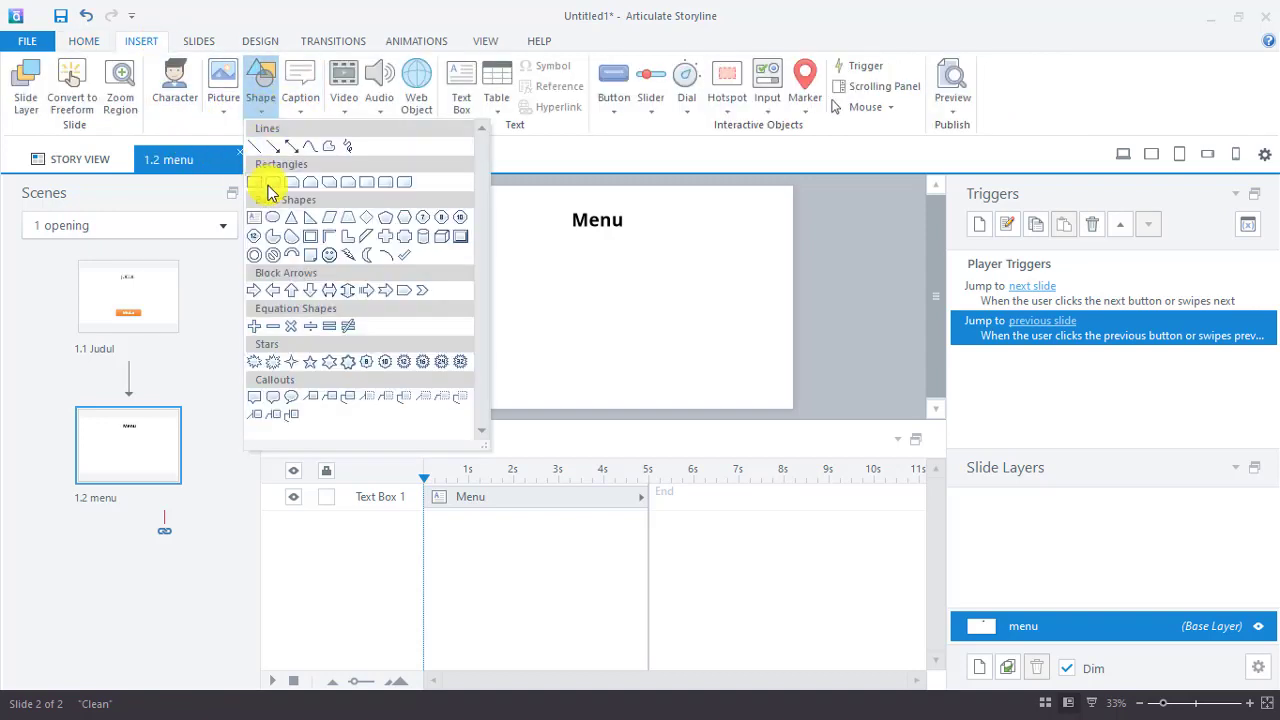
{"action": "left_click", "coordinate": [335, 184]}
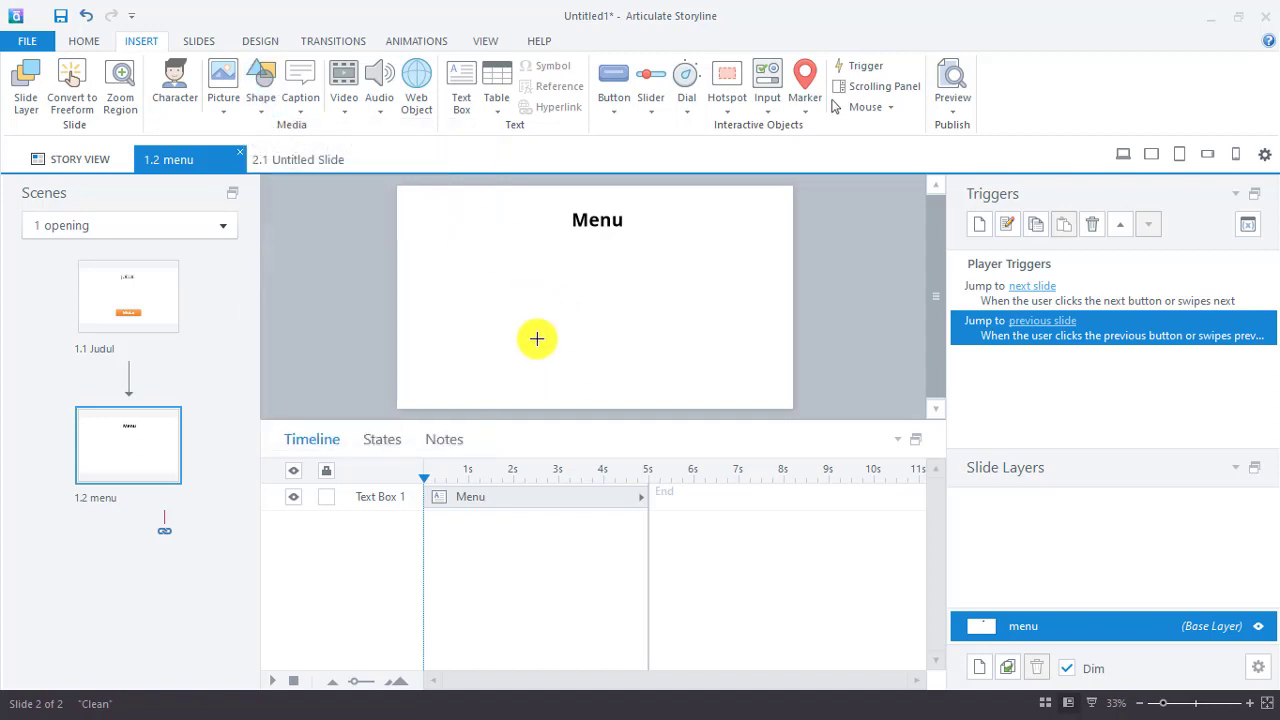
{"action": "left_click_drag", "start_coordinate": [538, 335], "coordinate": [640, 366]}
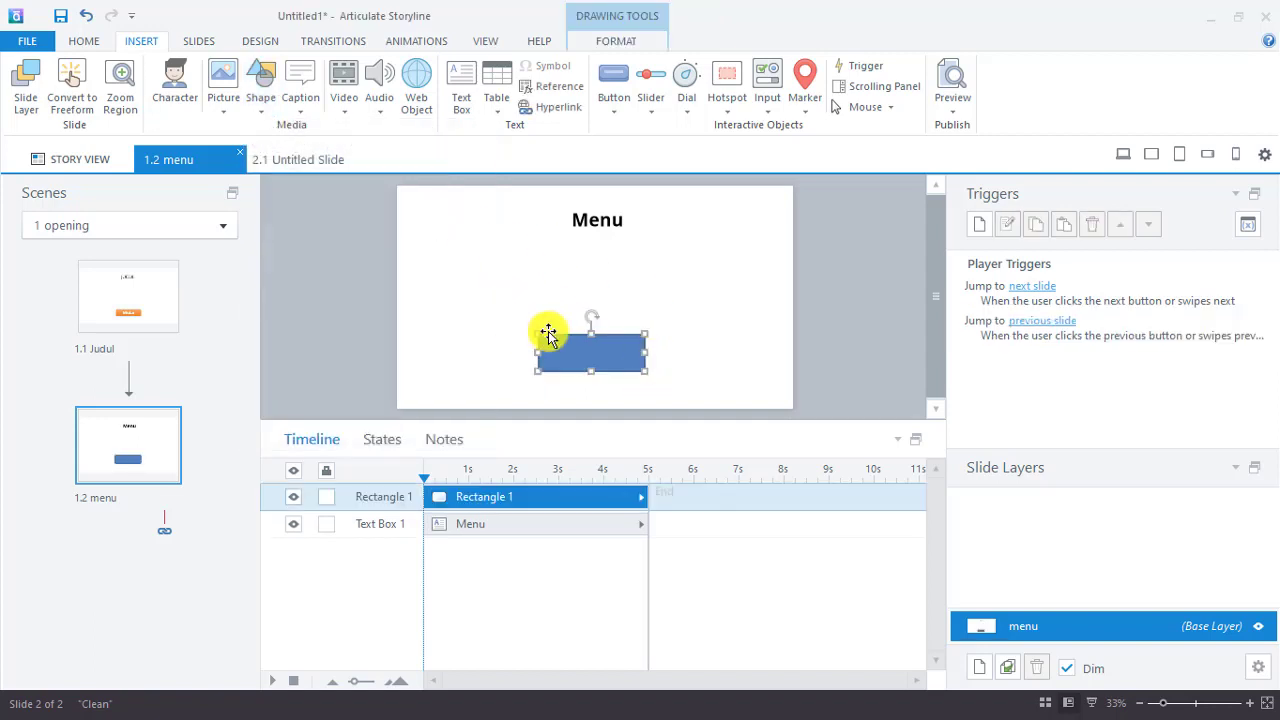
- Add the text label "Materi" to the rounded rectangle on the menu slide
{"action": "right_click", "coordinate": [557, 355]}
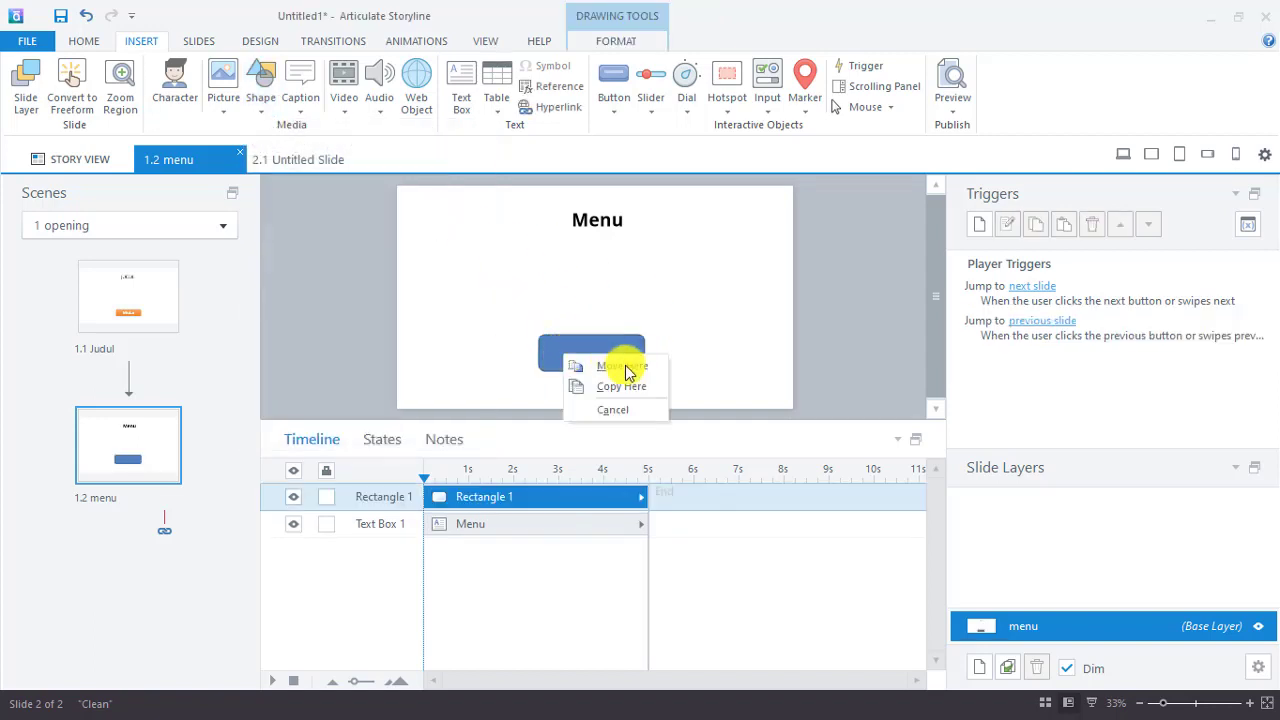
{"action": "left_click", "coordinate": [560, 350]}
{"action": "right_click", "coordinate": [557, 342]}
{"action": "left_click", "coordinate": [550, 340]}
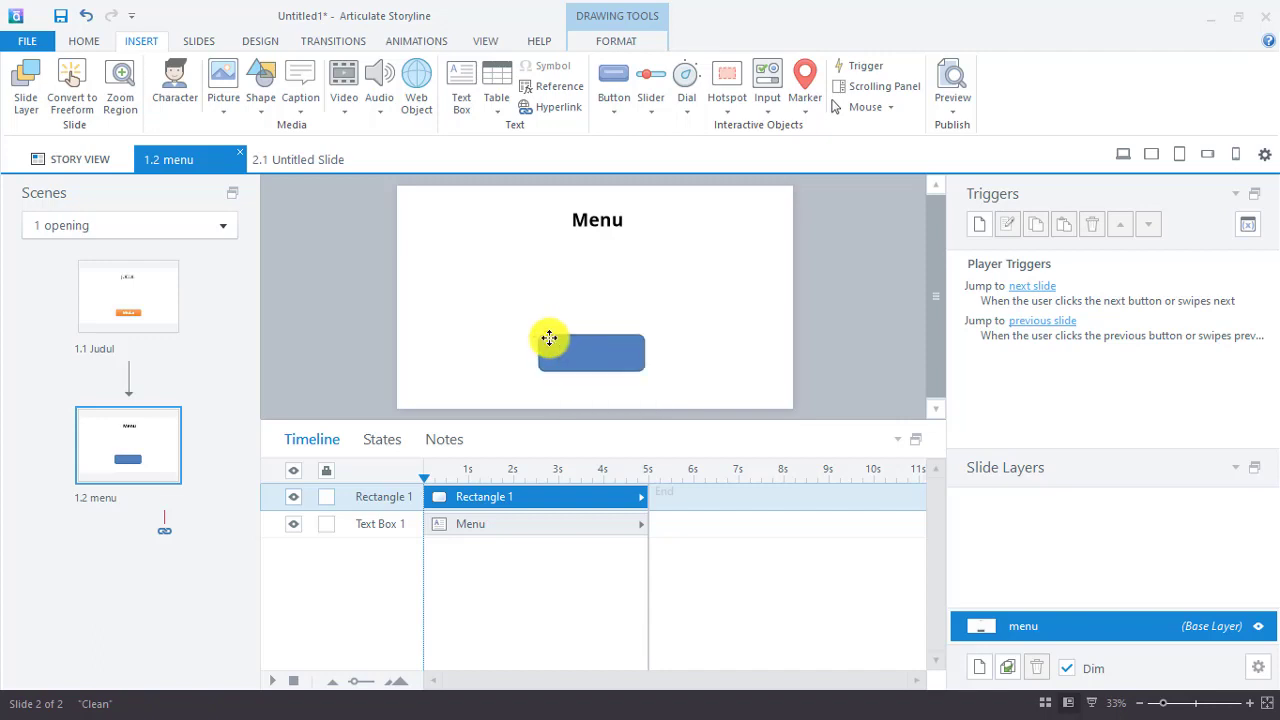
{"action": "right_click", "coordinate": [550, 338]}
{"action": "left_click", "coordinate": [547, 341]}
{"action": "left_click", "coordinate": [755, 310]}
{"action": "left_click", "coordinate": [640, 343]}
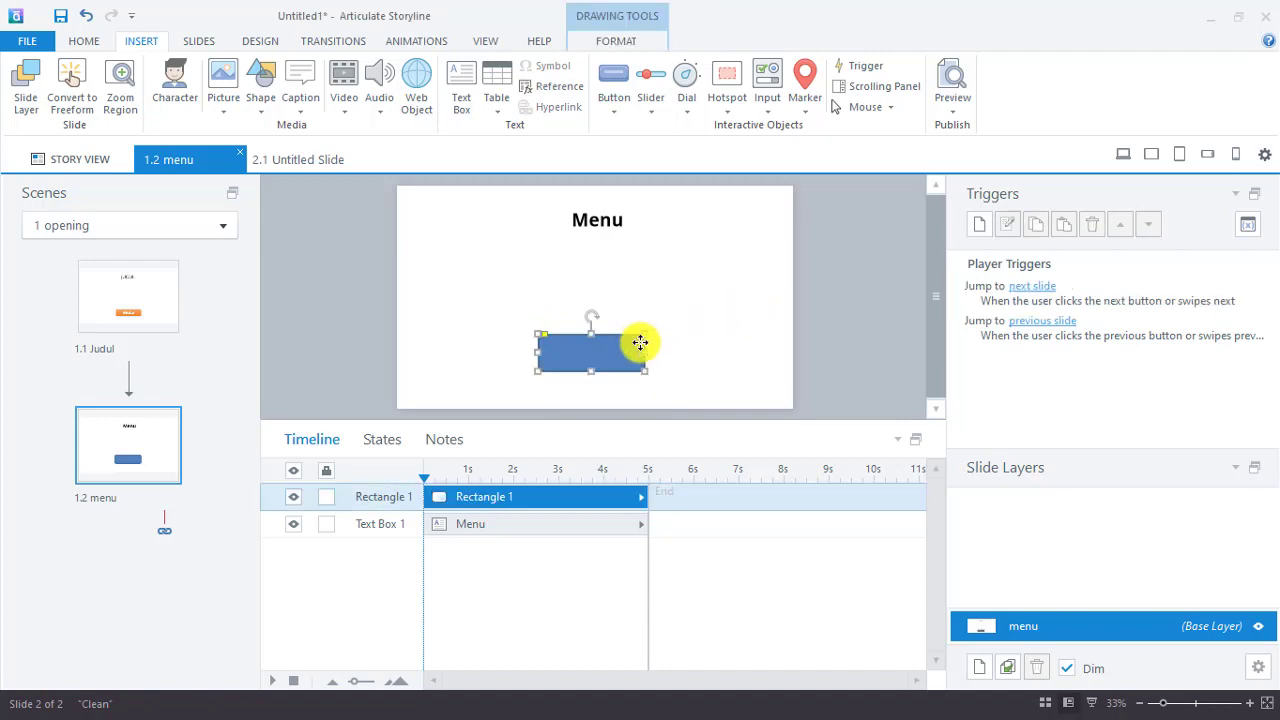
{"action": "right_click", "coordinate": [640, 343]}
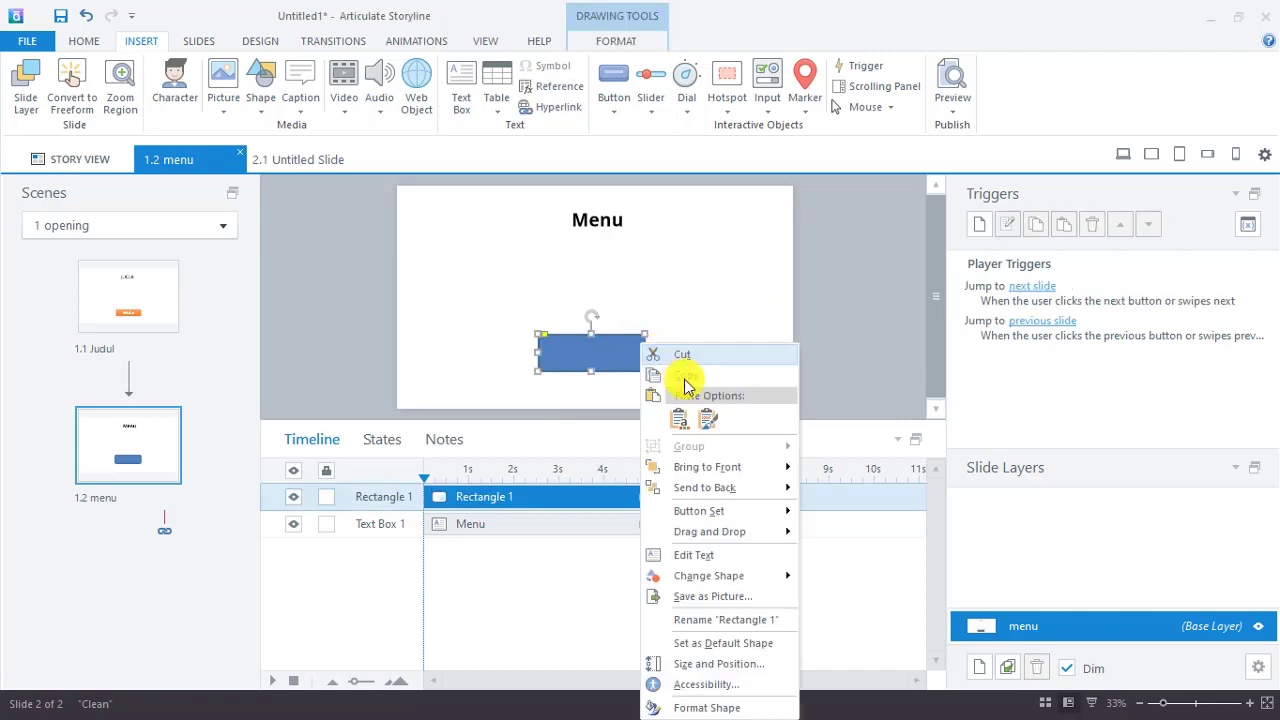
{"action": "left_click", "coordinate": [724, 558]}
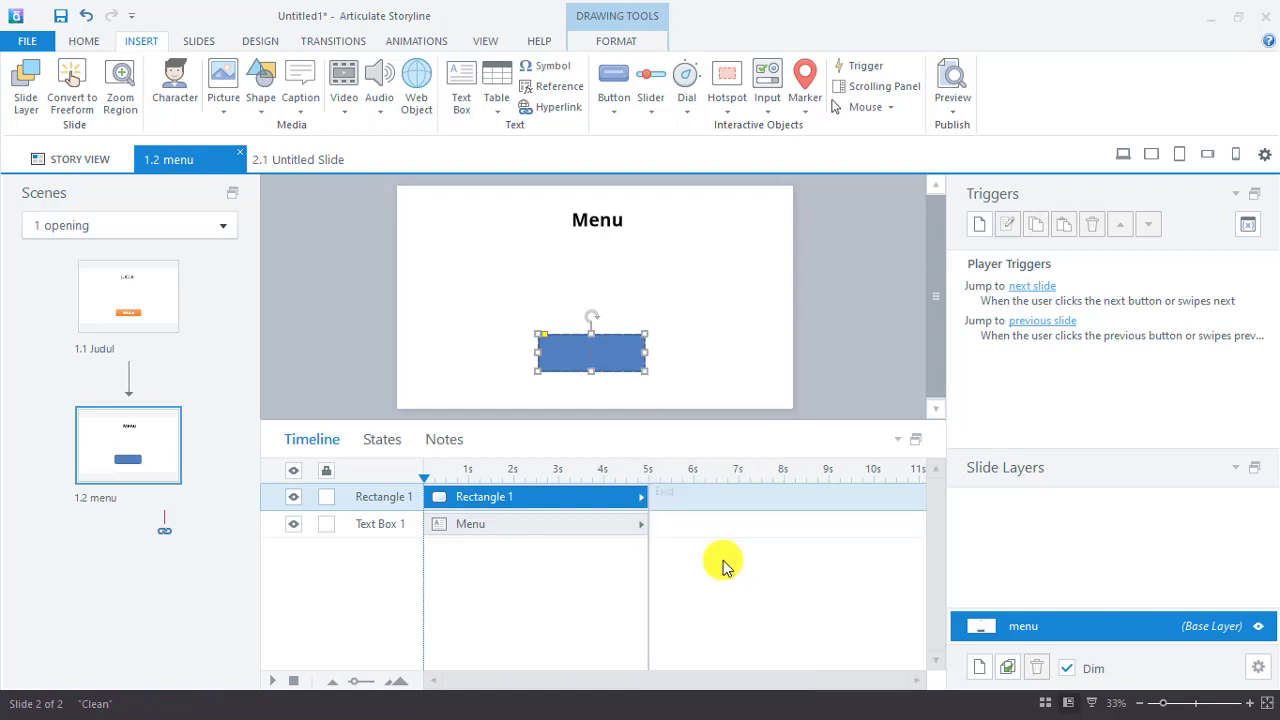
{"action": "type", "text": "Materi"}
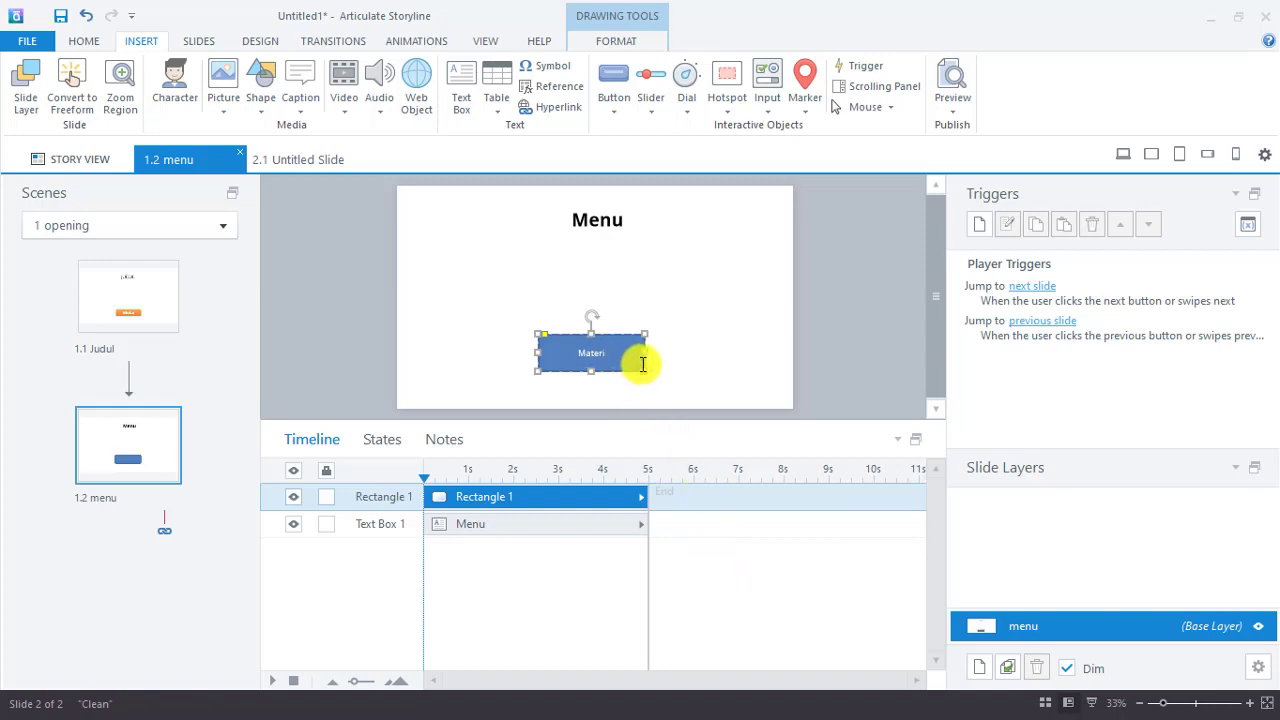
- Enlarge the rectangle's Materi label to size 44 and move the shape slightly lower on the slide
{"action": "left_click", "coordinate": [88, 41]}
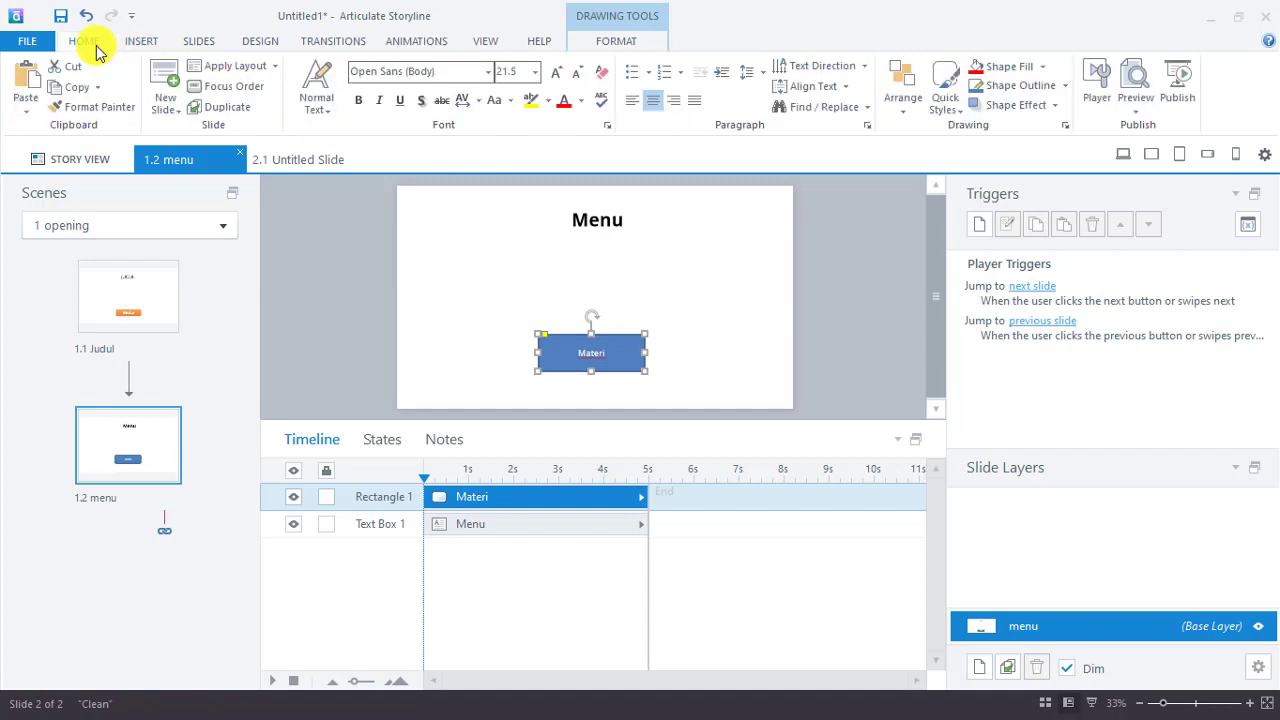
{"action": "left_click", "coordinate": [557, 73]}
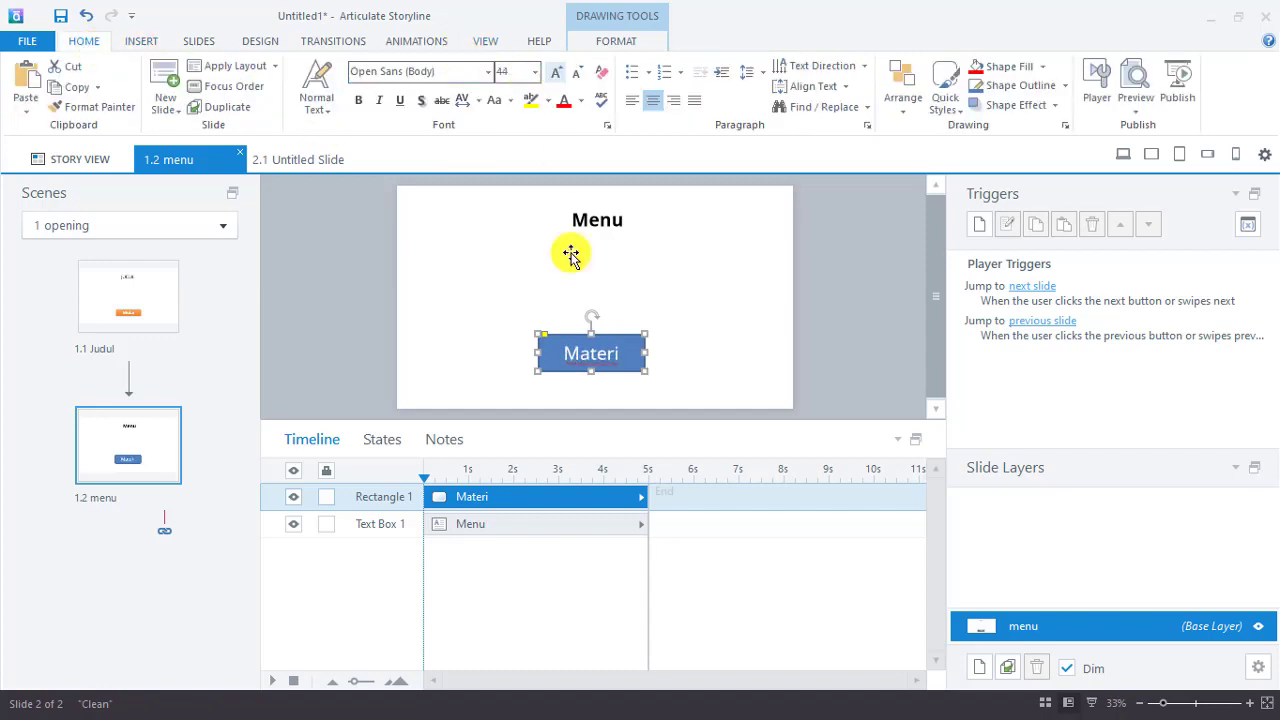
{"action": "left_click_drag", "start_coordinate": [626, 375], "coordinate": [632, 388]}
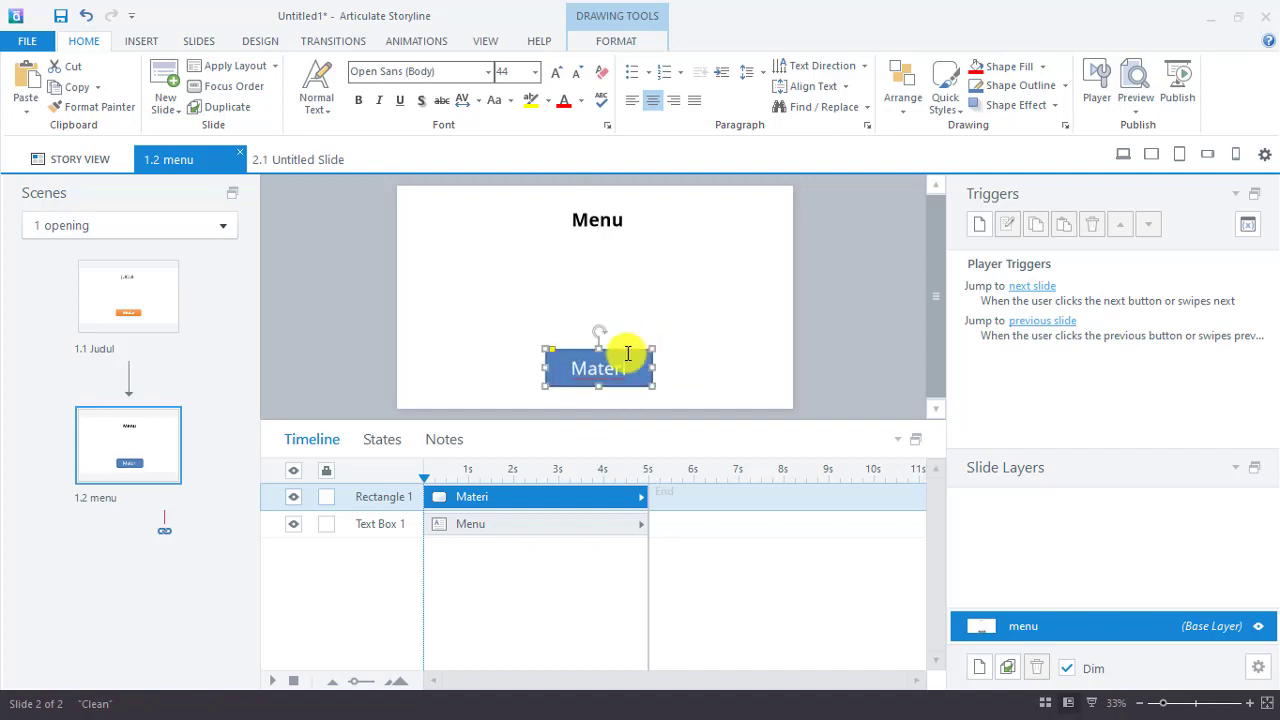
{"action": "left_click", "coordinate": [700, 372]}
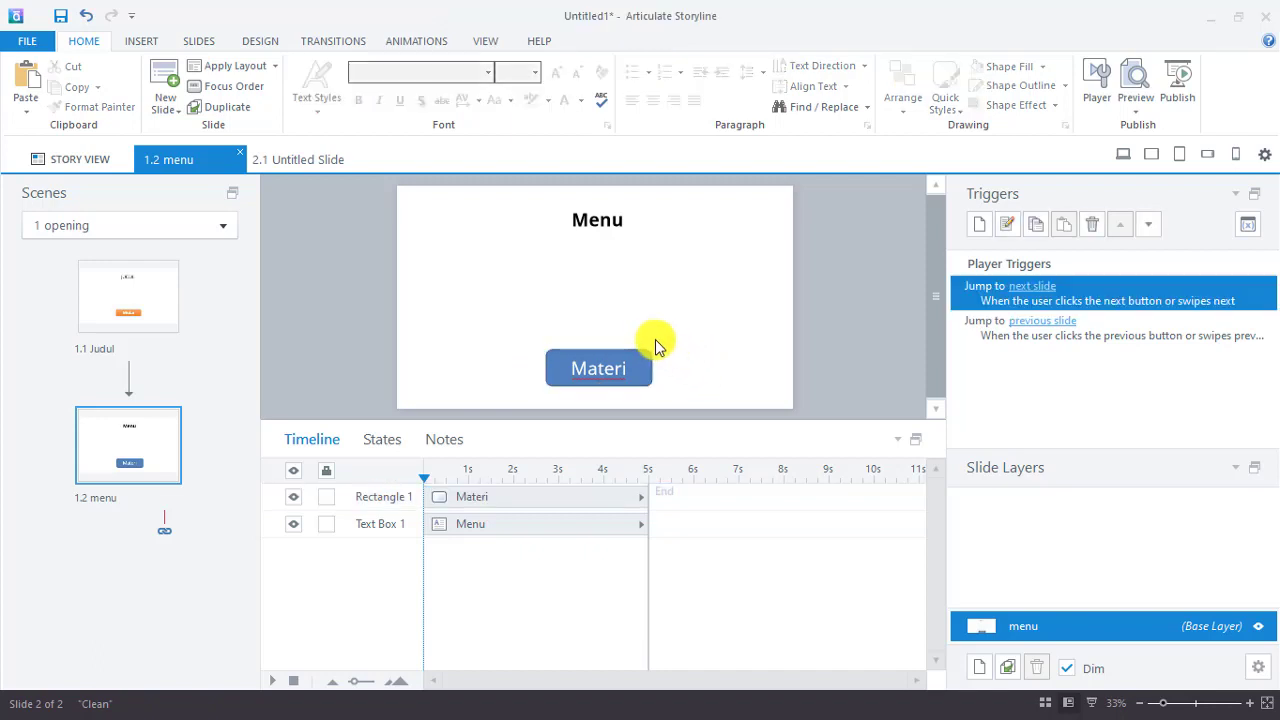
- Delete the menu slide's player triggers that jump to the previous and next slide
{"action": "left_click", "coordinate": [648, 369]}
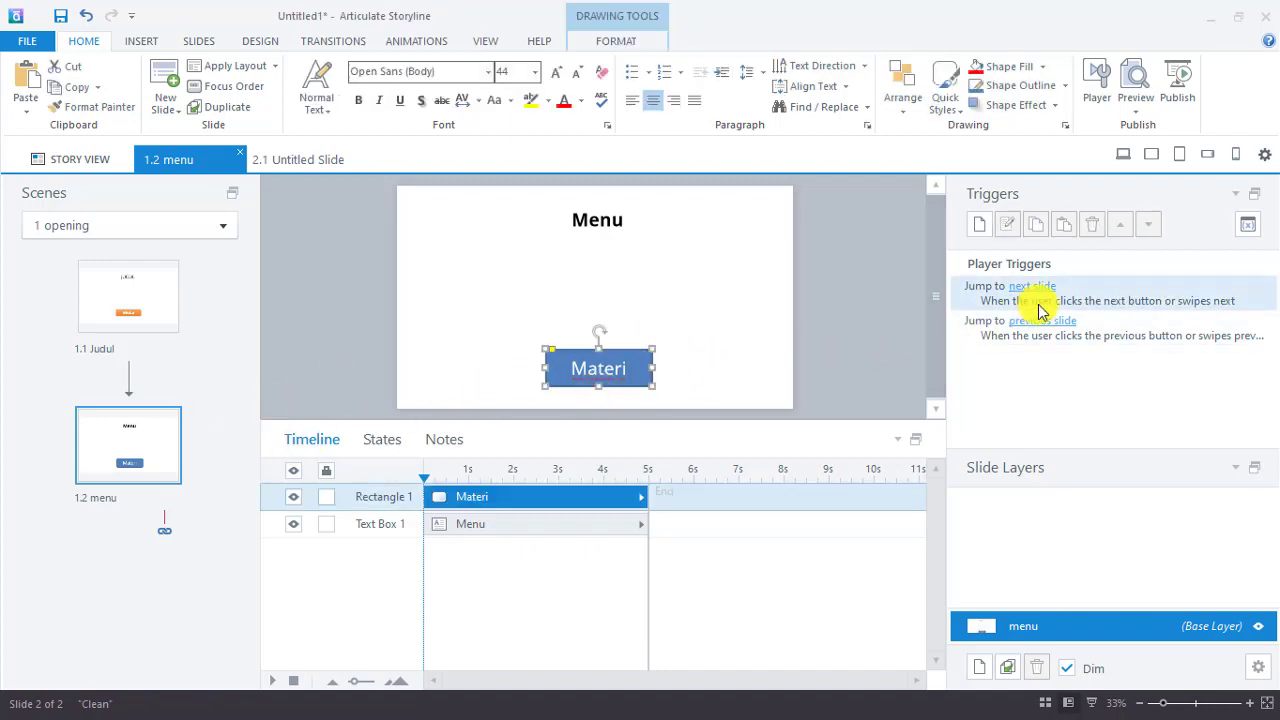
{"action": "left_click", "coordinate": [992, 323]}
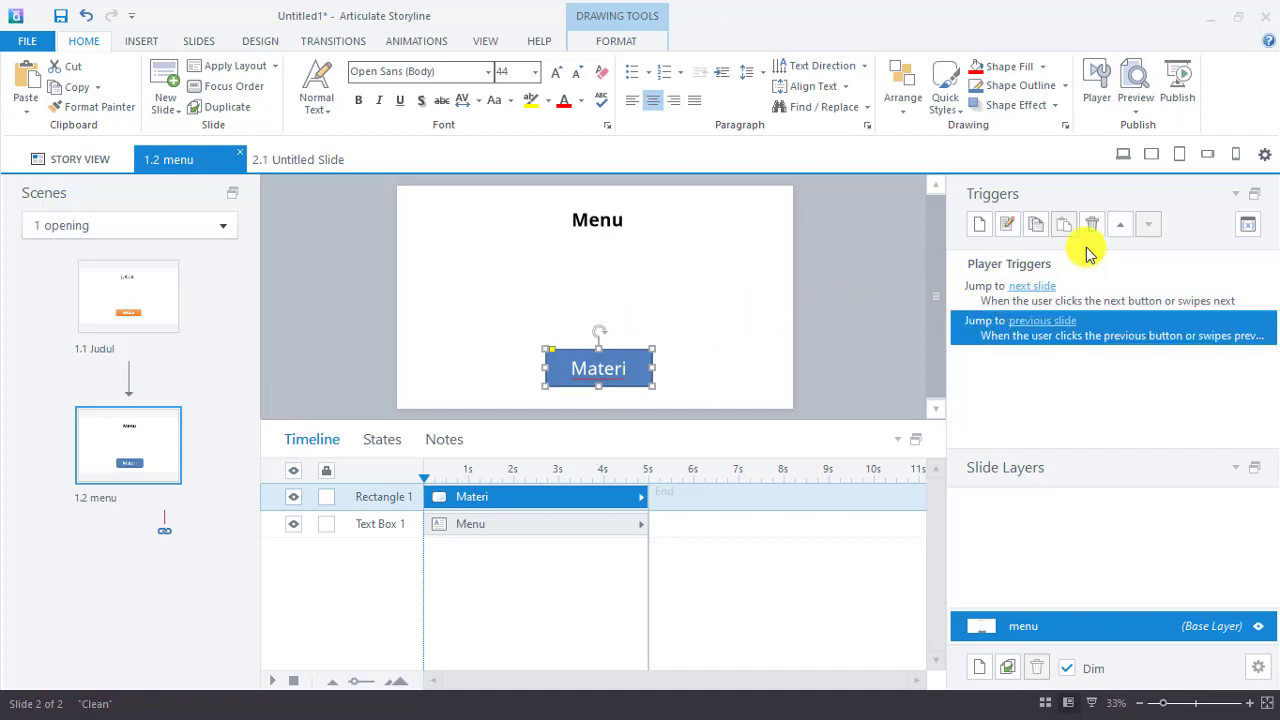
{"action": "left_click", "coordinate": [1092, 226]}
{"action": "left_click", "coordinate": [1000, 293]}
{"action": "left_click", "coordinate": [1092, 226]}
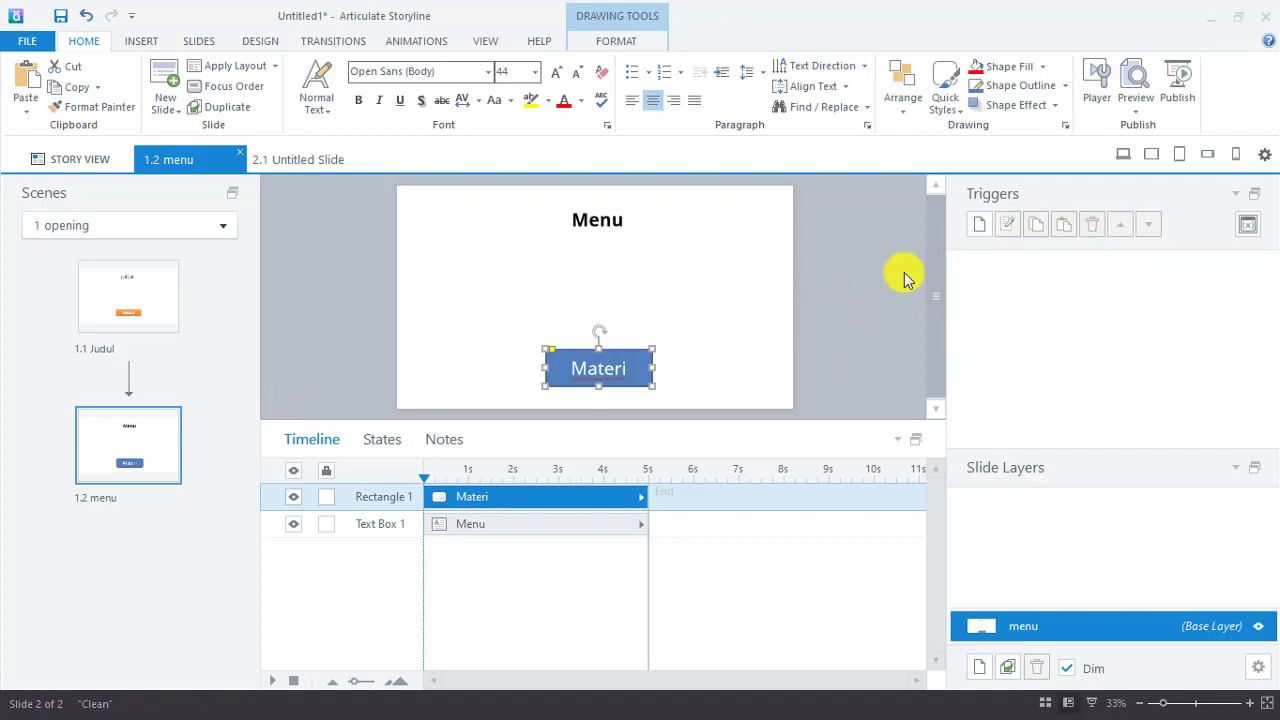
- Add a trigger to the Materi rectangle that jumps to slide 2.1 Untitled Slide when the user clicks it
{"action": "left_click", "coordinate": [982, 230]}
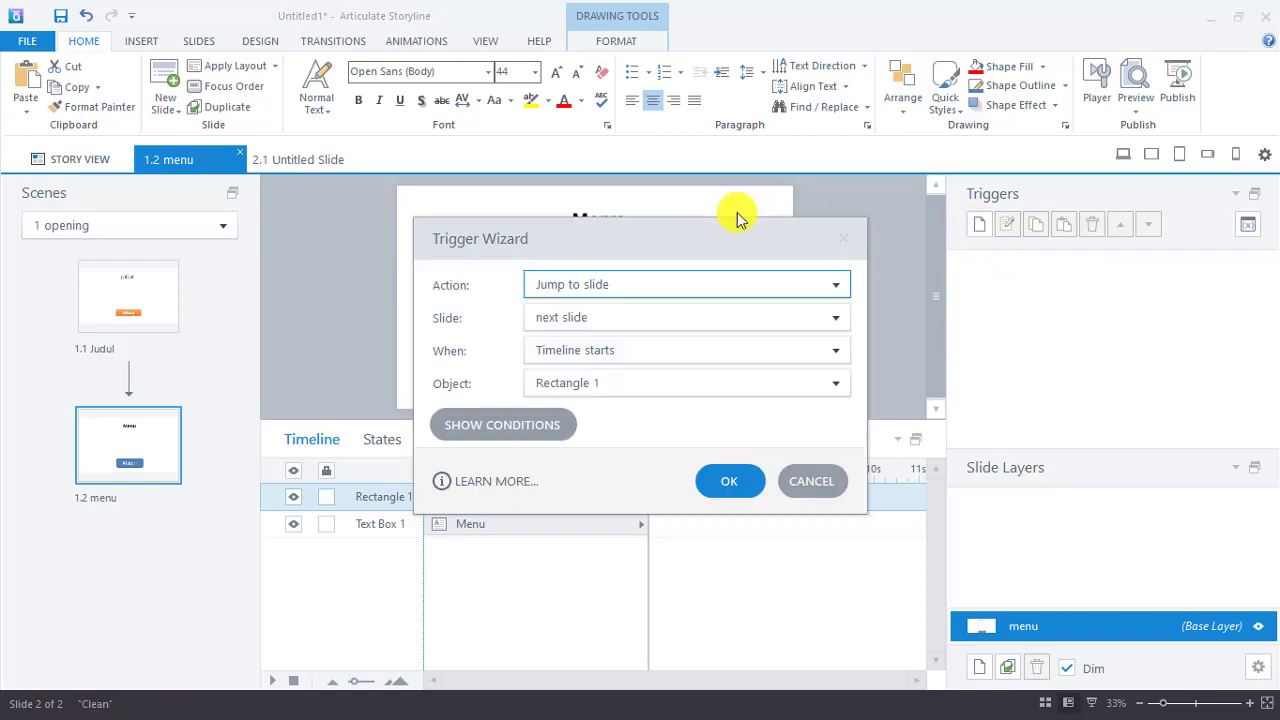
{"action": "left_click_drag", "start_coordinate": [734, 220], "coordinate": [1083, 172]}
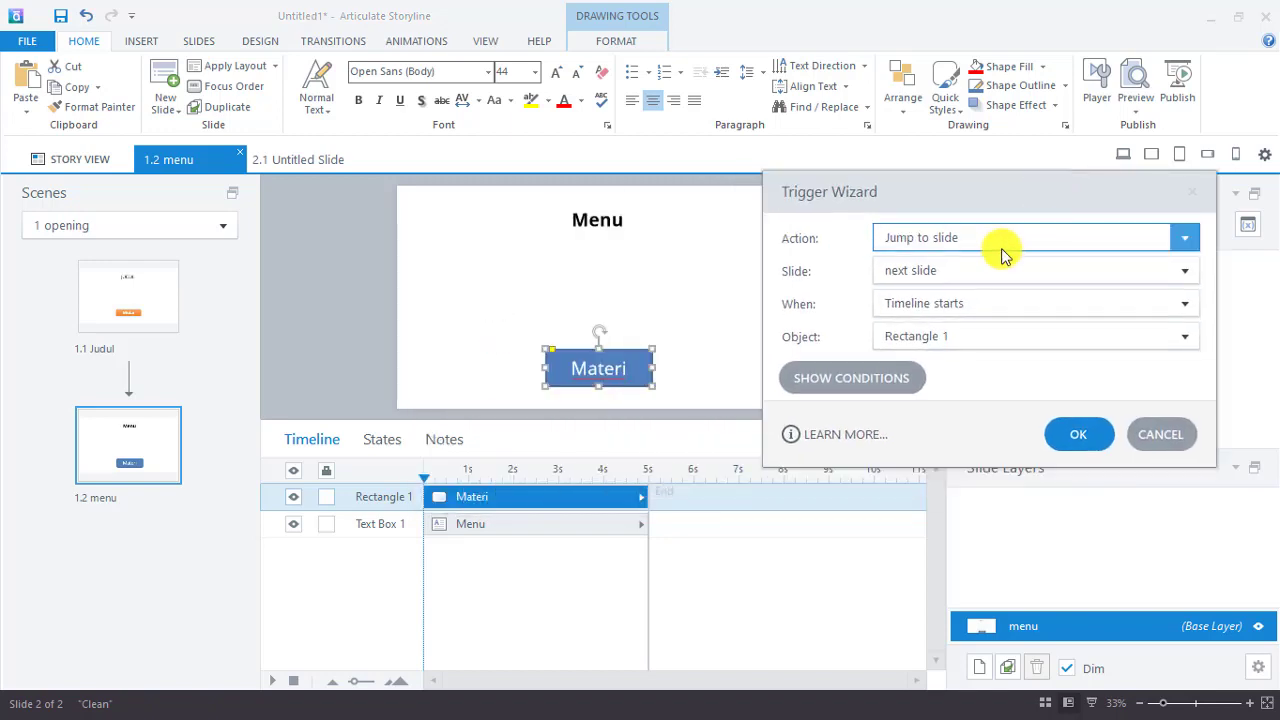
{"action": "left_click", "coordinate": [1183, 272]}
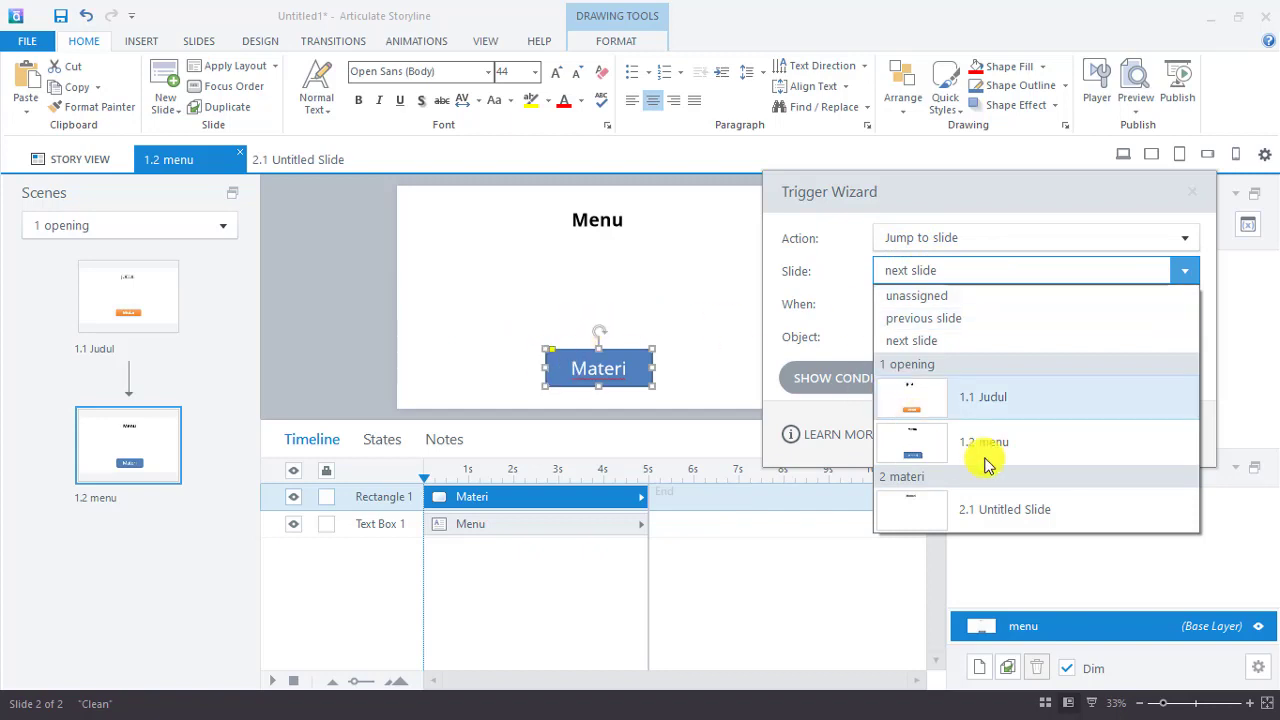
{"action": "left_click", "coordinate": [868, 196]}
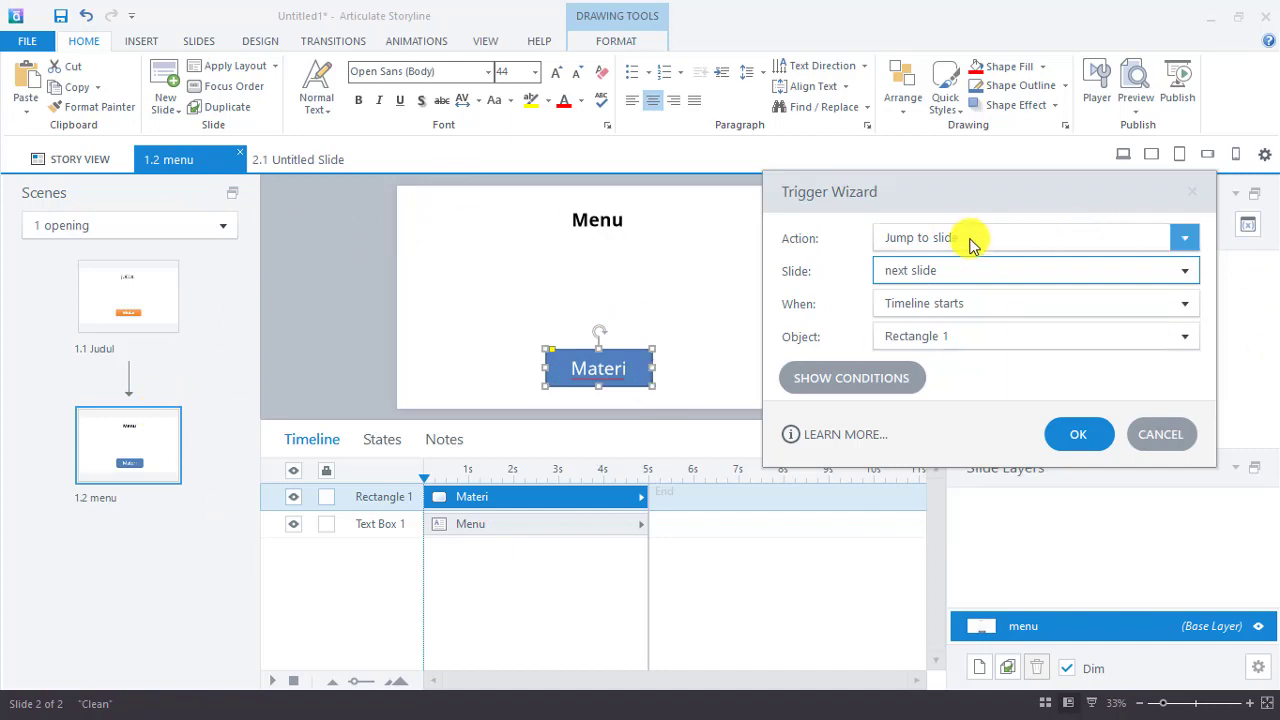
{"action": "left_click", "coordinate": [1185, 271]}
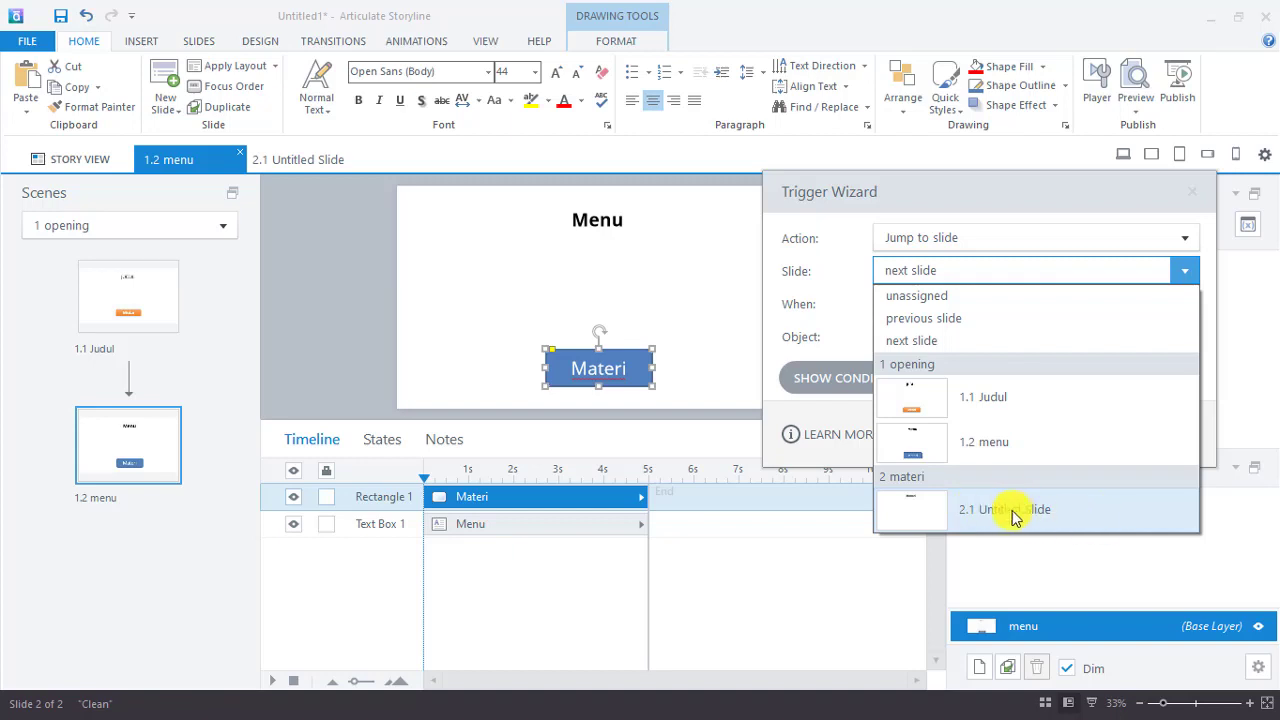
{"action": "left_click", "coordinate": [1010, 512]}
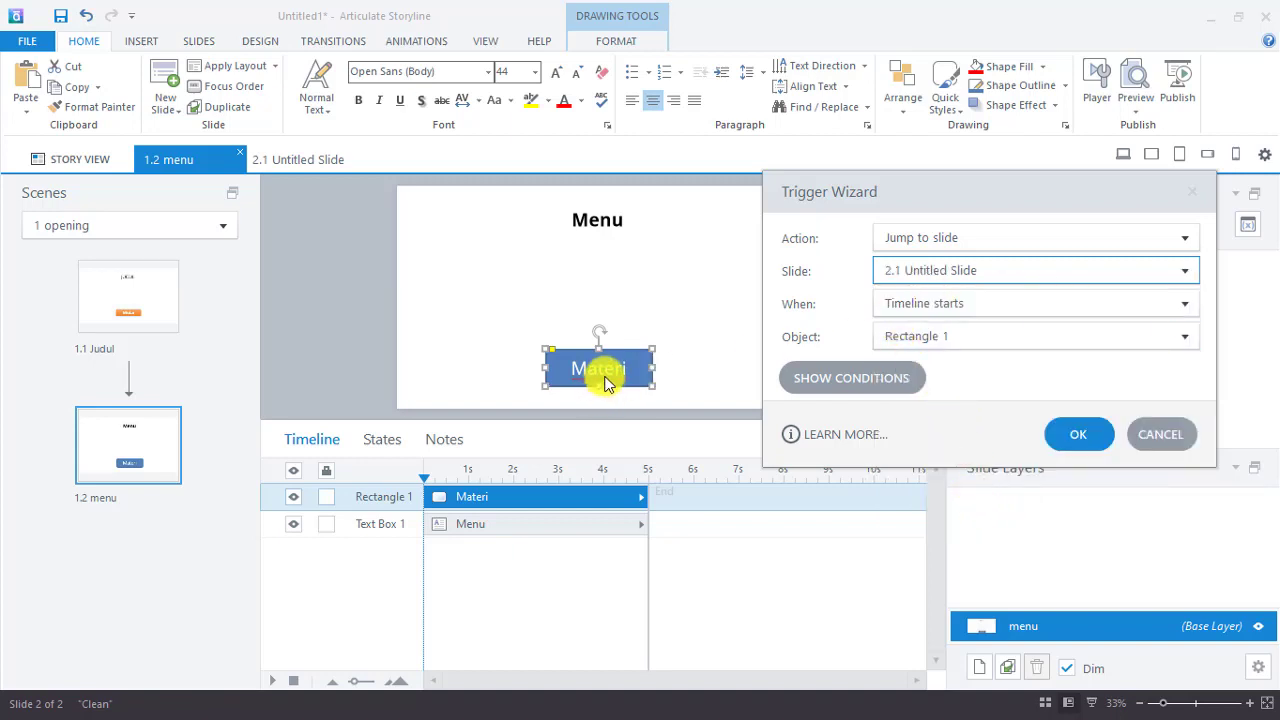
{"action": "left_click", "coordinate": [1185, 303]}
{"action": "left_click", "coordinate": [1006, 125]}
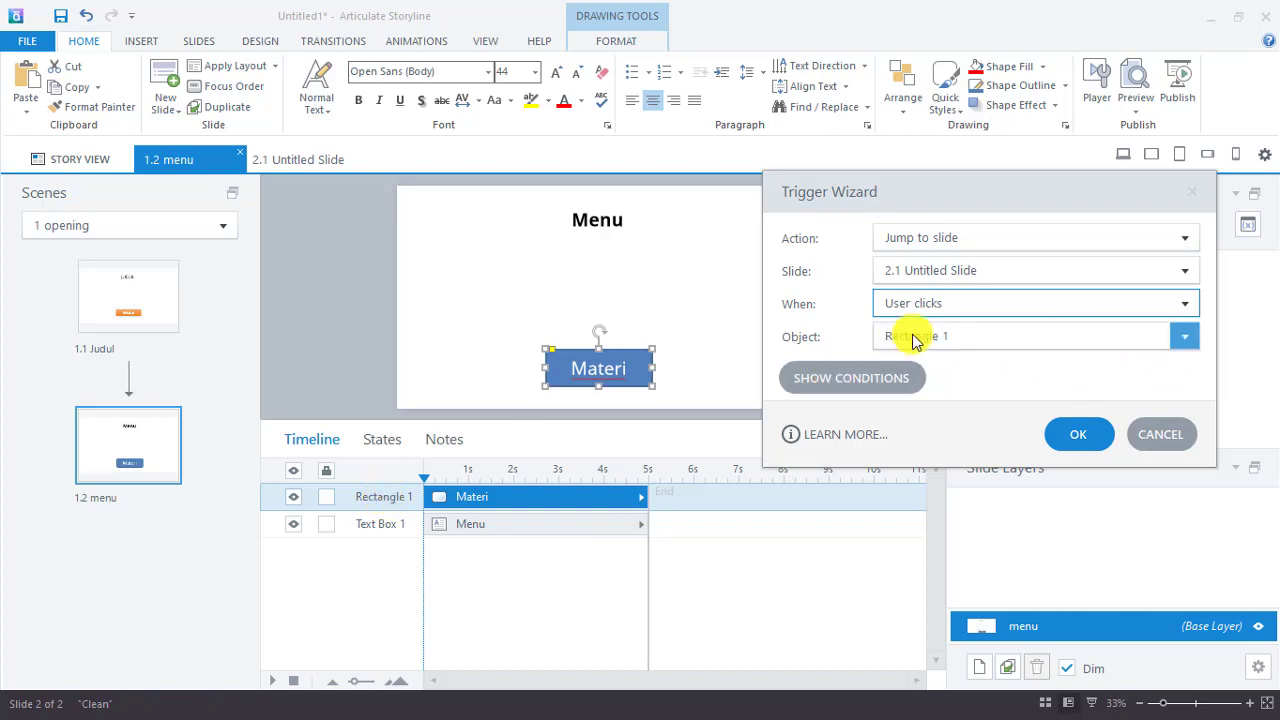
{"action": "left_click", "coordinate": [1080, 436]}
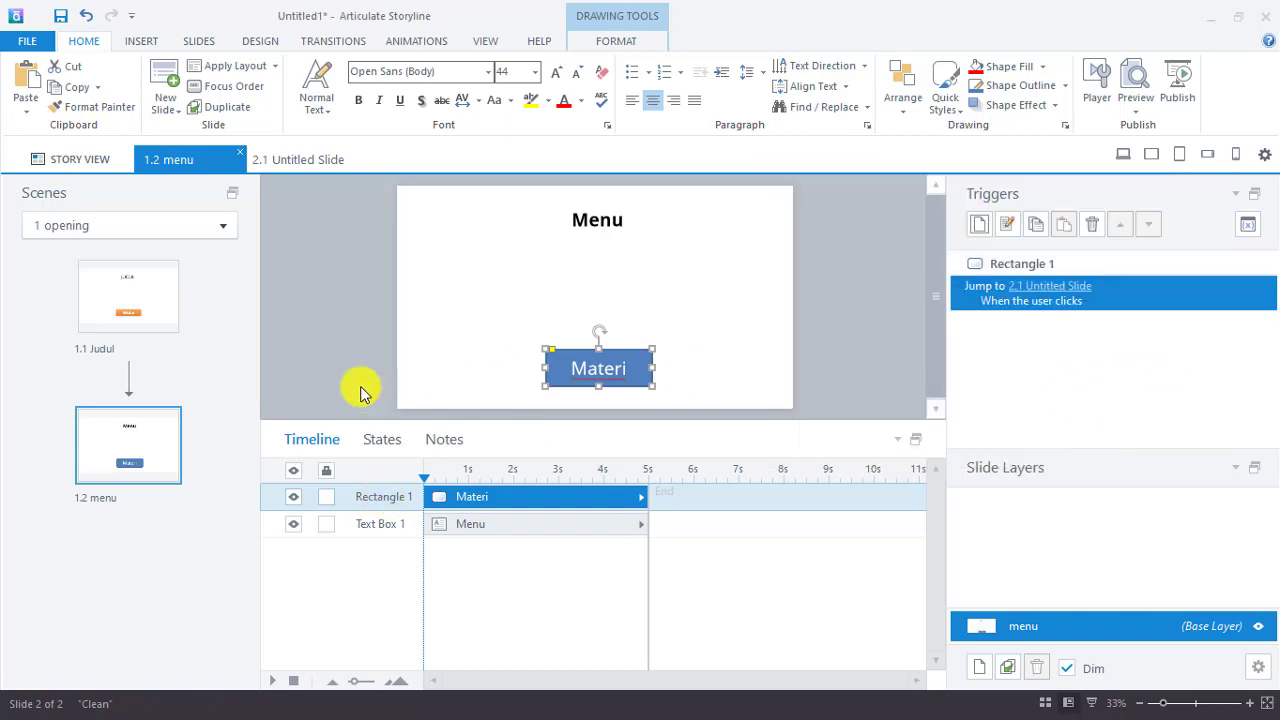
- Preview the entire project, test the jumps of the Mulai and Materi buttons, and close the preview
{"action": "left_click", "coordinate": [603, 345]}
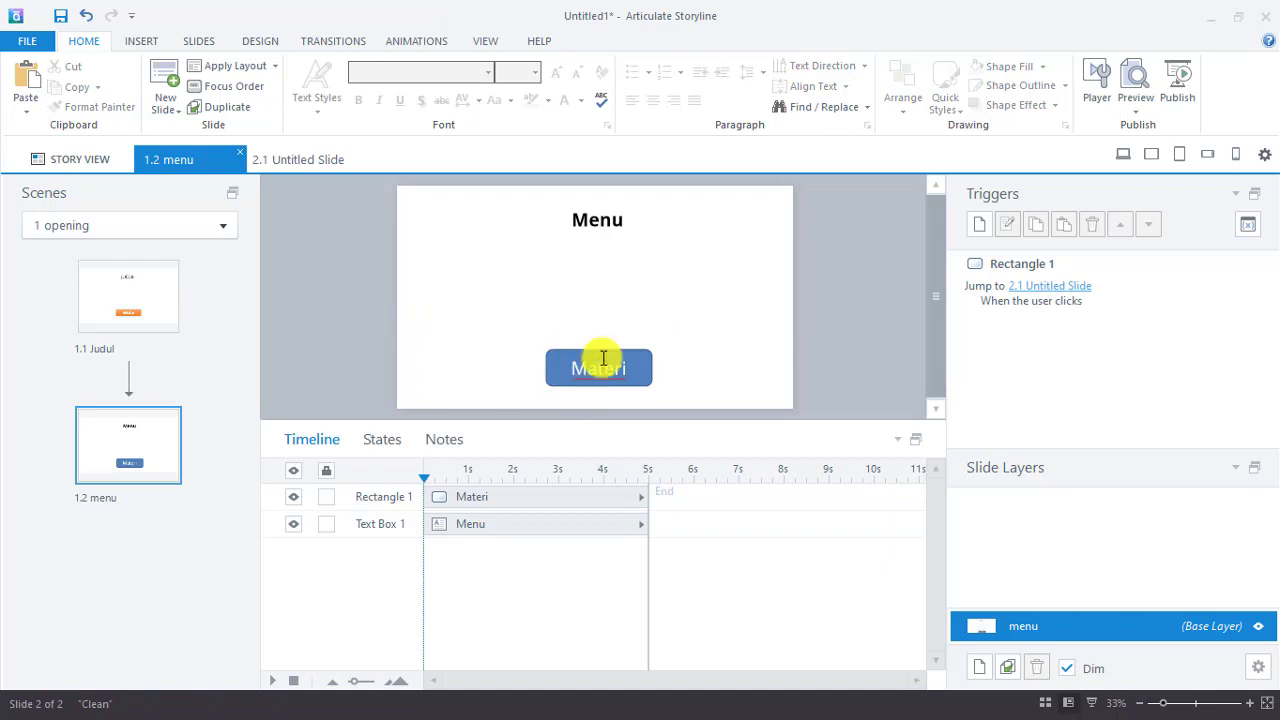
{"action": "left_click", "coordinate": [1135, 110]}
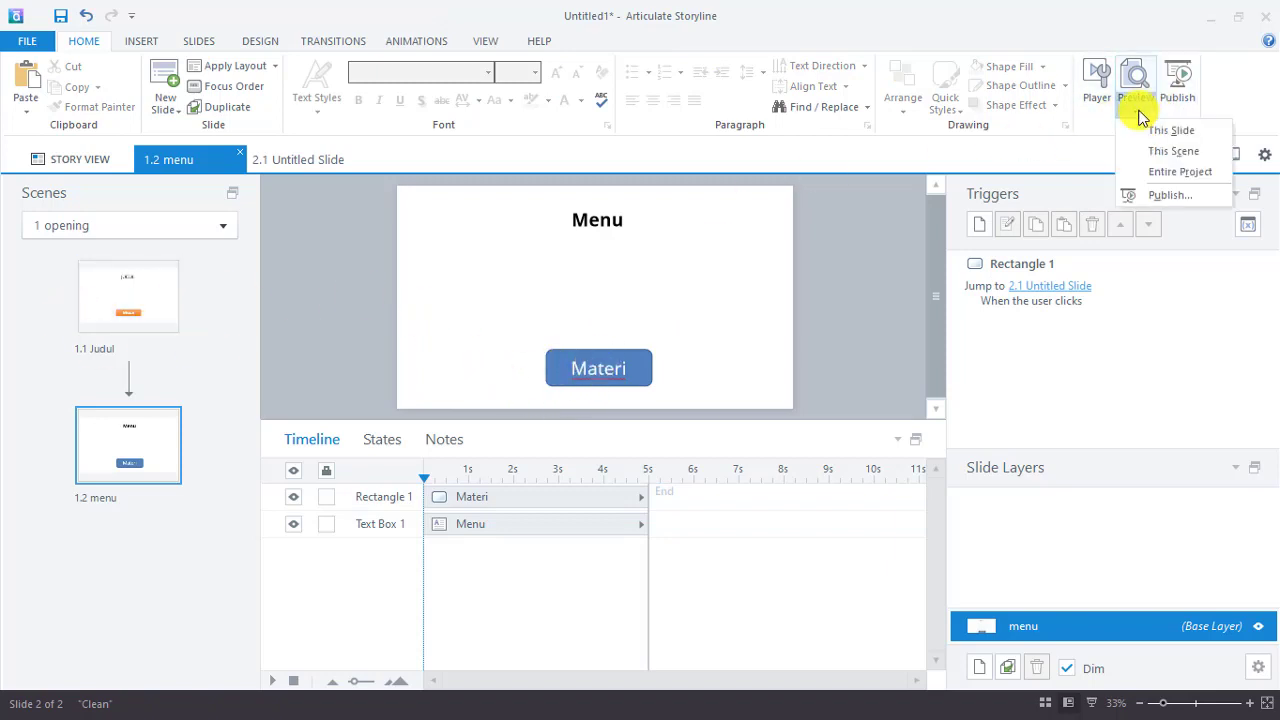
{"action": "left_click", "coordinate": [1180, 172]}
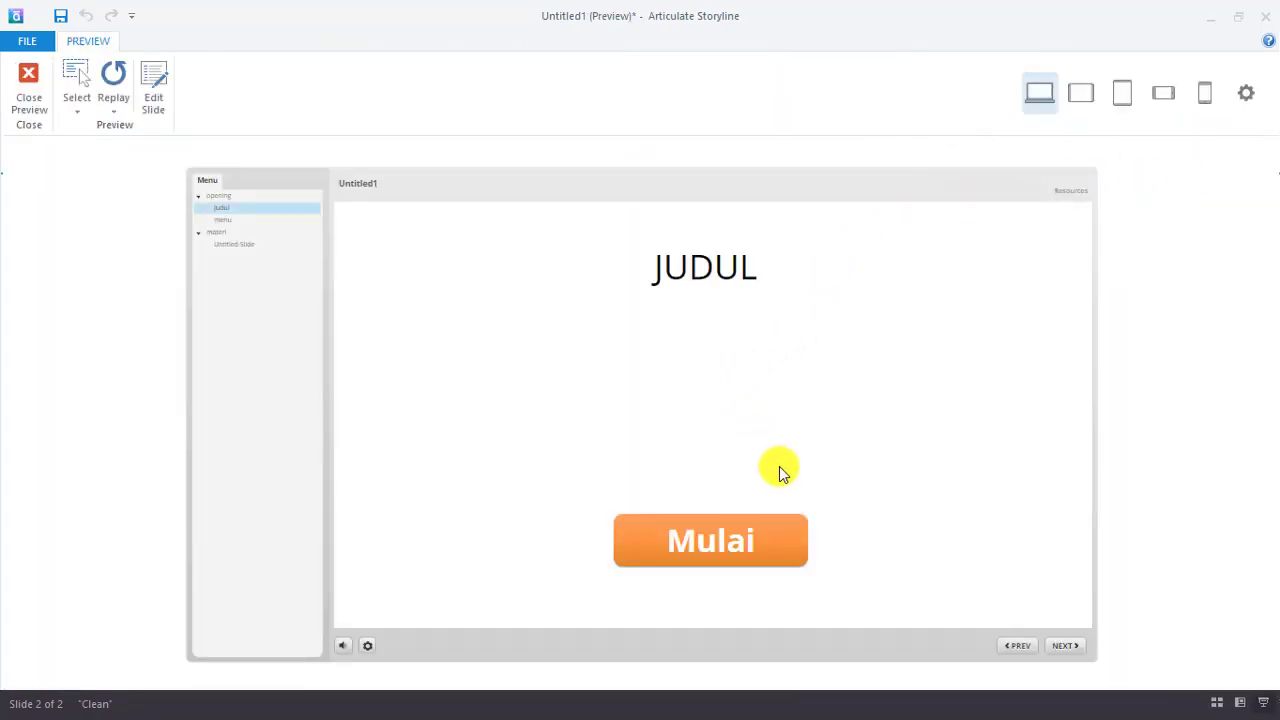
{"action": "left_click", "coordinate": [745, 541]}
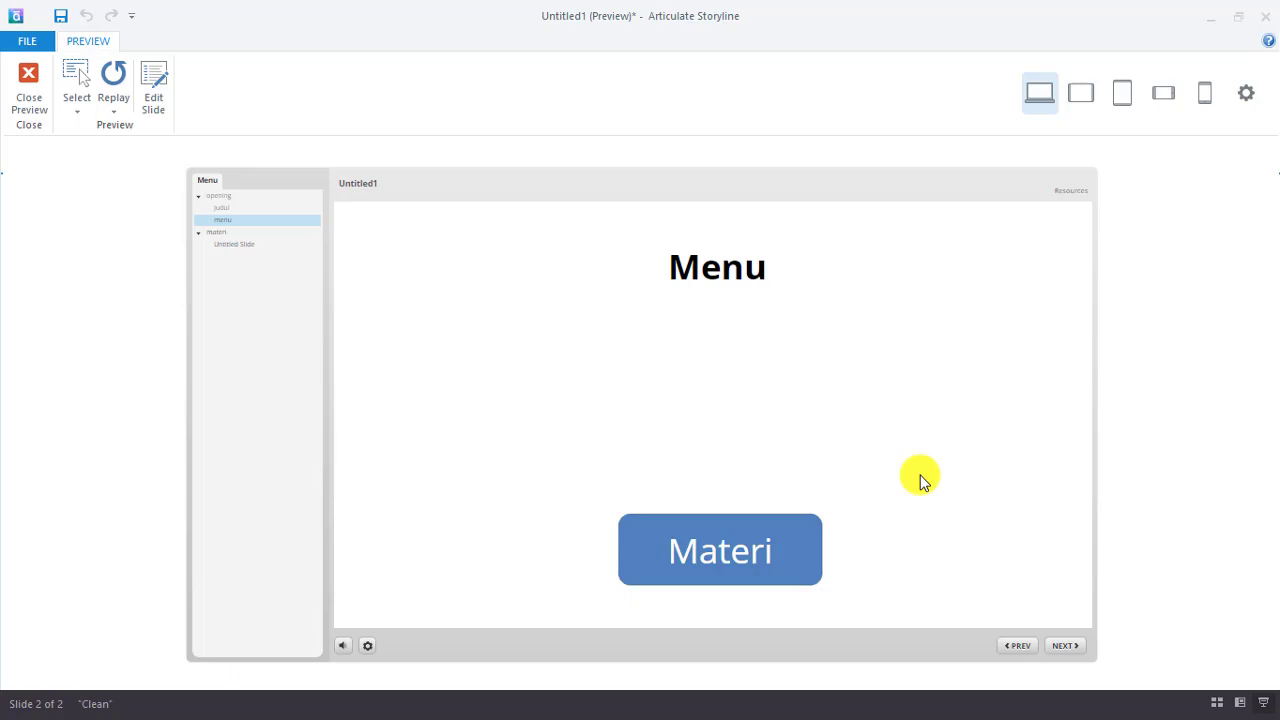
{"action": "left_click", "coordinate": [680, 568]}
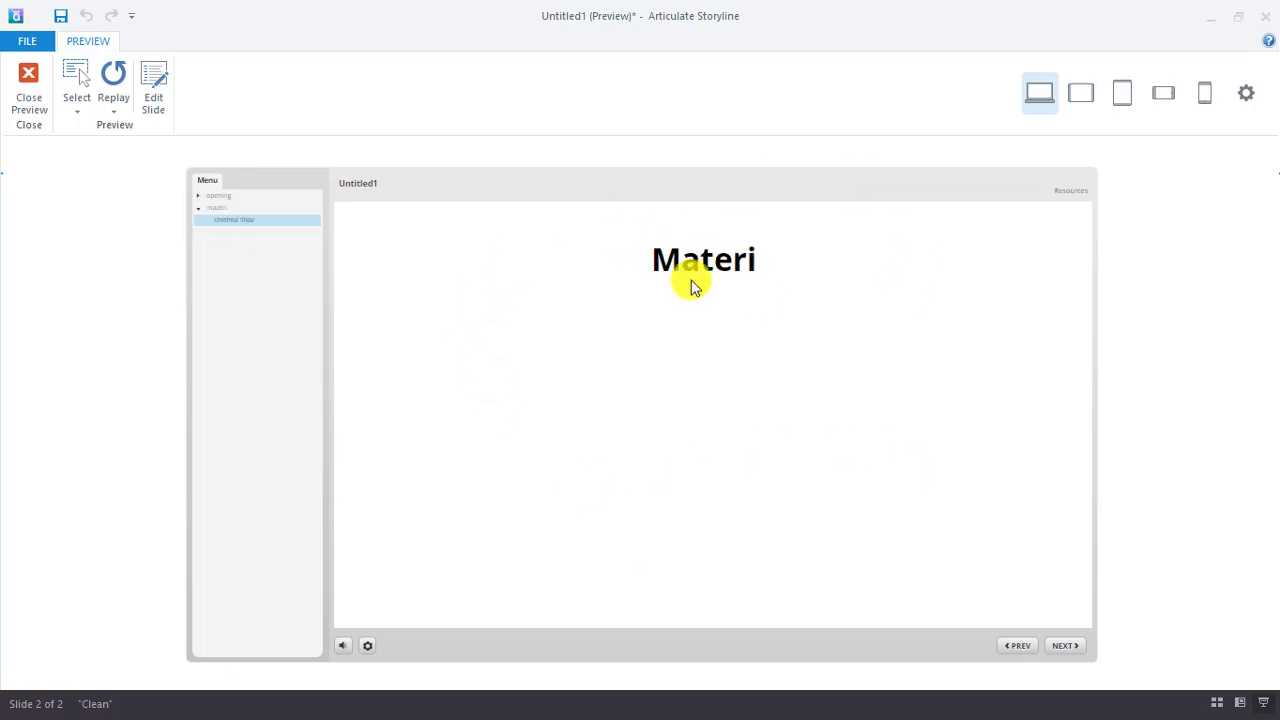
{"action": "left_click", "coordinate": [29, 80]}
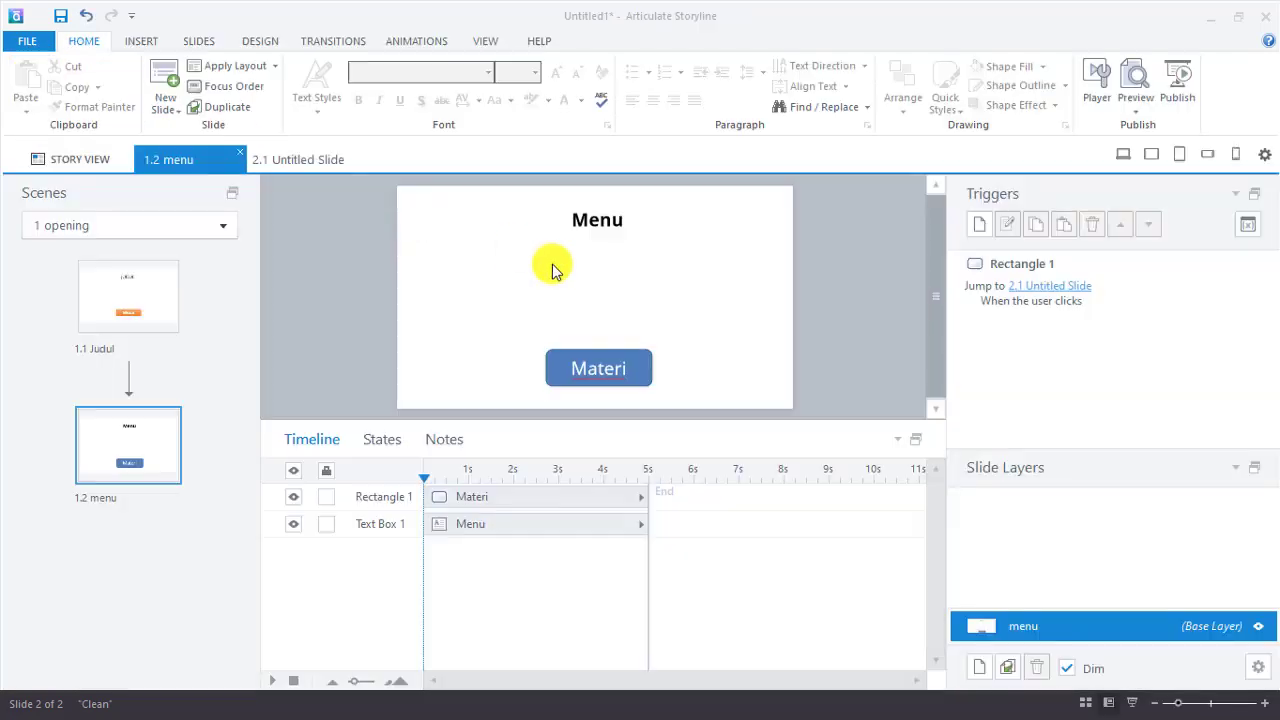
- Open slide 2.1 of the materi scene and delete its next-slide and previous-slide player triggers
{"action": "left_click", "coordinate": [337, 160]}
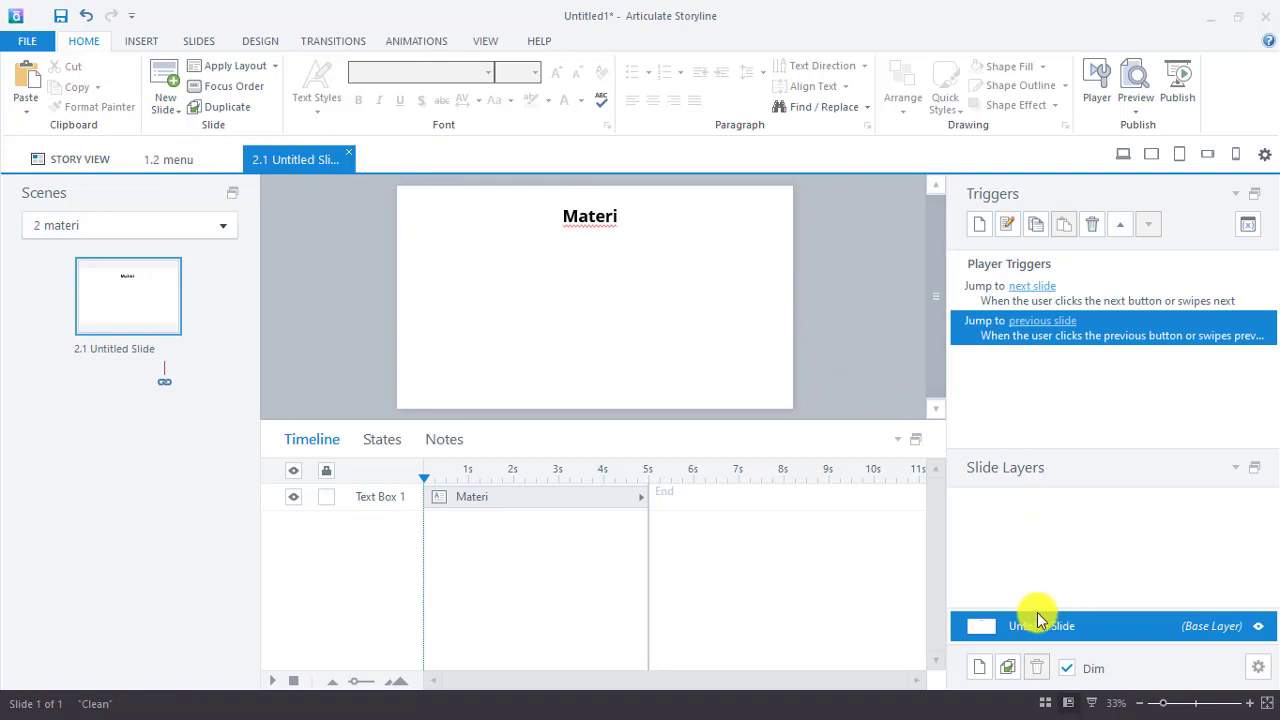
{"action": "left_click", "coordinate": [1094, 234]}
{"action": "left_click", "coordinate": [1097, 233]}
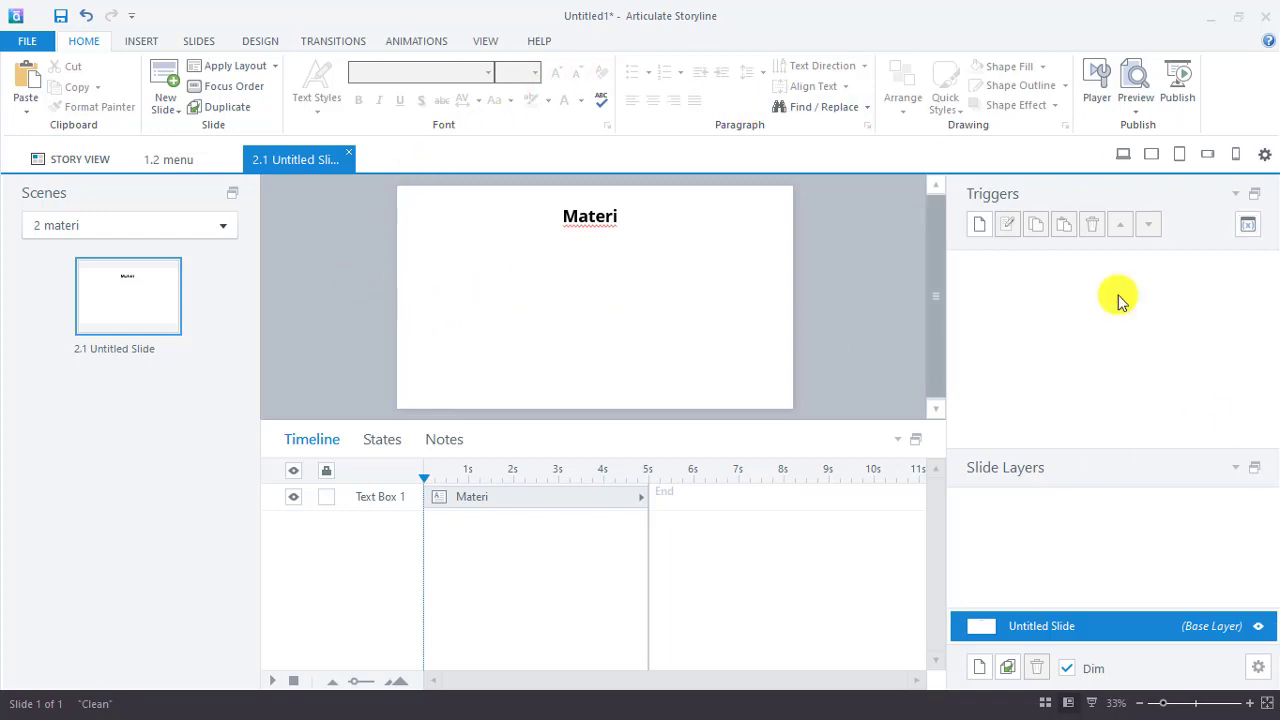
{"action": "left_click", "coordinate": [131, 44]}
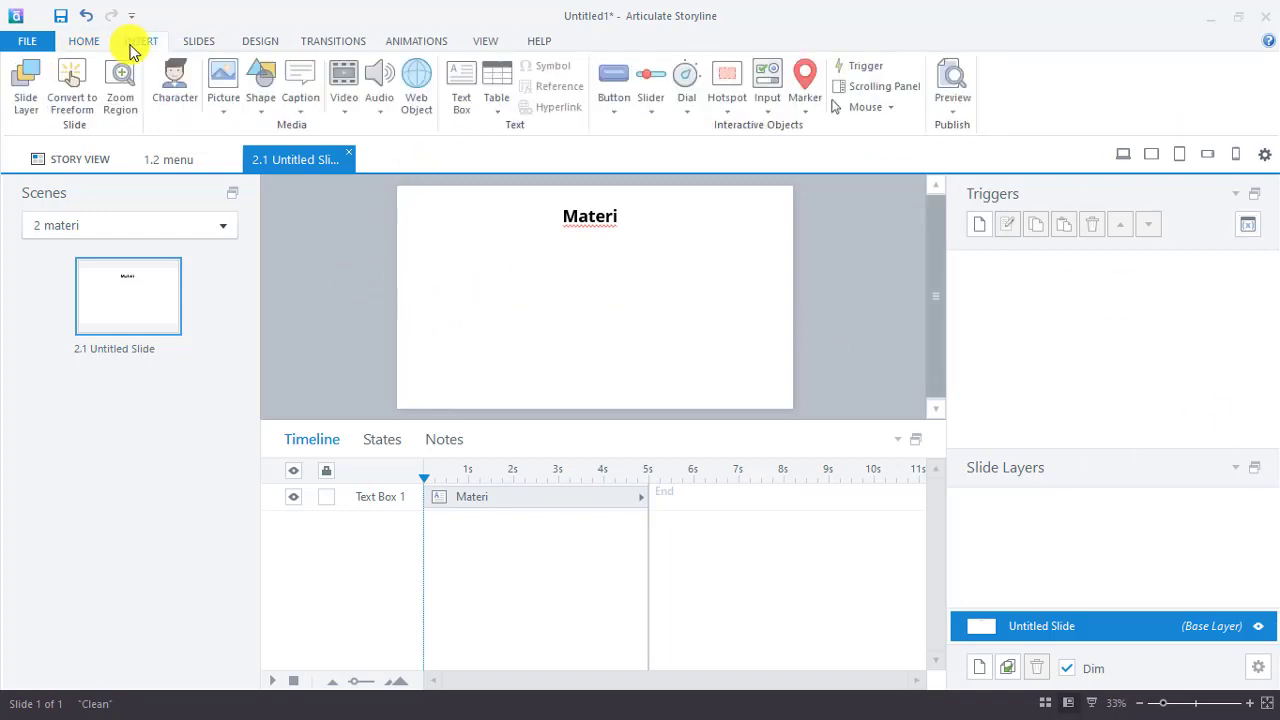
- Draw a circle about 112 px wide below and left of the Materi title and apply the bottom-row orange shape style
{"action": "left_click", "coordinate": [264, 117]}
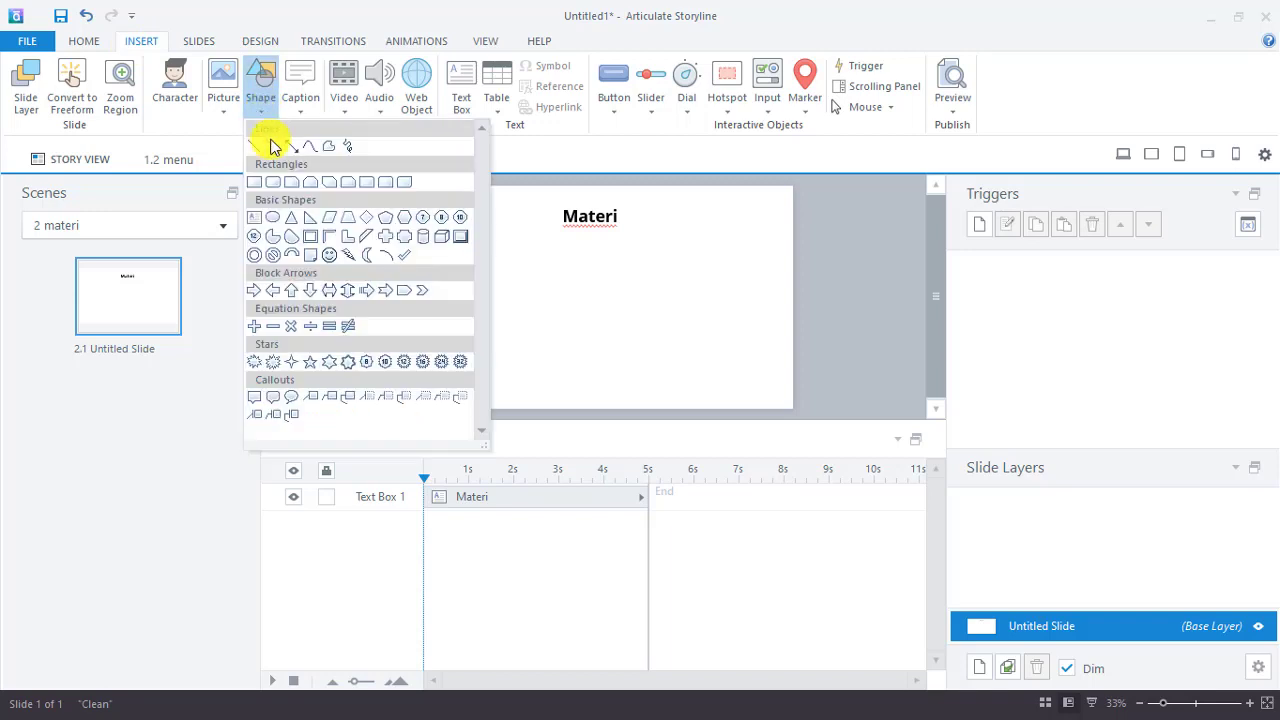
{"action": "left_click", "coordinate": [271, 219]}
{"action": "left_click_drag", "start_coordinate": [416, 248], "coordinate": [453, 283]}
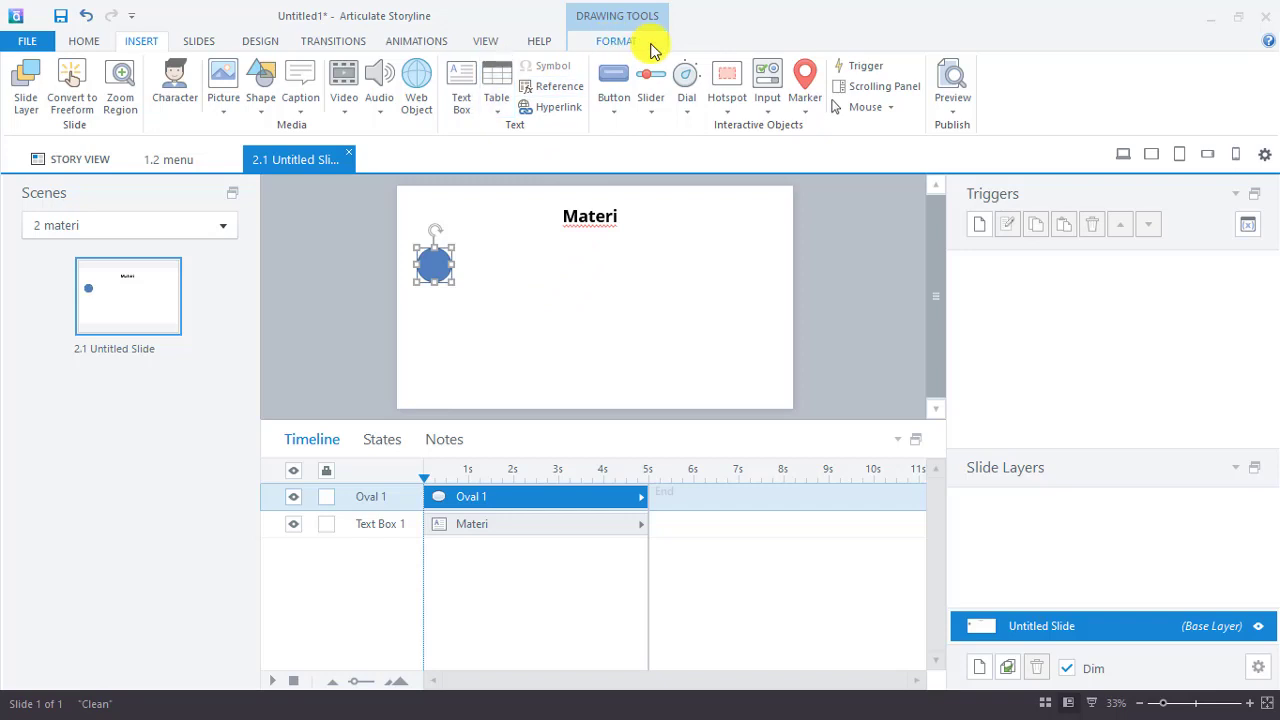
{"action": "left_click", "coordinate": [648, 45]}
{"action": "left_click", "coordinate": [424, 108]}
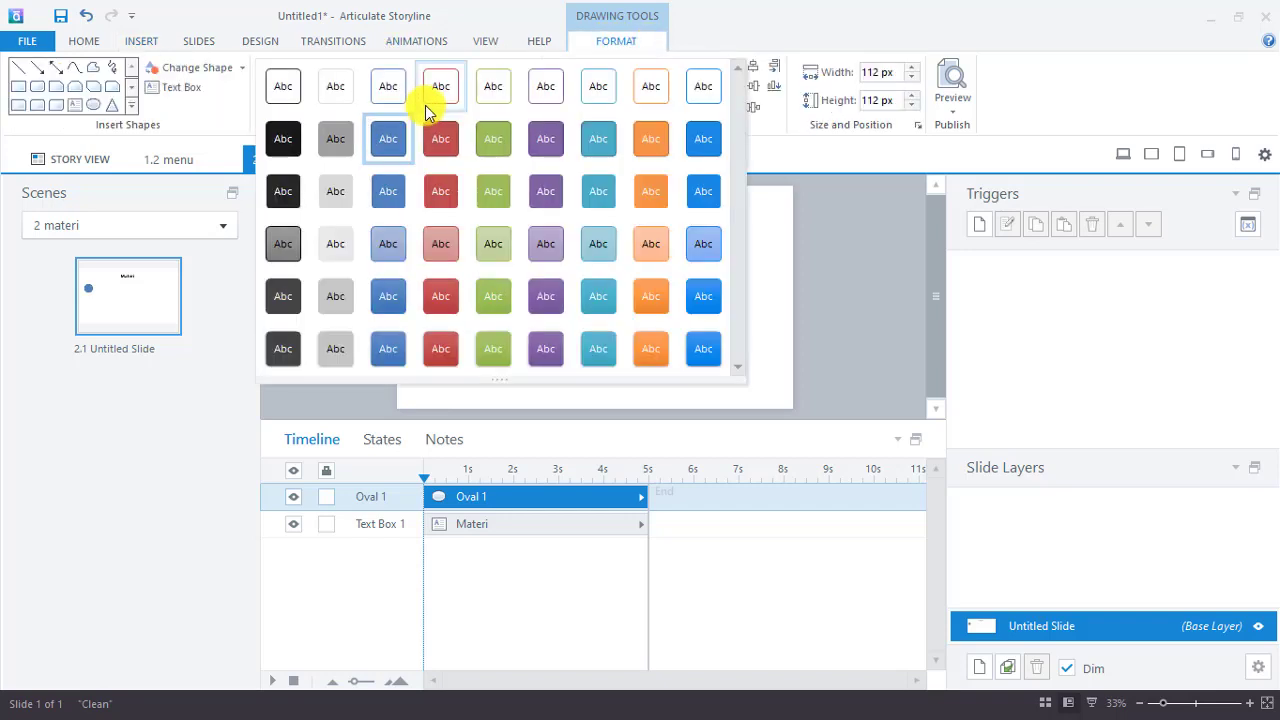
{"action": "left_click", "coordinate": [653, 354]}
- Label the orange circle 1 in bold, size 44 text and shift it slightly down and right
{"action": "right_click", "coordinate": [428, 272]}
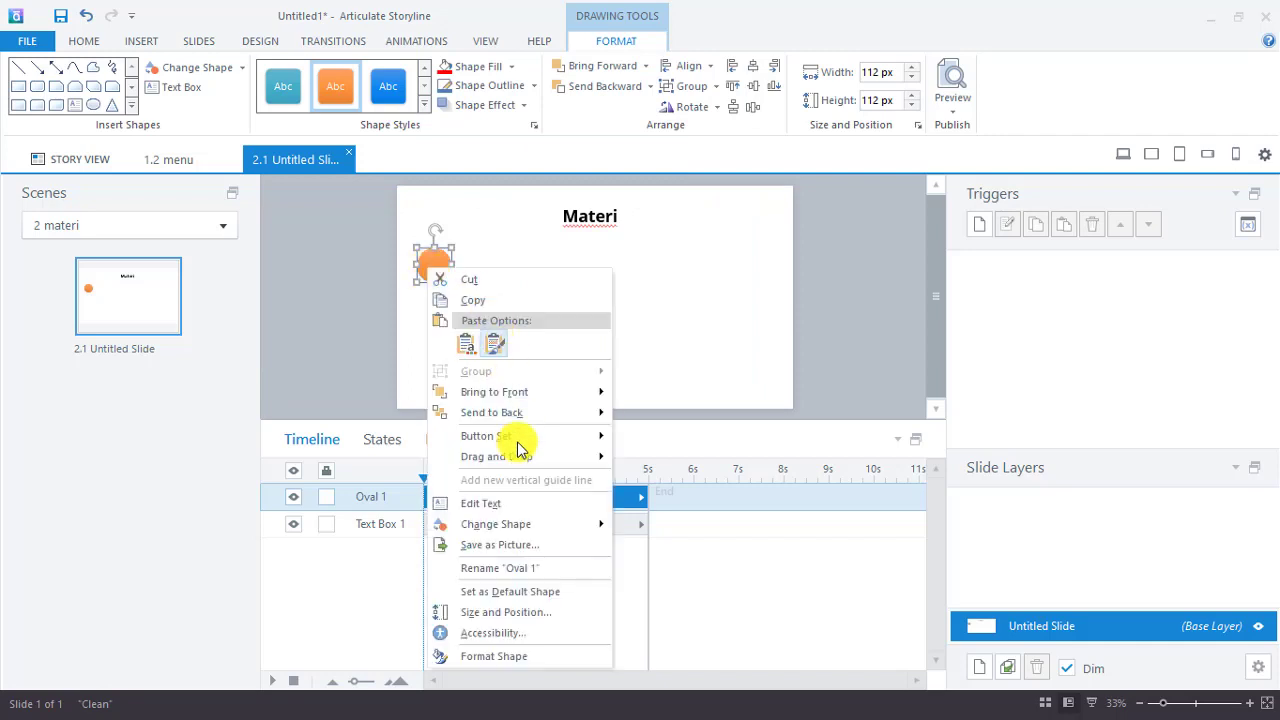
{"action": "left_click", "coordinate": [507, 503]}
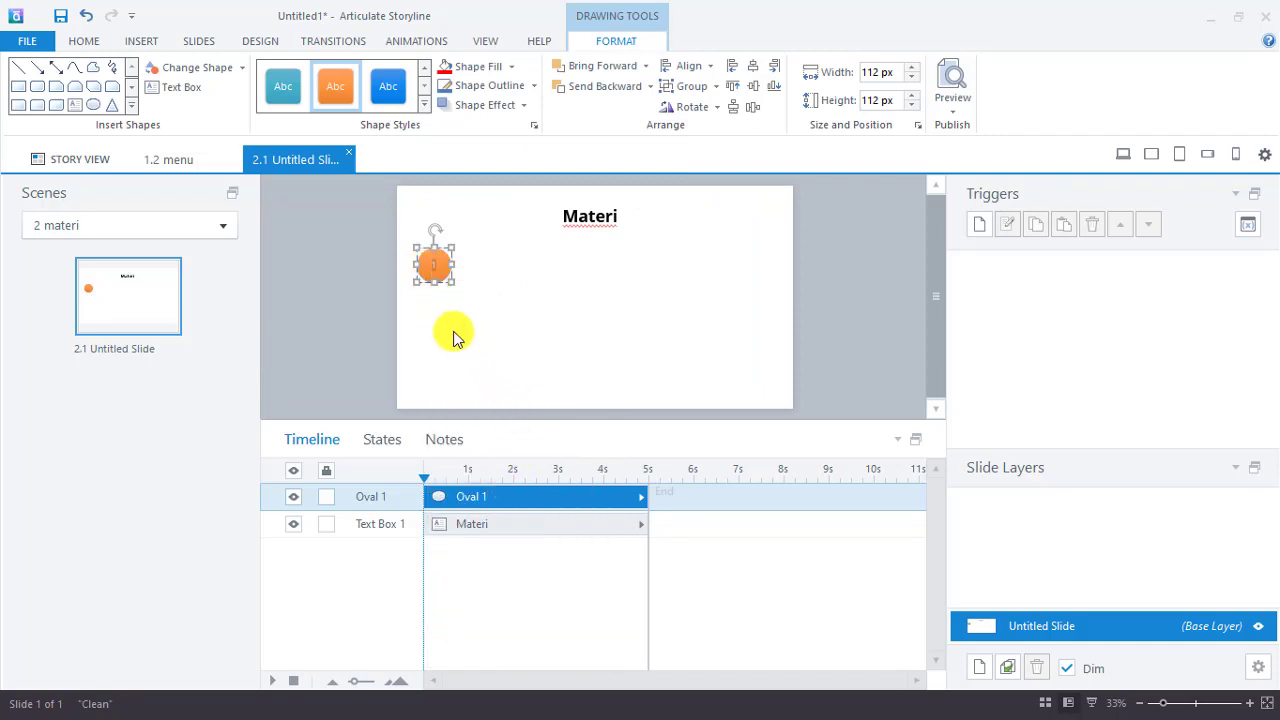
{"action": "left_click", "coordinate": [88, 40]}
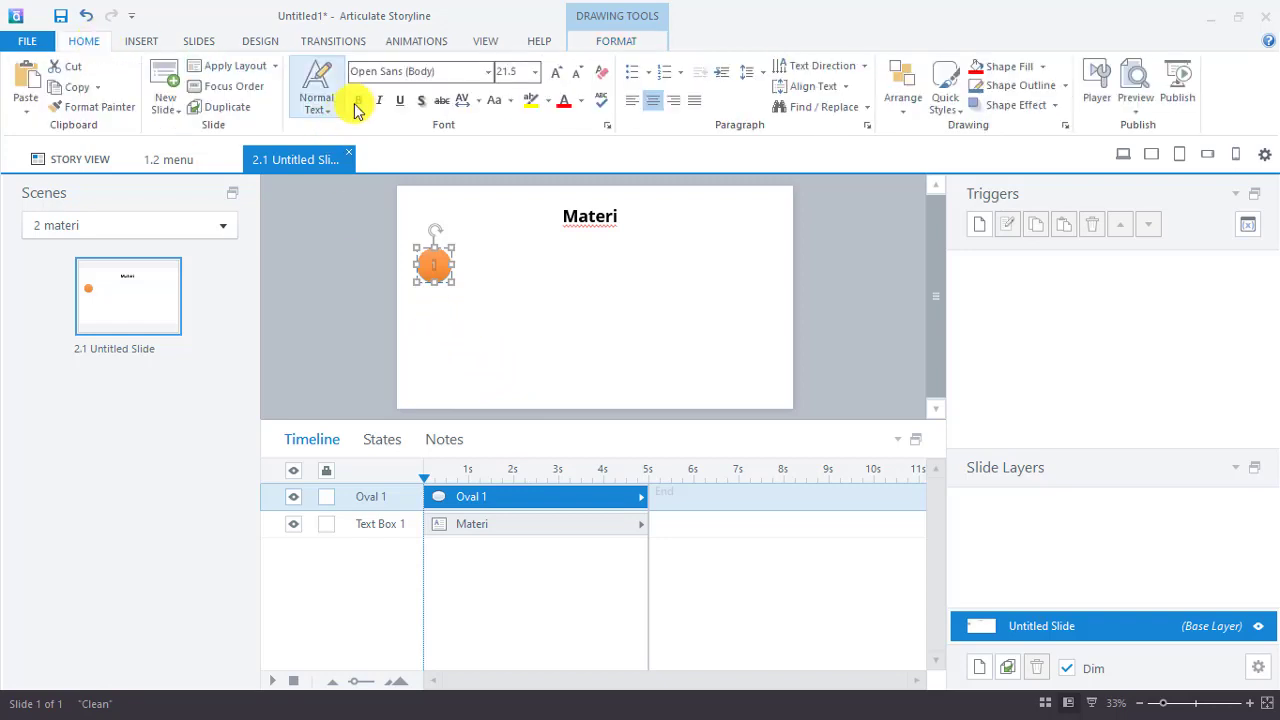
{"action": "left_click", "coordinate": [561, 74]}
{"action": "left_click", "coordinate": [479, 296]}
{"action": "left_click", "coordinate": [441, 273]}
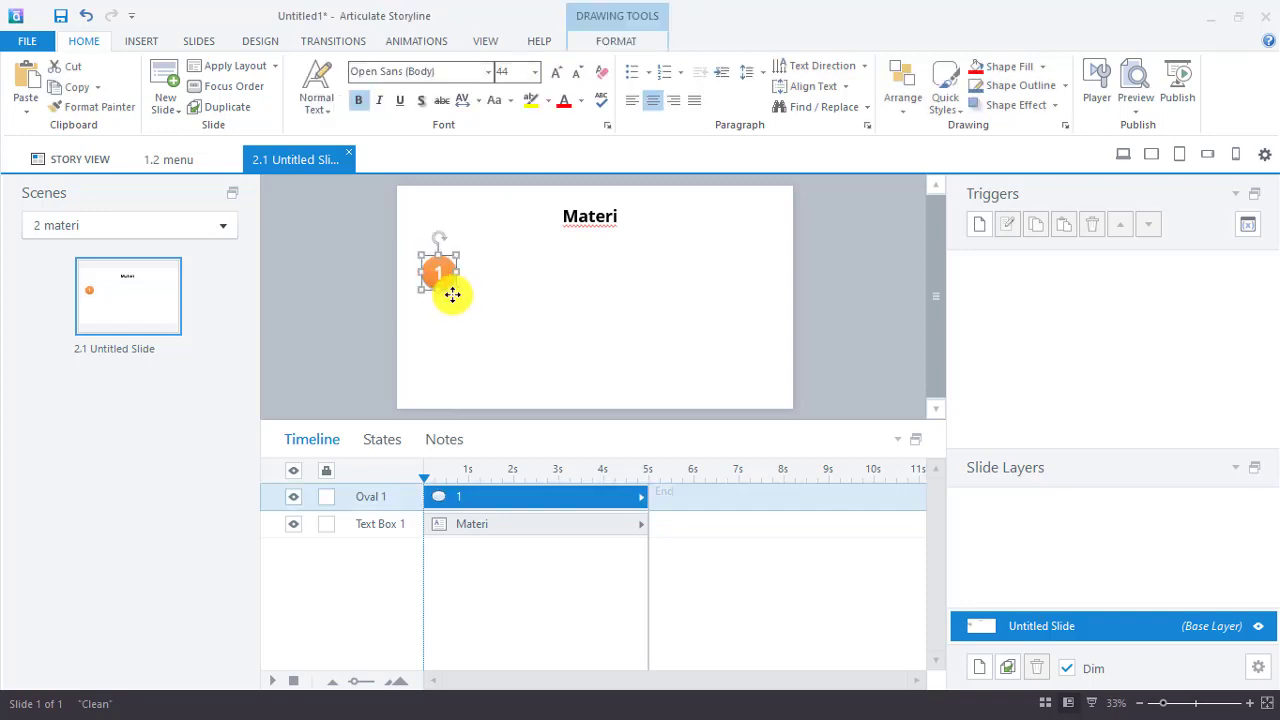
- Duplicate the numbered circle, place the copy directly below aligned with the original, and change its label to 2
{"action": "key", "text": "ctrl+d"}
{"action": "left_click_drag", "start_coordinate": [452, 294], "coordinate": [447, 348]}
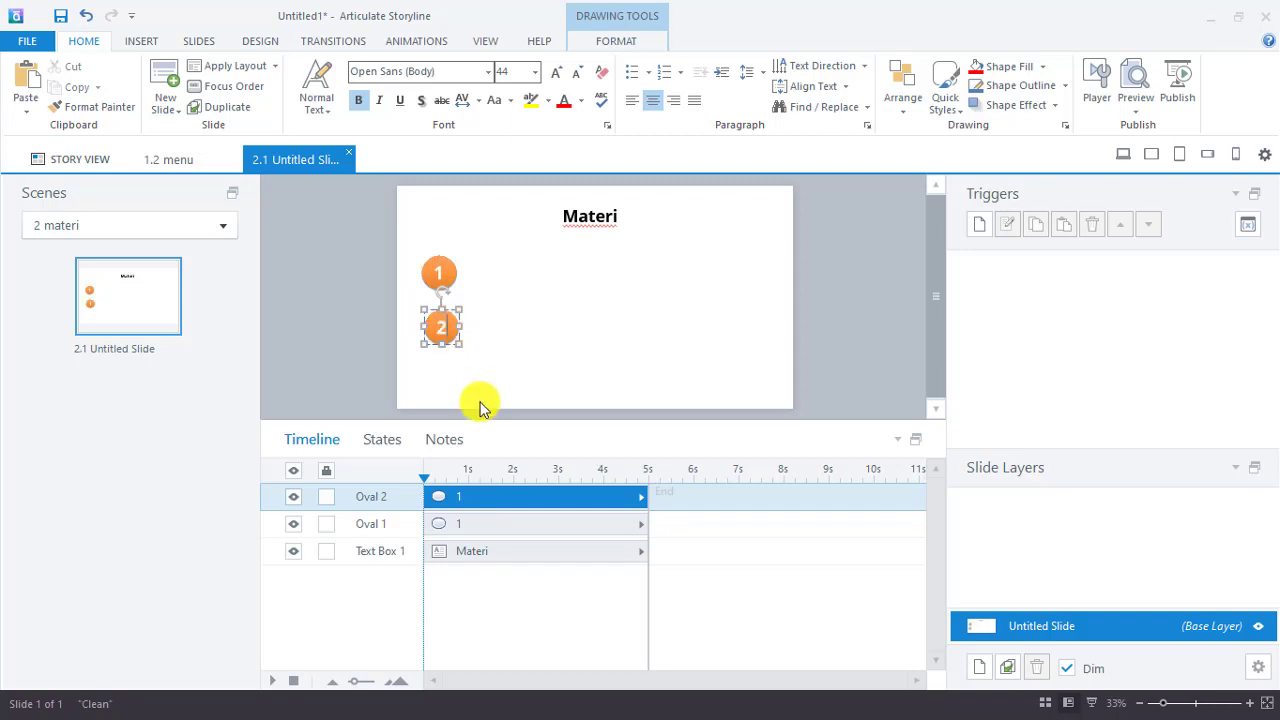
{"action": "left_click", "coordinate": [444, 345]}
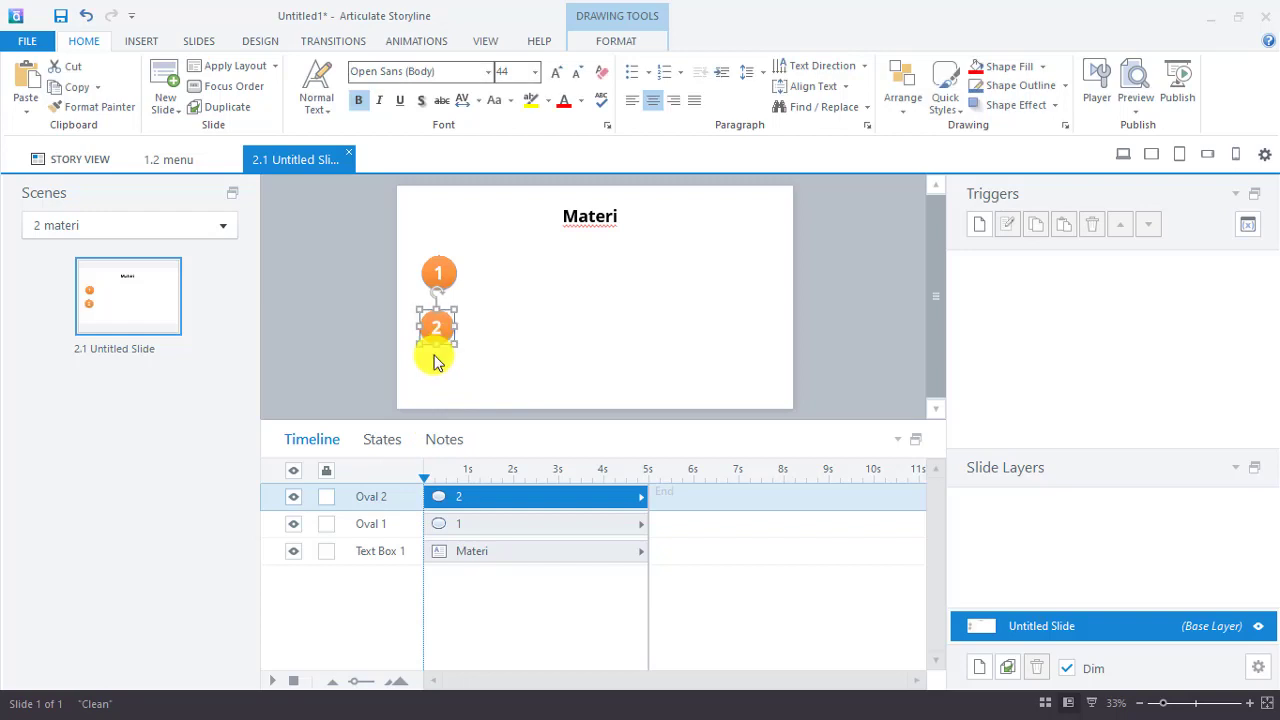
{"action": "left_click", "coordinate": [502, 371]}
{"action": "left_click", "coordinate": [449, 336]}
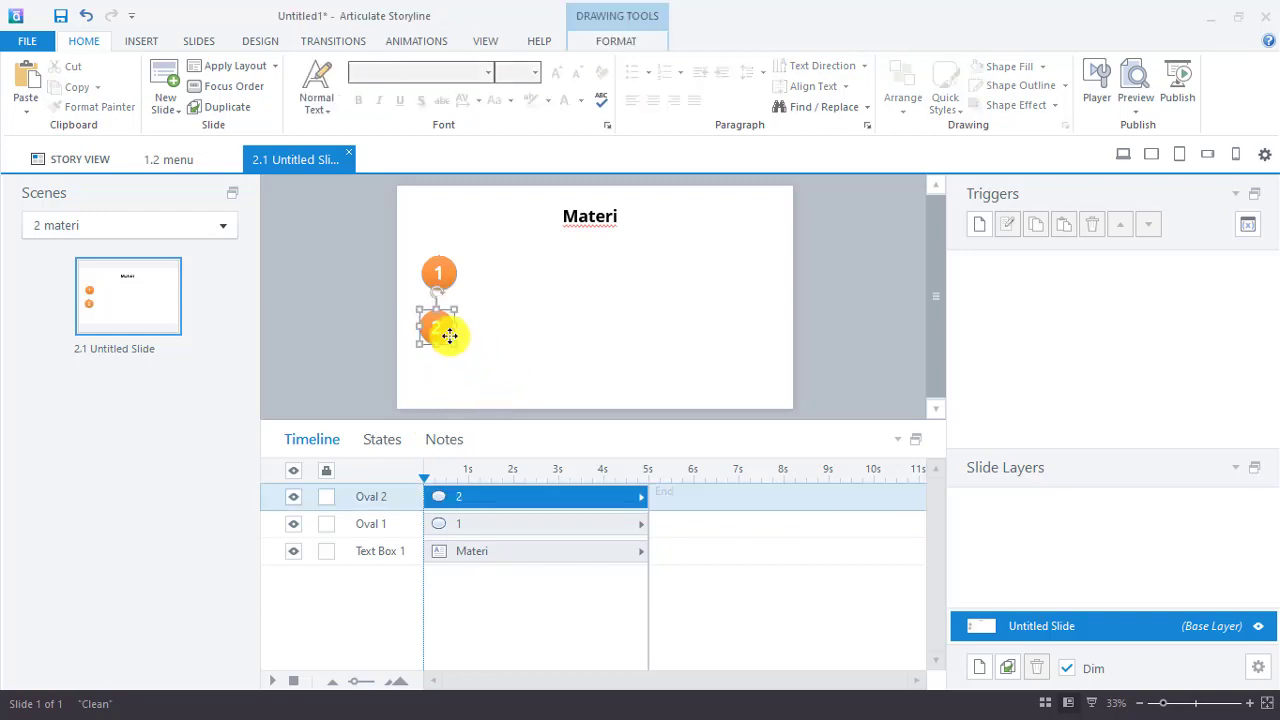
{"action": "key", "text": "Right"}
{"action": "left_click", "coordinate": [505, 337]}
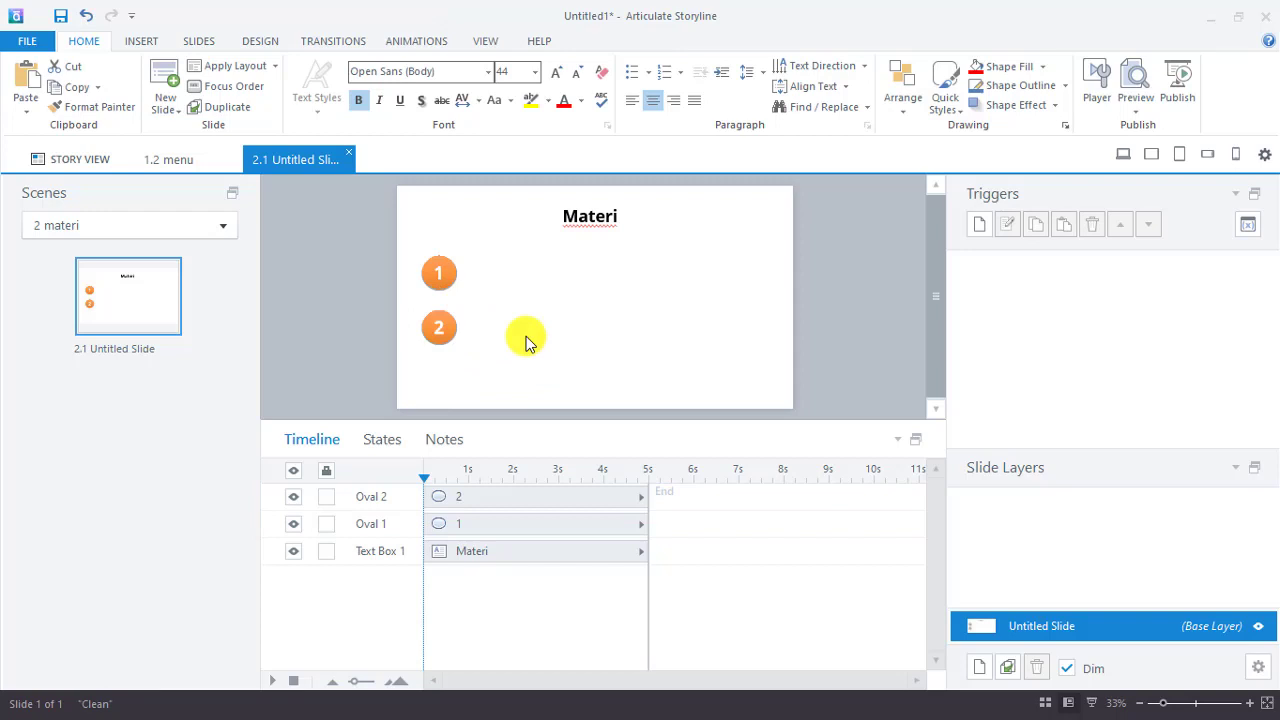
{"action": "left_click", "coordinate": [454, 268]}
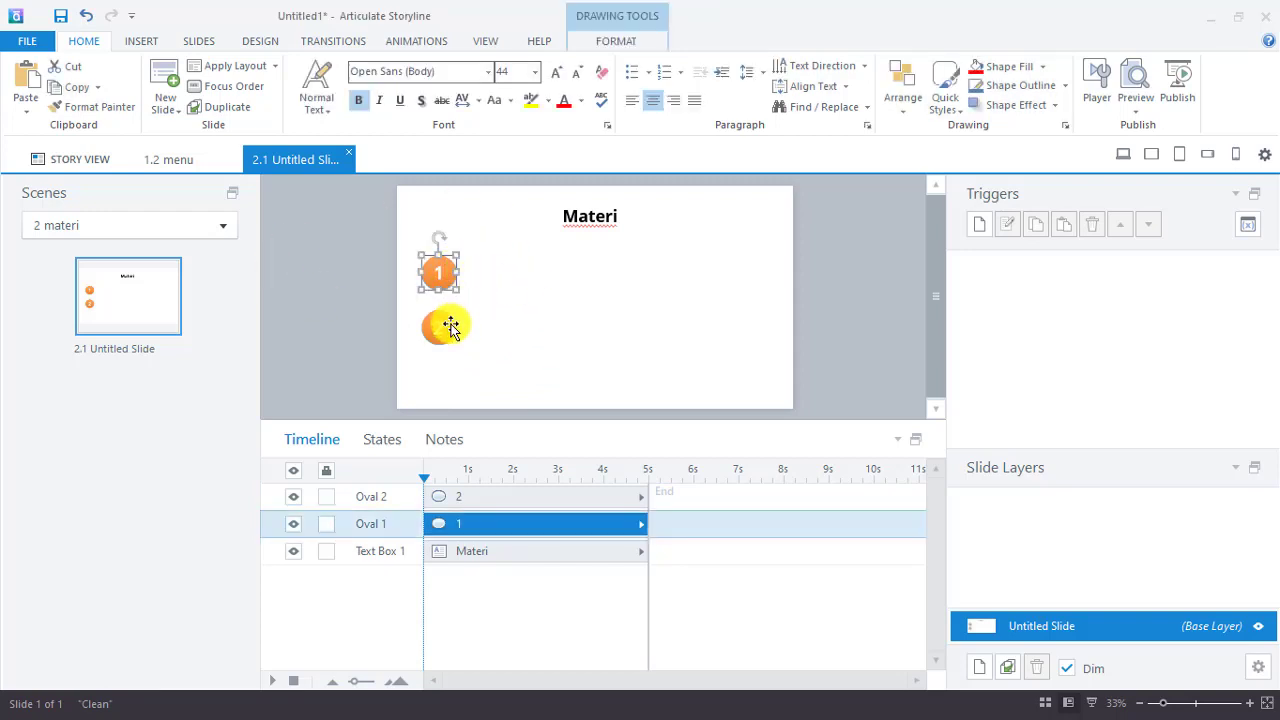
{"action": "left_click", "coordinate": [450, 326]}
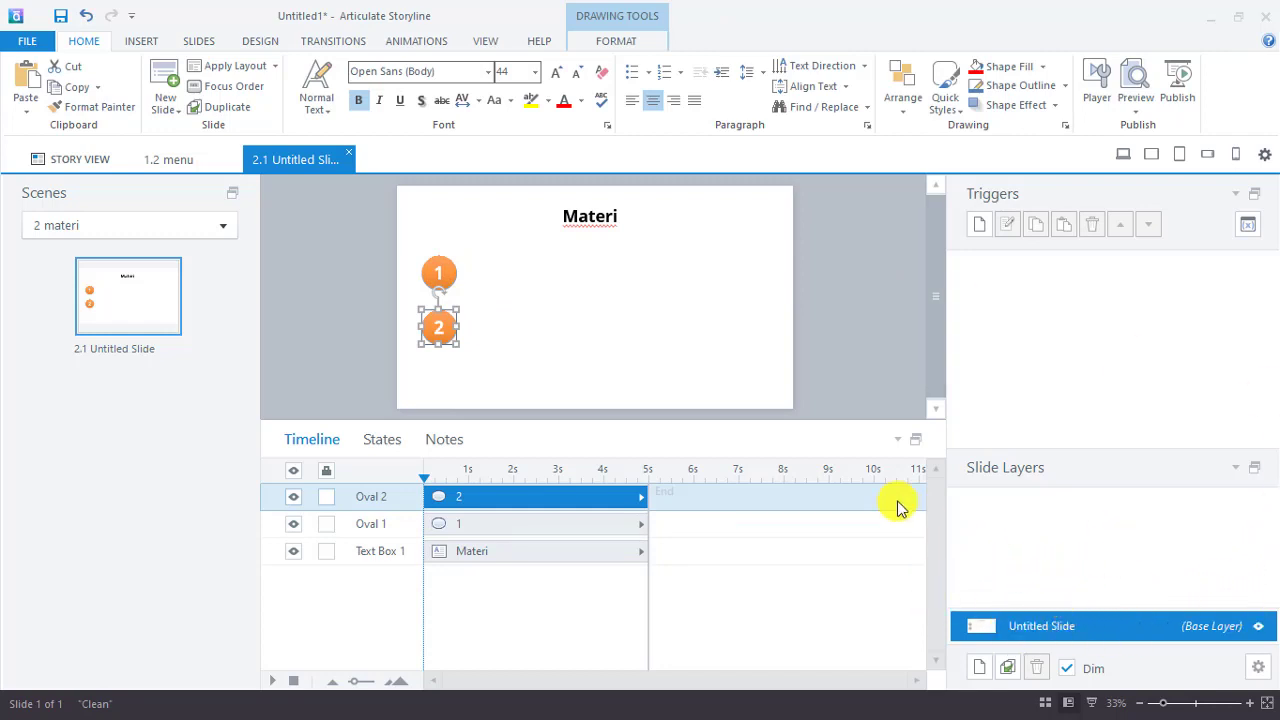
- Add two new slide layers and name them 1 and 2
{"action": "left_click", "coordinate": [981, 670]}
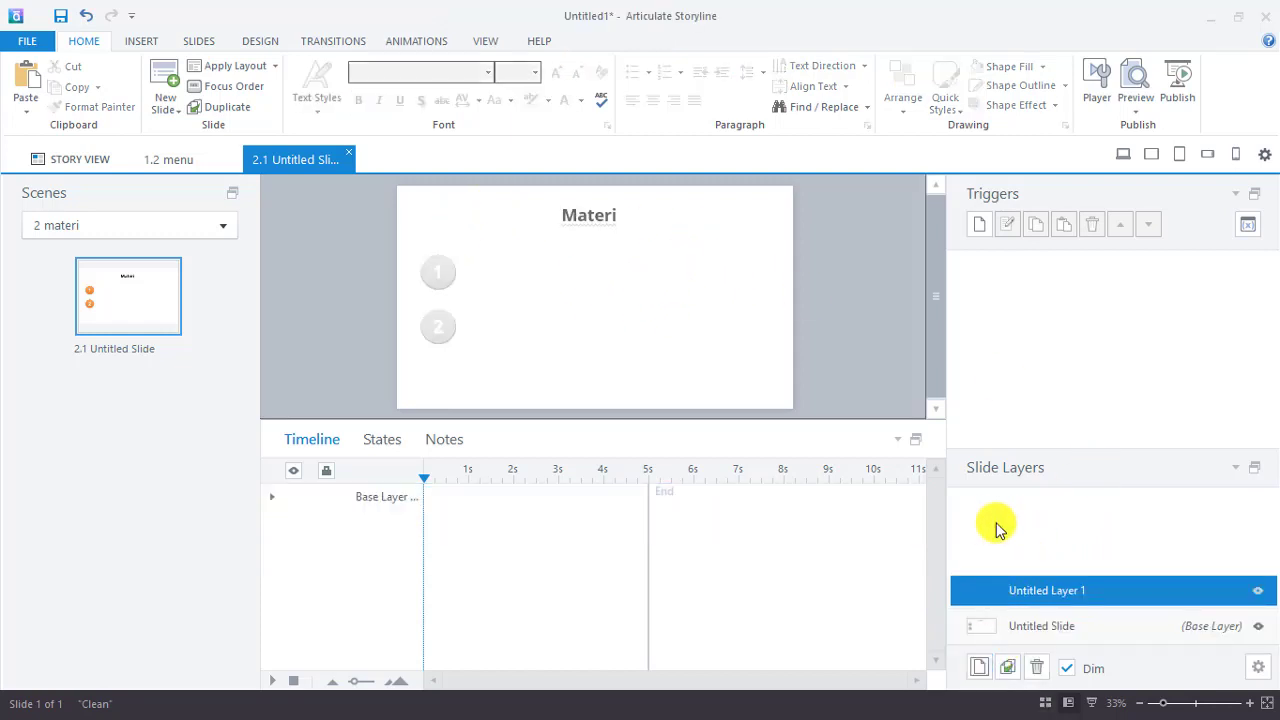
{"action": "left_click", "coordinate": [978, 670]}
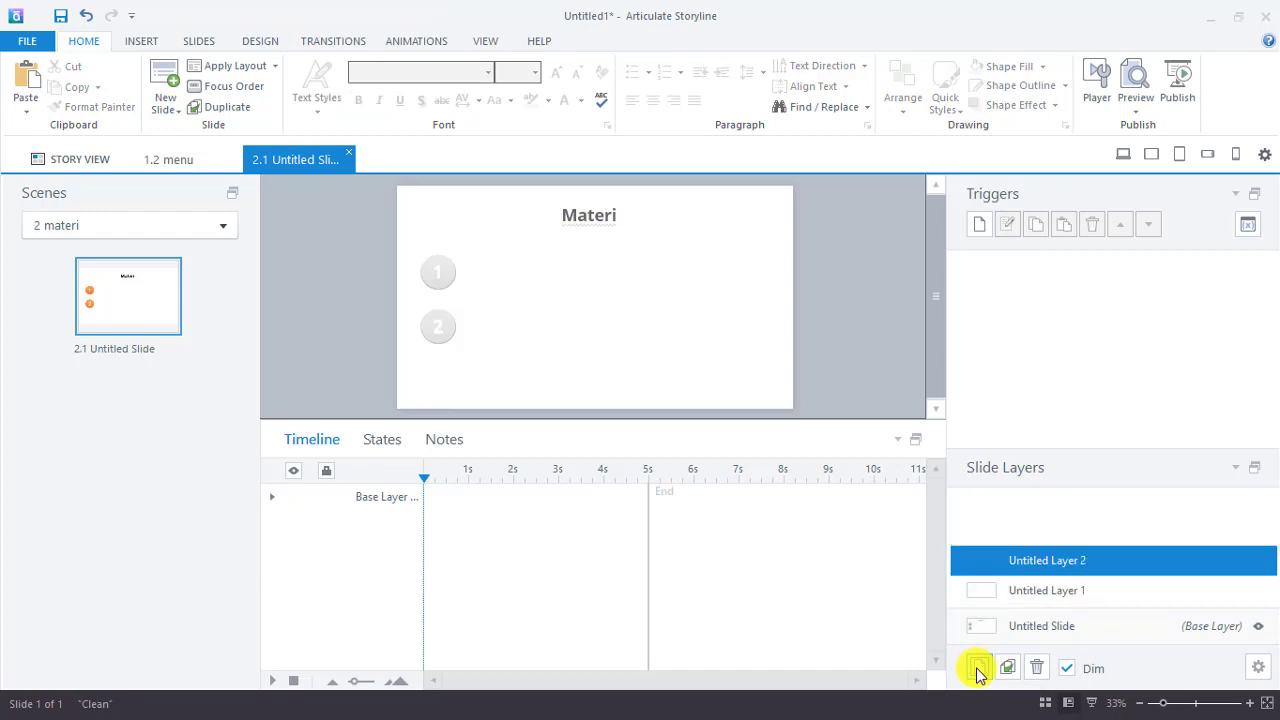
{"action": "double_click", "coordinate": [1036, 592]}
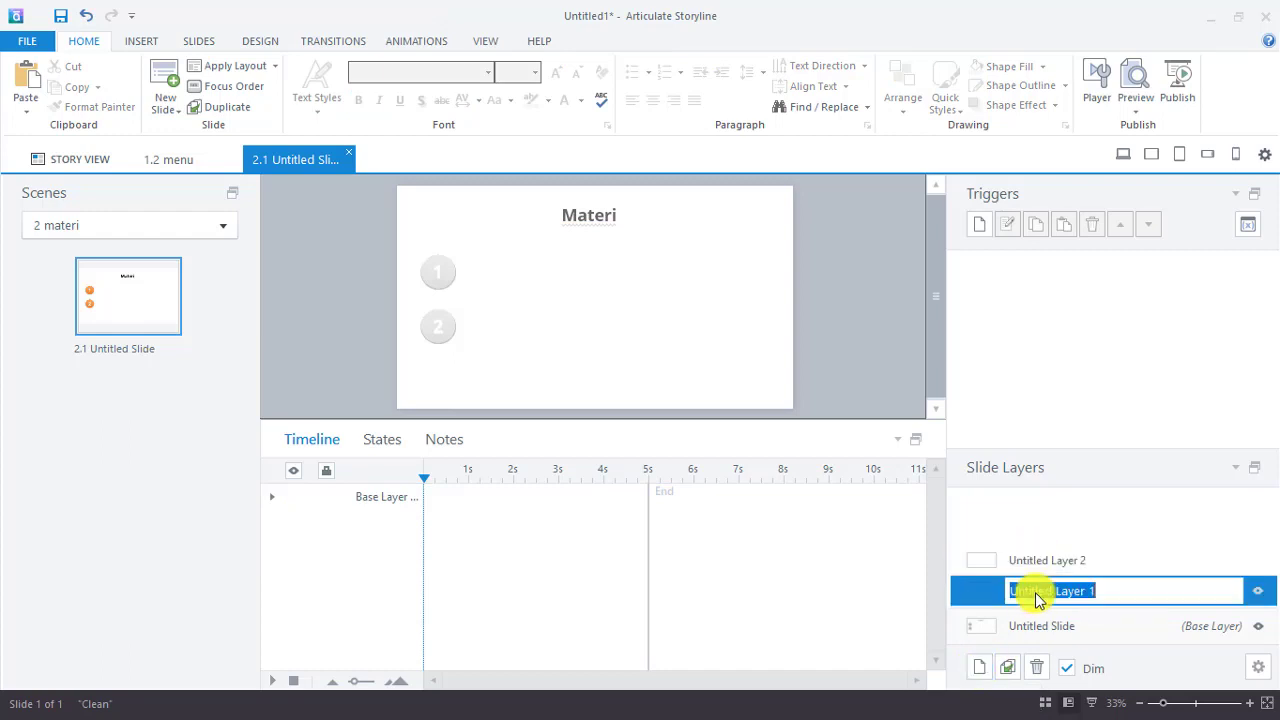
{"action": "type", "text": "1"}
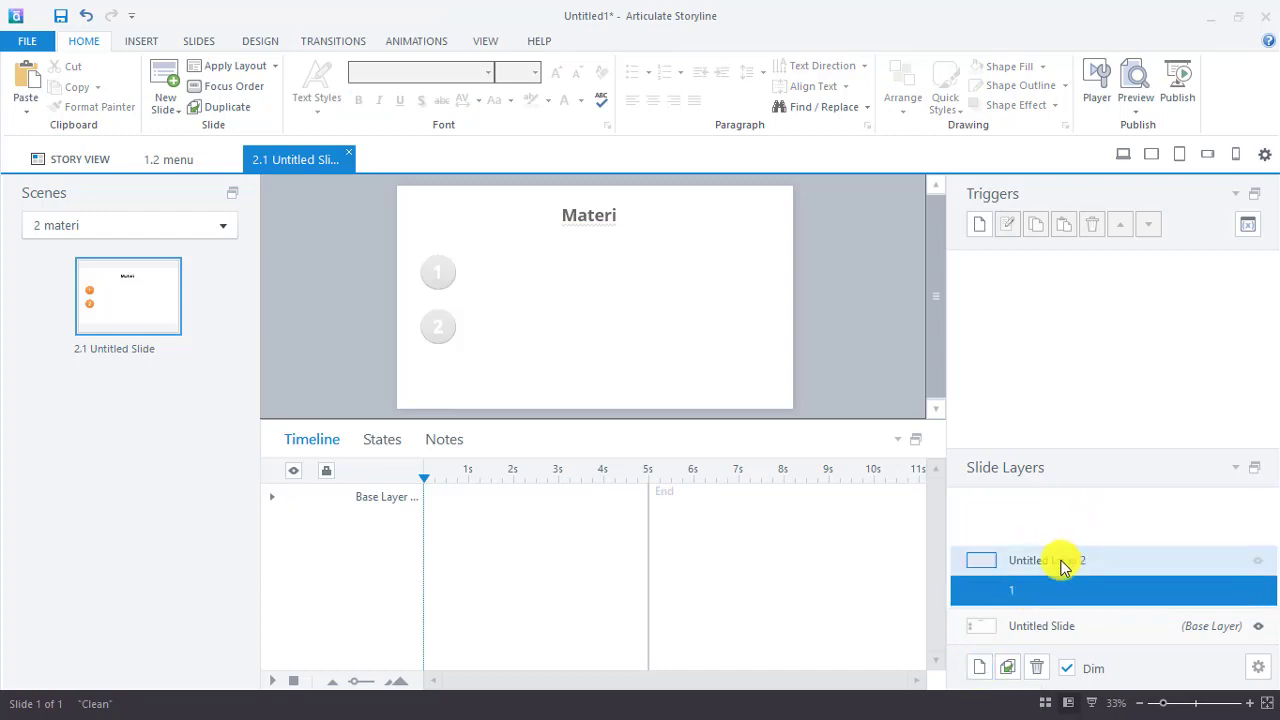
{"action": "left_click", "coordinate": [1062, 563]}
{"action": "double_click", "coordinate": [1062, 563]}
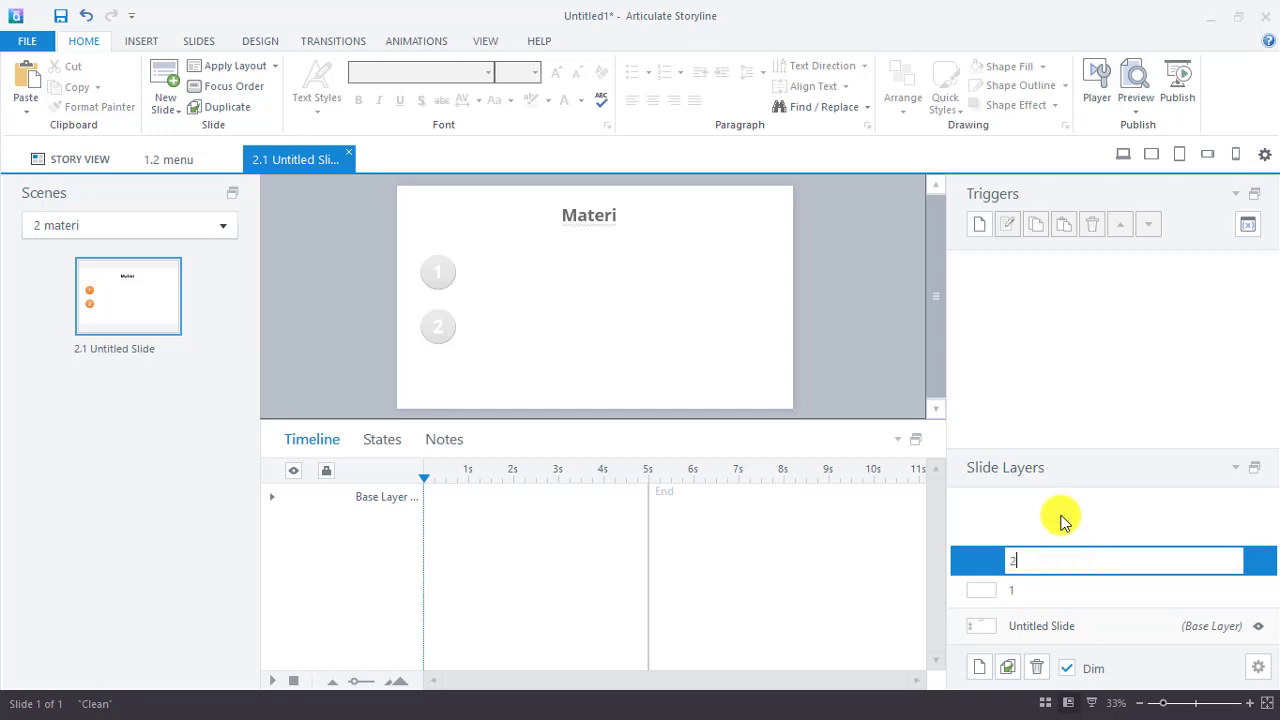
{"action": "type", "text": "2"}
{"action": "key", "text": "Return"}
- On layer 1, draw a rectangle about 592 by 320 px beside the numbered circles and fill it red
{"action": "left_click", "coordinate": [1000, 591]}
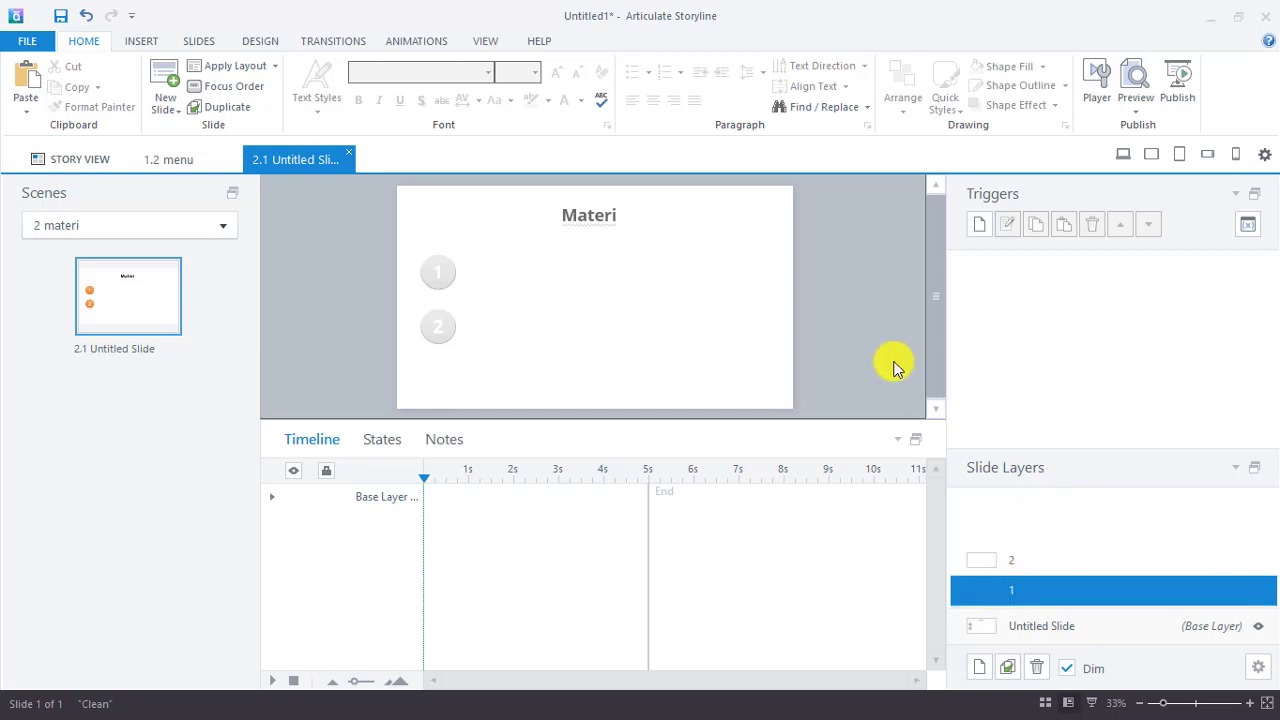
{"action": "left_click", "coordinate": [135, 44]}
{"action": "left_click", "coordinate": [261, 108]}
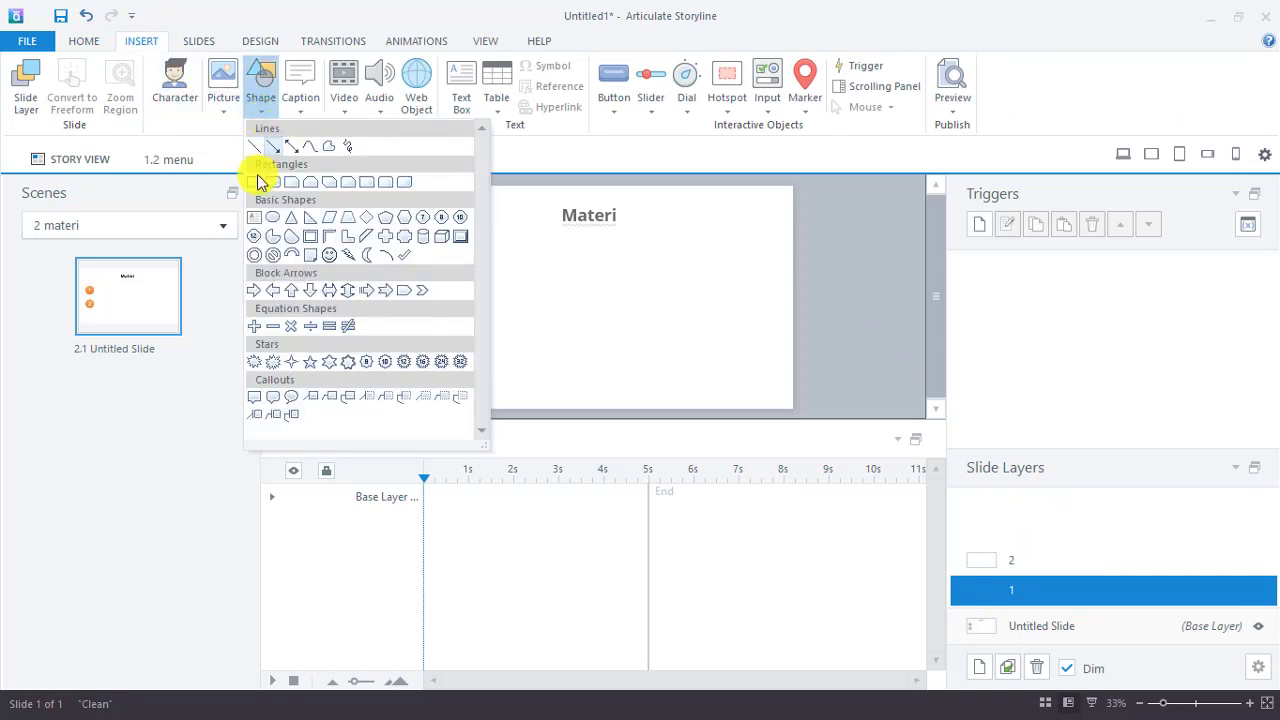
{"action": "left_click", "coordinate": [256, 181]}
{"action": "left_click_drag", "start_coordinate": [521, 259], "coordinate": [704, 356]}
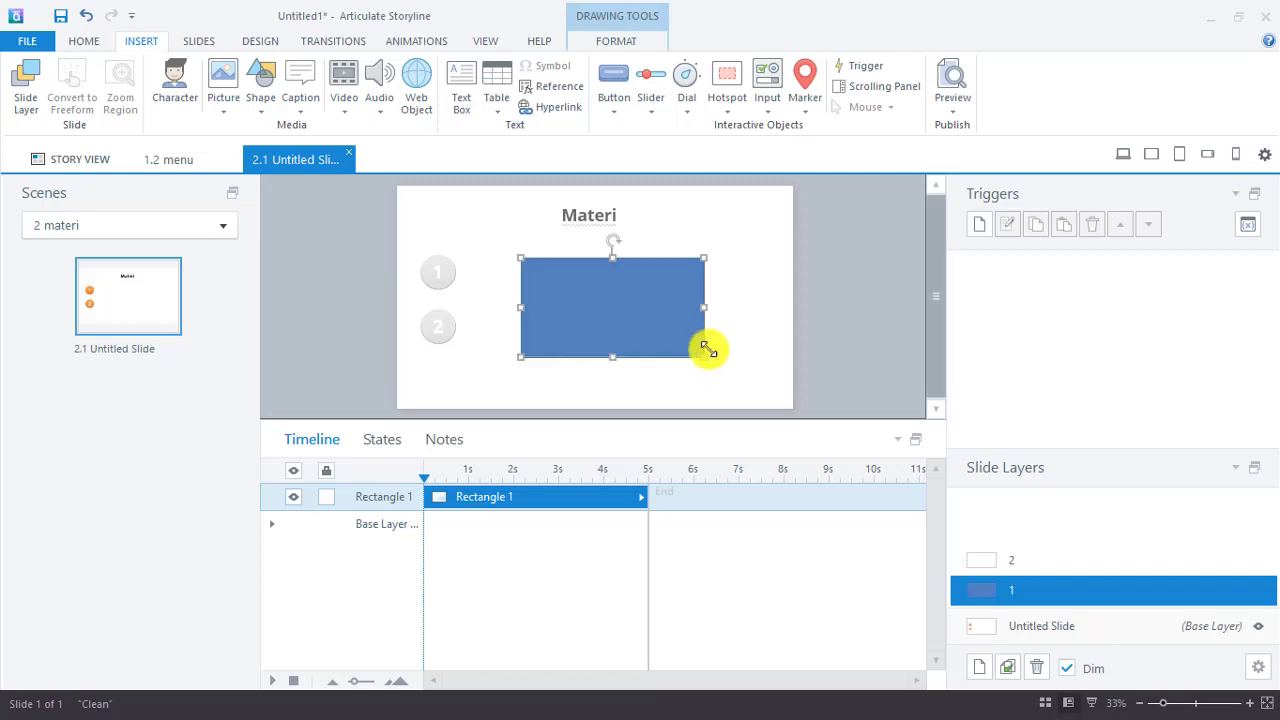
{"action": "left_click", "coordinate": [618, 42]}
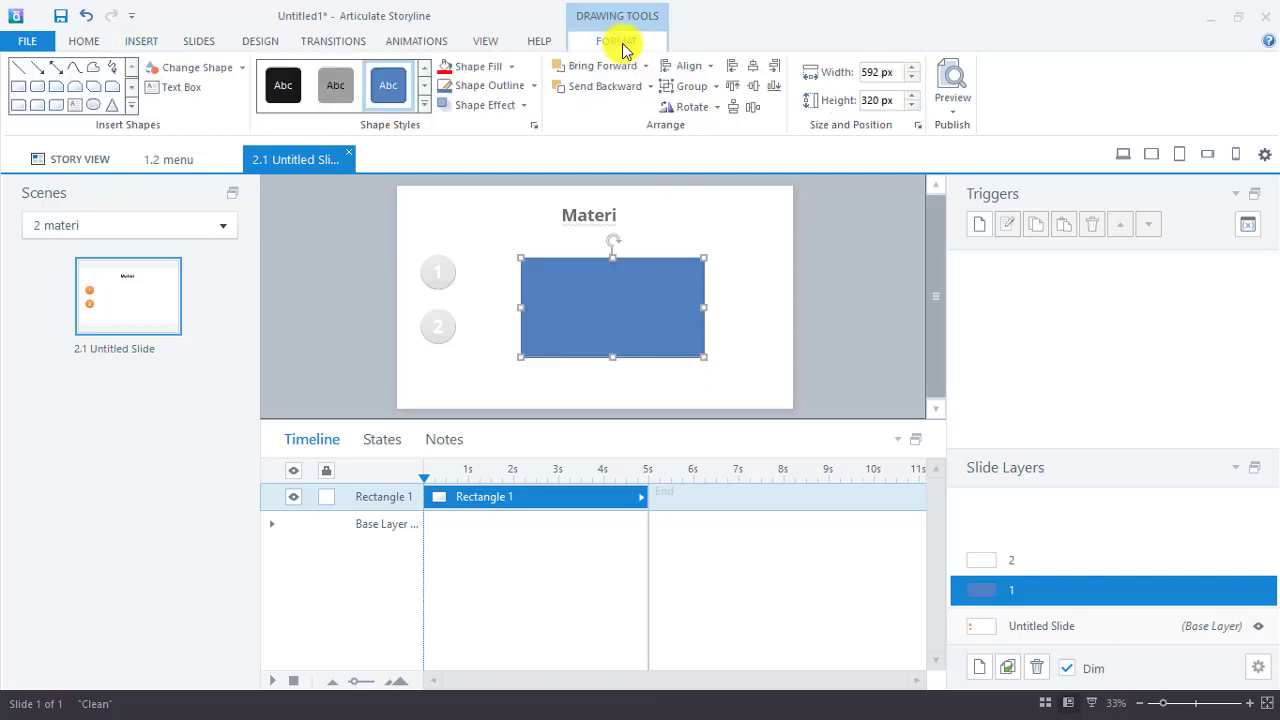
{"action": "left_click", "coordinate": [468, 66]}
{"action": "left_click", "coordinate": [725, 314]}
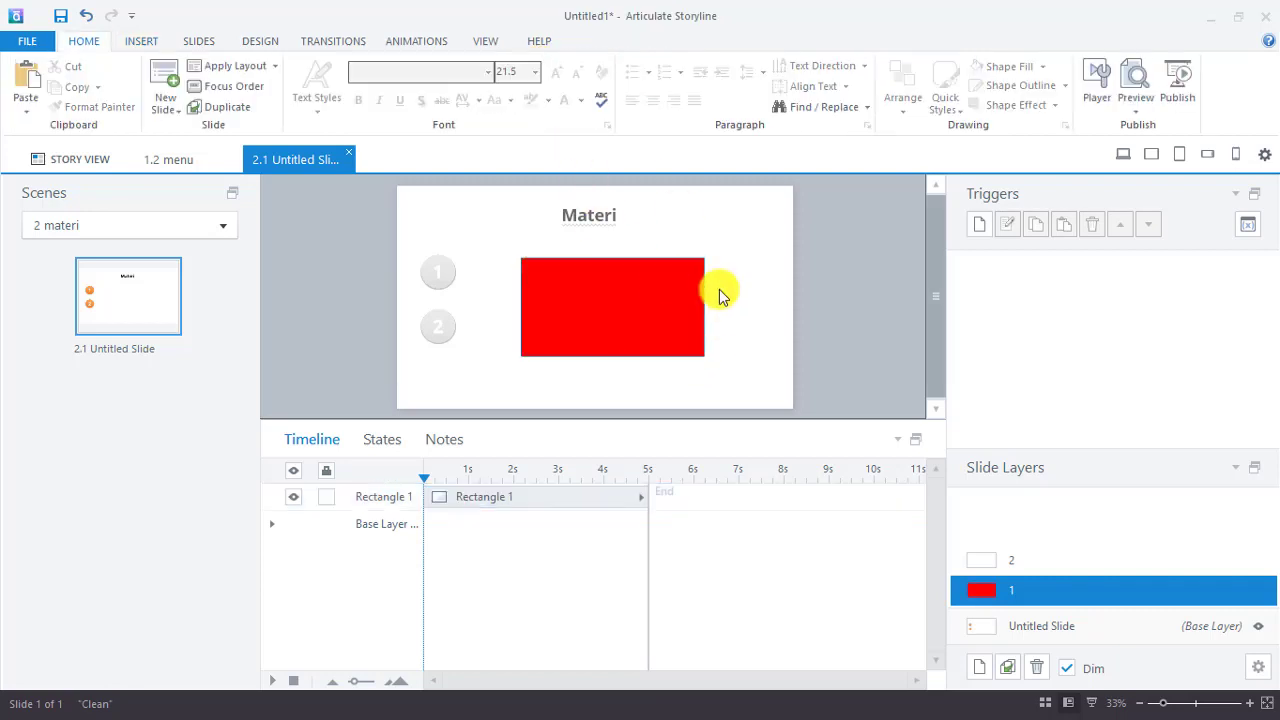
- On layer 2, draw a circle about 464 px in diameter beside the numbered circles and fill it yellow
{"action": "left_click", "coordinate": [995, 550]}
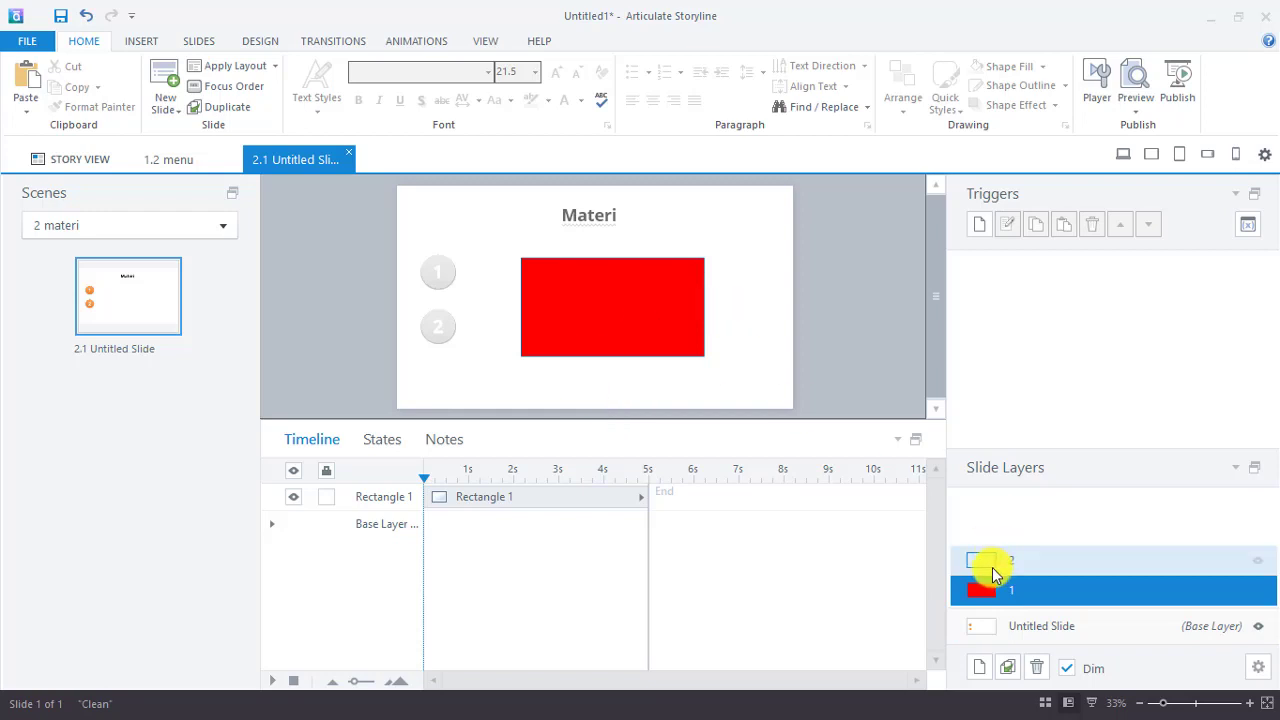
{"action": "left_click", "coordinate": [145, 42]}
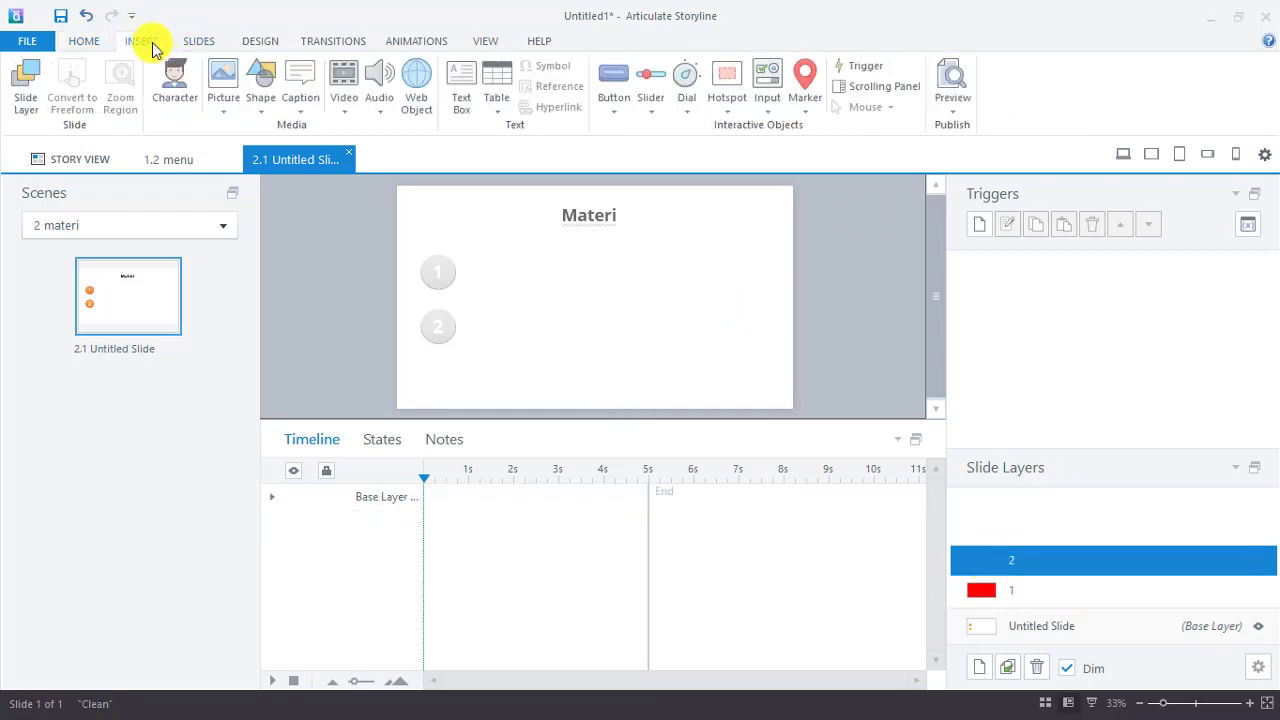
{"action": "left_click", "coordinate": [261, 110]}
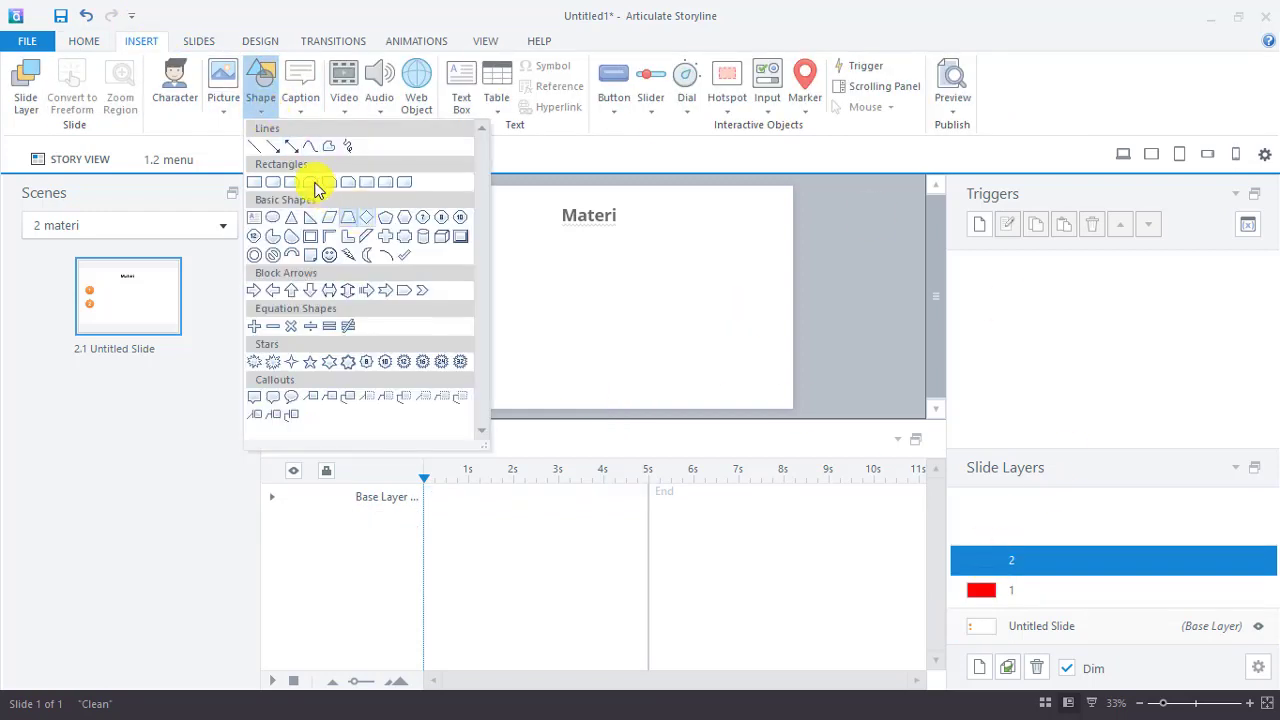
{"action": "left_click", "coordinate": [329, 251]}
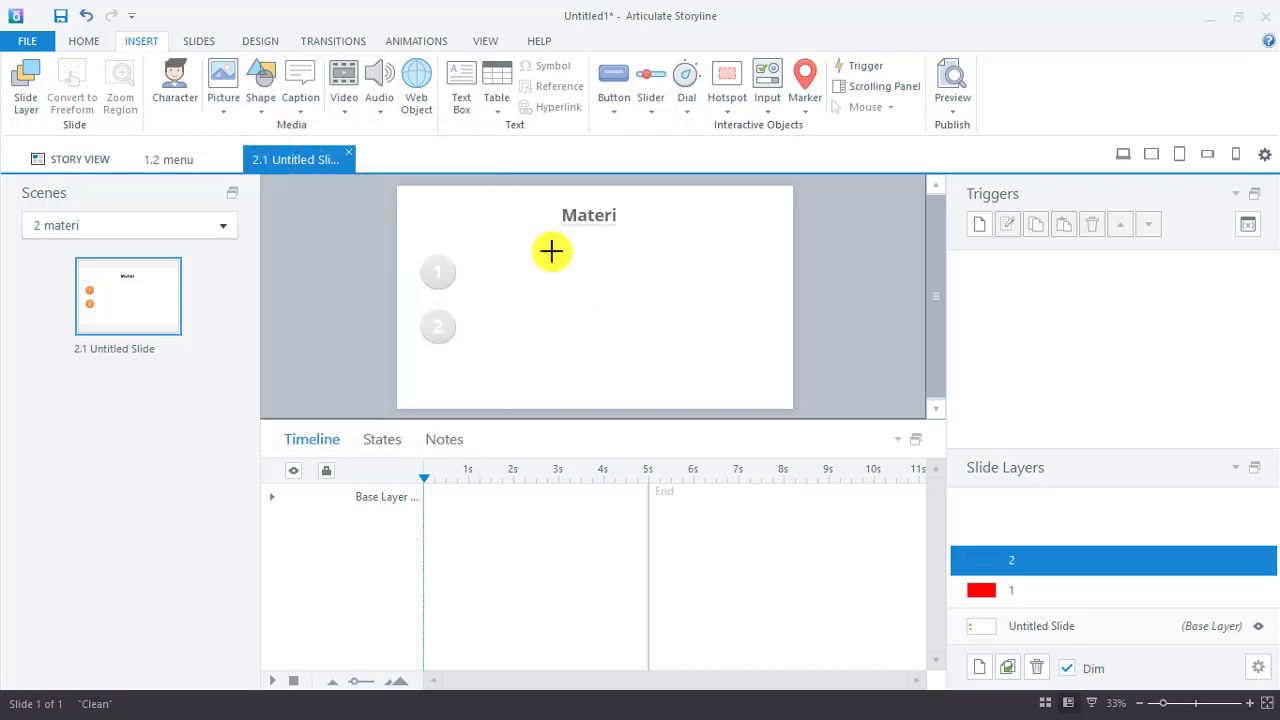
{"action": "left_click_drag", "start_coordinate": [545, 245], "coordinate": [689, 388]}
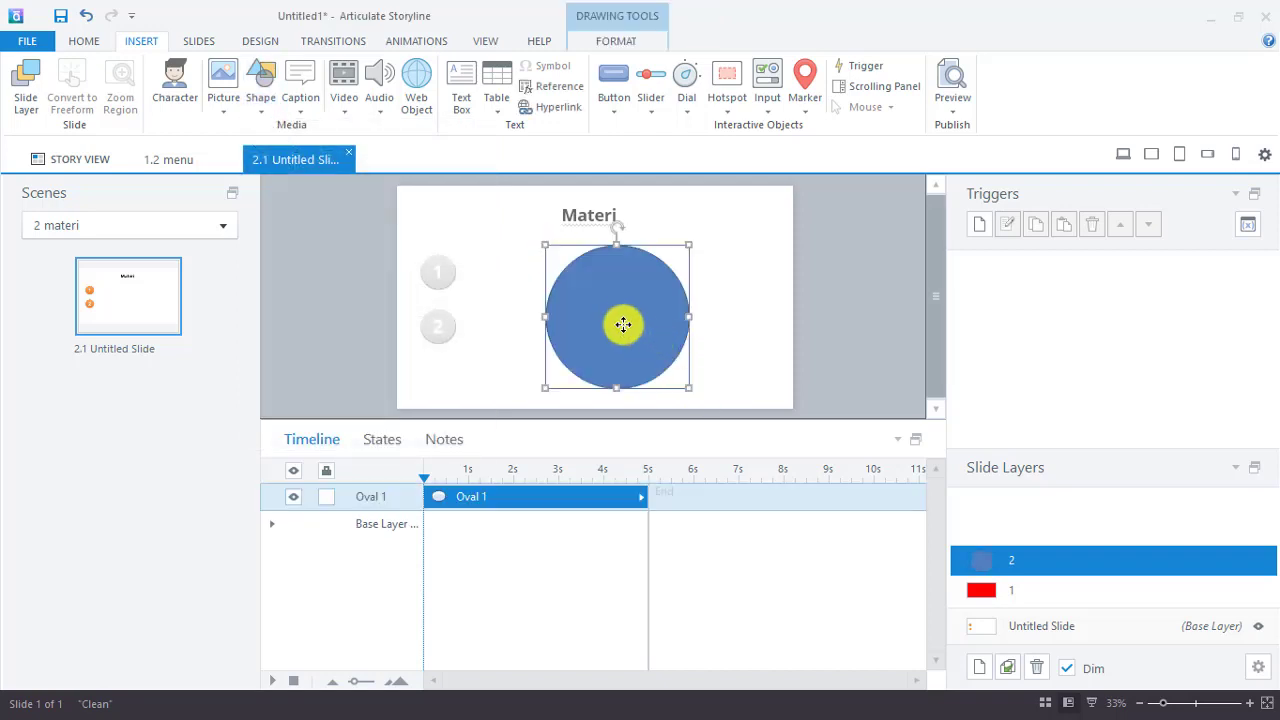
{"action": "left_click_drag", "start_coordinate": [623, 324], "coordinate": [611, 319]}
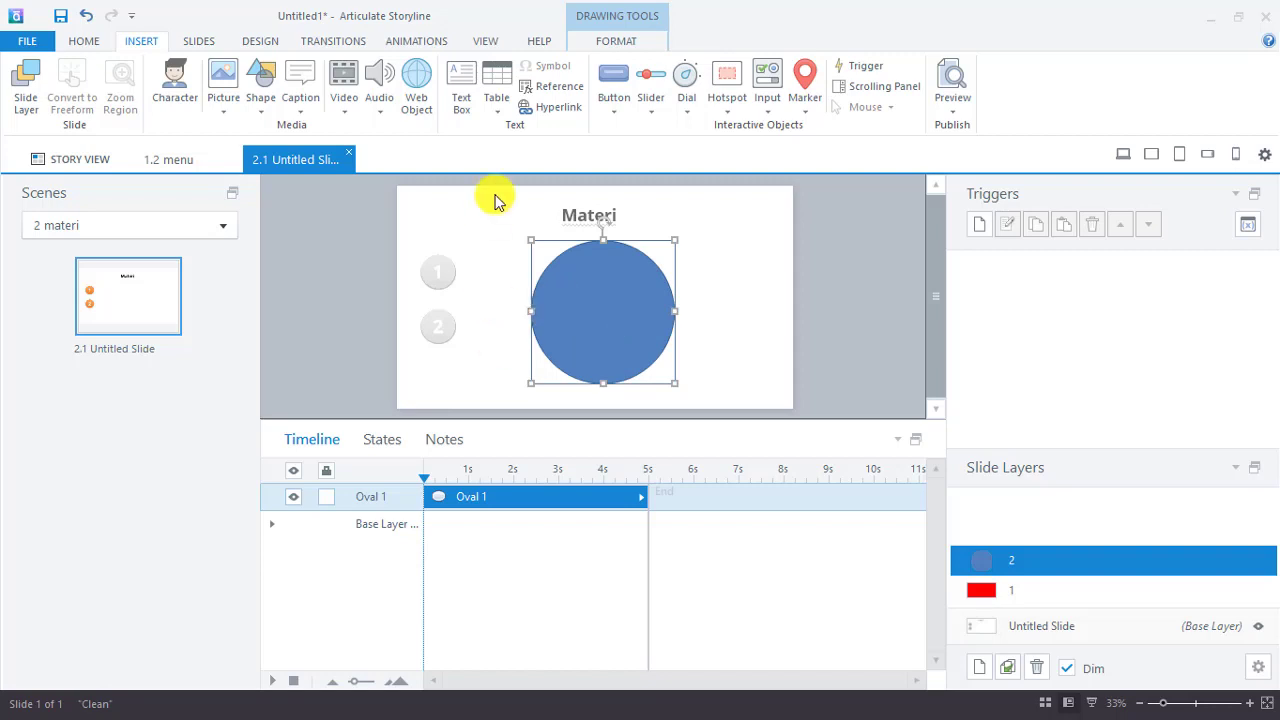
{"action": "left_click", "coordinate": [618, 40]}
{"action": "left_click", "coordinate": [510, 77]}
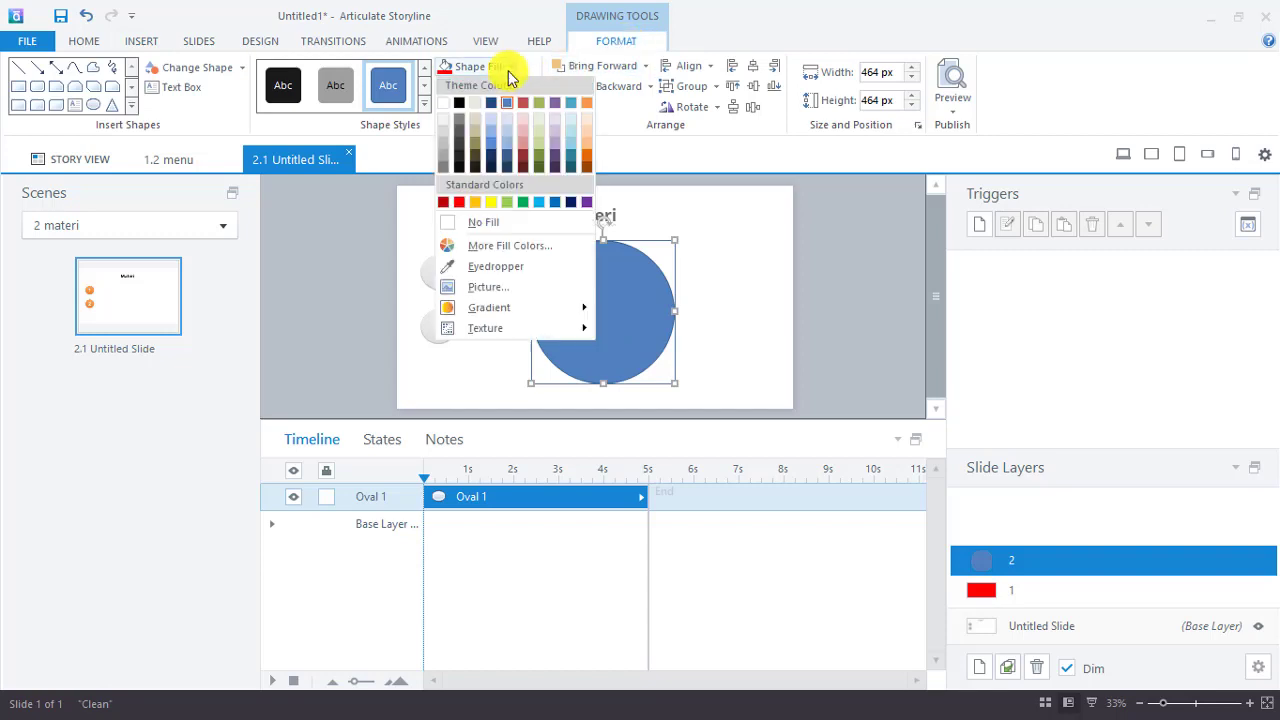
{"action": "left_click", "coordinate": [491, 203]}
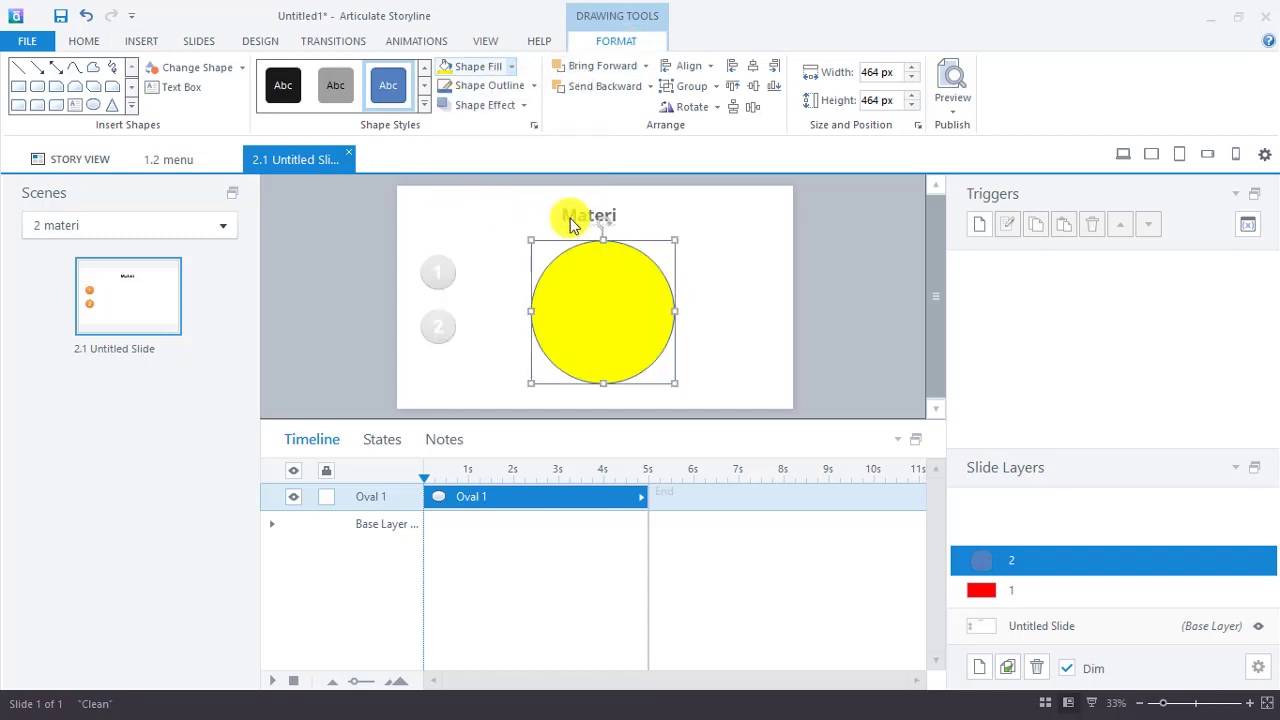
- Review layers 1 and 2, and return to the base layer with the circle labelled 1 selected
{"action": "left_click", "coordinate": [994, 592]}
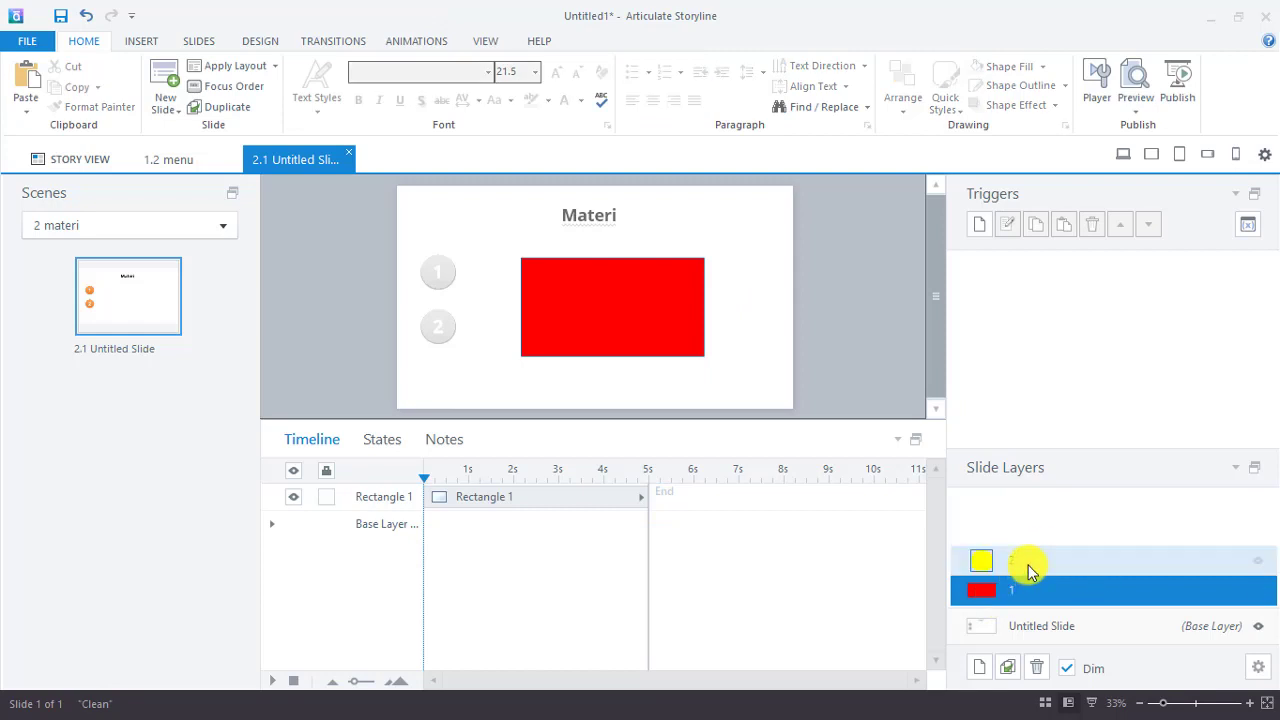
{"action": "left_click", "coordinate": [1025, 562]}
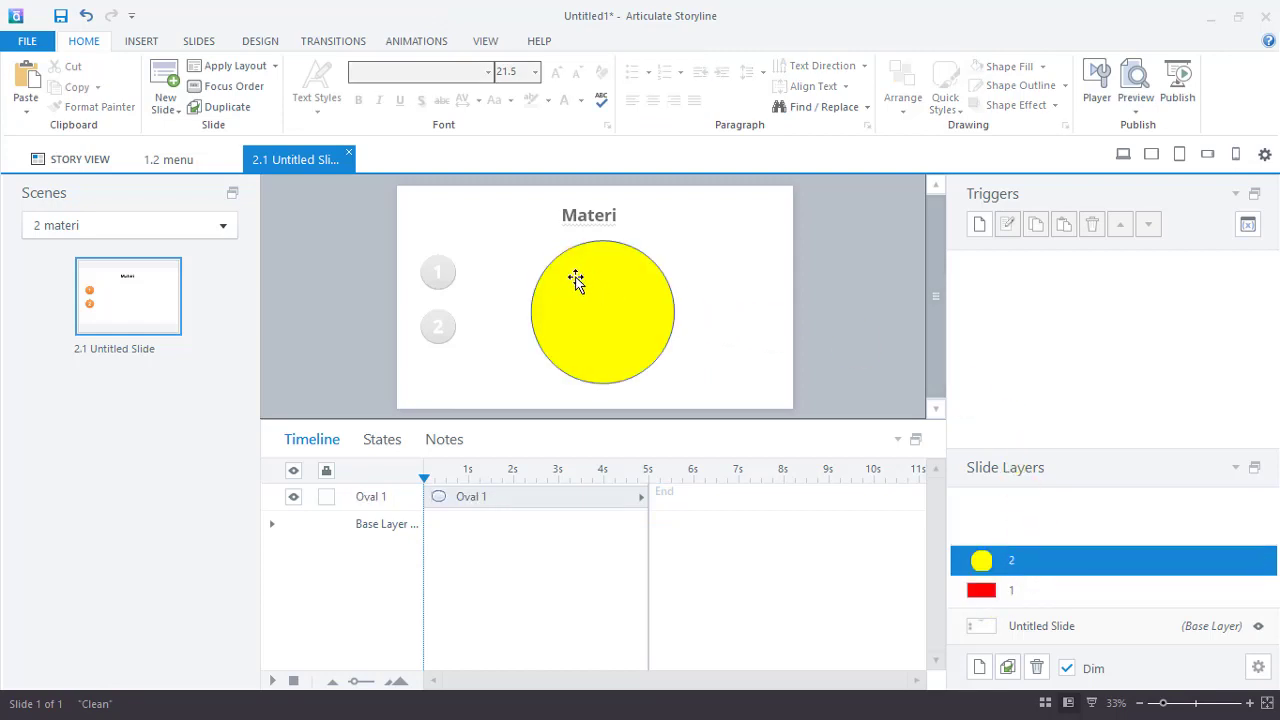
{"action": "left_click", "coordinate": [1046, 627]}
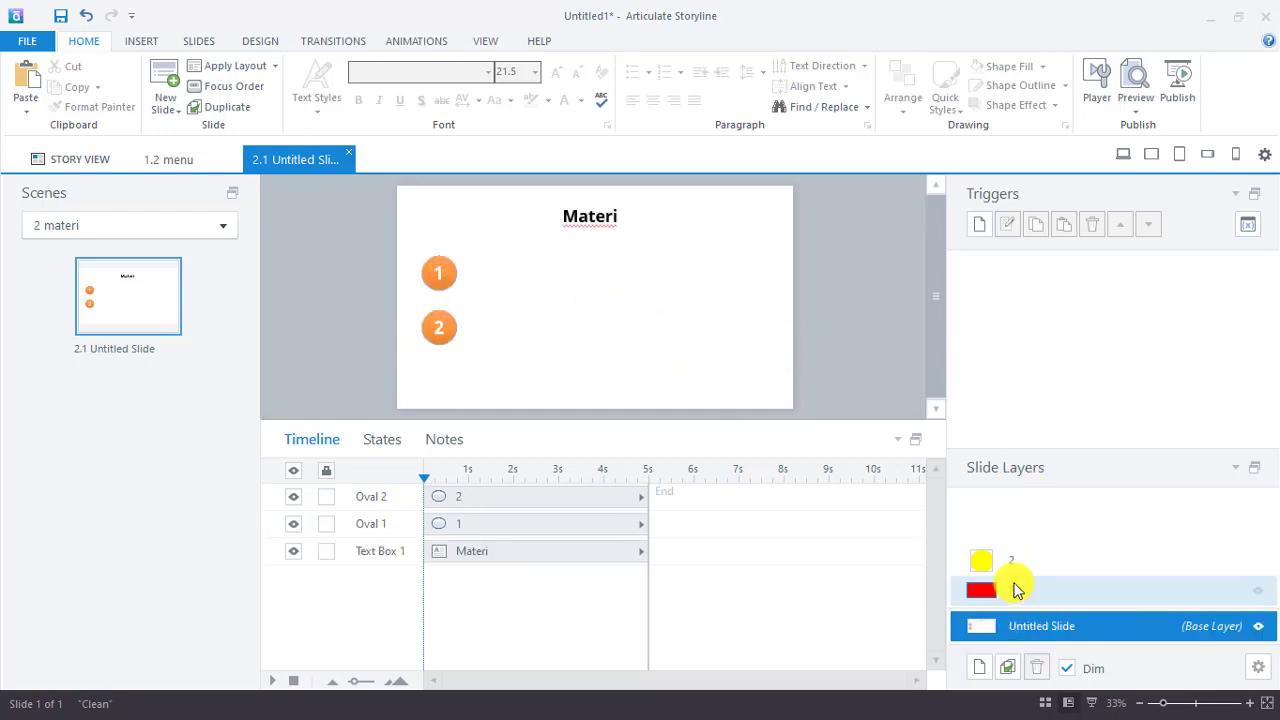
{"action": "left_click", "coordinate": [448, 283]}
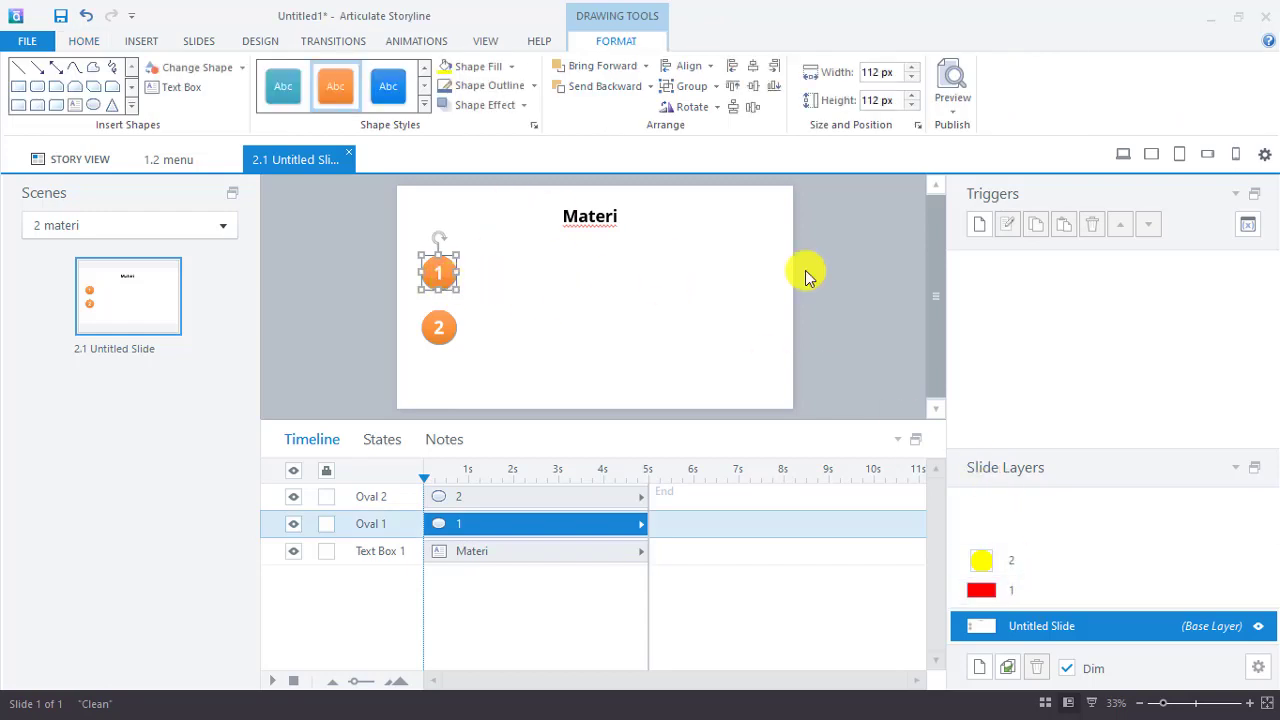
- Add a trigger to the circle labelled 1 that shows layer 1 when the event "User clicks" occurs on Oval 1
{"action": "left_click", "coordinate": [980, 225]}
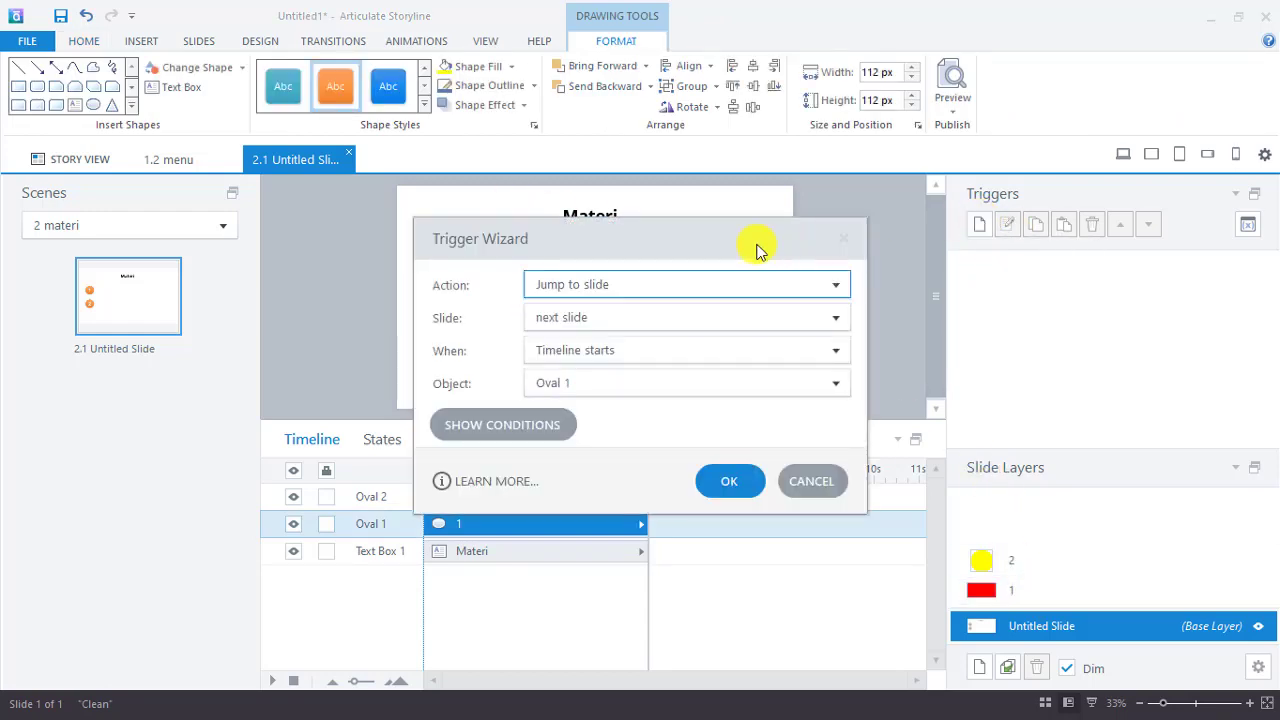
{"action": "left_click_drag", "start_coordinate": [668, 246], "coordinate": [1066, 220]}
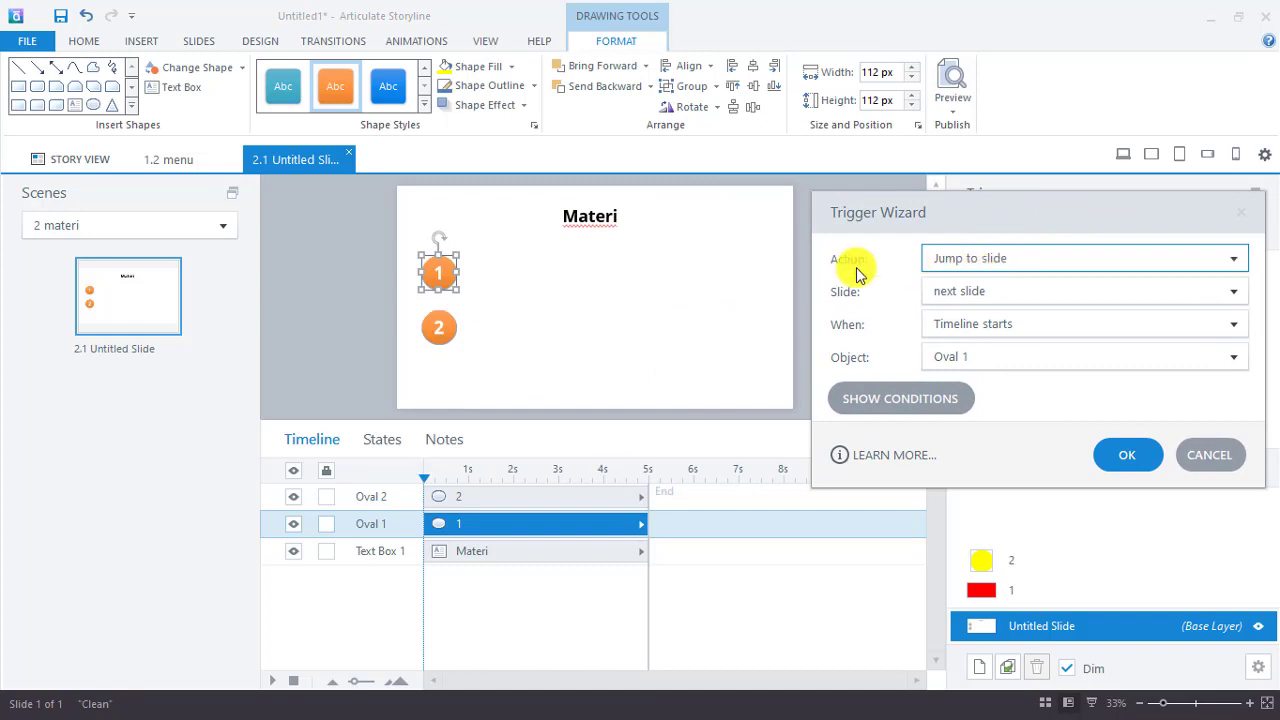
{"action": "left_click", "coordinate": [1050, 260]}
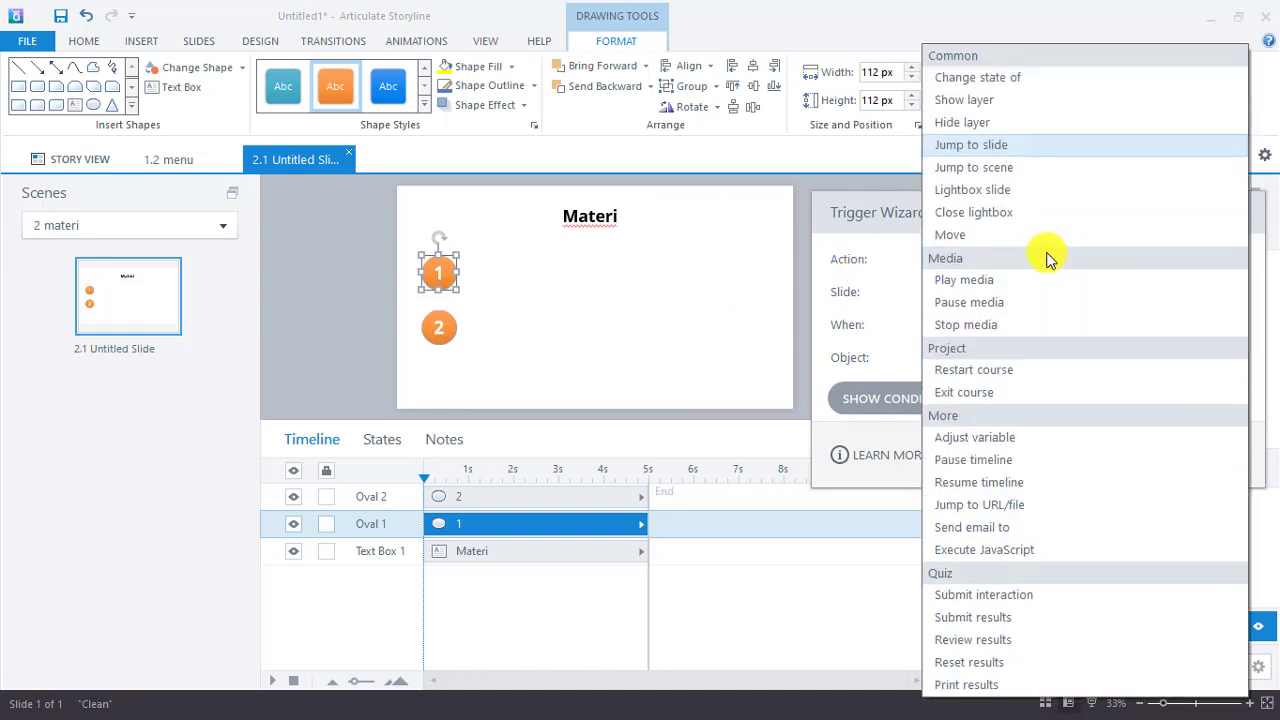
{"action": "left_click", "coordinate": [944, 103]}
{"action": "left_click_drag", "start_coordinate": [1033, 220], "coordinate": [957, 120]}
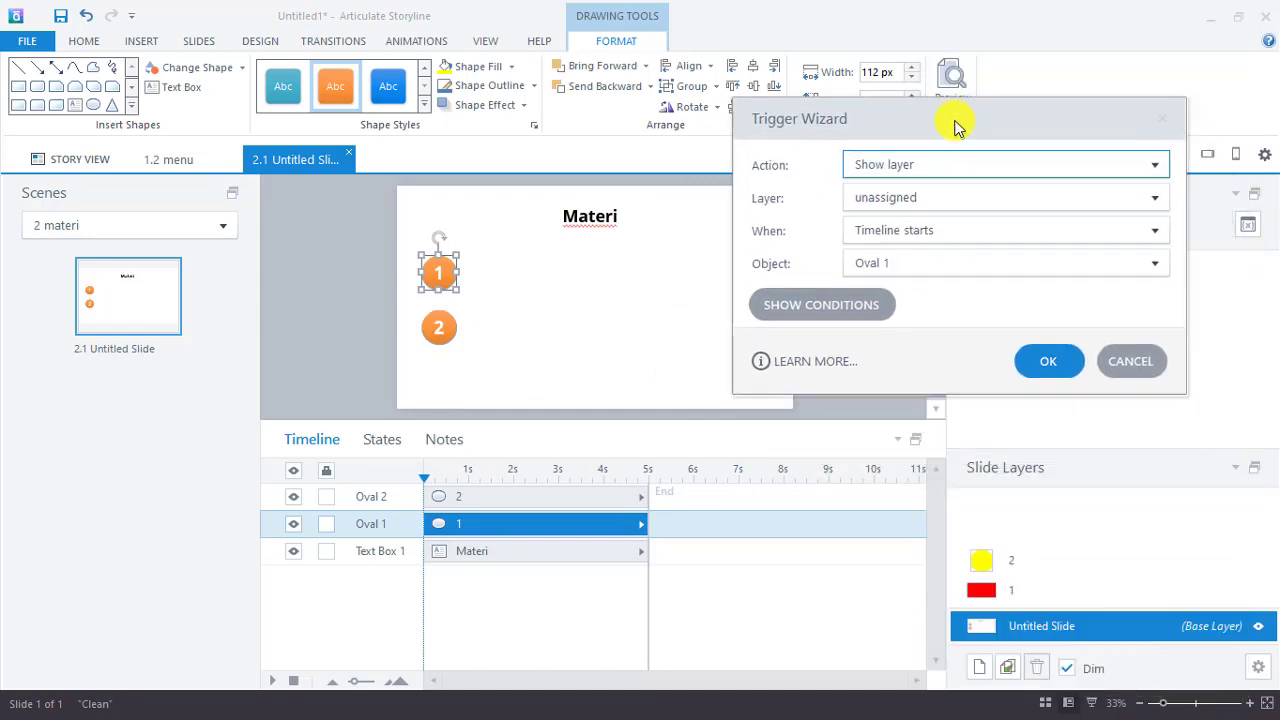
{"action": "left_click", "coordinate": [1150, 197]}
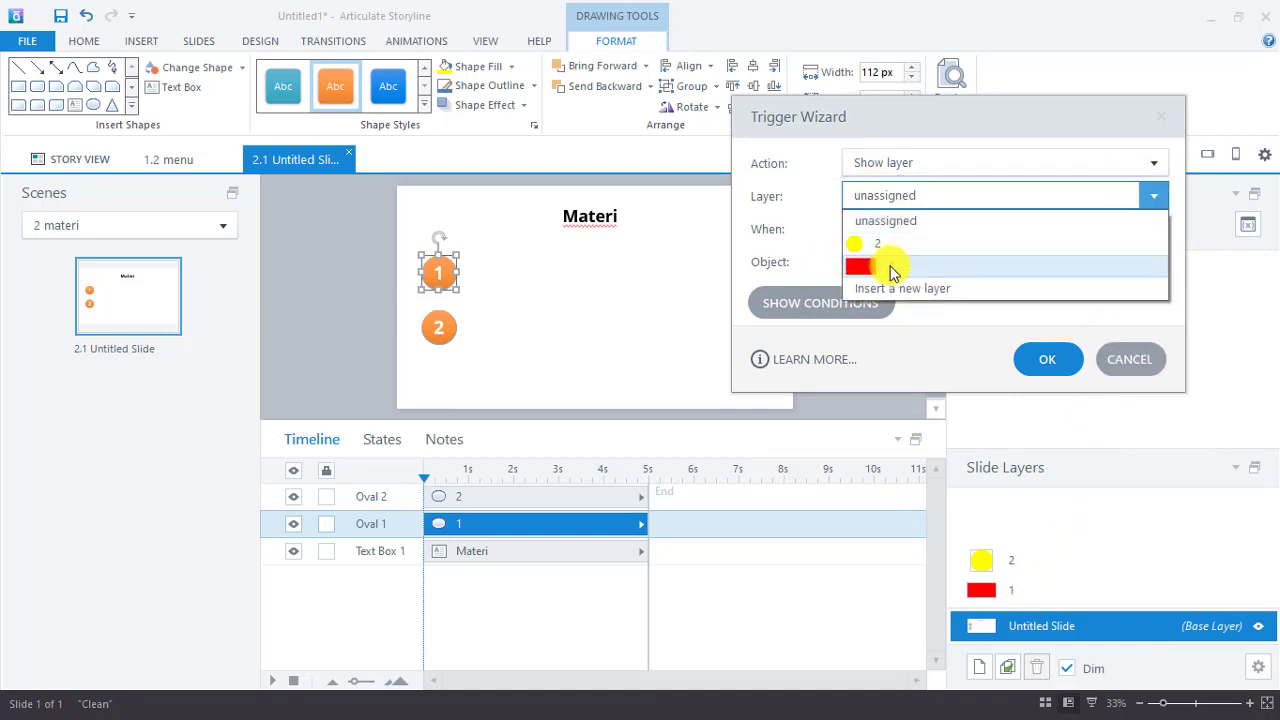
{"action": "left_click", "coordinate": [890, 266]}
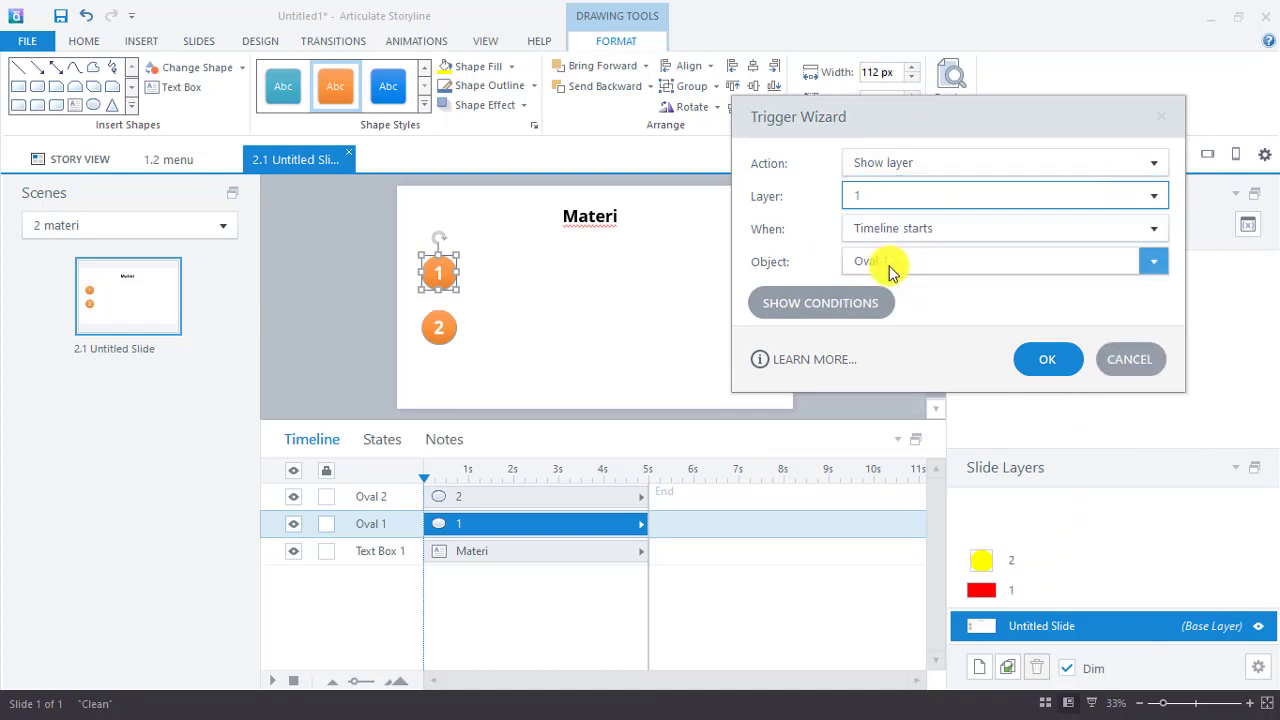
{"action": "left_click", "coordinate": [1006, 229]}
{"action": "left_click", "coordinate": [873, 127]}
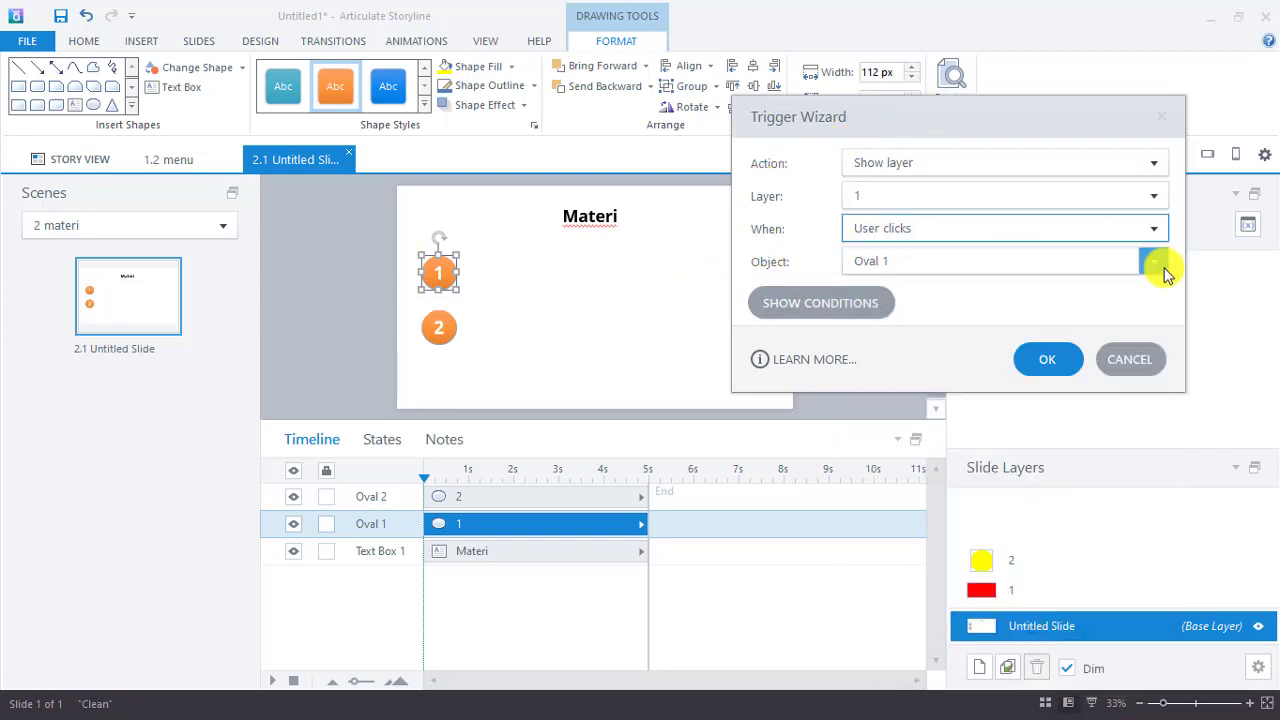
{"action": "left_click", "coordinate": [1160, 268]}
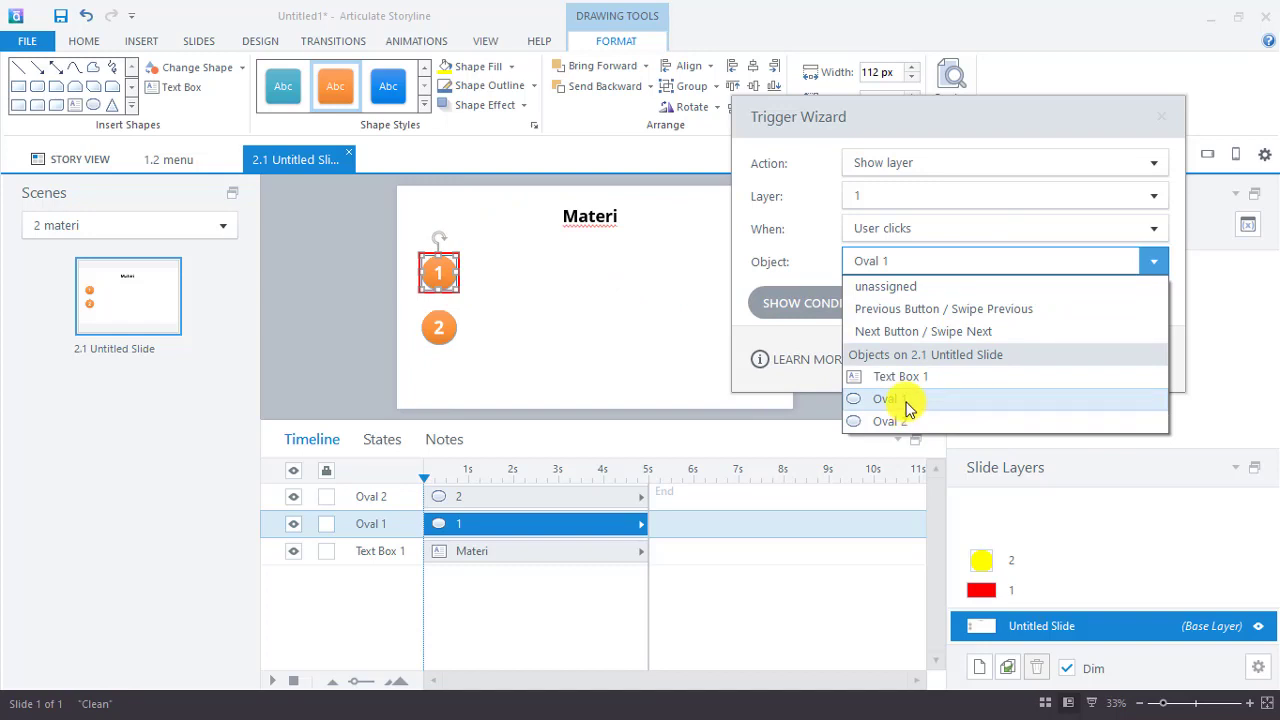
{"action": "left_click", "coordinate": [908, 399]}
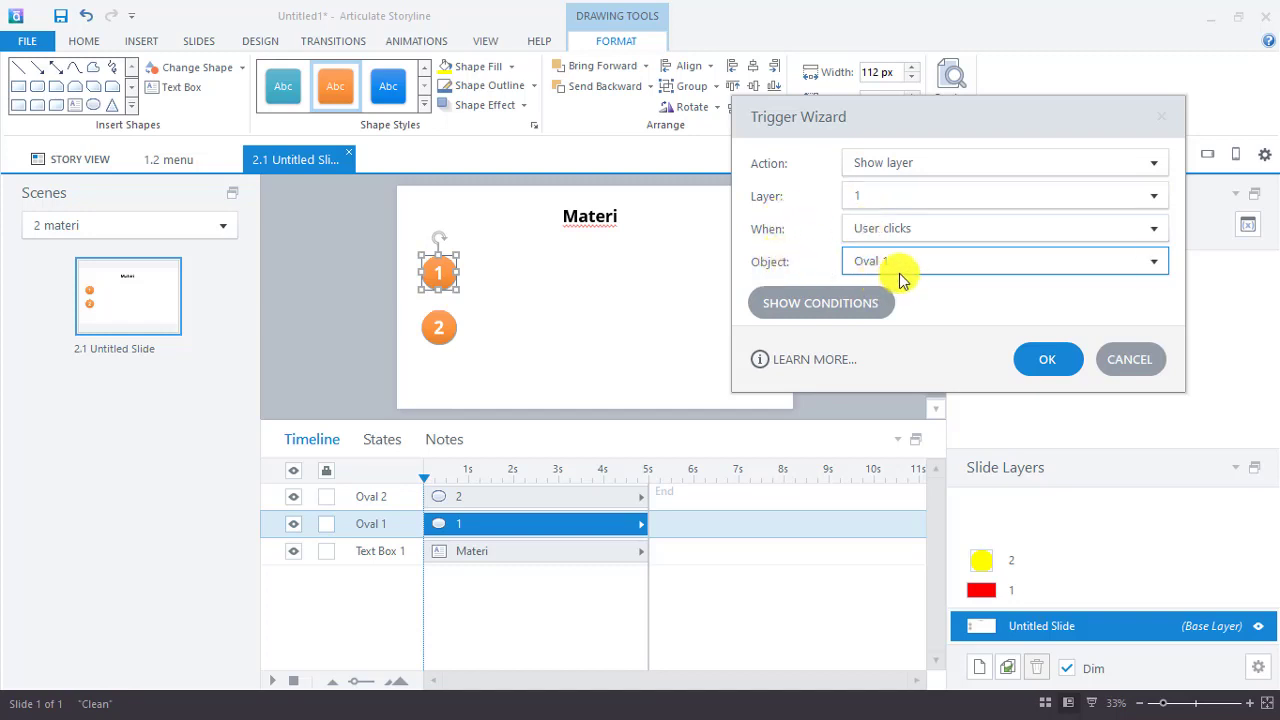
{"action": "left_click", "coordinate": [1049, 360]}
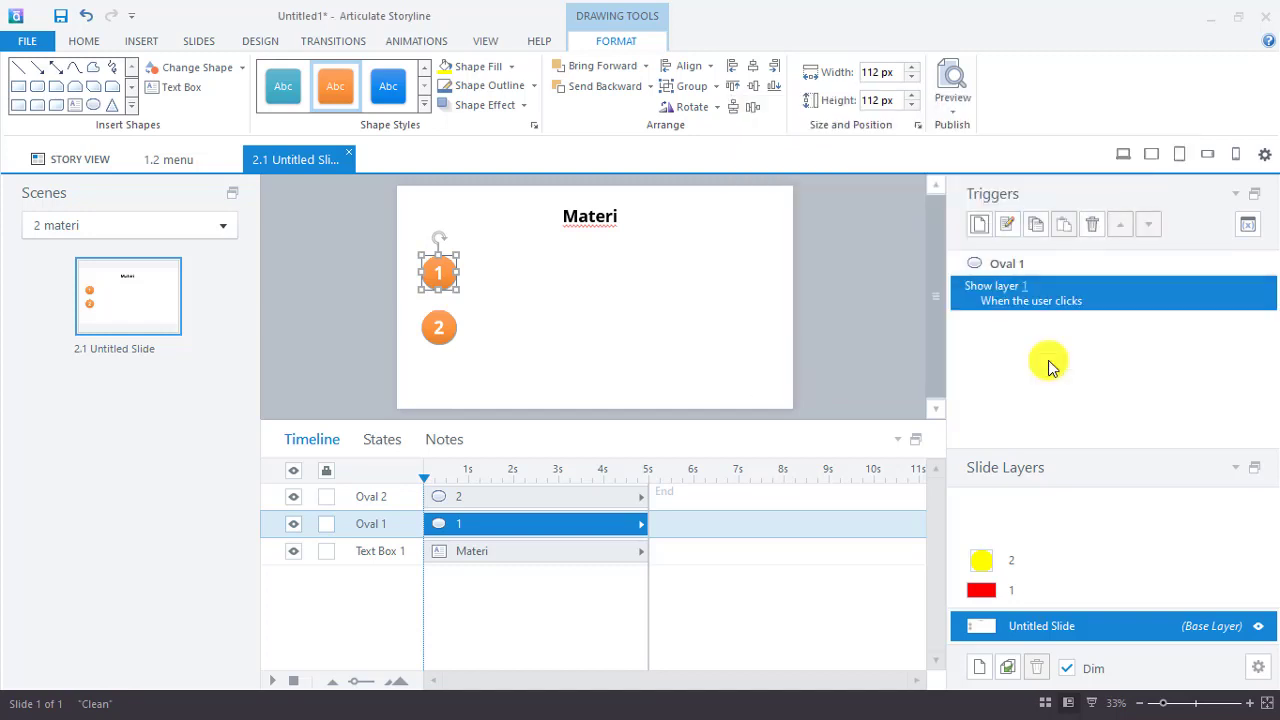
- Preview the current slide, test the circle labelled 1, and close the preview
{"action": "left_click", "coordinate": [947, 106]}
{"action": "left_click", "coordinate": [988, 128]}
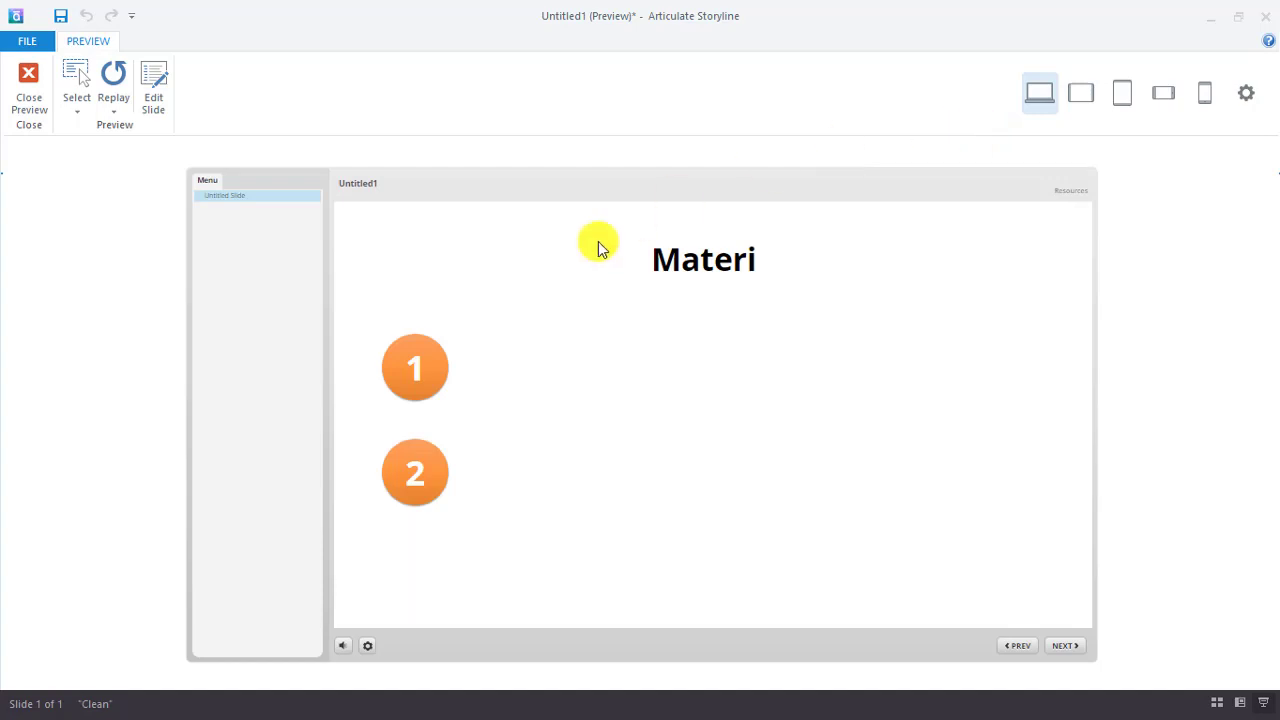
{"action": "left_click", "coordinate": [416, 371]}
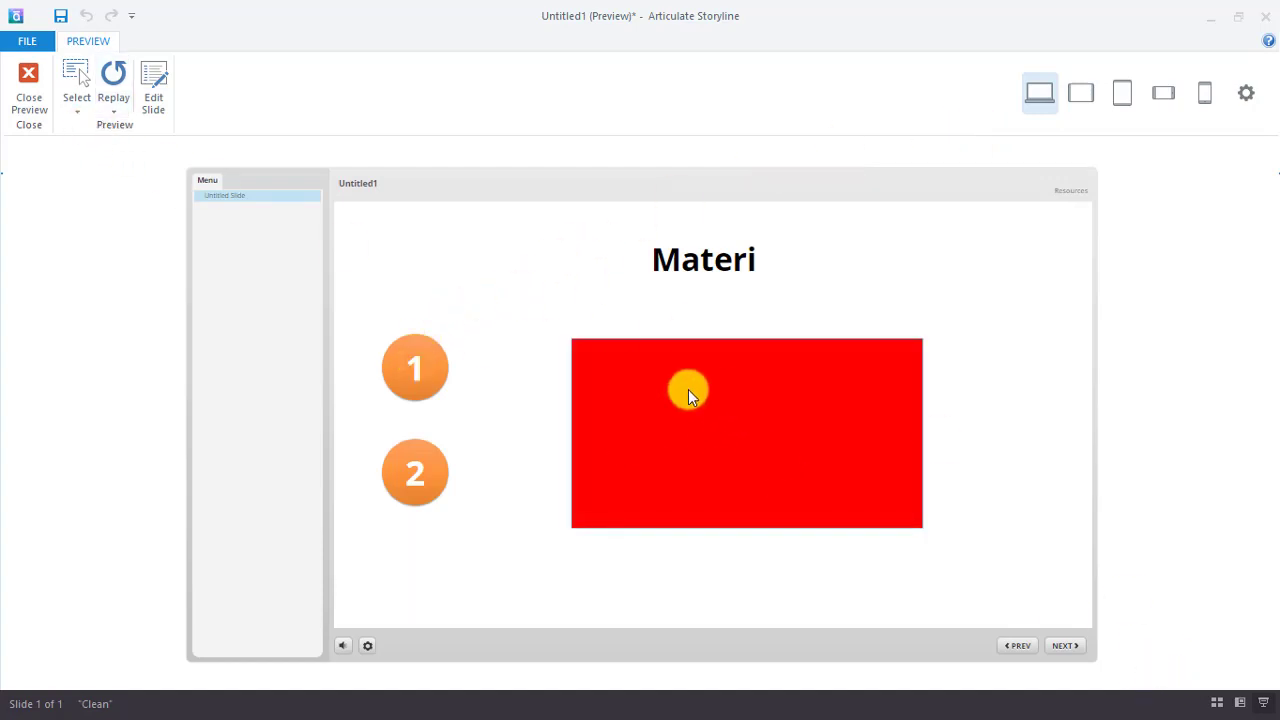
{"action": "left_click", "coordinate": [25, 90]}
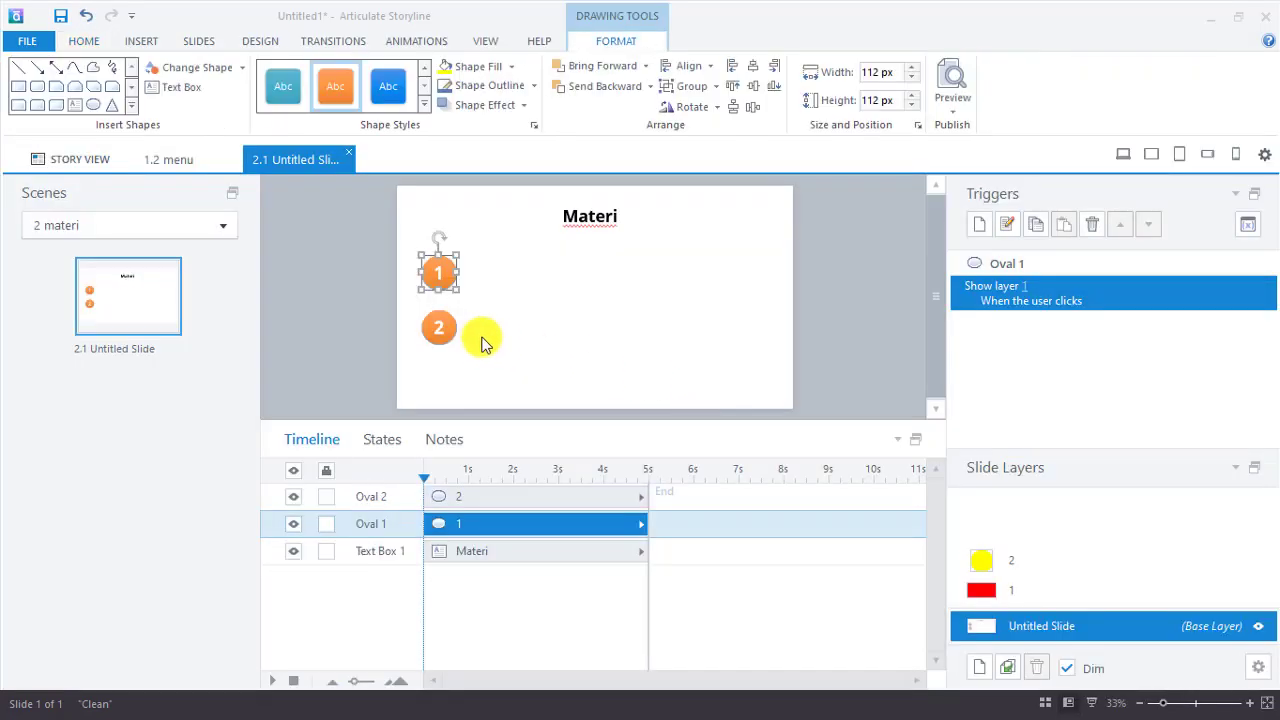
- Start a new trigger for the circle labelled 2 with the action Show layer and layer 2 as its target
{"action": "left_click", "coordinate": [440, 329]}
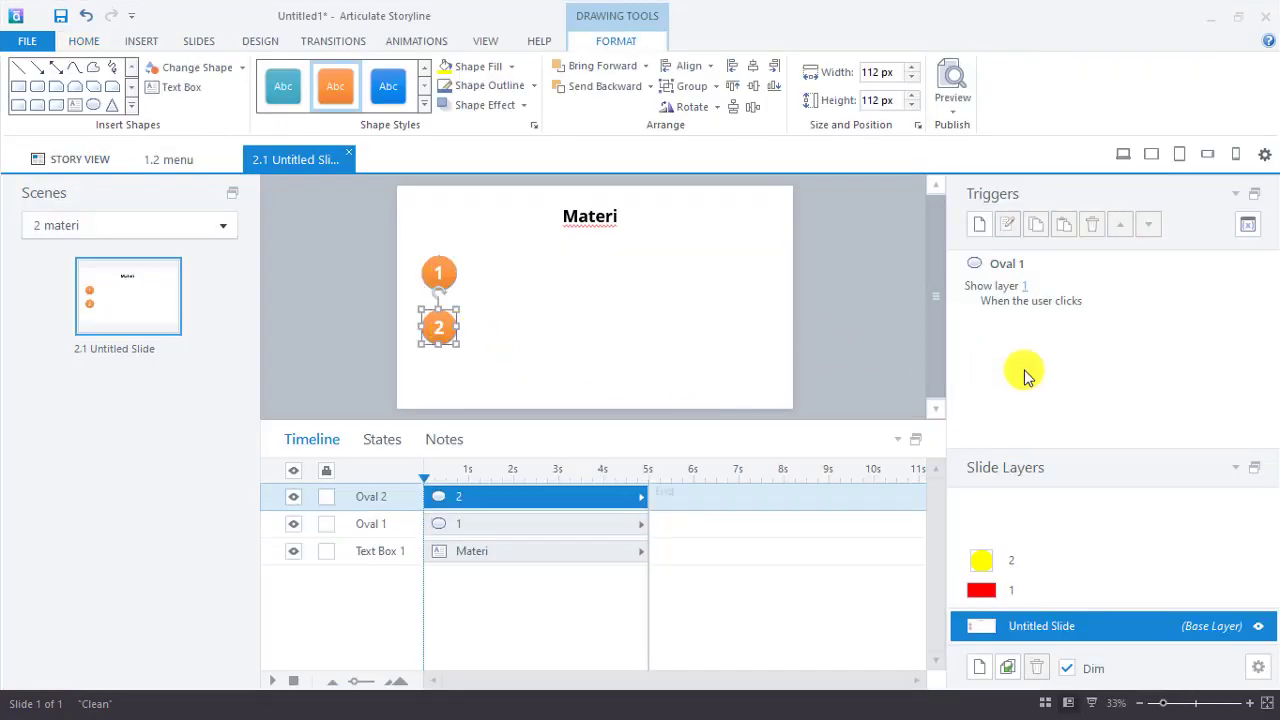
{"action": "left_click", "coordinate": [976, 226]}
{"action": "left_click_drag", "start_coordinate": [587, 260], "coordinate": [1012, 195]}
{"action": "left_click", "coordinate": [1022, 222]}
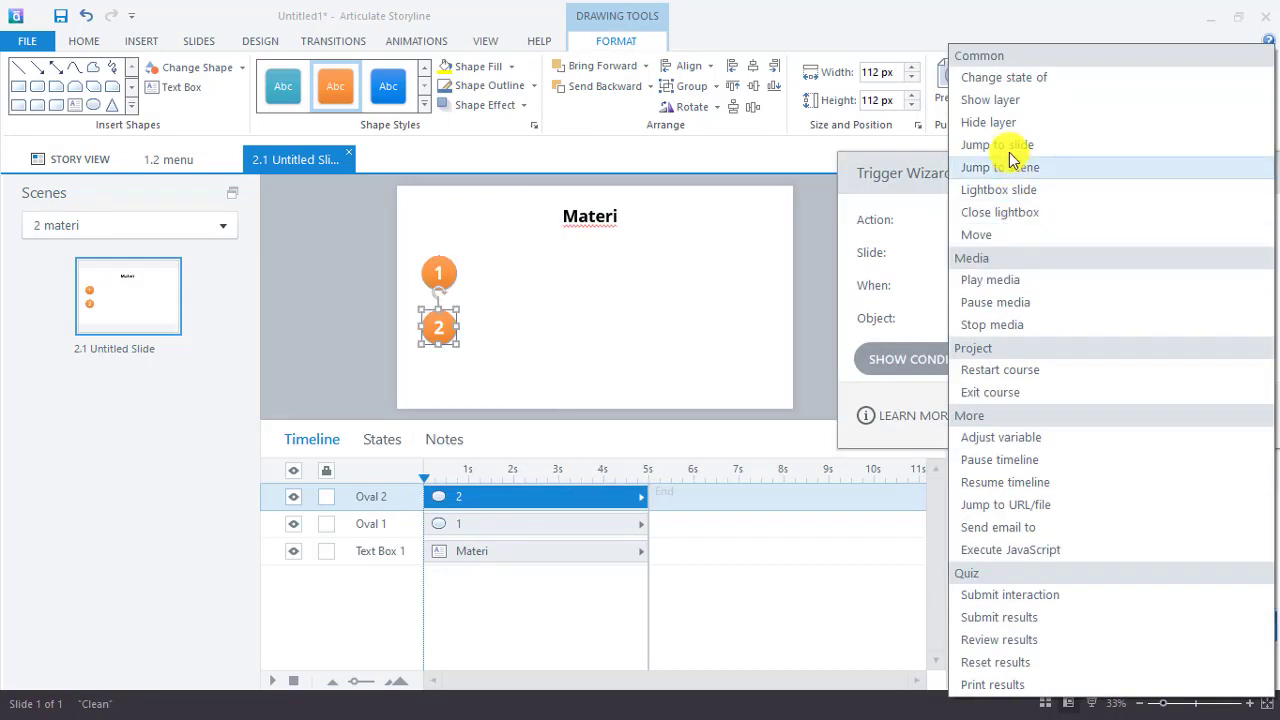
{"action": "left_click", "coordinate": [1005, 100]}
{"action": "left_click_drag", "start_coordinate": [995, 175], "coordinate": [837, 133]}
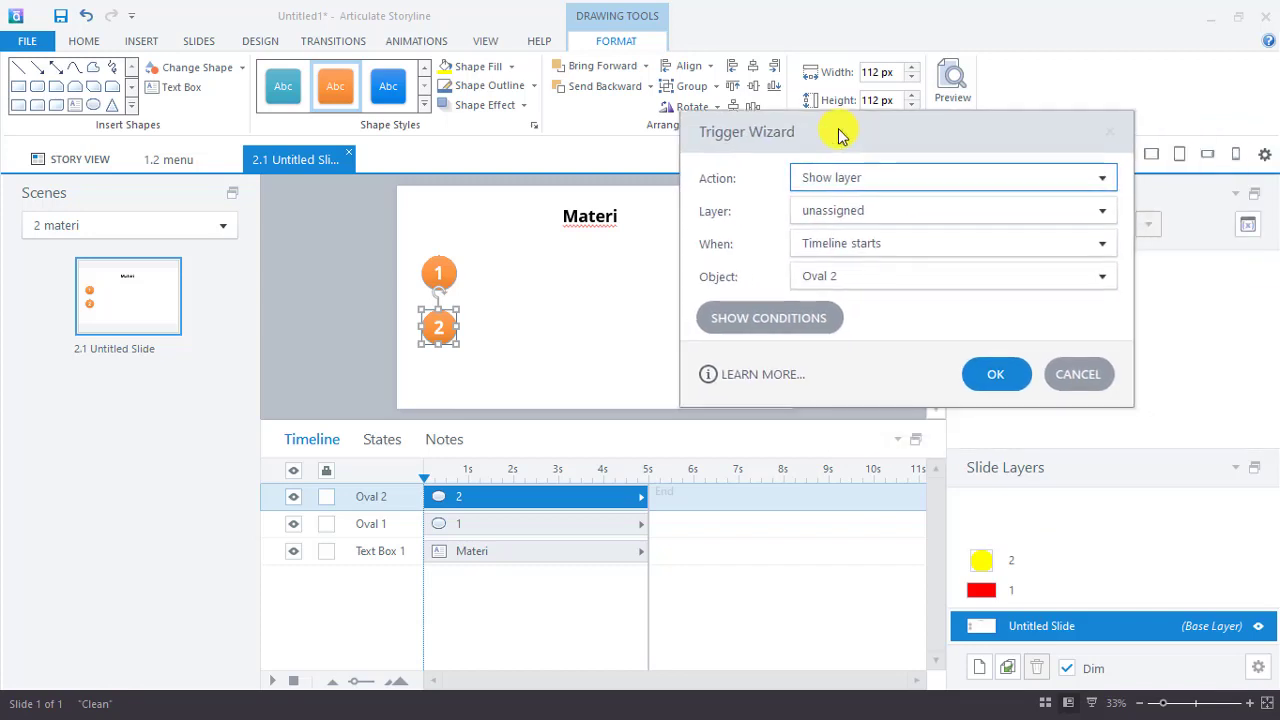
{"action": "left_click", "coordinate": [1100, 210]}
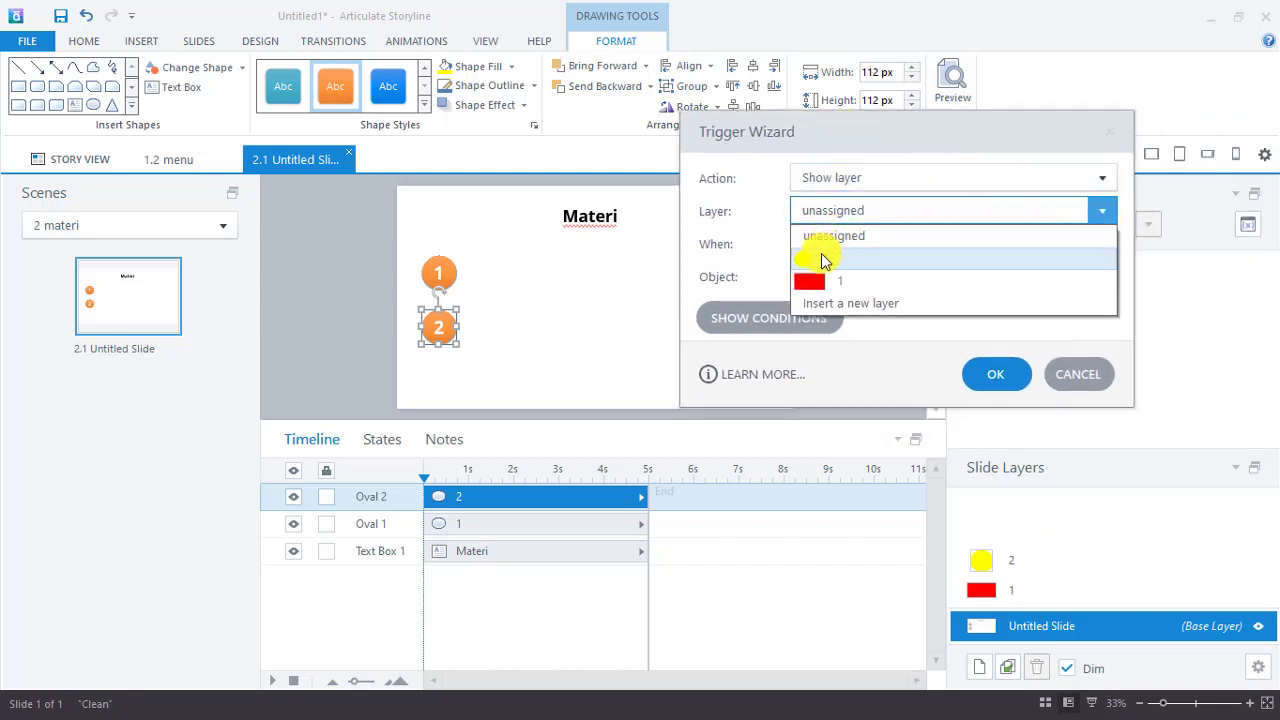
{"action": "left_click", "coordinate": [823, 260]}
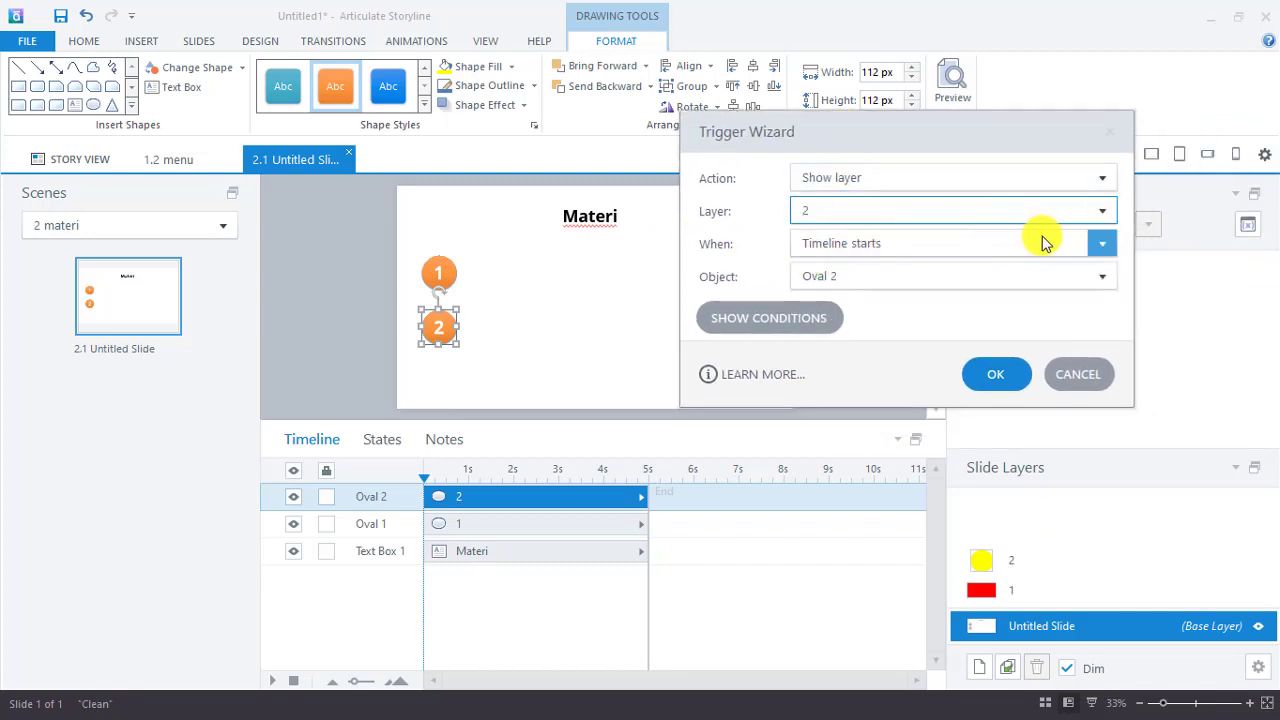
- Set the trigger's event to "Mouse hovers over" Oval 2, keep "Restore on mouse leave" enabled, and save the trigger
{"action": "left_click", "coordinate": [1101, 248]}
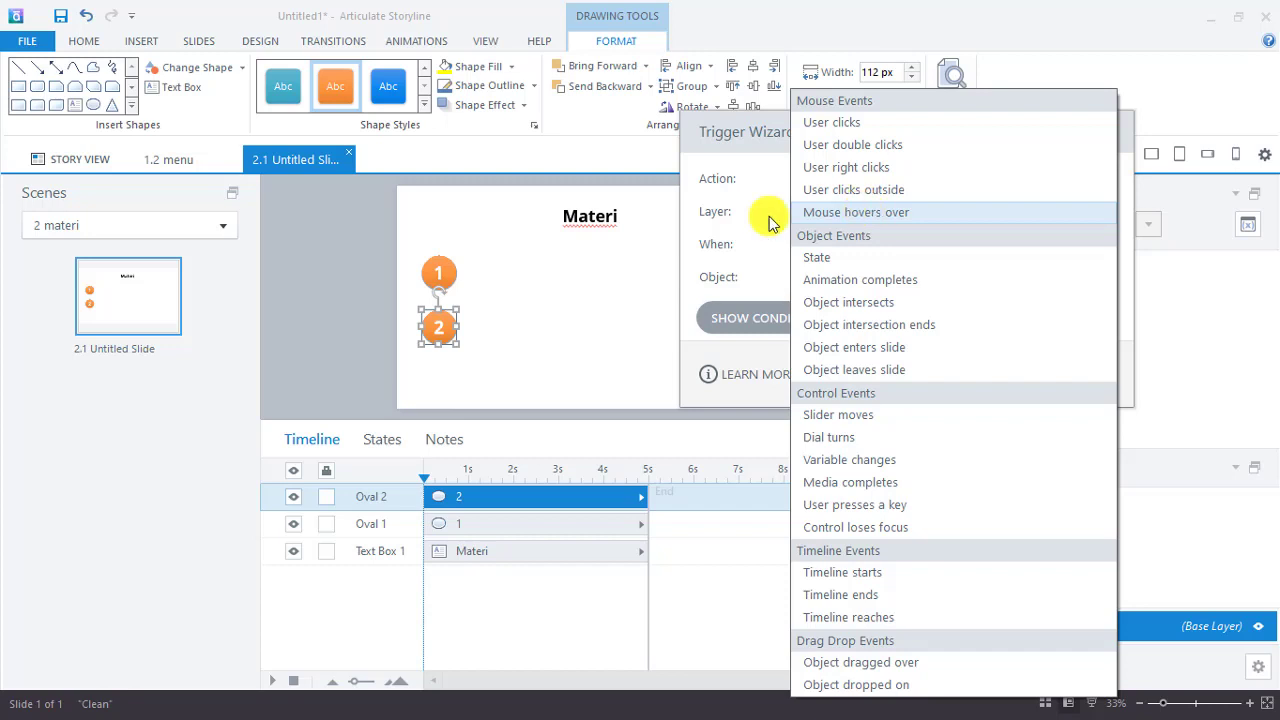
{"action": "left_click", "coordinate": [853, 214]}
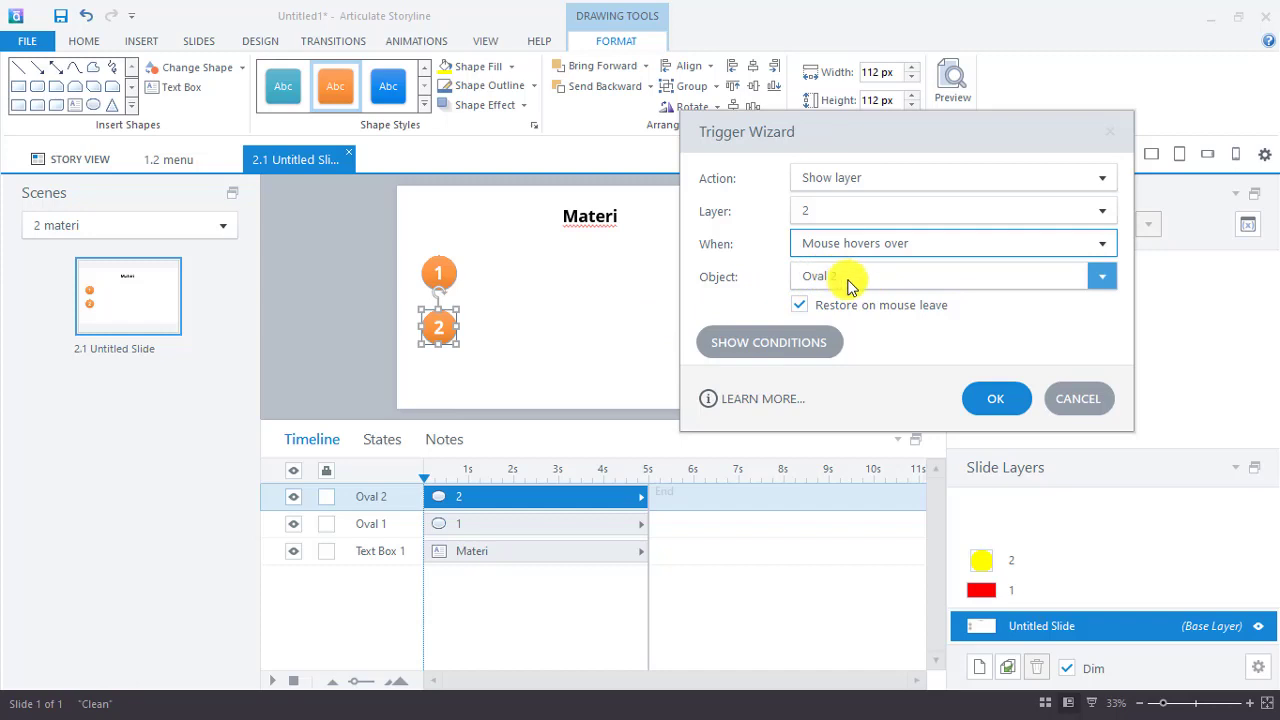
{"action": "left_click", "coordinate": [801, 306]}
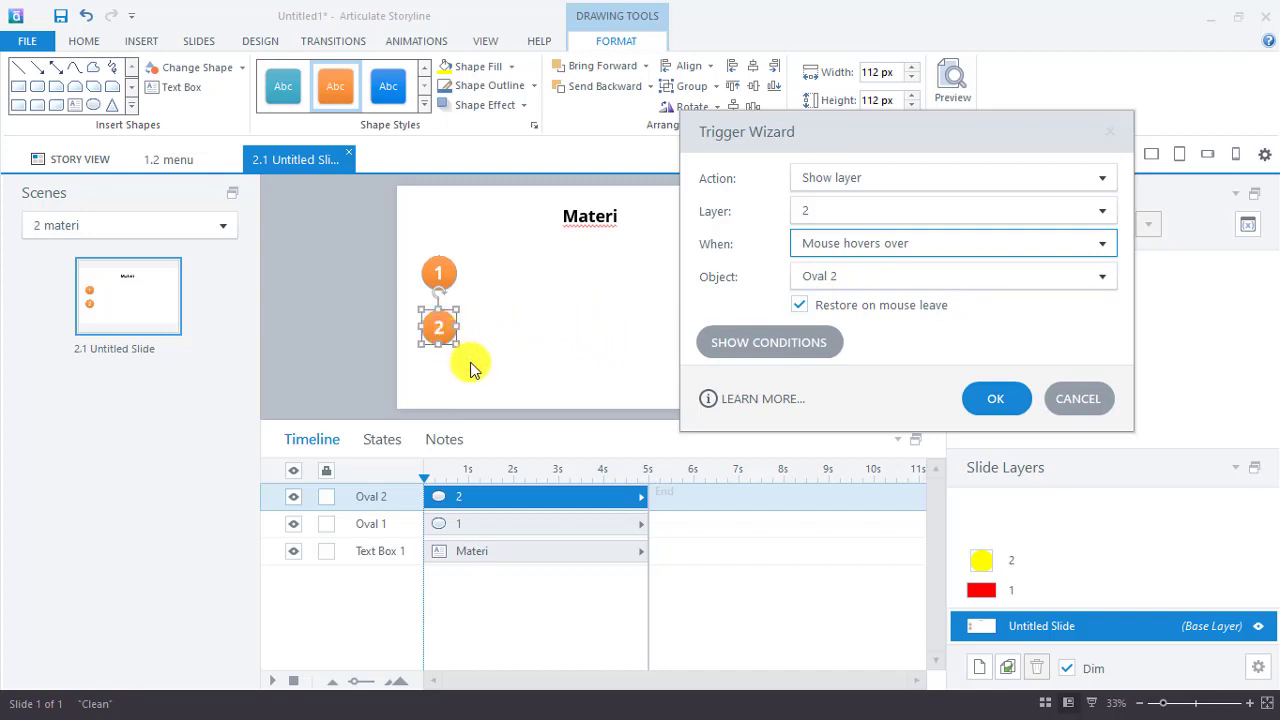
{"action": "left_click", "coordinate": [799, 306]}
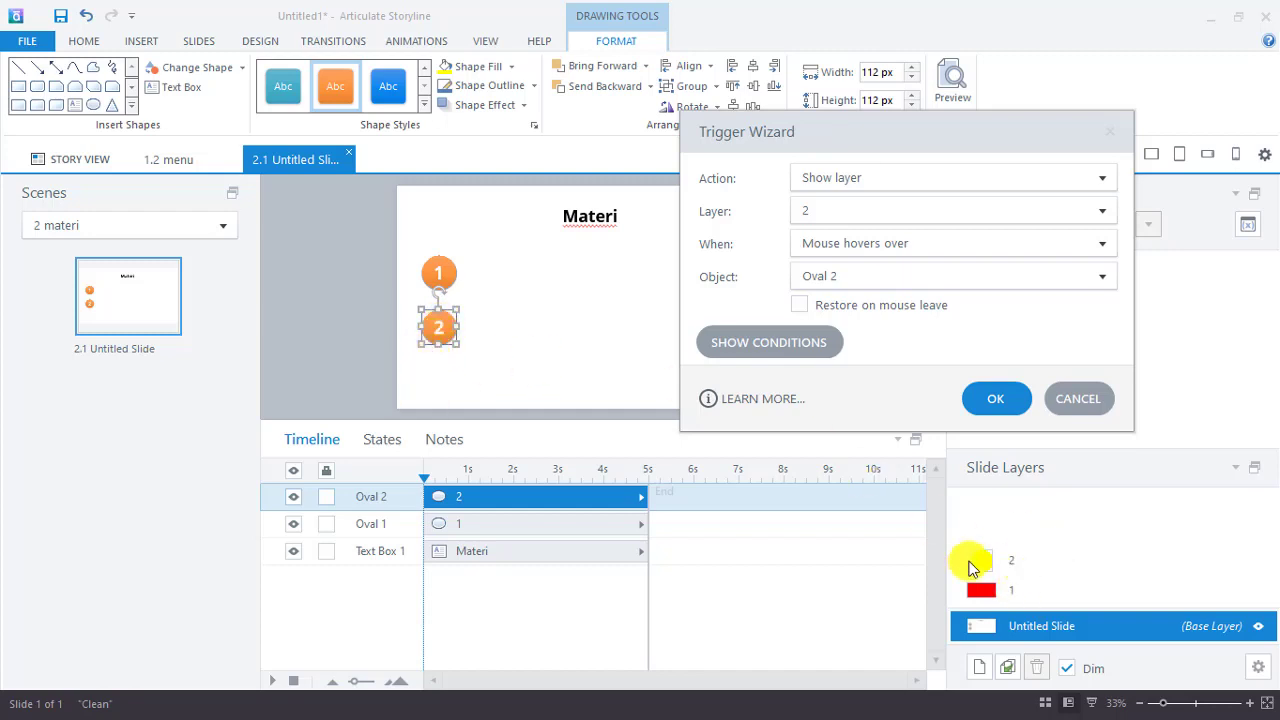
{"action": "left_click", "coordinate": [803, 307]}
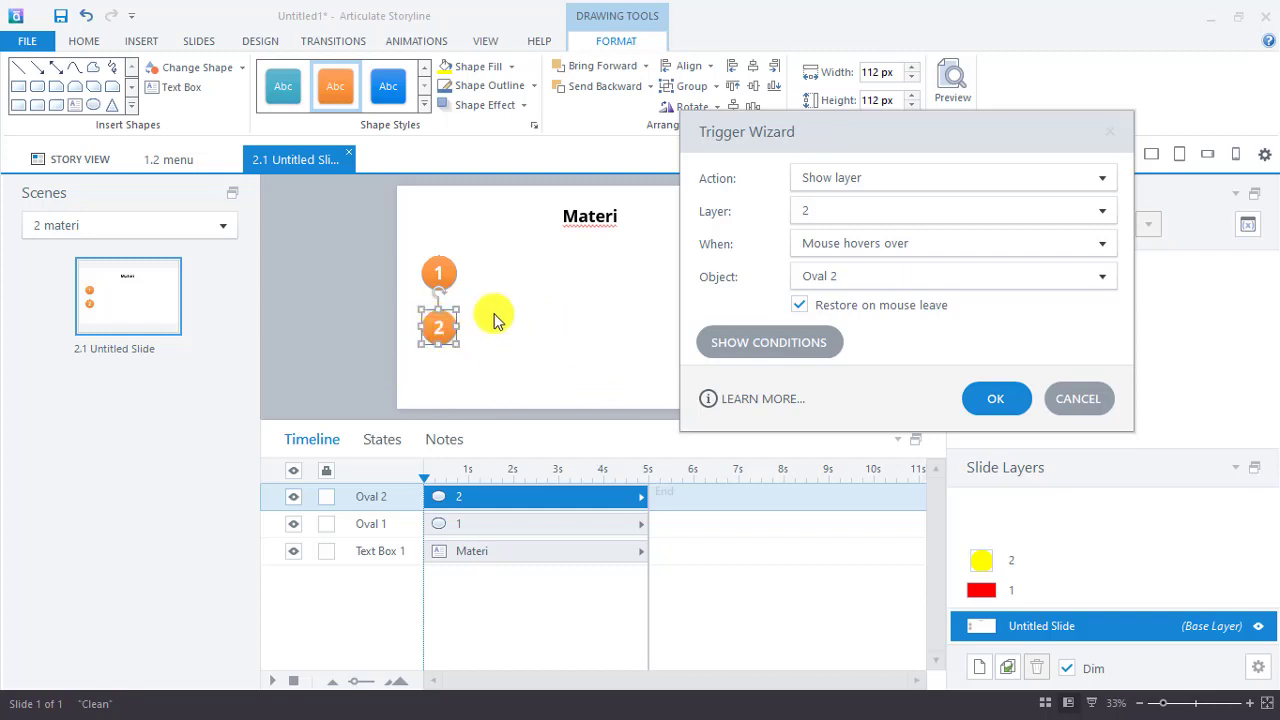
{"action": "left_click", "coordinate": [982, 400]}
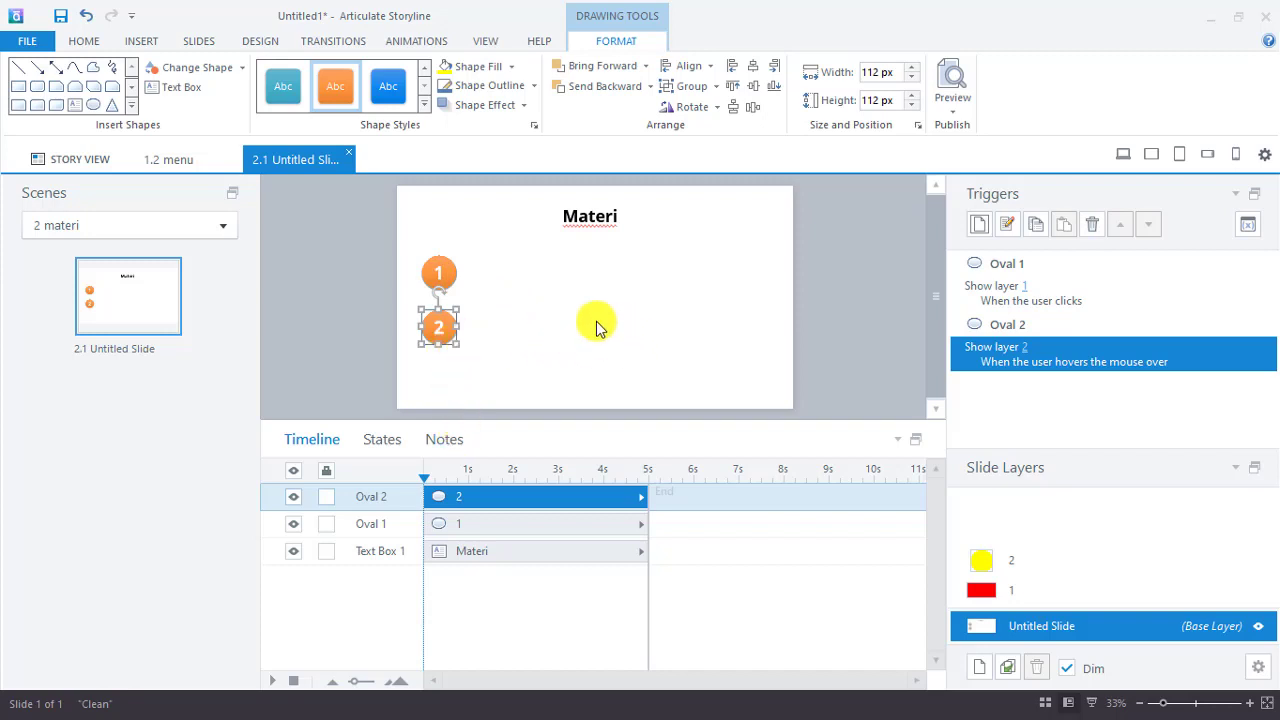
- Preview the current slide, test both numbered circles' triggers, and close the preview
{"action": "left_click", "coordinate": [948, 110]}
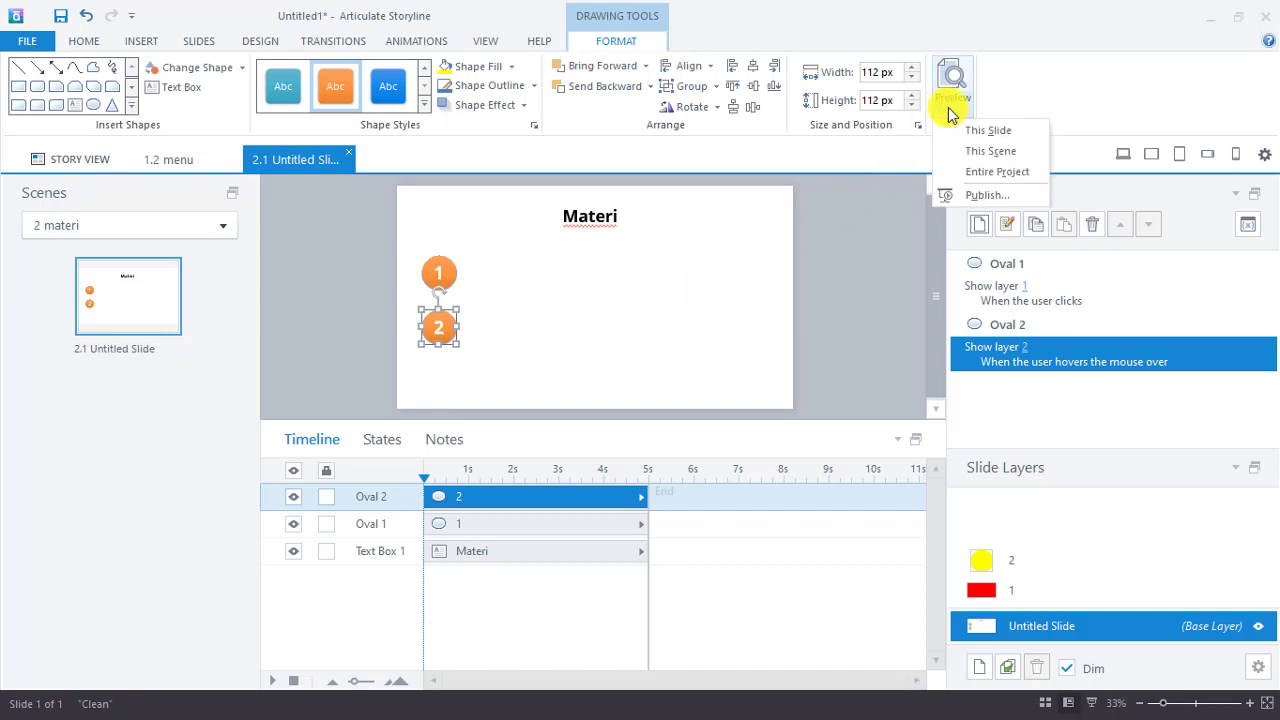
{"action": "left_click", "coordinate": [967, 131]}
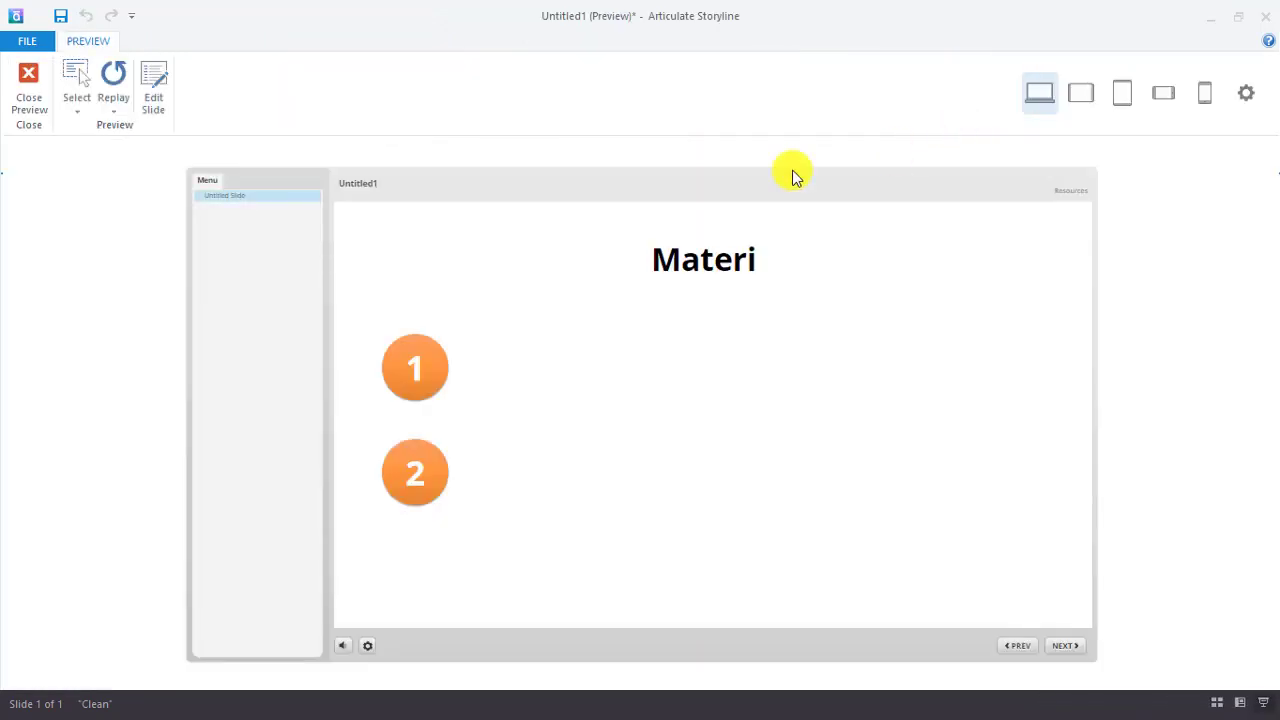
{"action": "left_click", "coordinate": [412, 366]}
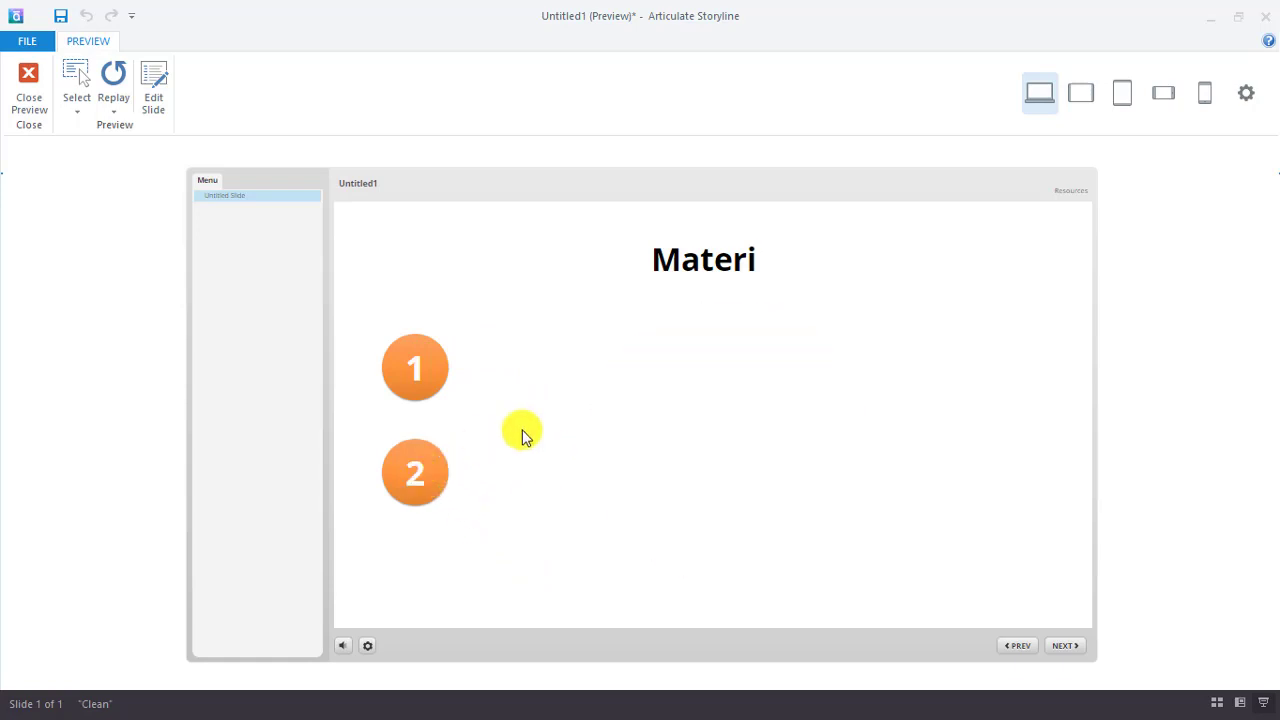
{"action": "mouse_move", "coordinate": [392, 467]}
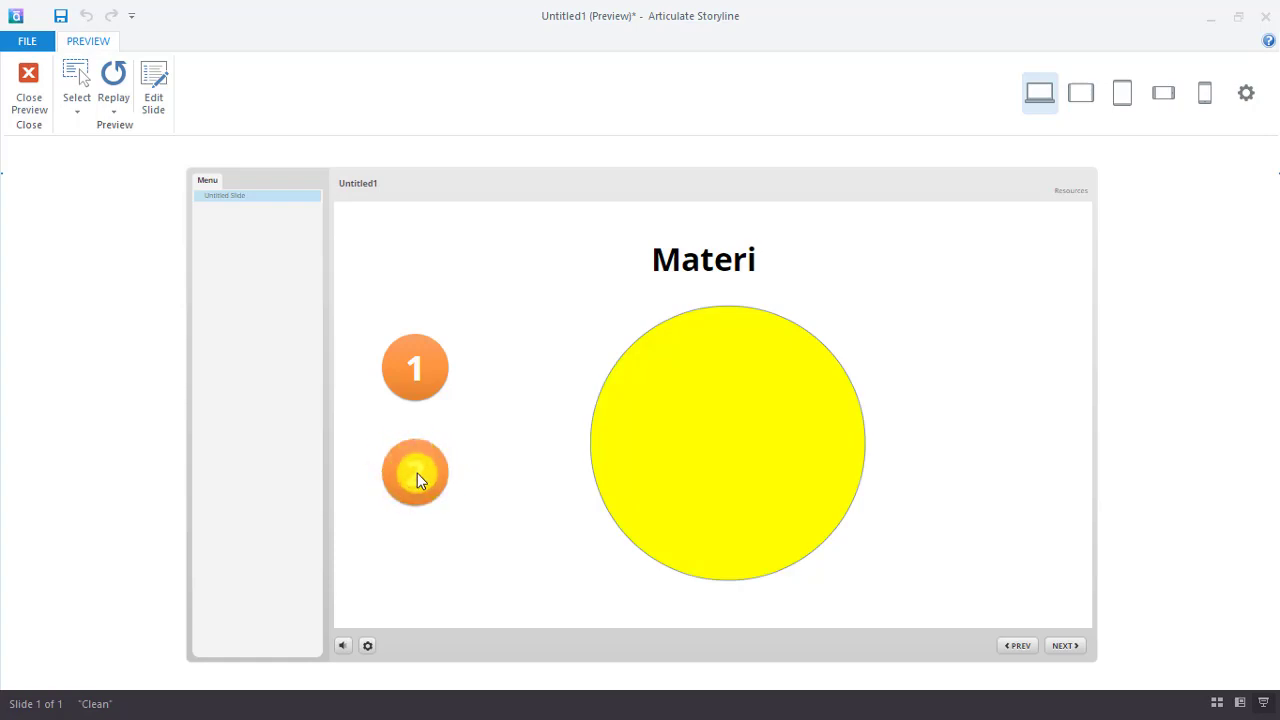
{"action": "left_click", "coordinate": [36, 92]}
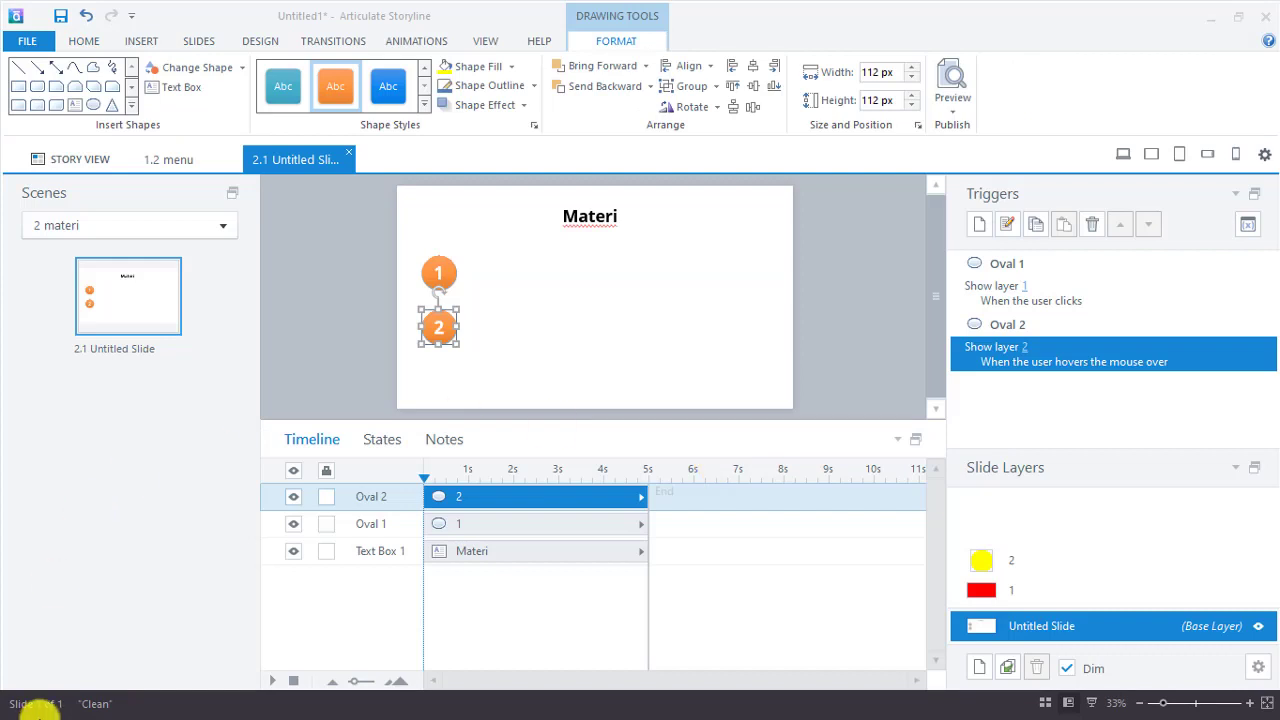
- Switch to Notepad, review the list of Storyline lesson topics, and return to Storyline
{"action": "key", "text": "super"}
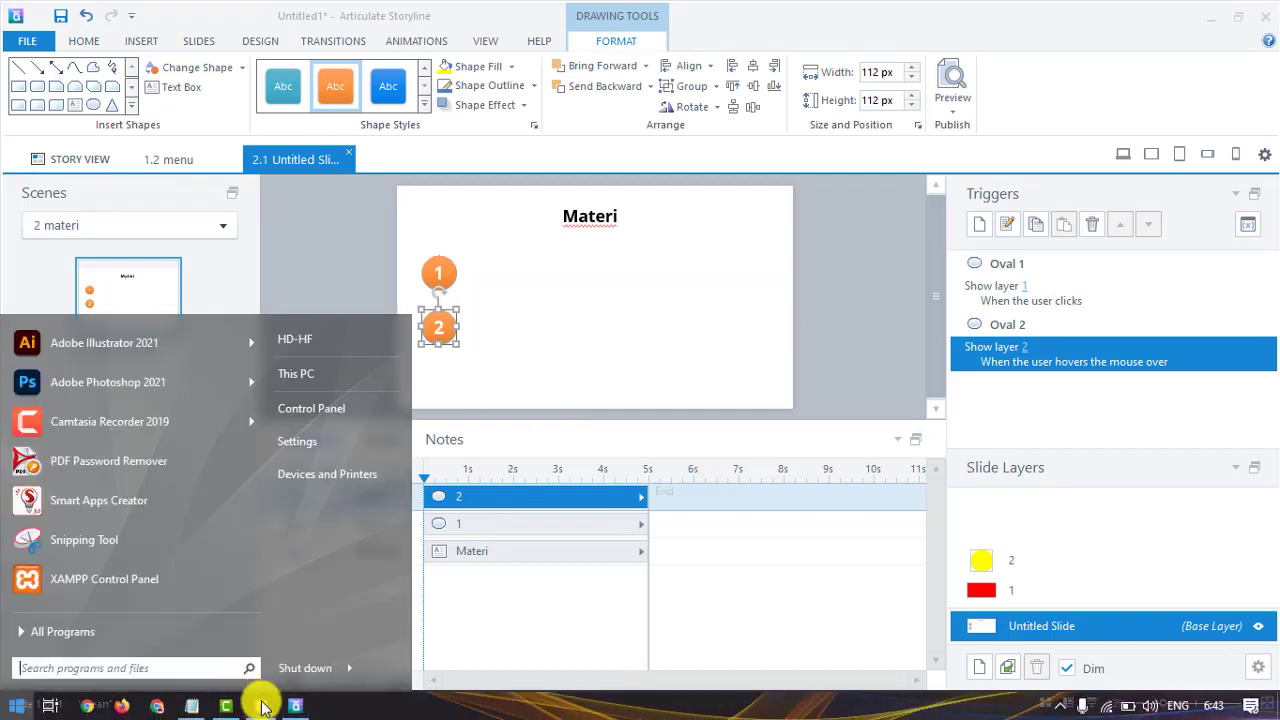
{"action": "left_click", "coordinate": [192, 706]}
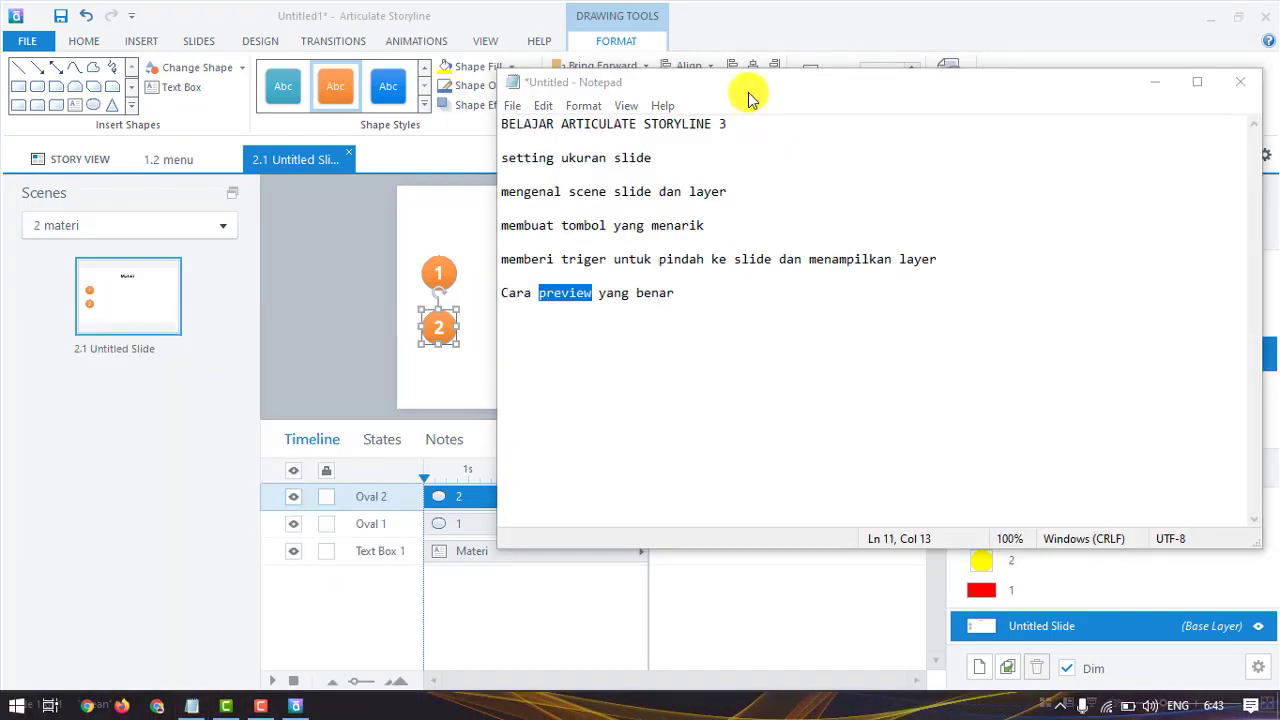
{"action": "left_click_drag", "start_coordinate": [749, 90], "coordinate": [810, 106]}
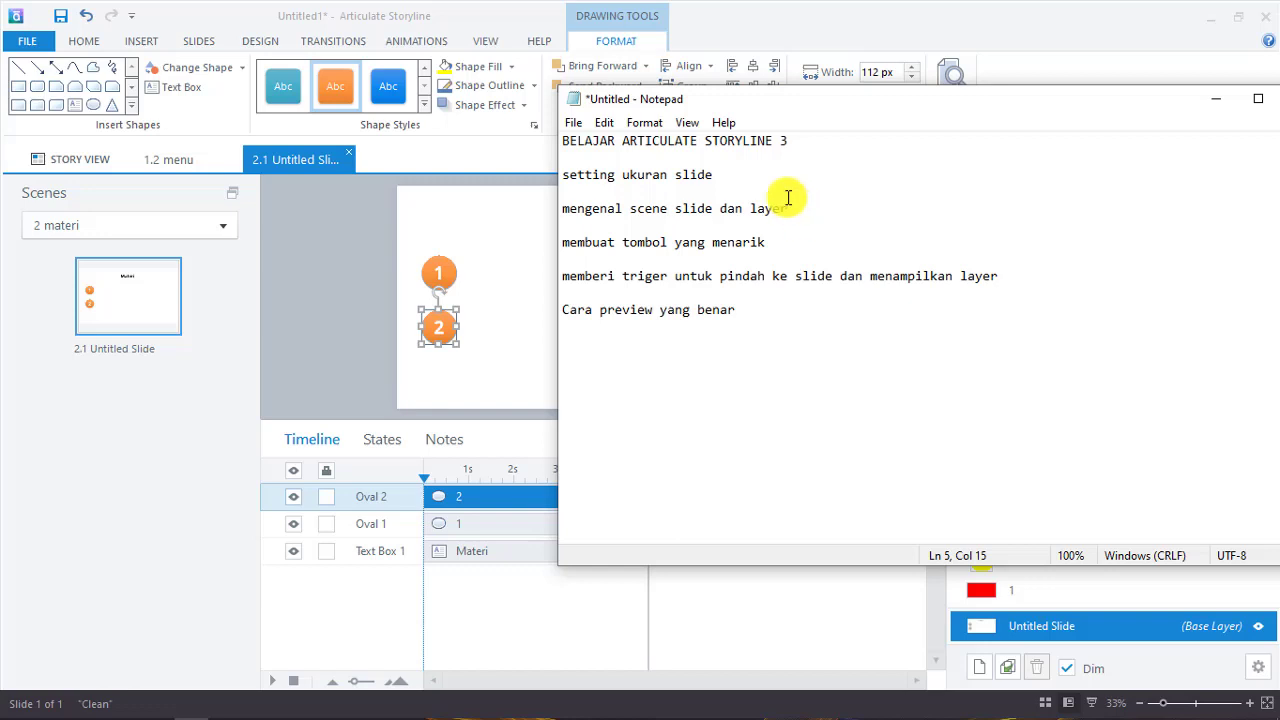
{"action": "double_click", "coordinate": [692, 210]}
{"action": "left_click", "coordinate": [699, 211]}
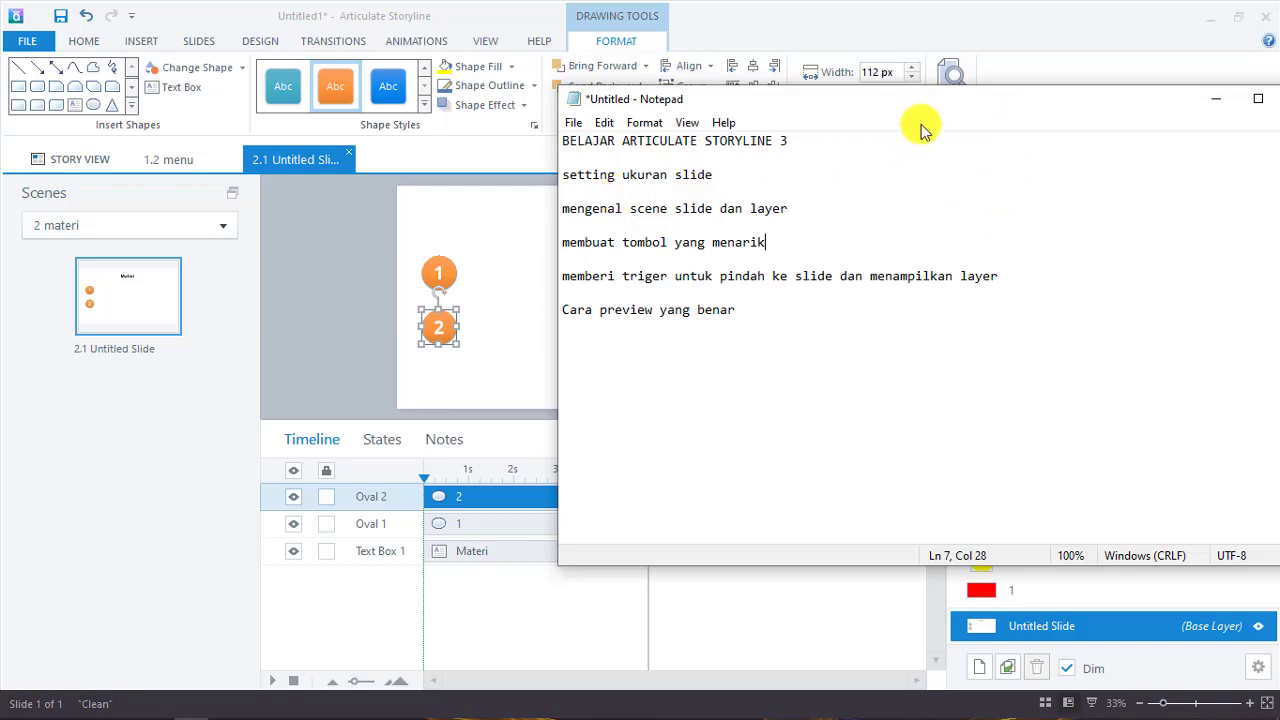
{"action": "left_click_drag", "start_coordinate": [928, 100], "coordinate": [565, 192]}
{"action": "left_click", "coordinate": [734, 214]}
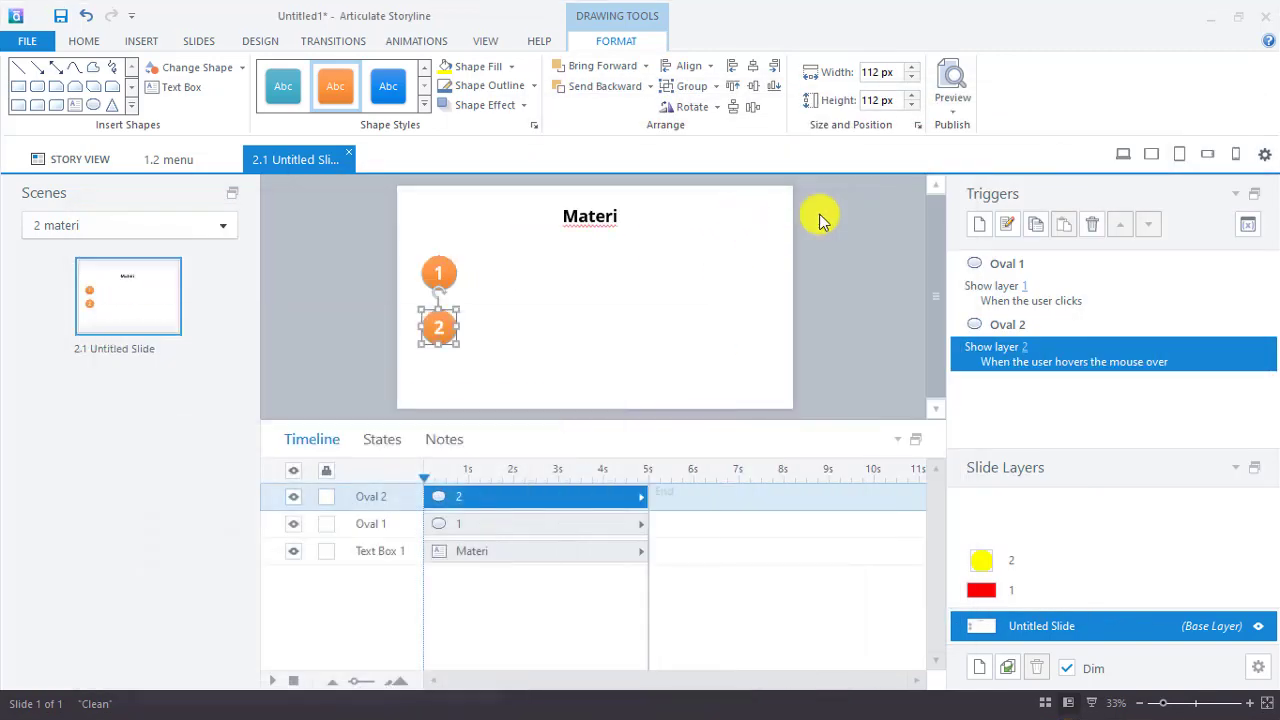
- Switch to the story view and examine how the slides of the opening and materi scenes are connected
{"action": "left_click", "coordinate": [950, 108]}
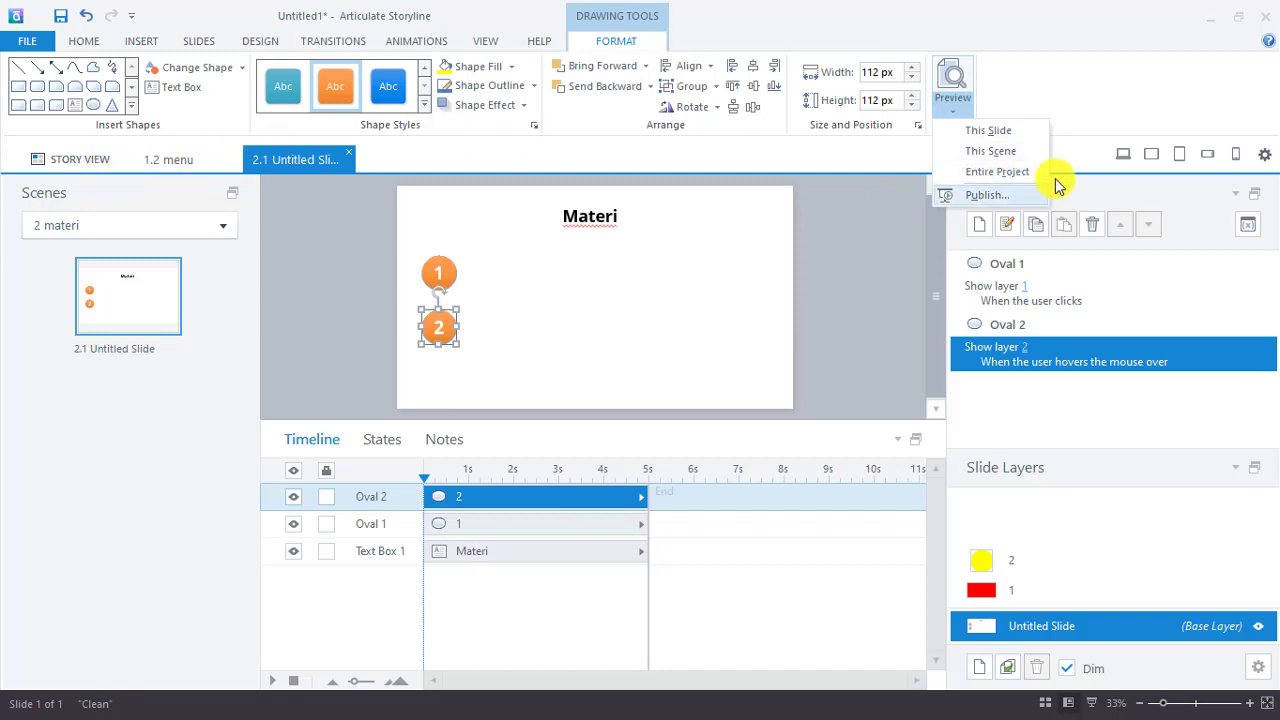
{"action": "left_click", "coordinate": [91, 170]}
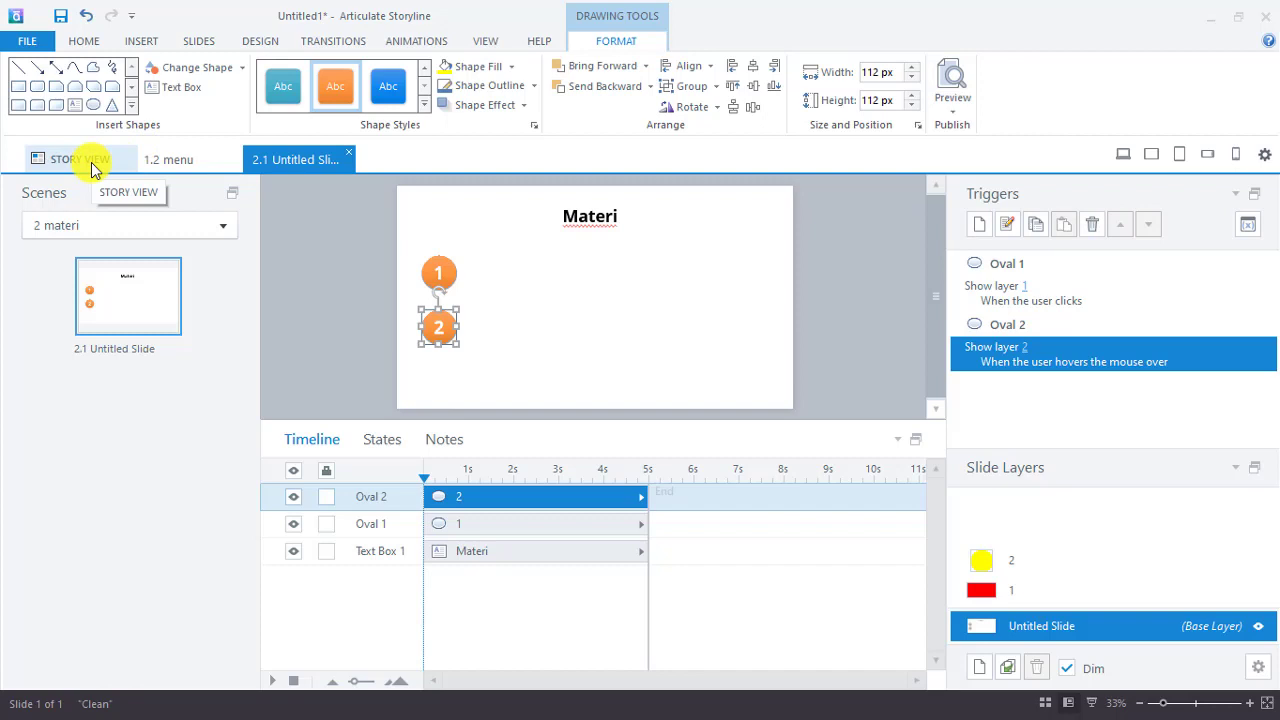
{"action": "left_click", "coordinate": [80, 158]}
{"action": "scroll", "coordinate": [586, 480], "scroll_direction": "down", "scroll_amount": 1}
{"action": "scroll", "coordinate": [588, 487], "scroll_direction": "up", "scroll_amount": 1}
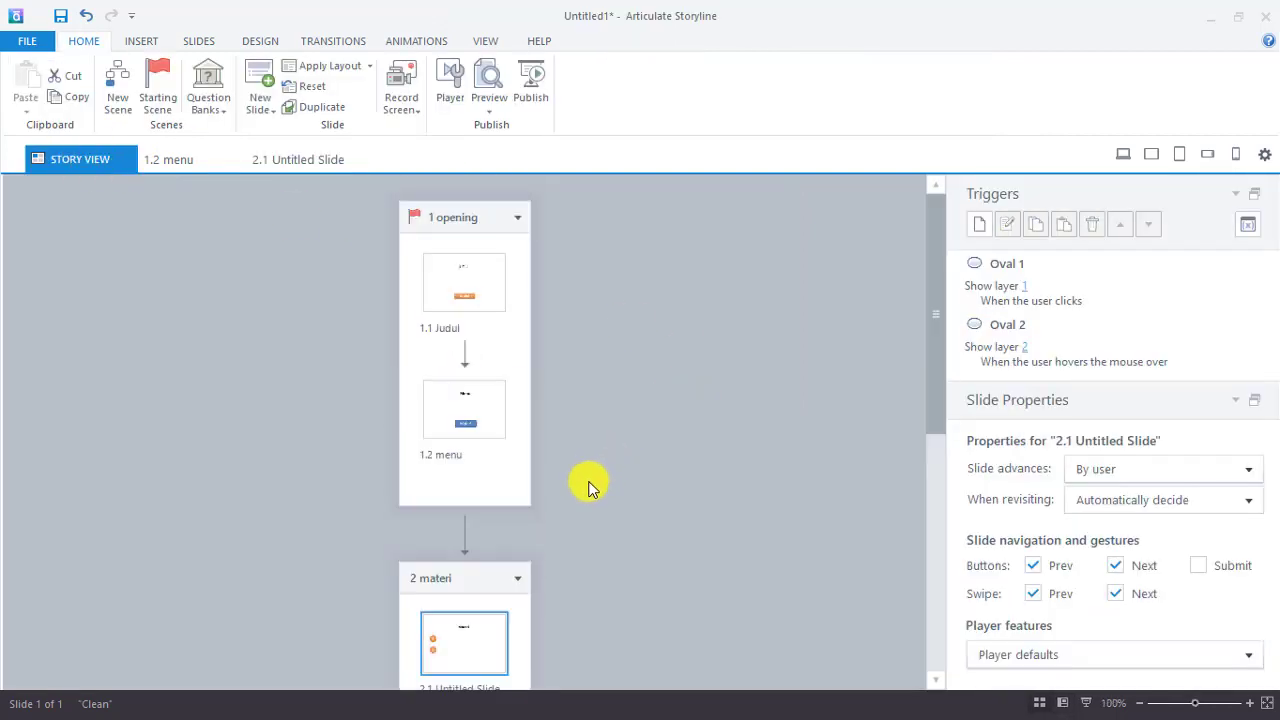
{"action": "scroll", "coordinate": [590, 480], "scroll_direction": "down", "scroll_amount": 2}
{"action": "scroll", "coordinate": [686, 510], "scroll_direction": "up", "scroll_amount": 2}
{"action": "scroll", "coordinate": [687, 511], "scroll_direction": "down", "scroll_amount": 1}
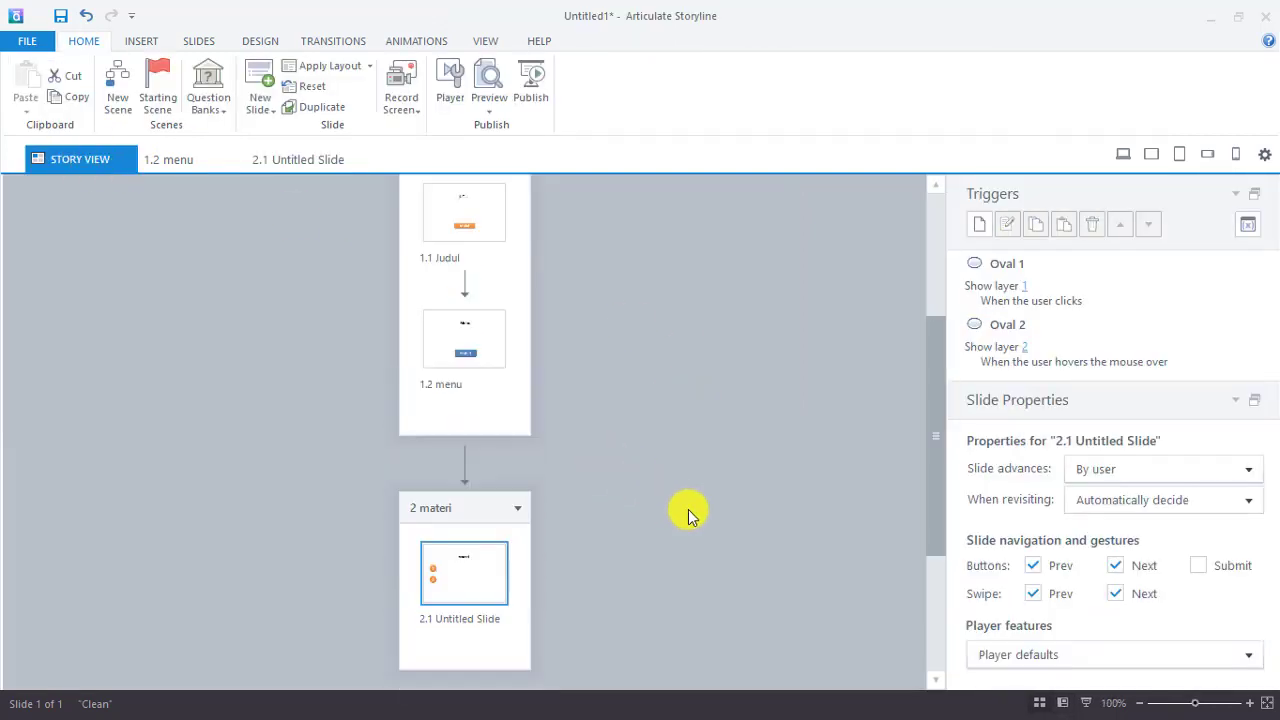
{"action": "scroll", "coordinate": [670, 534], "scroll_direction": "up", "scroll_amount": 1}
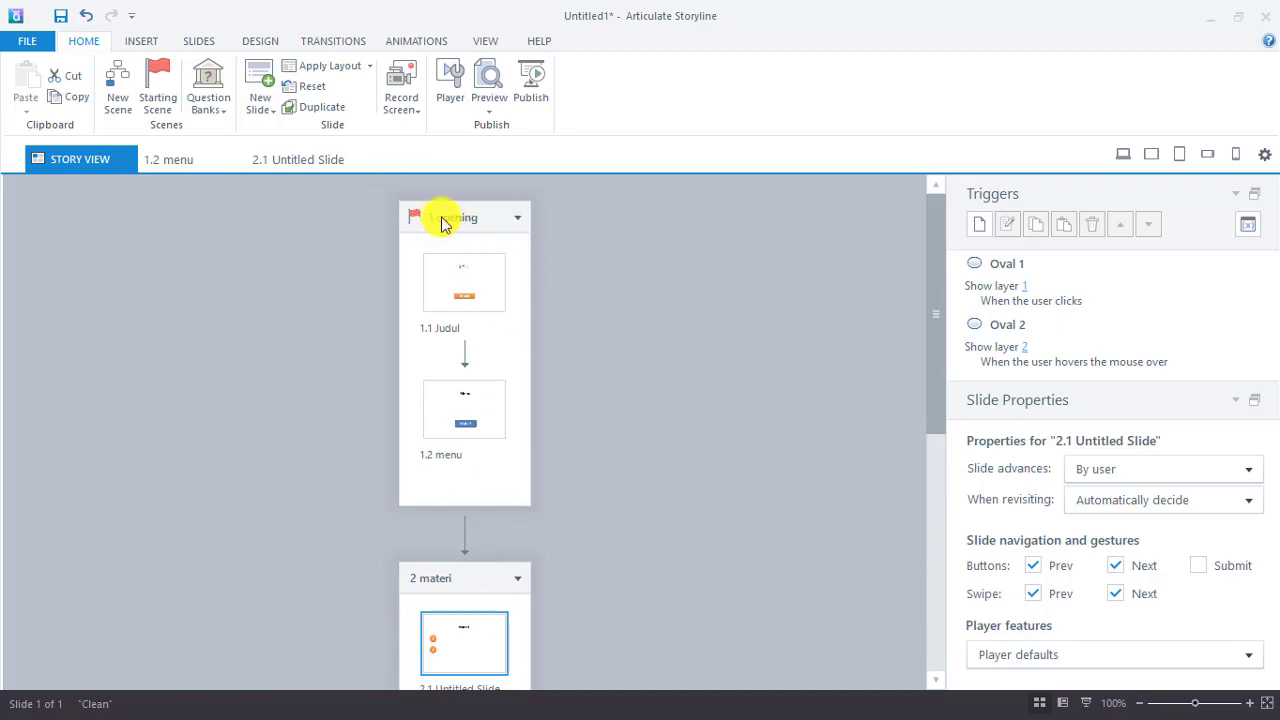
{"action": "scroll", "coordinate": [623, 443], "scroll_direction": "down", "scroll_amount": 1}
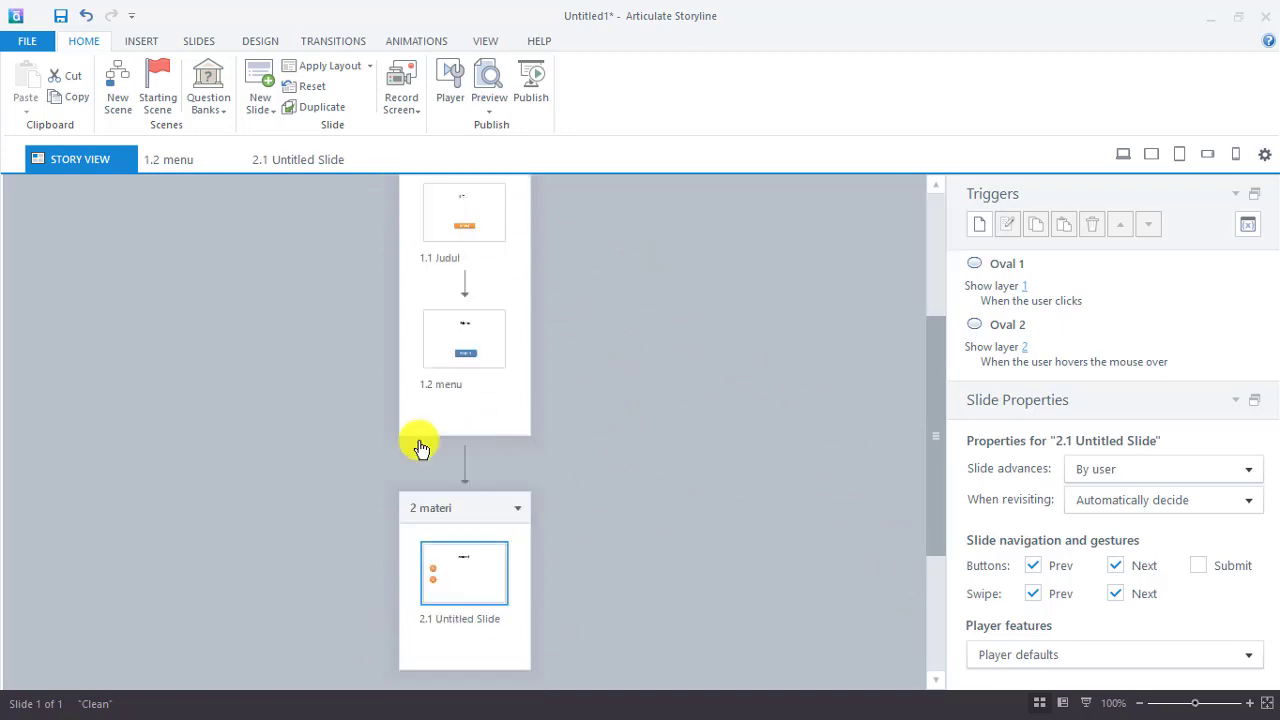
{"action": "scroll", "coordinate": [480, 532], "scroll_direction": "up", "scroll_amount": 1}
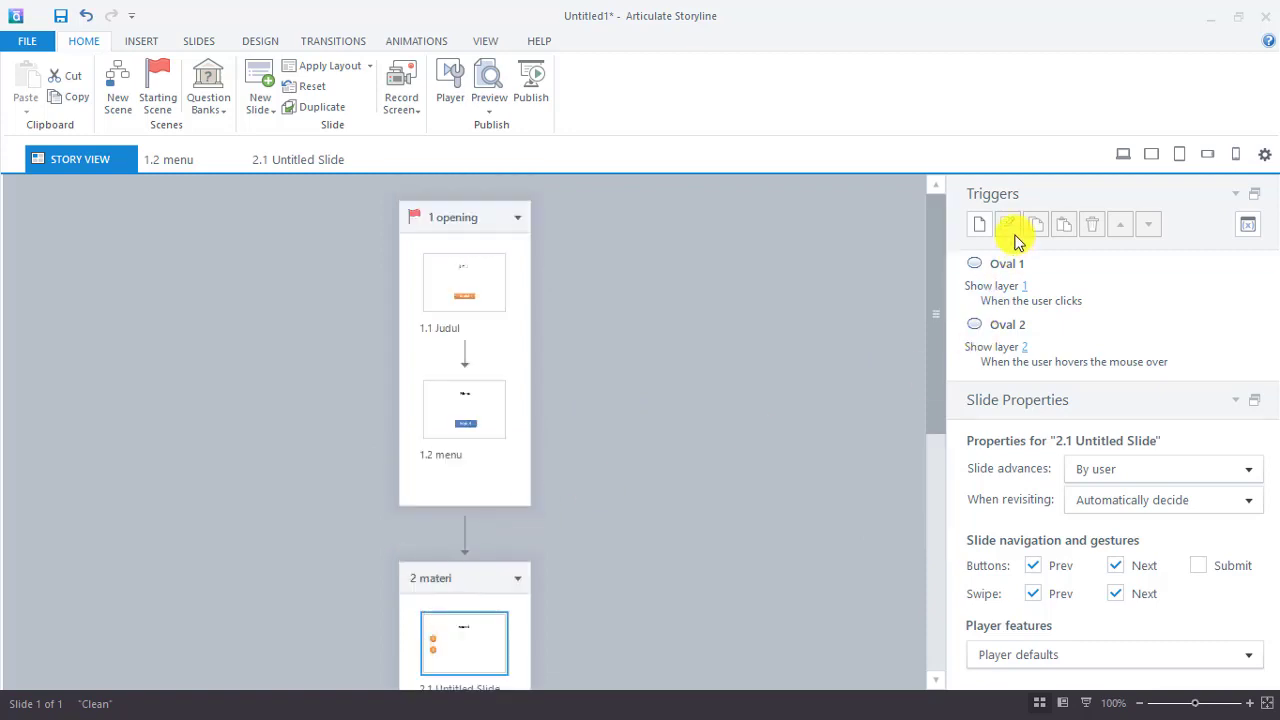
- Open the 1.1 Judul slide of the opening scene for editing
{"action": "left_click", "coordinate": [495, 114]}
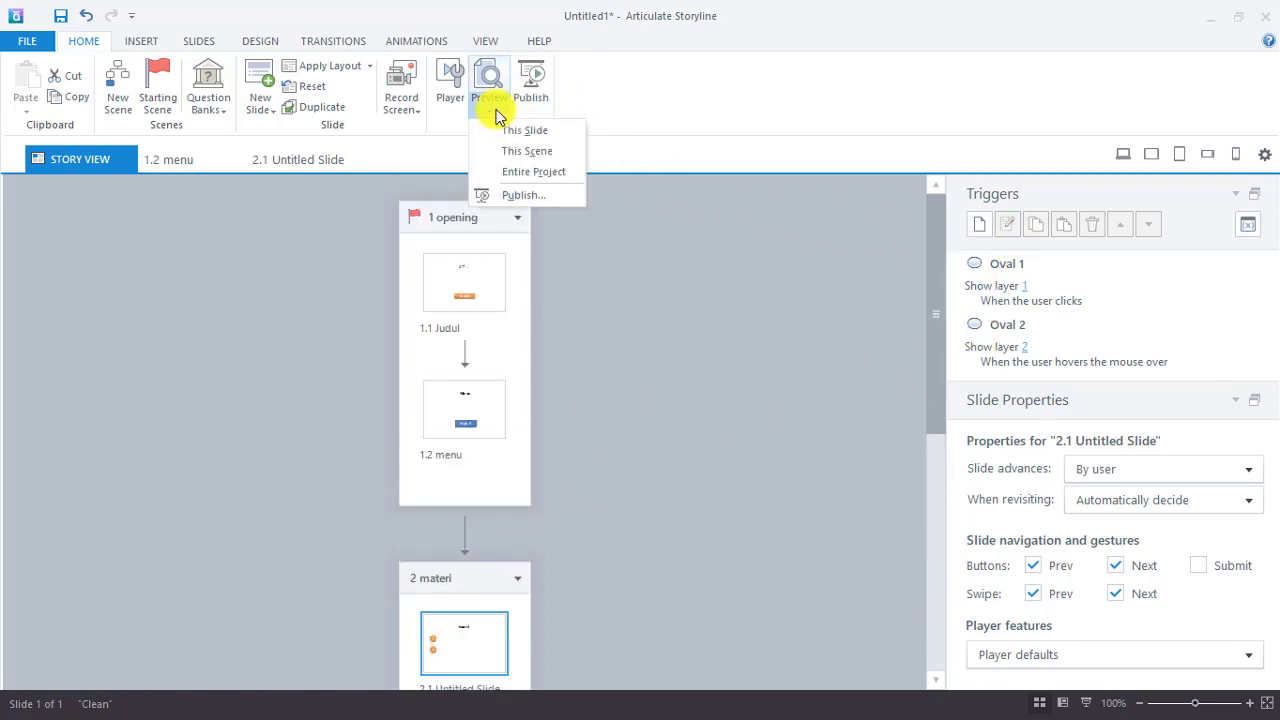
{"action": "left_click", "coordinate": [707, 366]}
{"action": "double_click", "coordinate": [488, 284]}
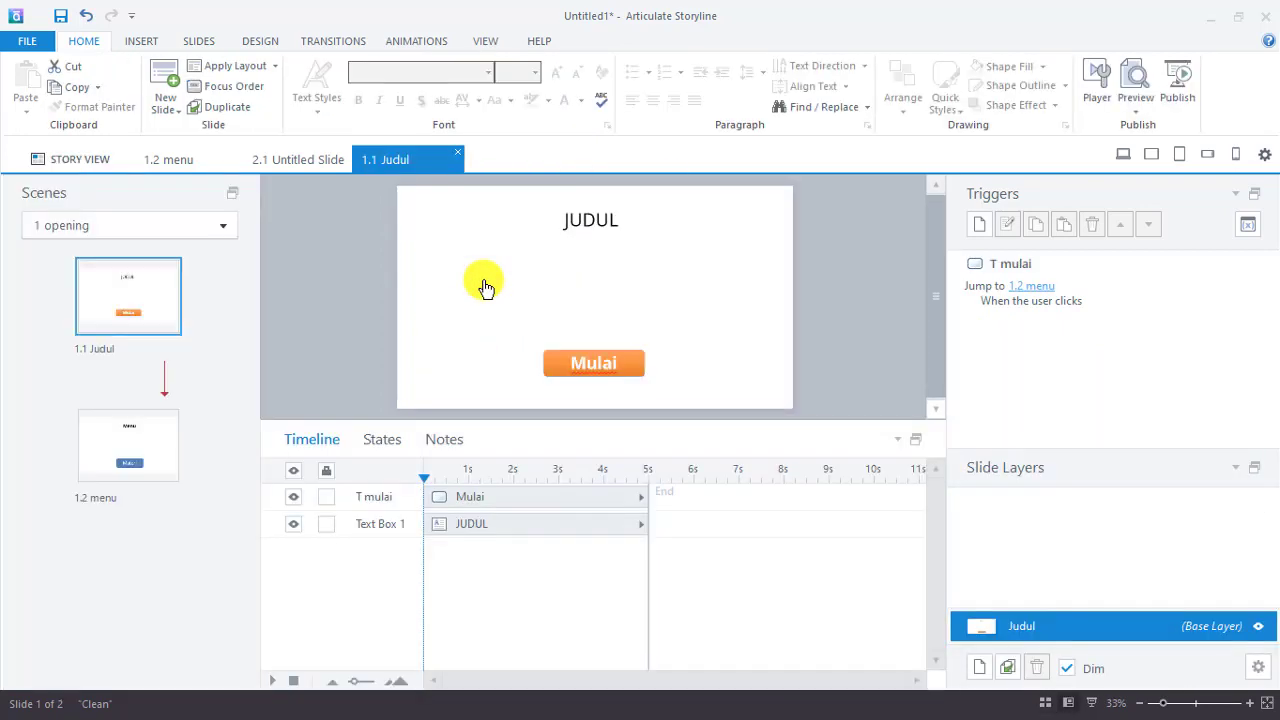
- Review the available preview scopes (slide, scene, entire project) and the Mulai button's trigger on the Judul slide
{"action": "left_click", "coordinate": [1135, 112]}
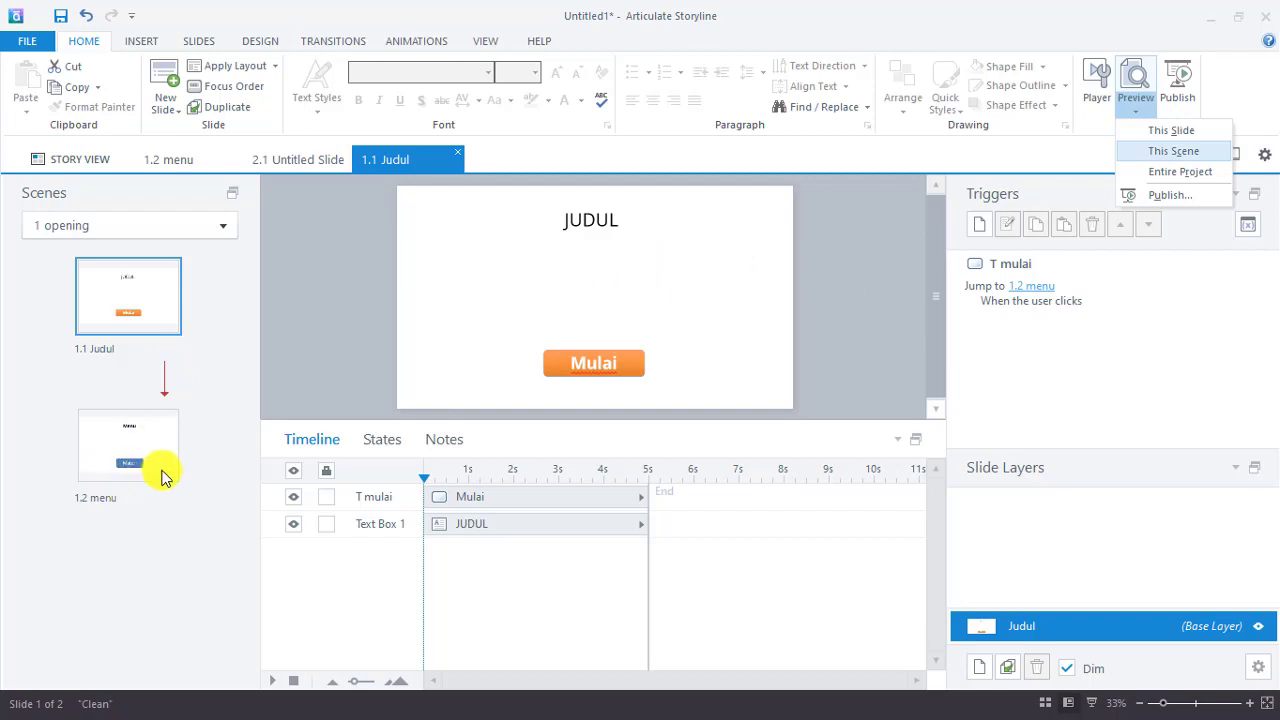
{"action": "left_click", "coordinate": [830, 340]}
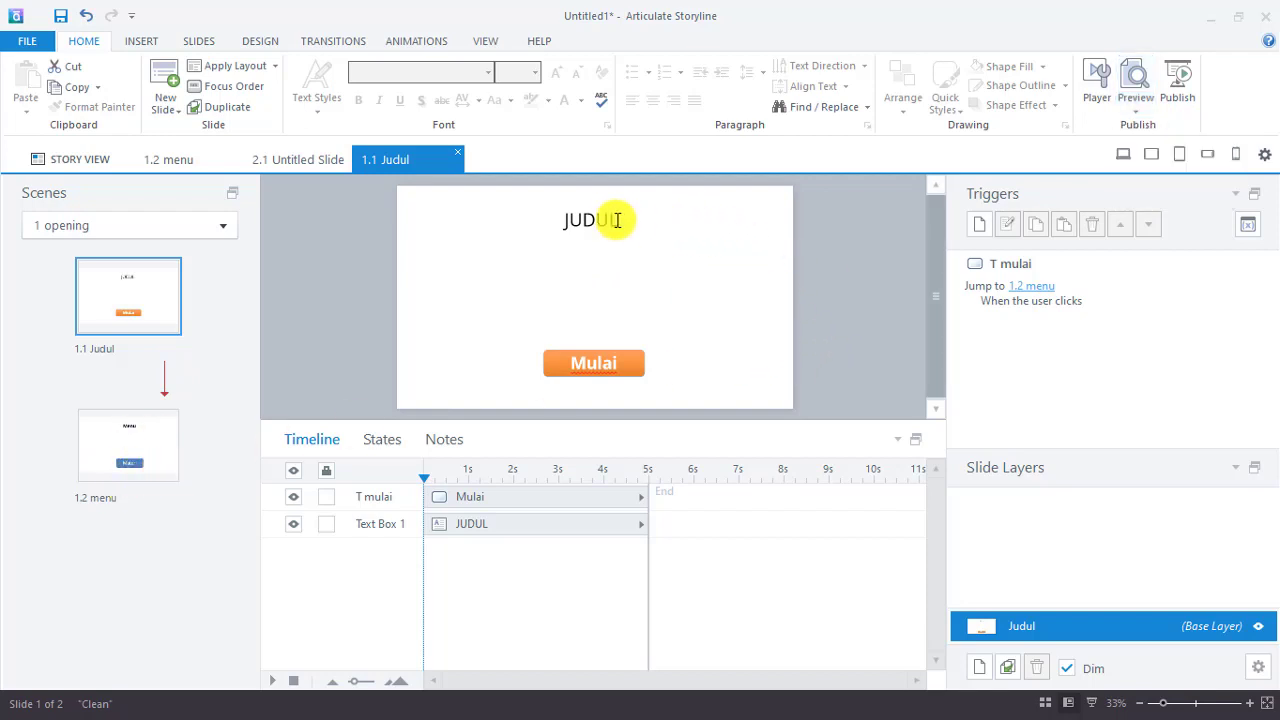
{"action": "left_click", "coordinate": [1139, 110]}
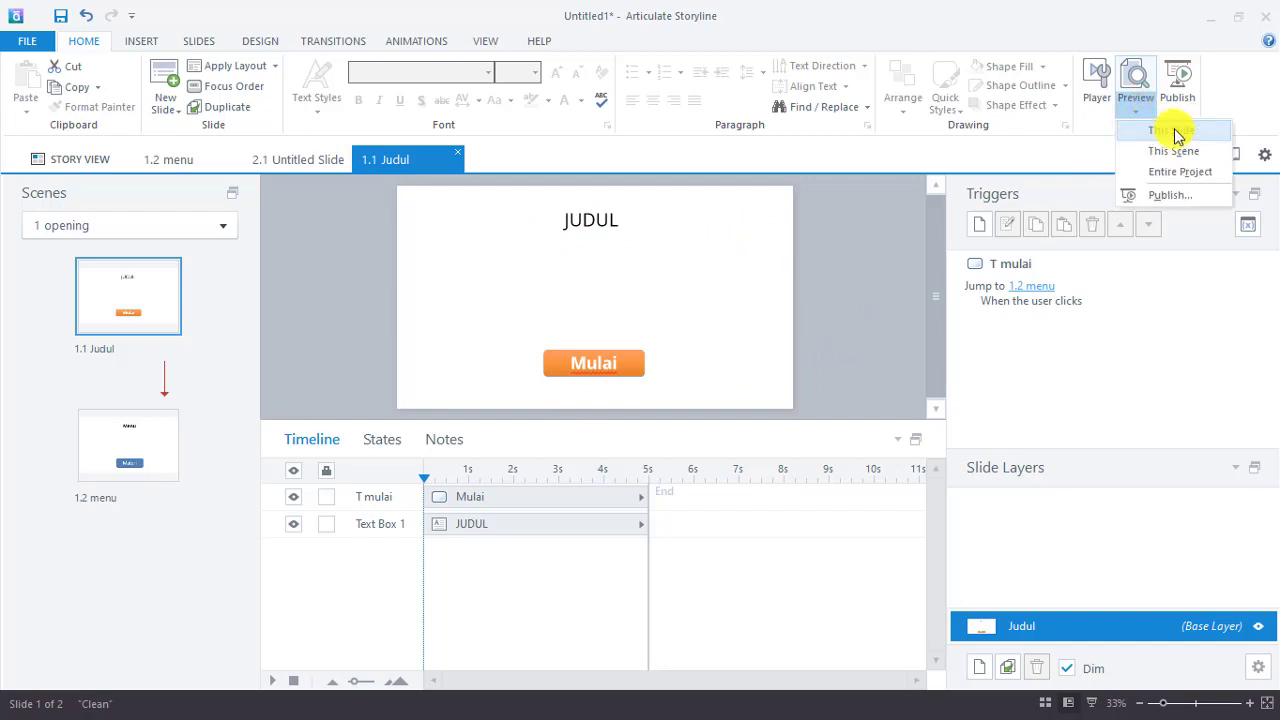
{"action": "left_click", "coordinate": [631, 369]}
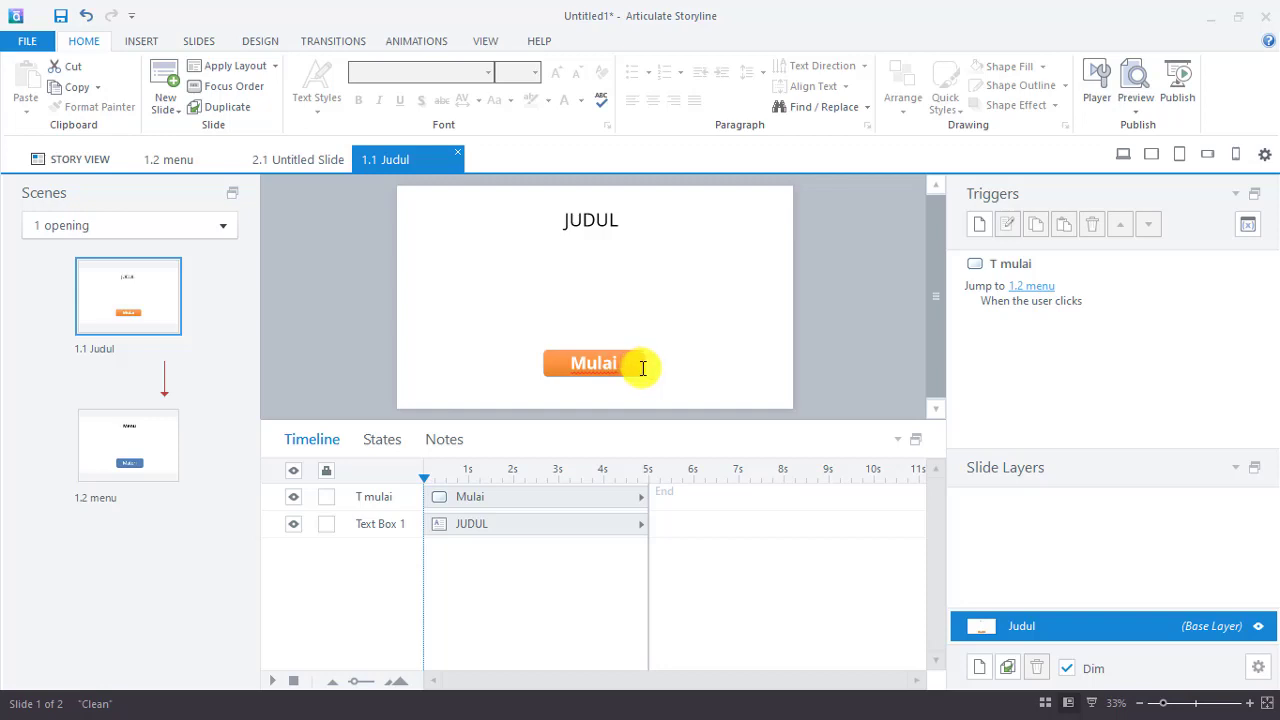
{"action": "left_click", "coordinate": [643, 368]}
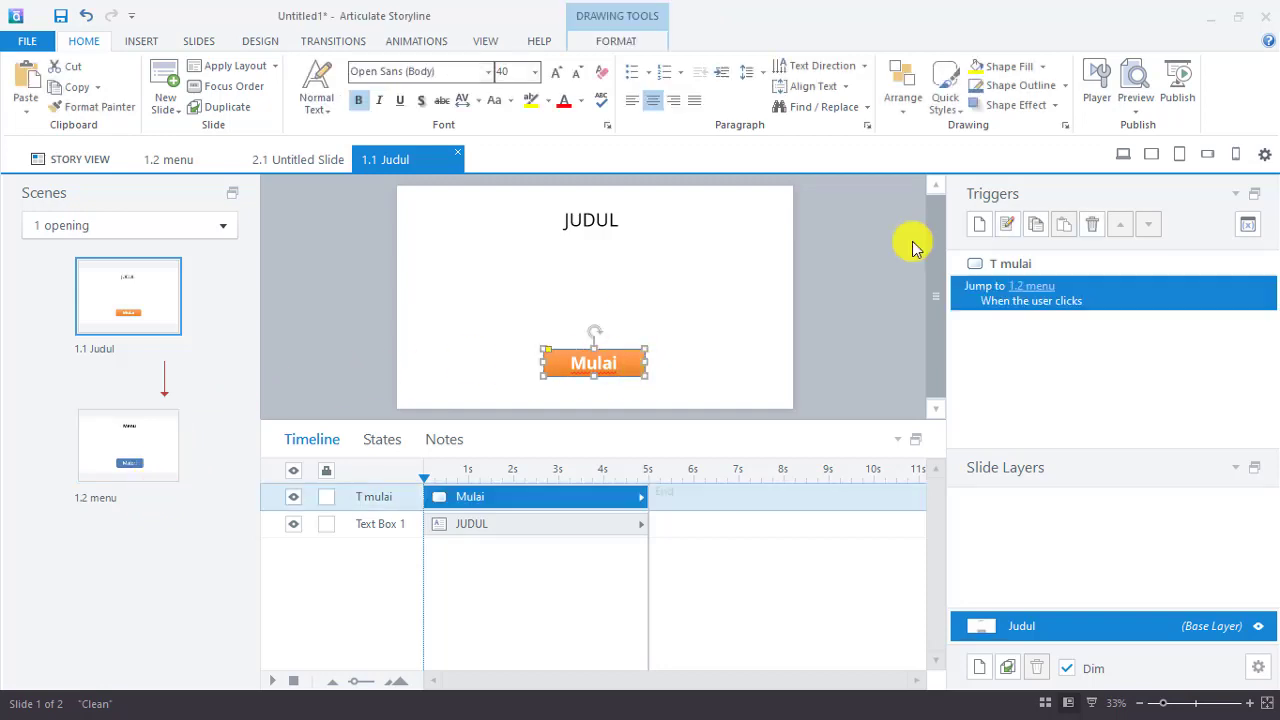
{"action": "left_click", "coordinate": [714, 371]}
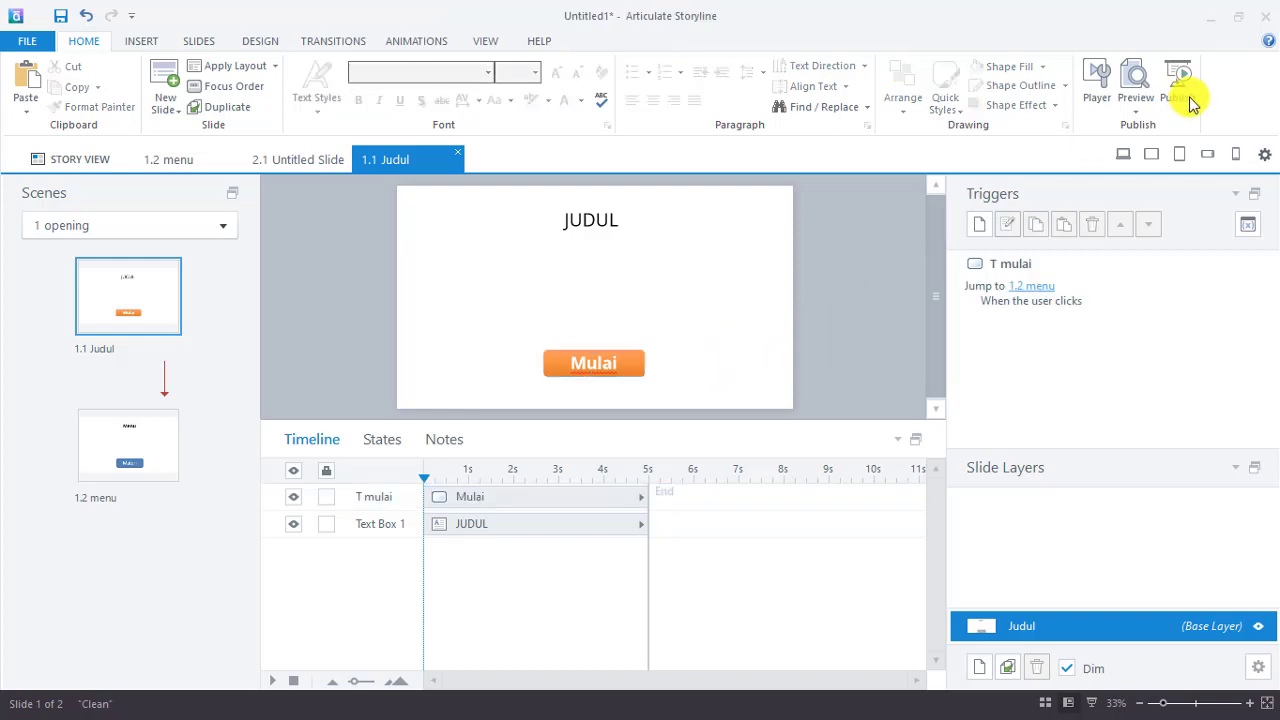
{"action": "left_click", "coordinate": [1133, 103]}
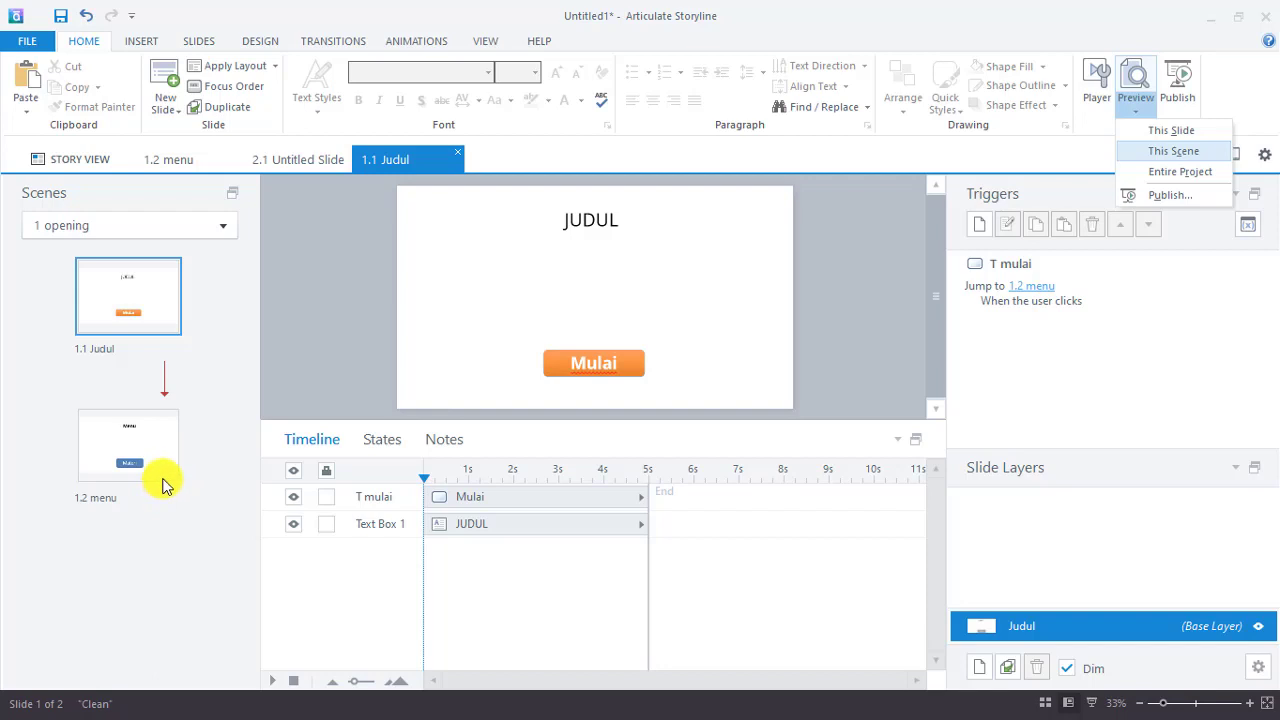
{"action": "left_click", "coordinate": [707, 358]}
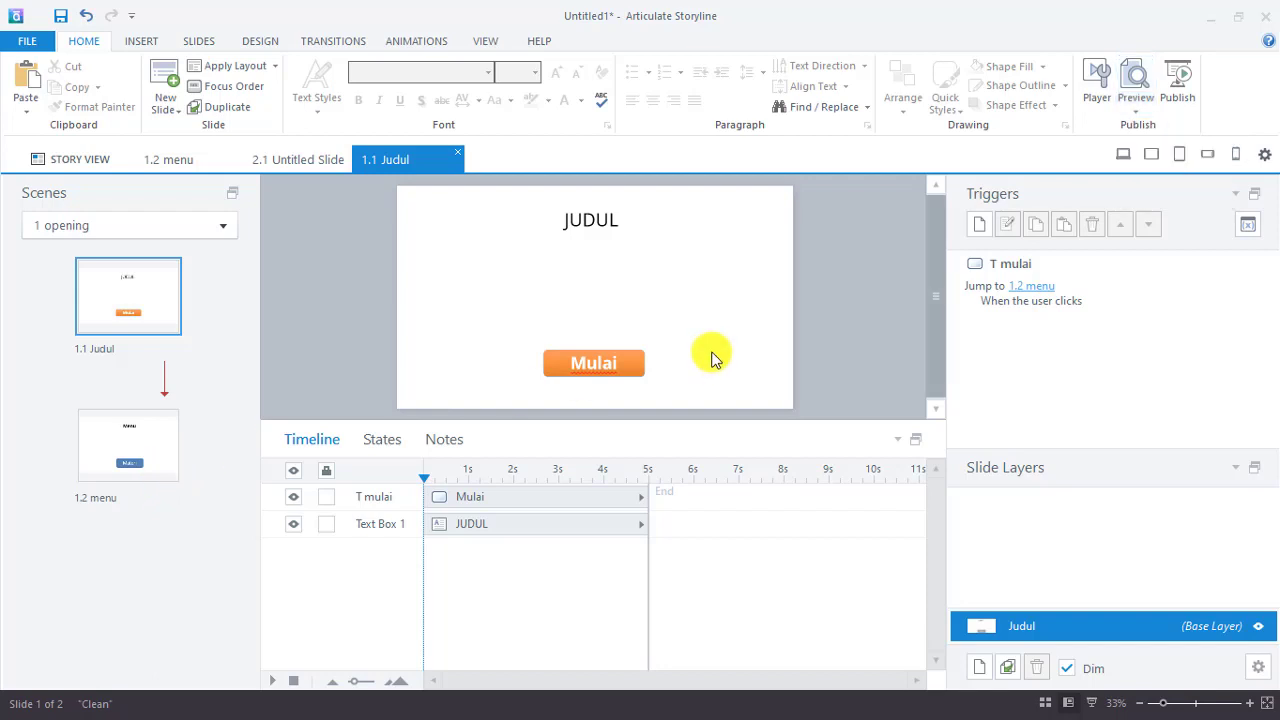
- Preview only the Judul slide, test its Mulai button, dismiss the link message, and close the preview
{"action": "left_click", "coordinate": [1136, 117]}
{"action": "left_click", "coordinate": [1162, 131]}
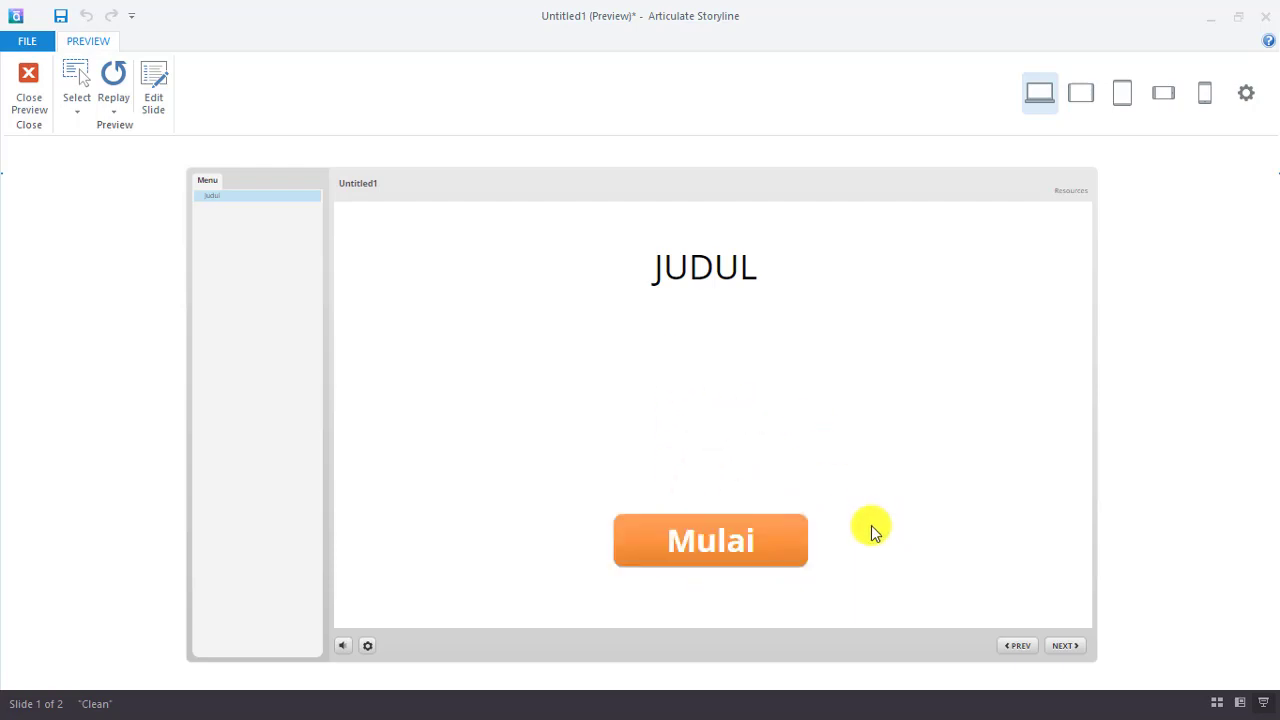
{"action": "left_click", "coordinate": [694, 537]}
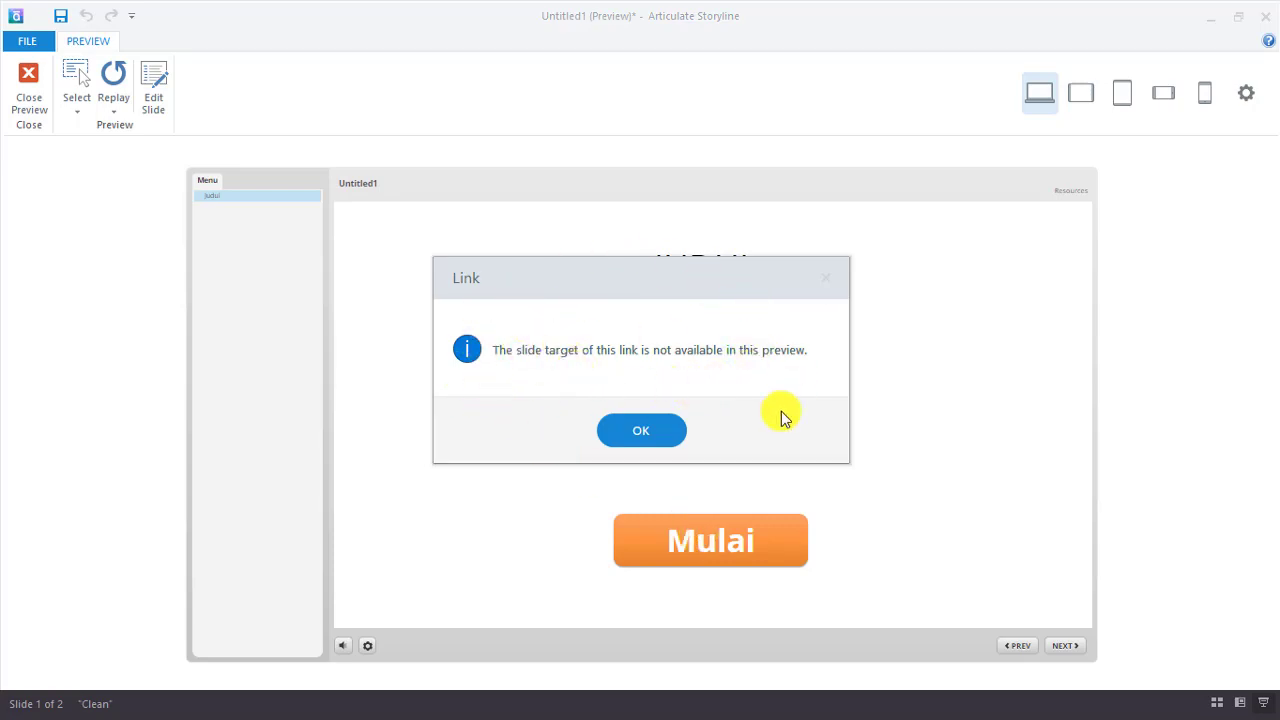
{"action": "left_click", "coordinate": [661, 428]}
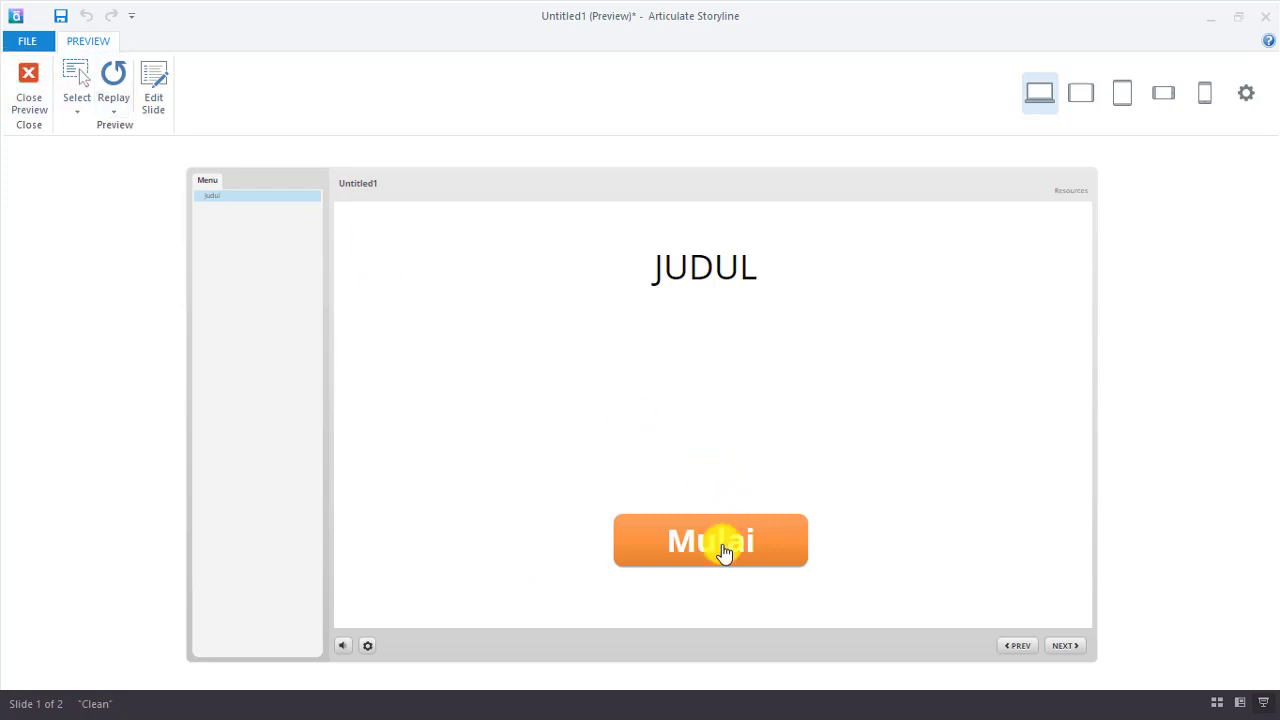
{"action": "left_click", "coordinate": [29, 80]}
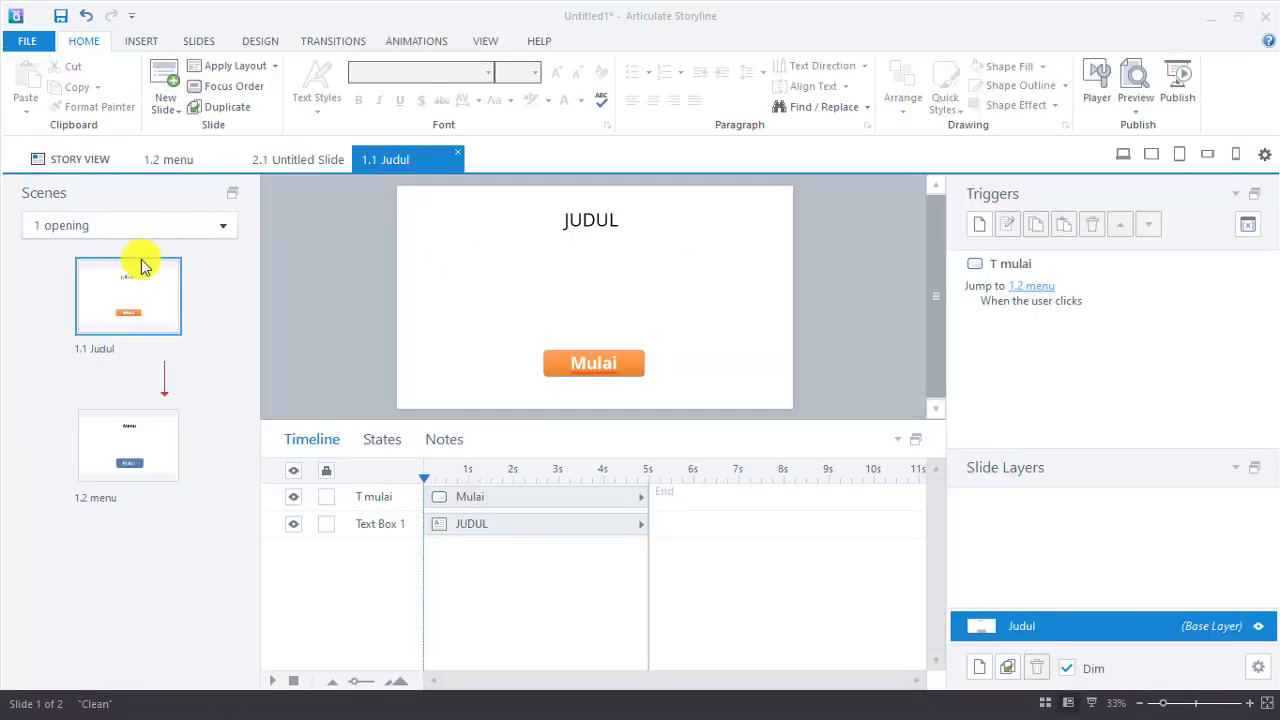
- Preview the whole opening scene, test the Mulai button's jump to the menu slide, and close the preview
{"action": "left_click", "coordinate": [1137, 112]}
{"action": "left_click", "coordinate": [1176, 151]}
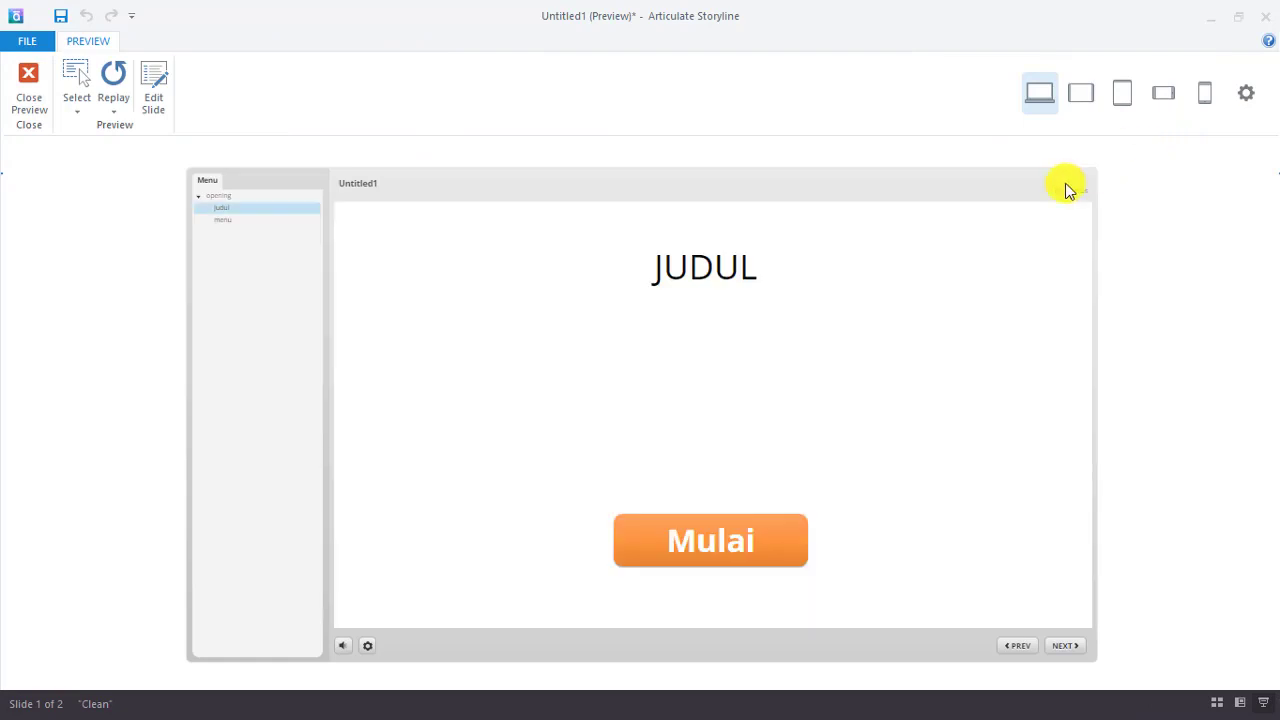
{"action": "left_click", "coordinate": [723, 535]}
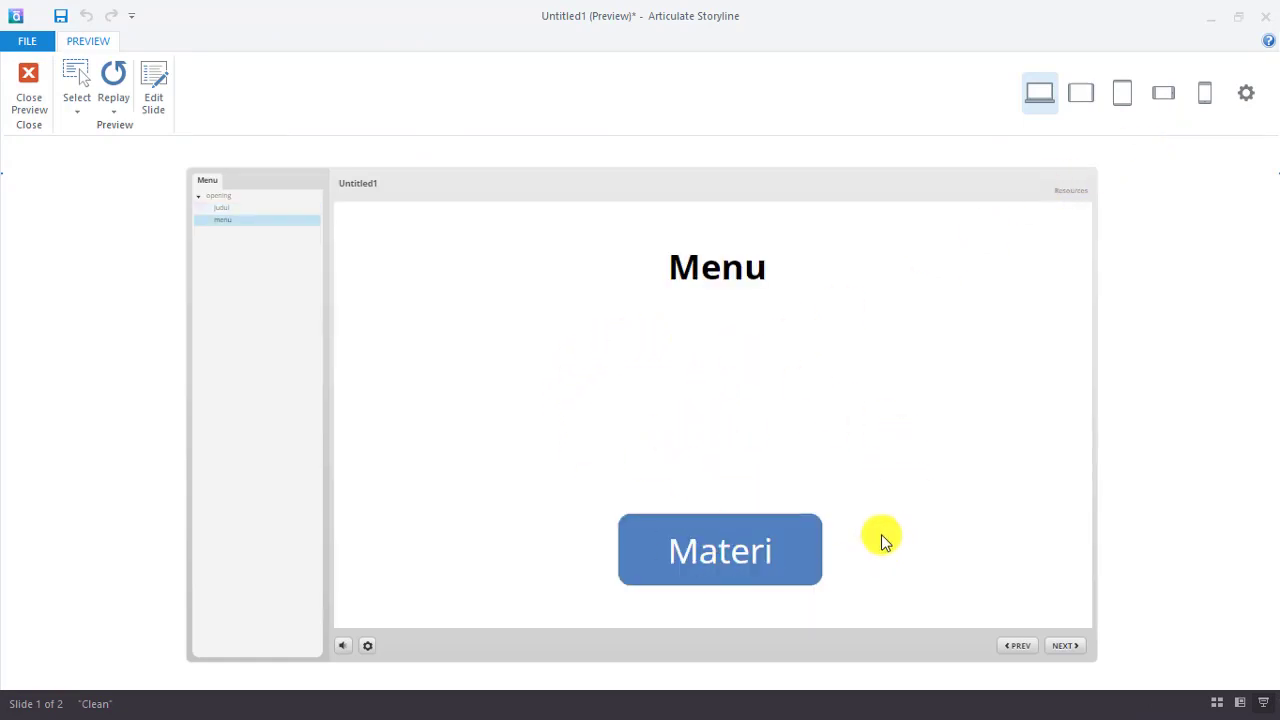
{"action": "left_click", "coordinate": [32, 88]}
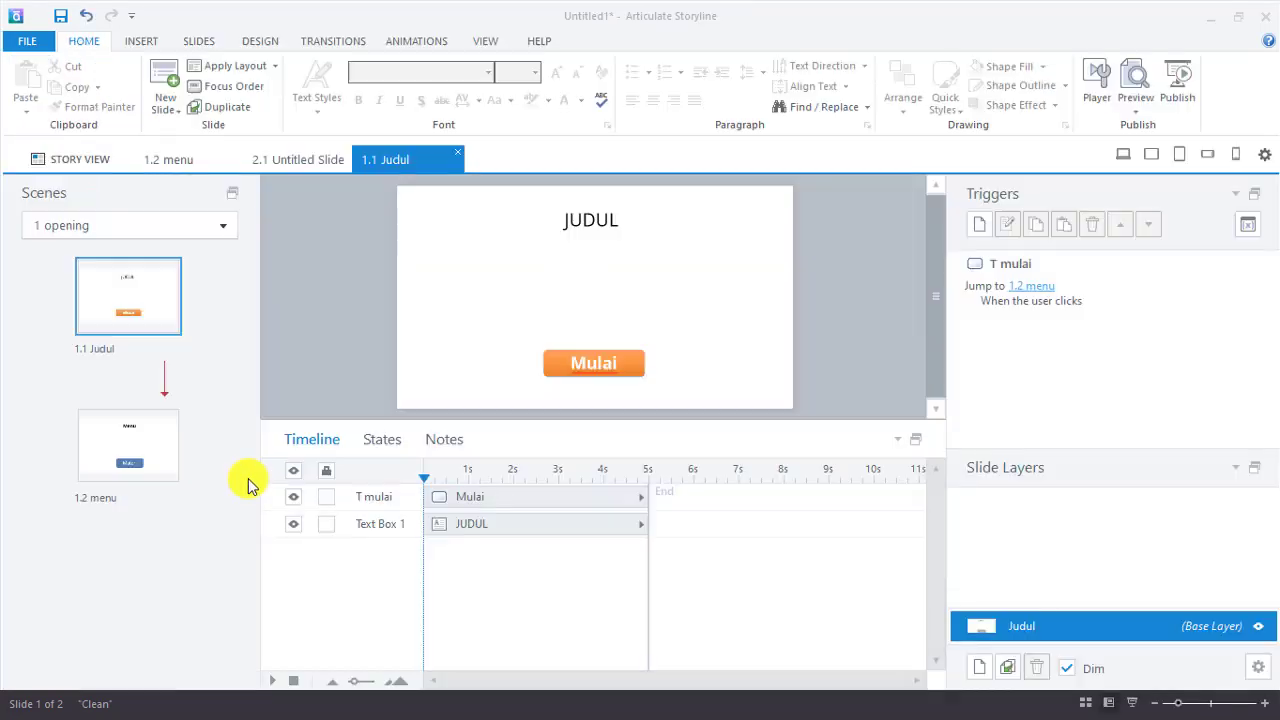
- Inspect the 1.2 menu slide, compare the opening and materi scenes in the story view, and return to the menu slide
{"action": "left_click", "coordinate": [128, 458]}
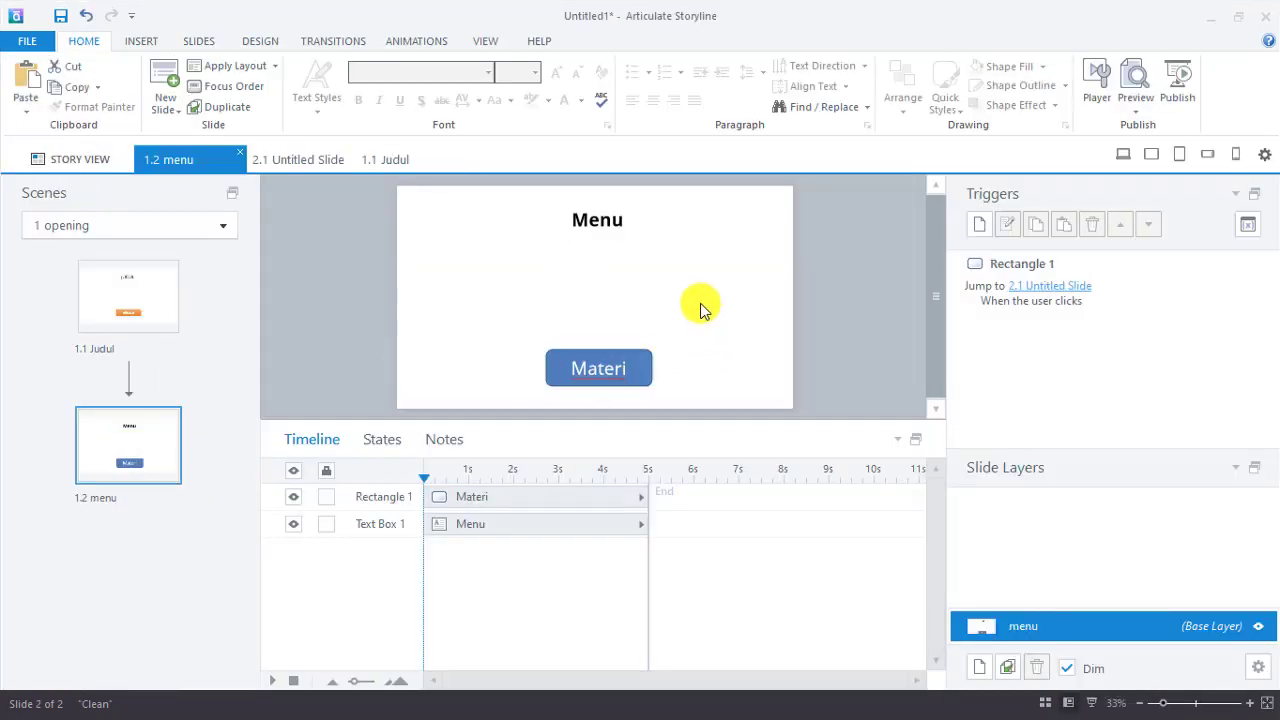
{"action": "left_click", "coordinate": [603, 350]}
{"action": "left_click", "coordinate": [63, 162]}
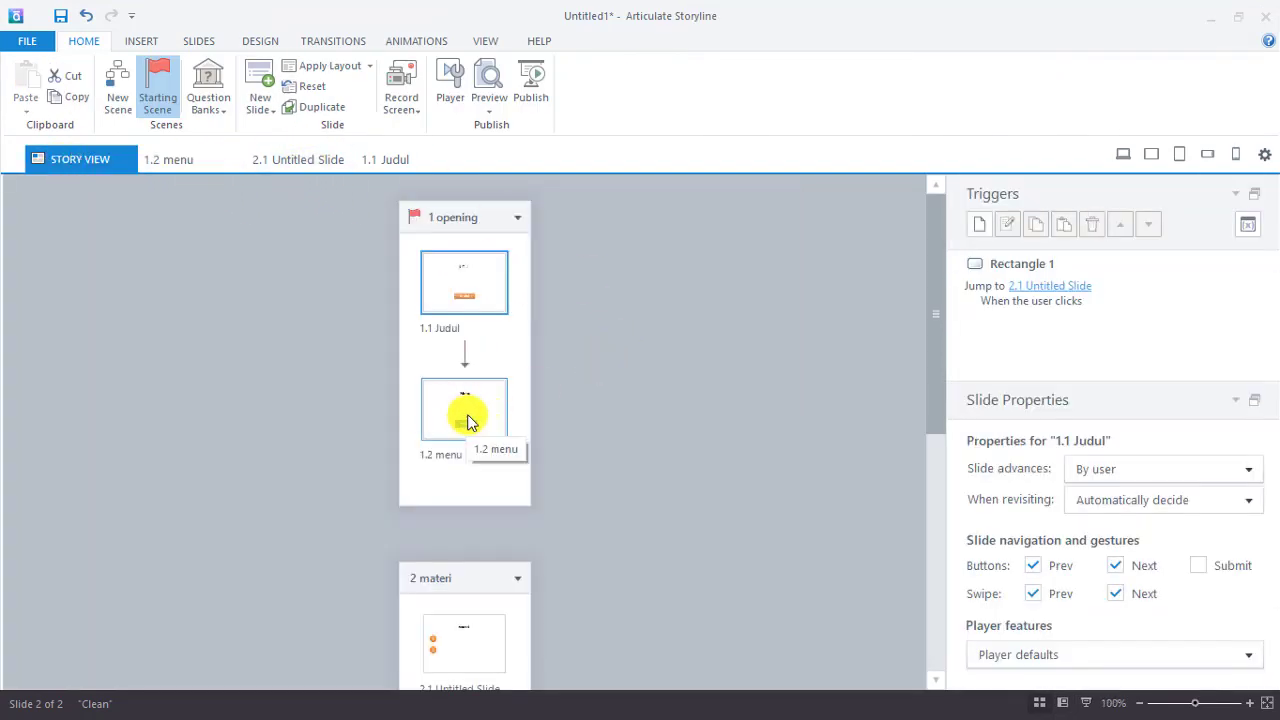
{"action": "scroll", "coordinate": [477, 413], "scroll_direction": "down", "scroll_amount": 2}
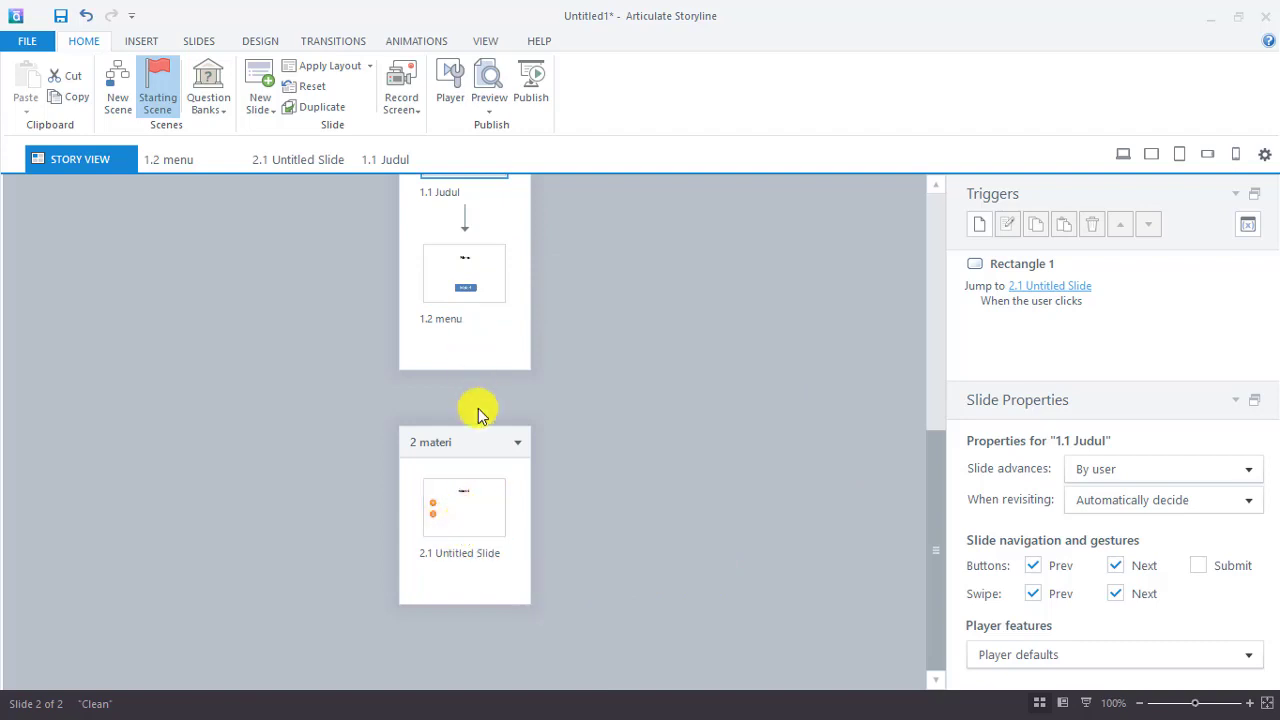
{"action": "scroll", "coordinate": [478, 408], "scroll_direction": "up", "scroll_amount": 3}
{"action": "scroll", "coordinate": [487, 490], "scroll_direction": "down", "scroll_amount": 3}
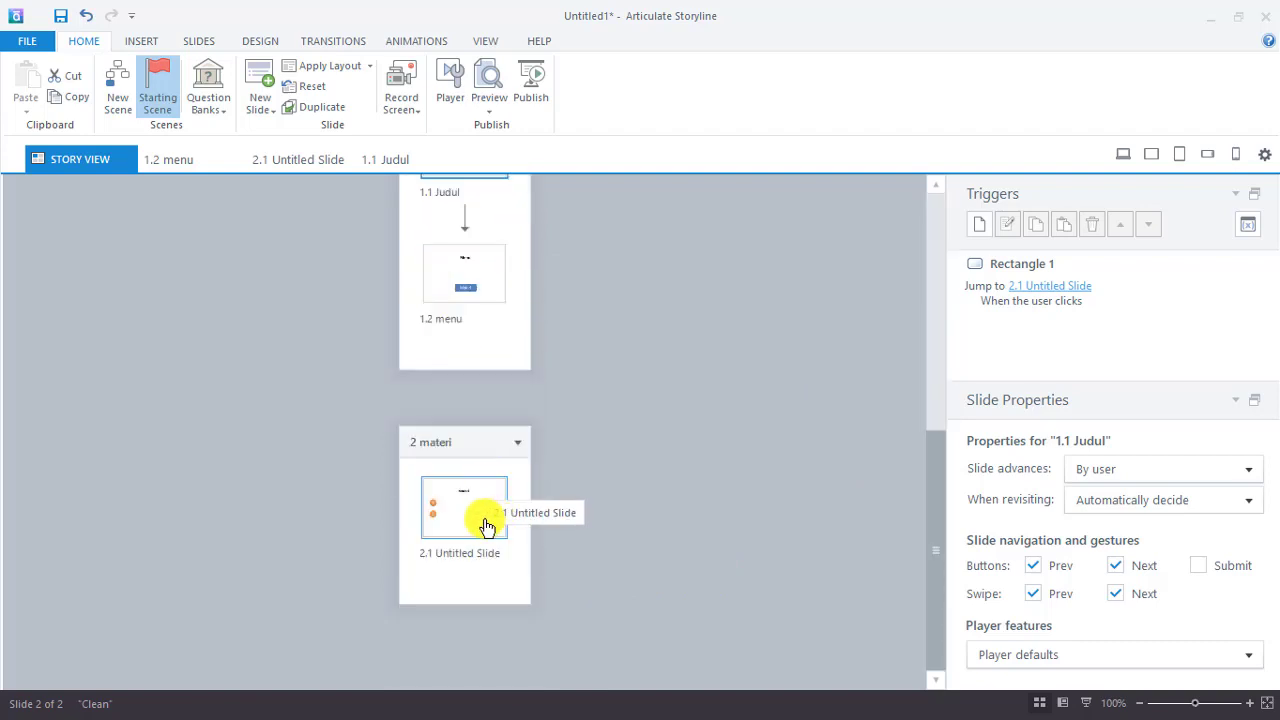
{"action": "double_click", "coordinate": [482, 281]}
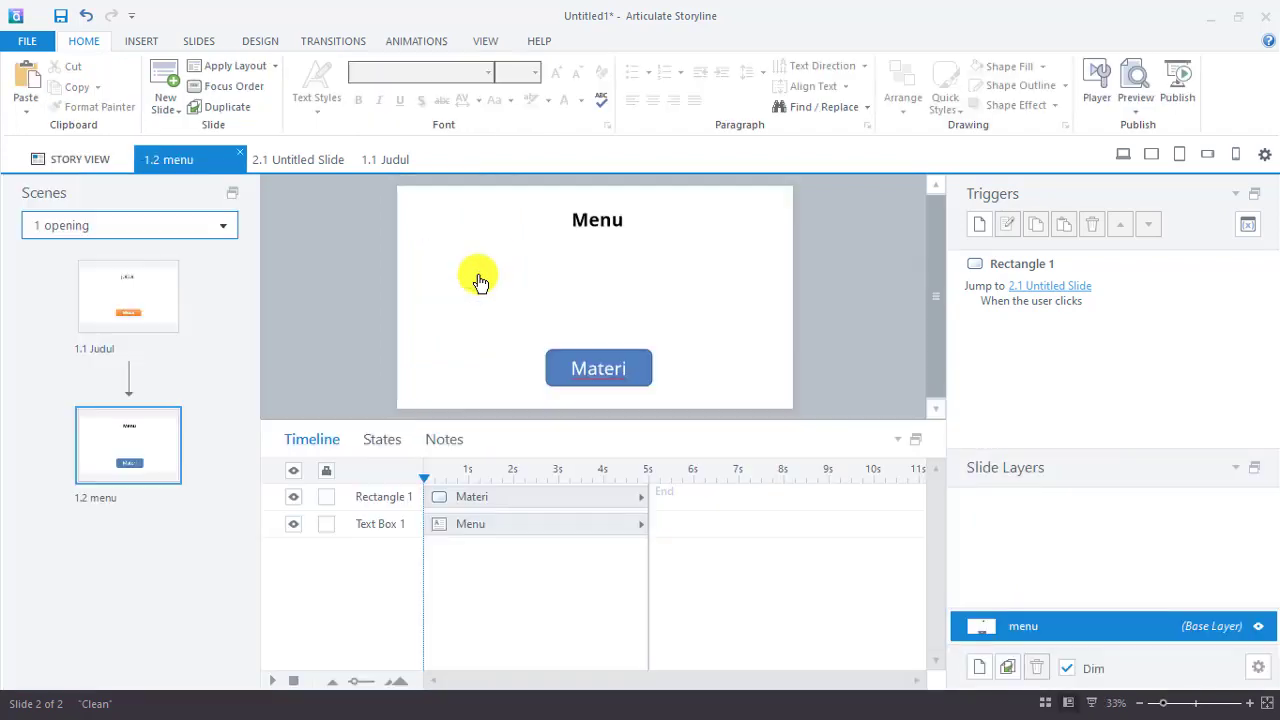
- Preview the current scene, test the Mulai and Materi buttons in turn, and dismiss the link message
{"action": "left_click", "coordinate": [1136, 104]}
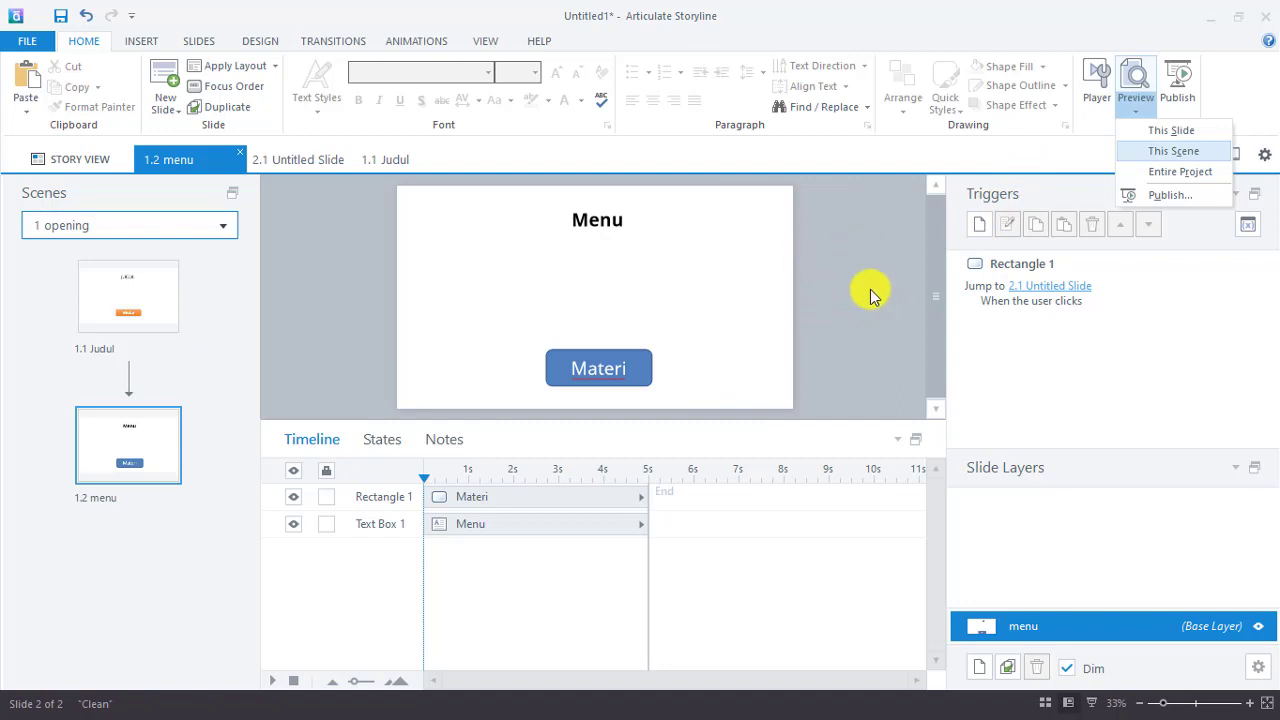
{"action": "left_click", "coordinate": [835, 298]}
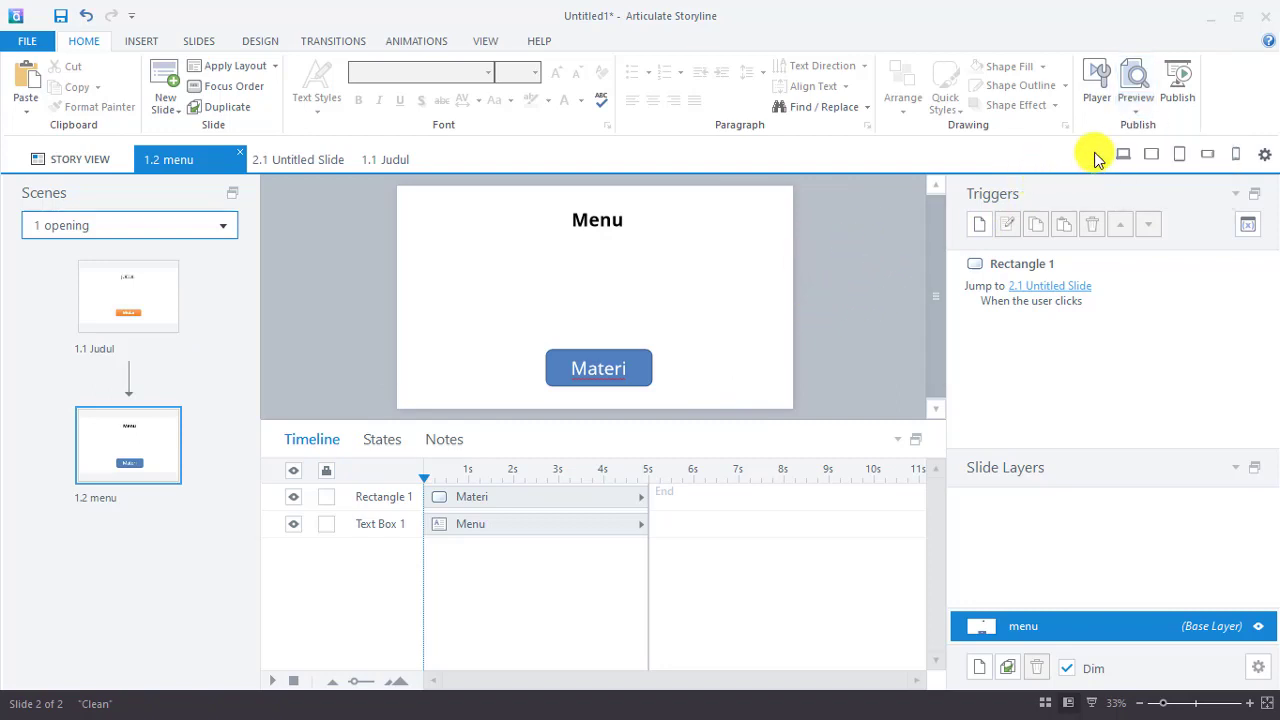
{"action": "left_click", "coordinate": [1130, 113]}
{"action": "left_click", "coordinate": [1189, 145]}
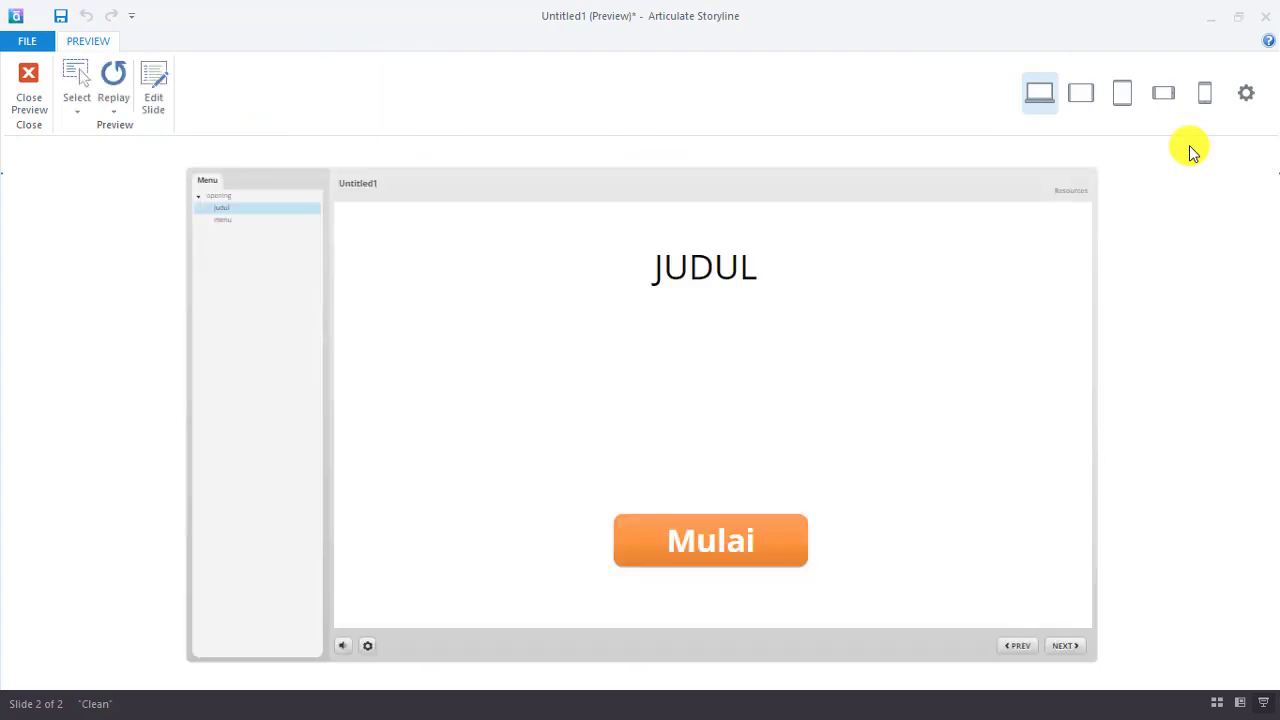
{"action": "left_click", "coordinate": [726, 553]}
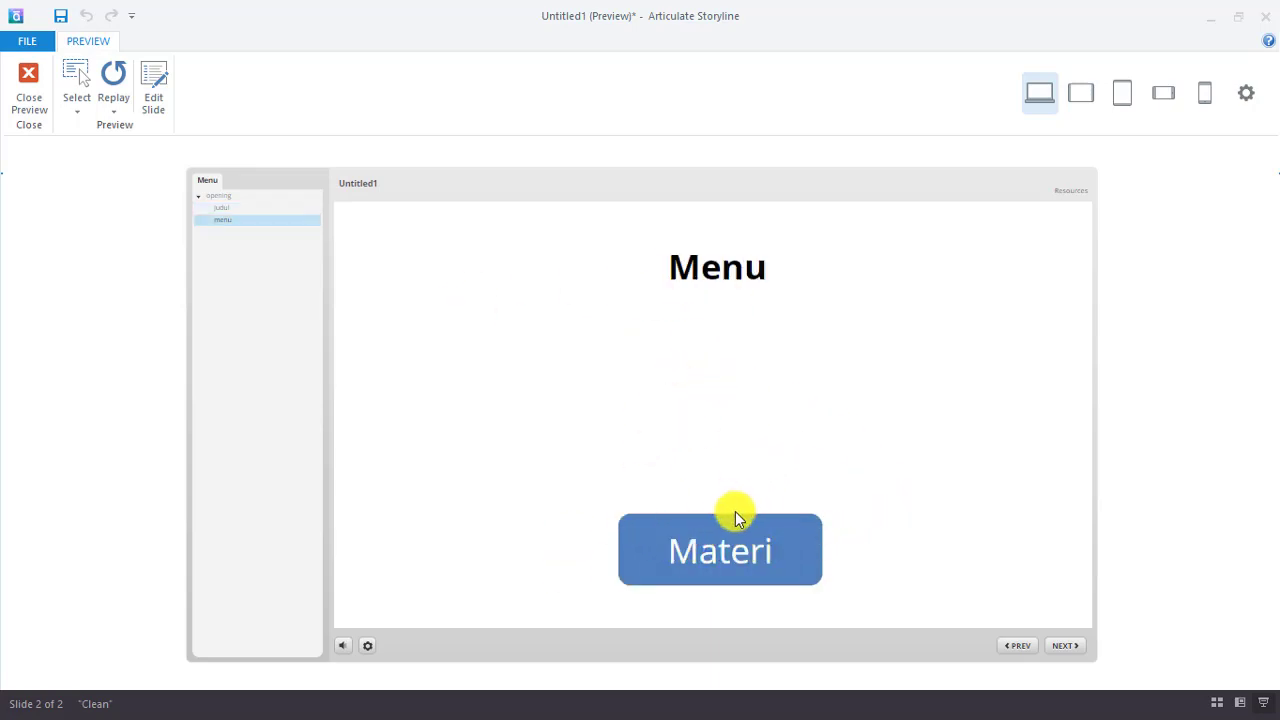
{"action": "left_click", "coordinate": [708, 541]}
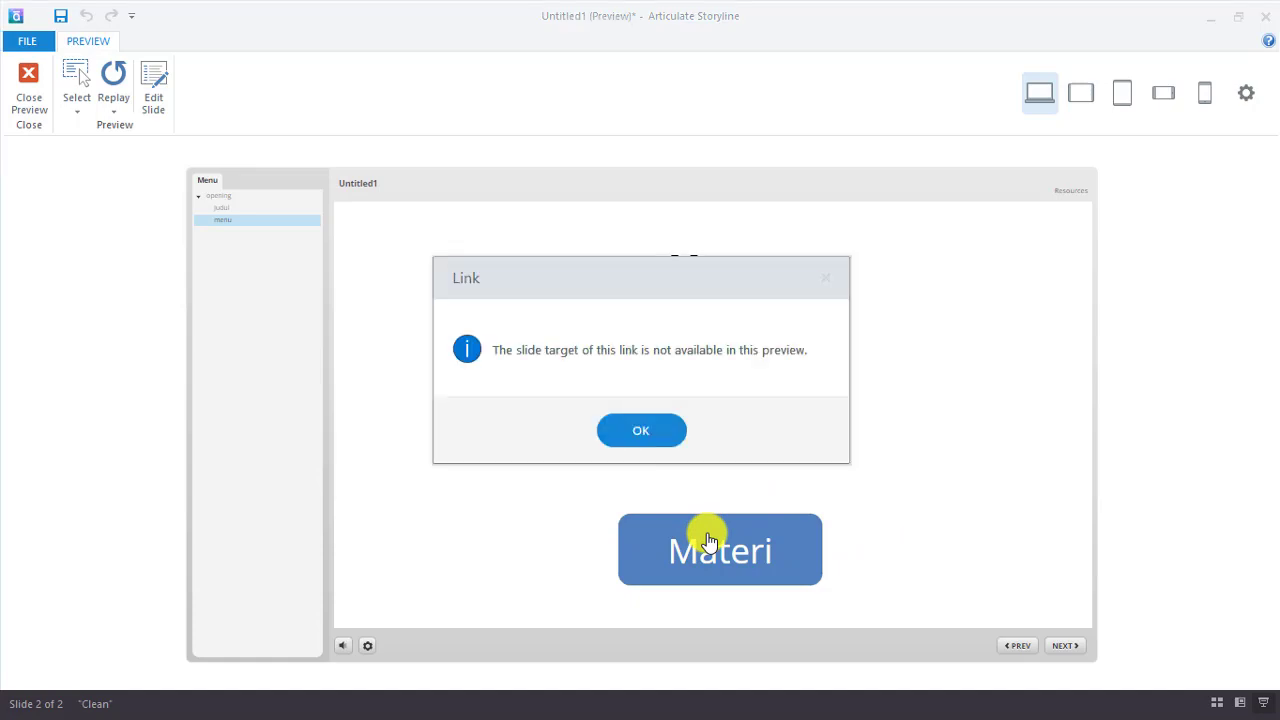
{"action": "left_click", "coordinate": [645, 430]}
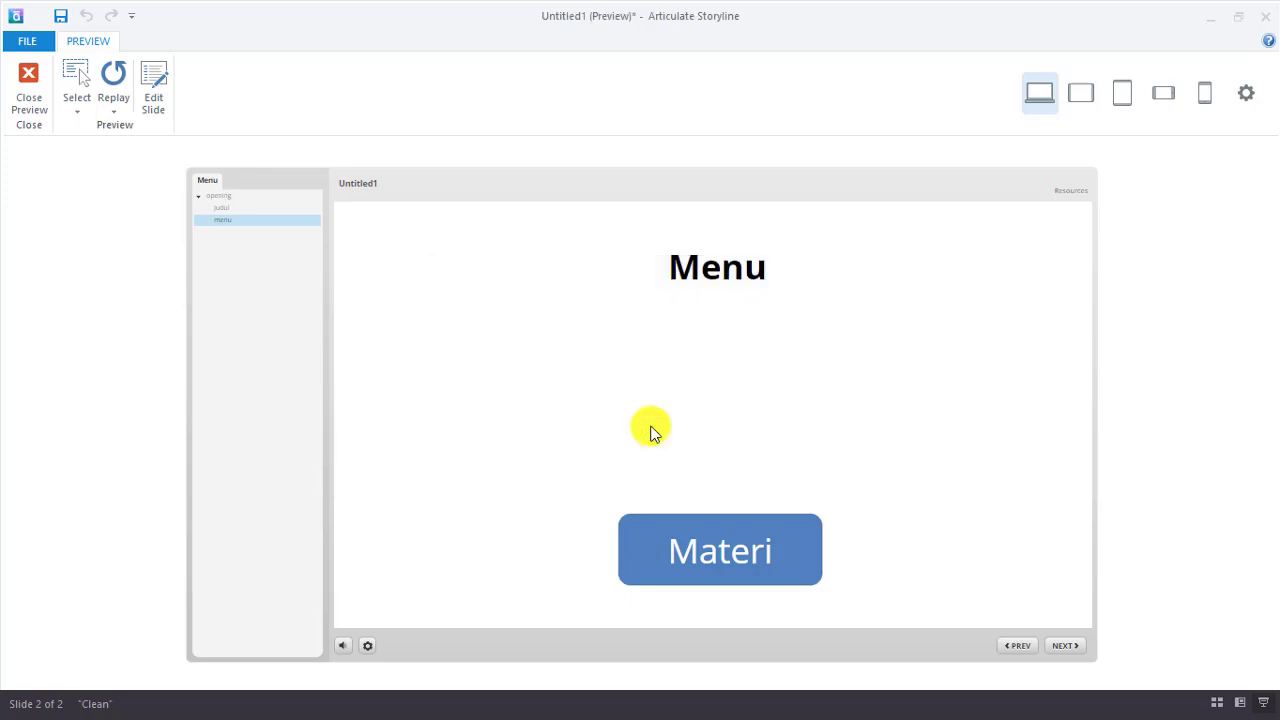
- Close the scene preview, preview the entire project, test the Mulai and Materi buttons through to the Materi slide, and close the preview
{"action": "left_click", "coordinate": [32, 95]}
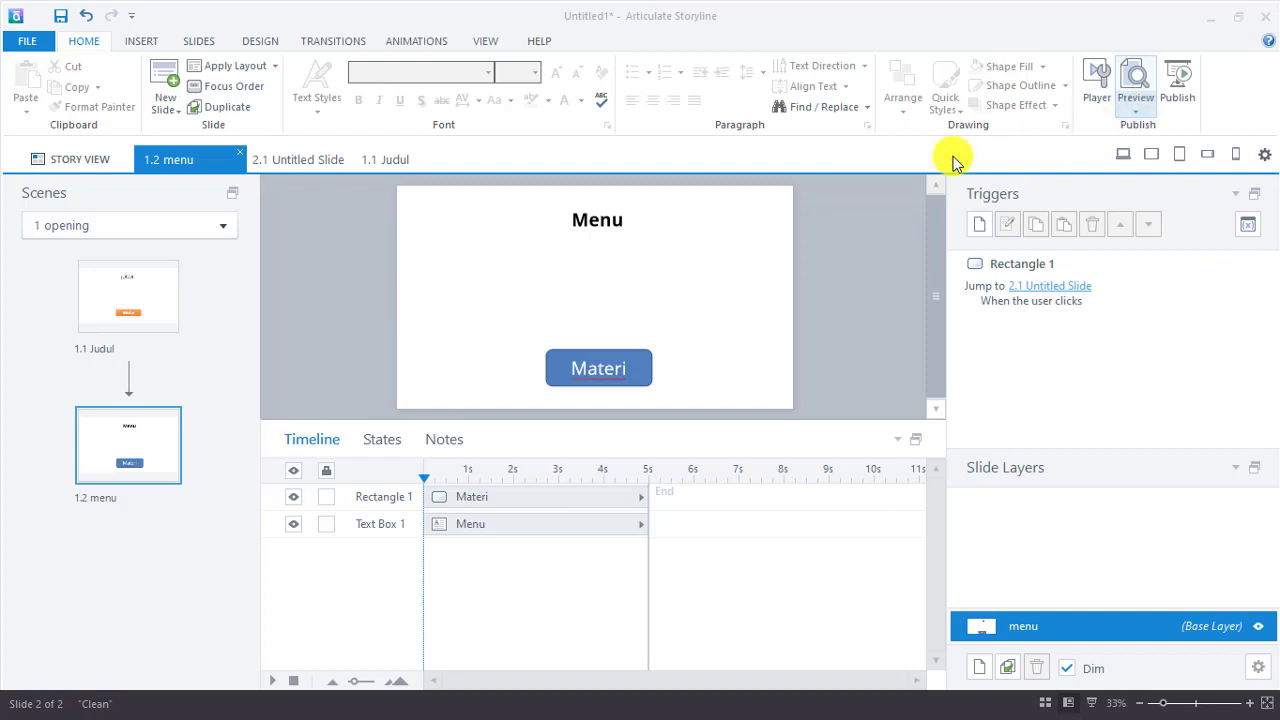
{"action": "left_click", "coordinate": [1140, 116]}
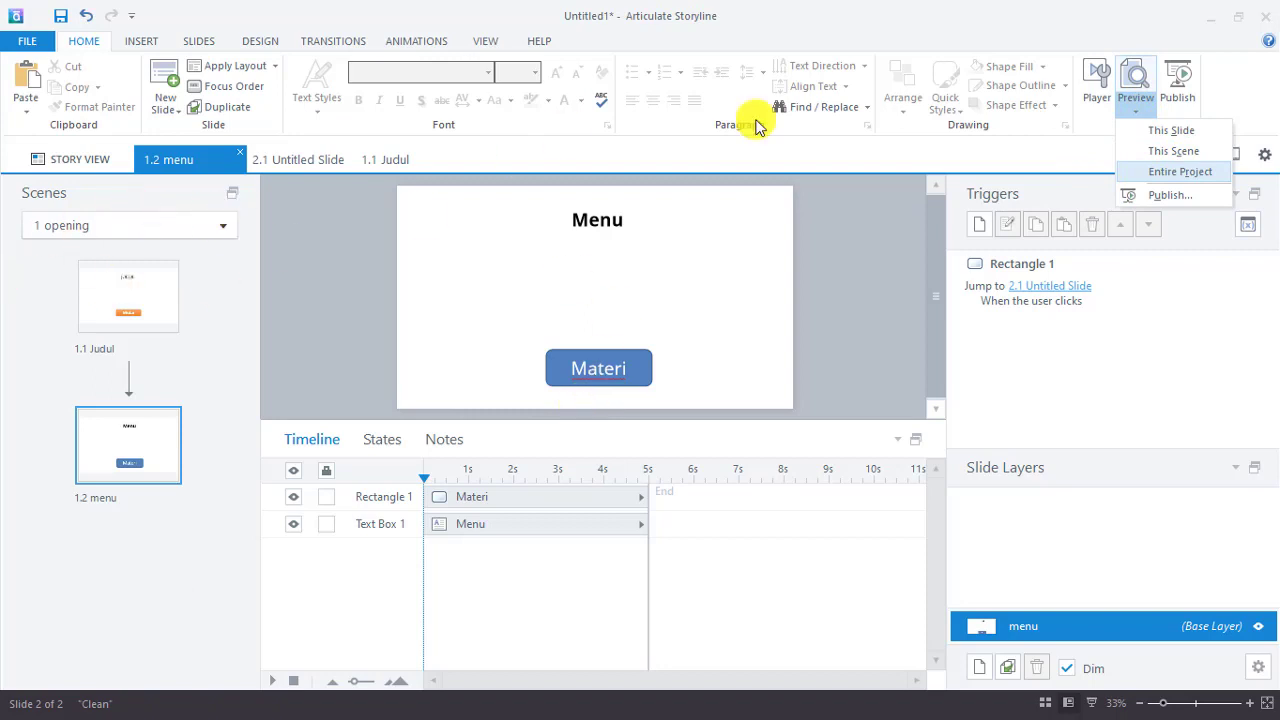
{"action": "left_click", "coordinate": [1200, 174]}
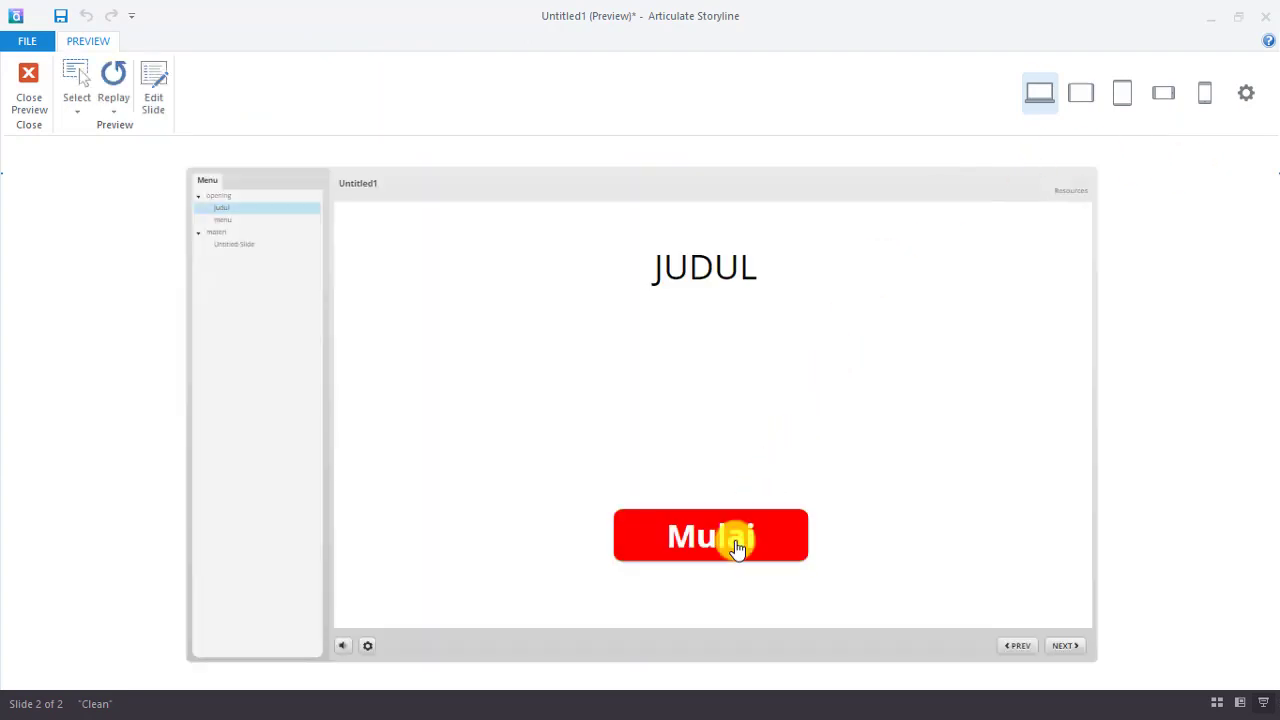
{"action": "left_click", "coordinate": [737, 548]}
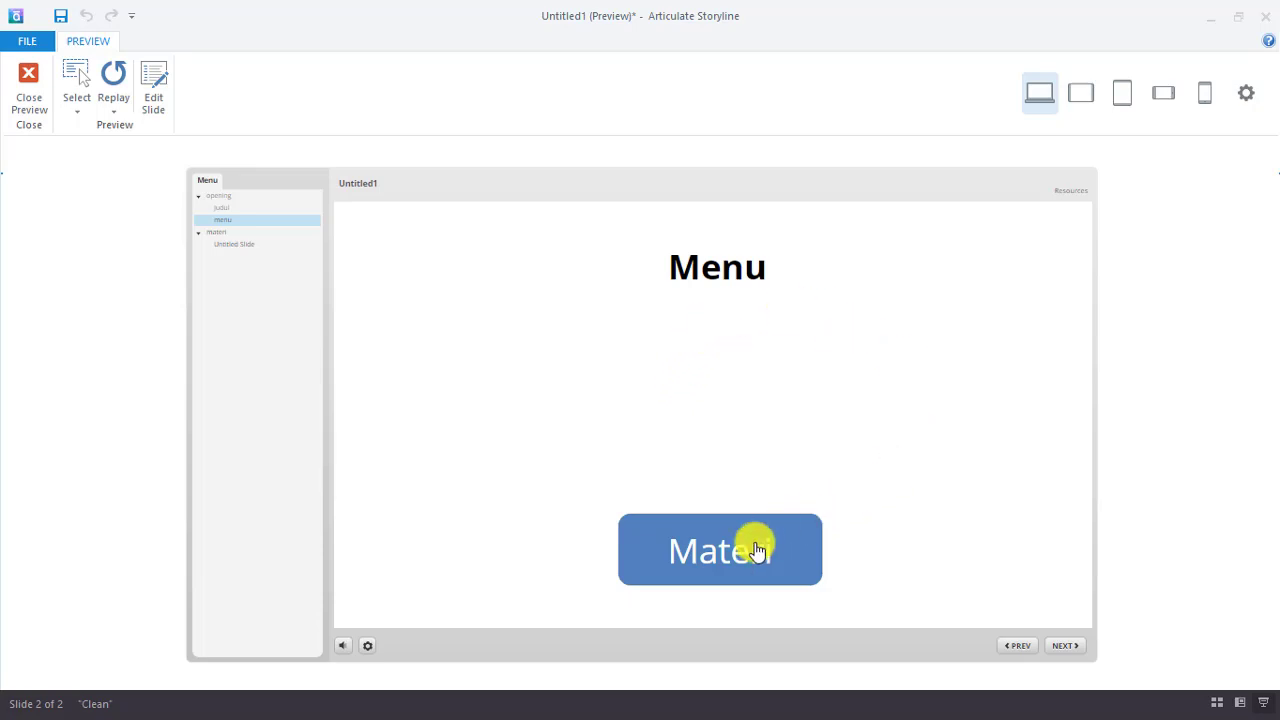
{"action": "left_click", "coordinate": [756, 543]}
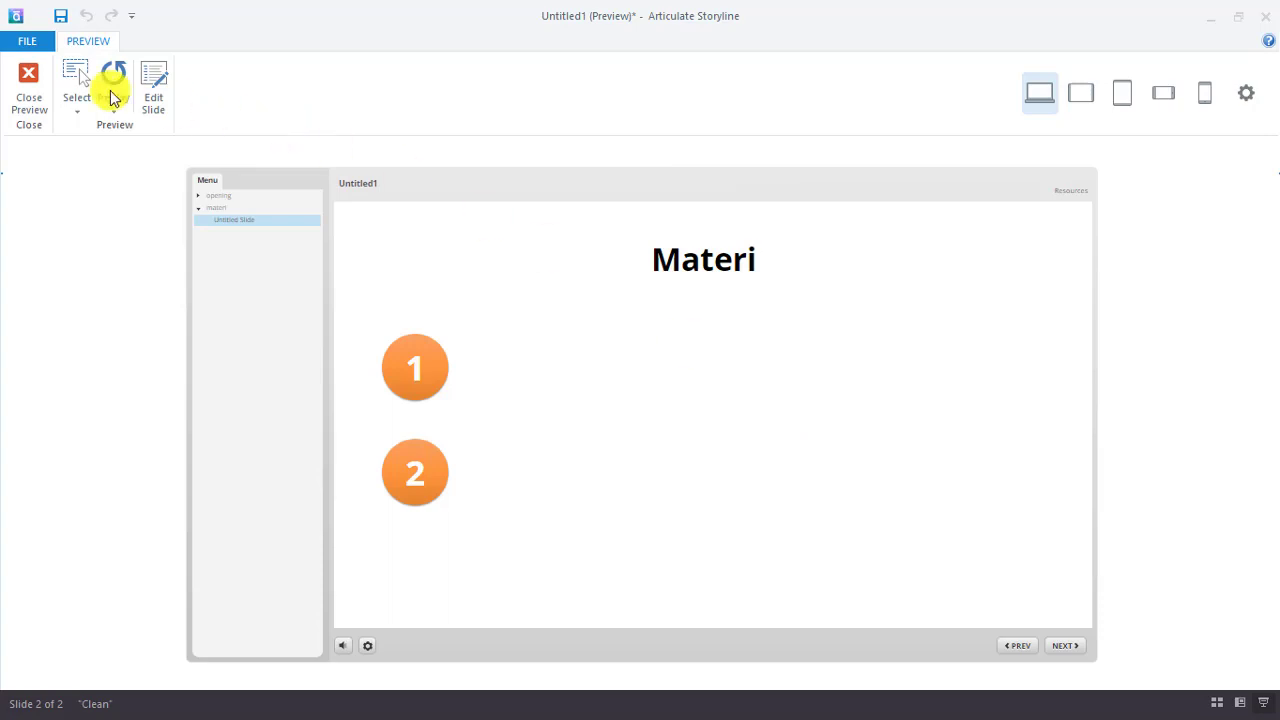
{"action": "left_click", "coordinate": [29, 82]}
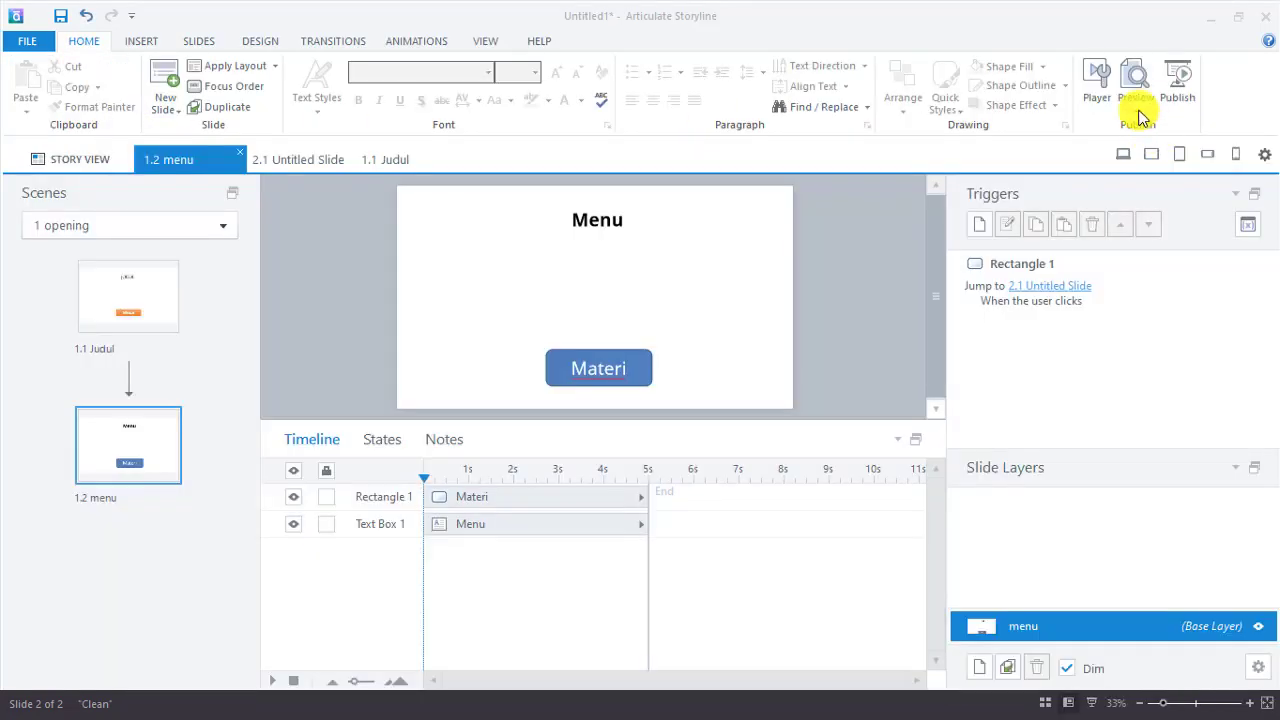
- Open slide 2.1 in the materi scene and inspect layers 2 and 1 before returning to the base layer
{"action": "left_click", "coordinate": [1135, 110]}
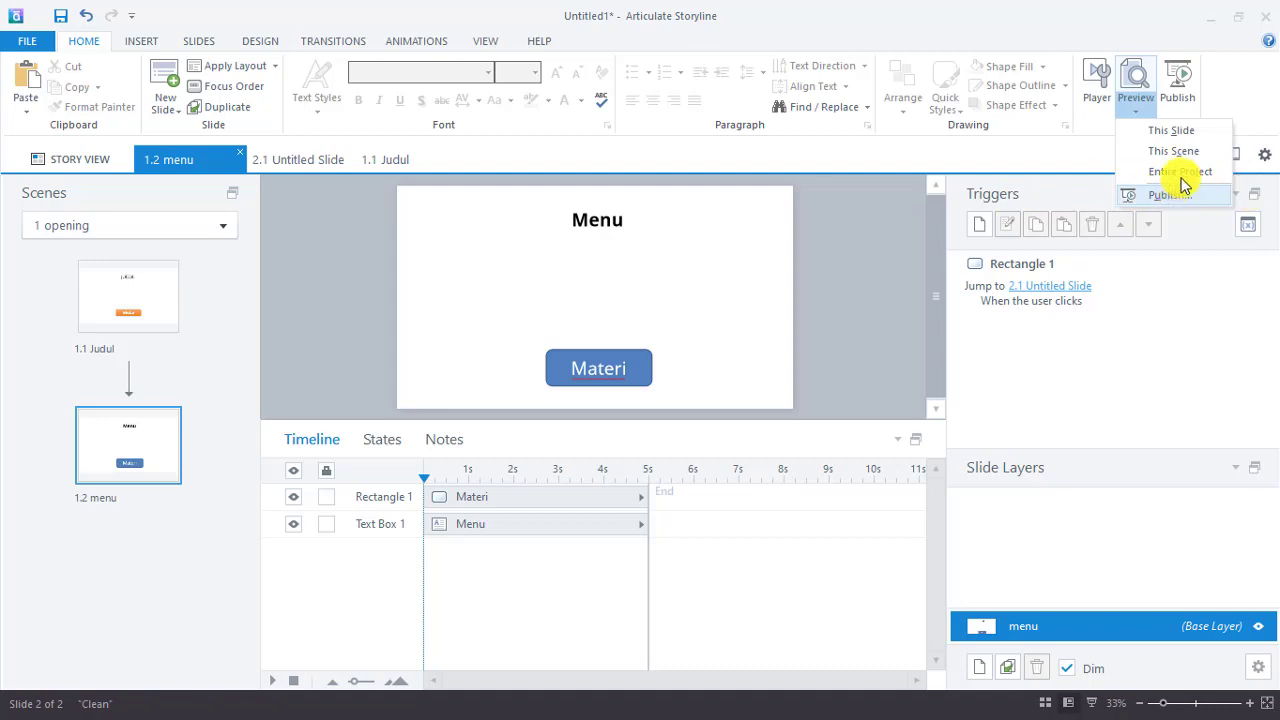
{"action": "left_click", "coordinate": [300, 168]}
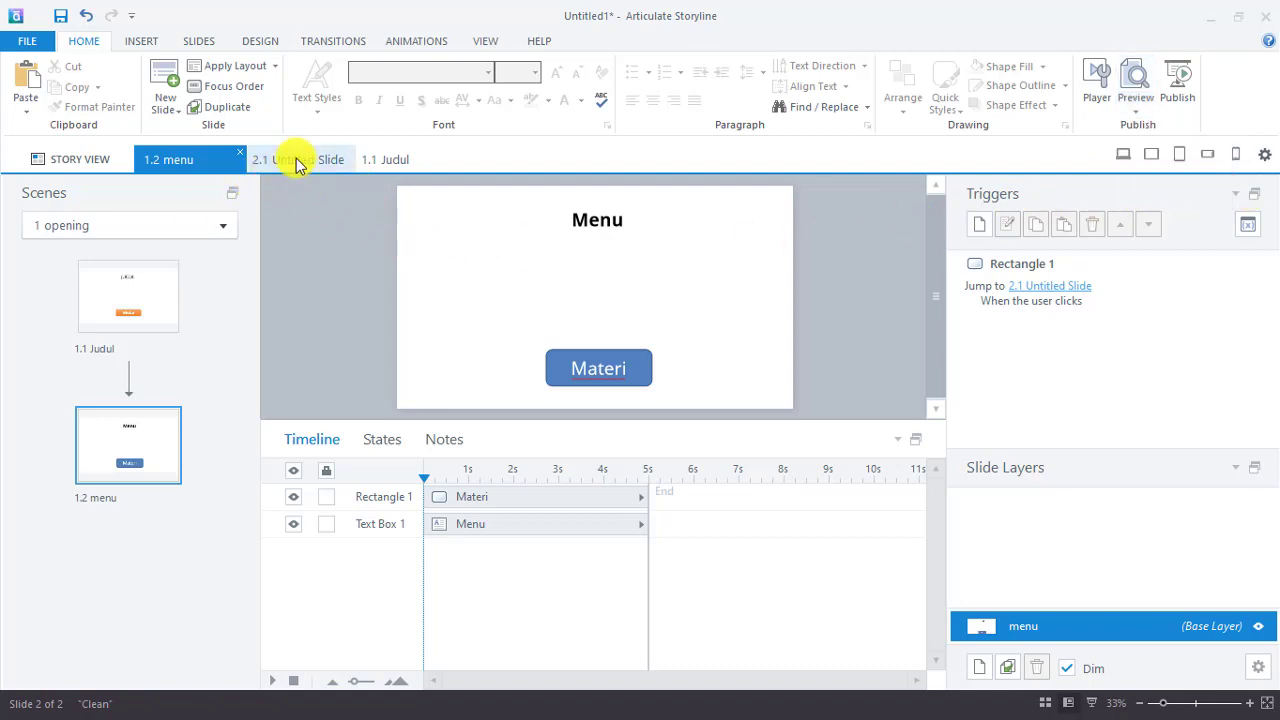
{"action": "left_click", "coordinate": [296, 161]}
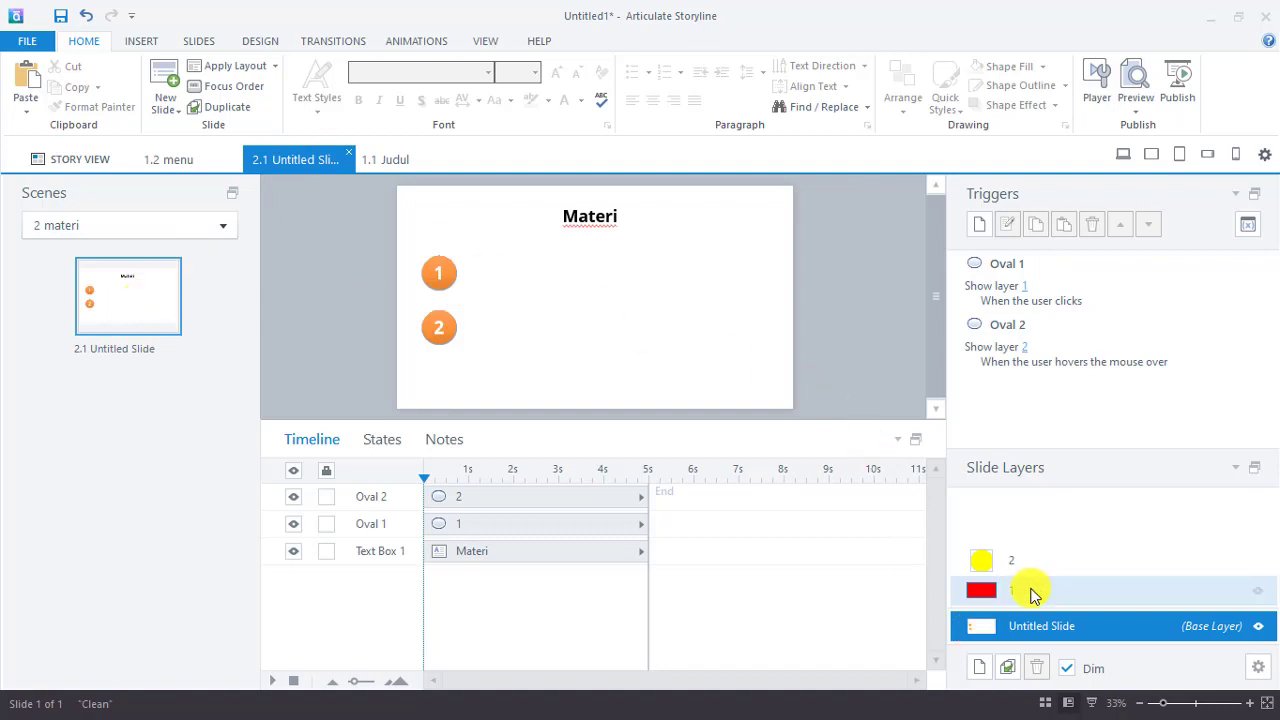
{"action": "left_click", "coordinate": [1006, 563]}
{"action": "left_click", "coordinate": [1008, 590]}
{"action": "left_click", "coordinate": [1010, 625]}
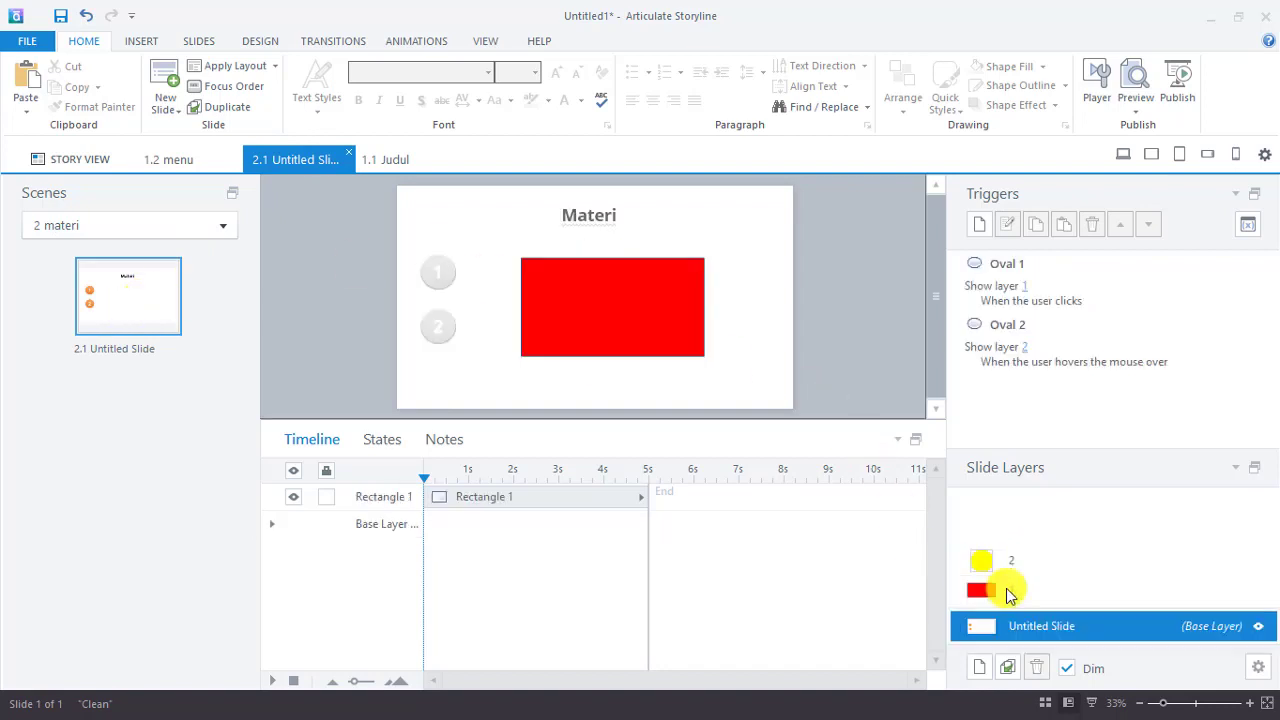
{"action": "left_click", "coordinate": [1136, 112]}
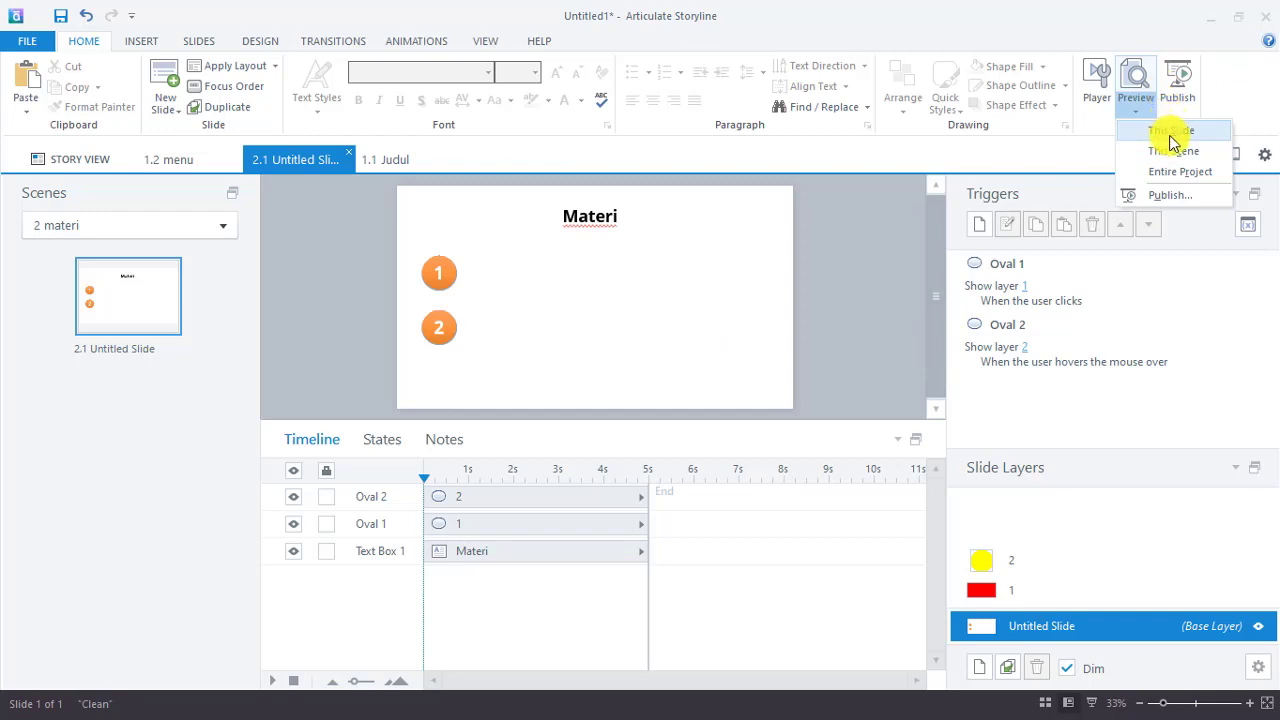
{"action": "left_click", "coordinate": [173, 162]}
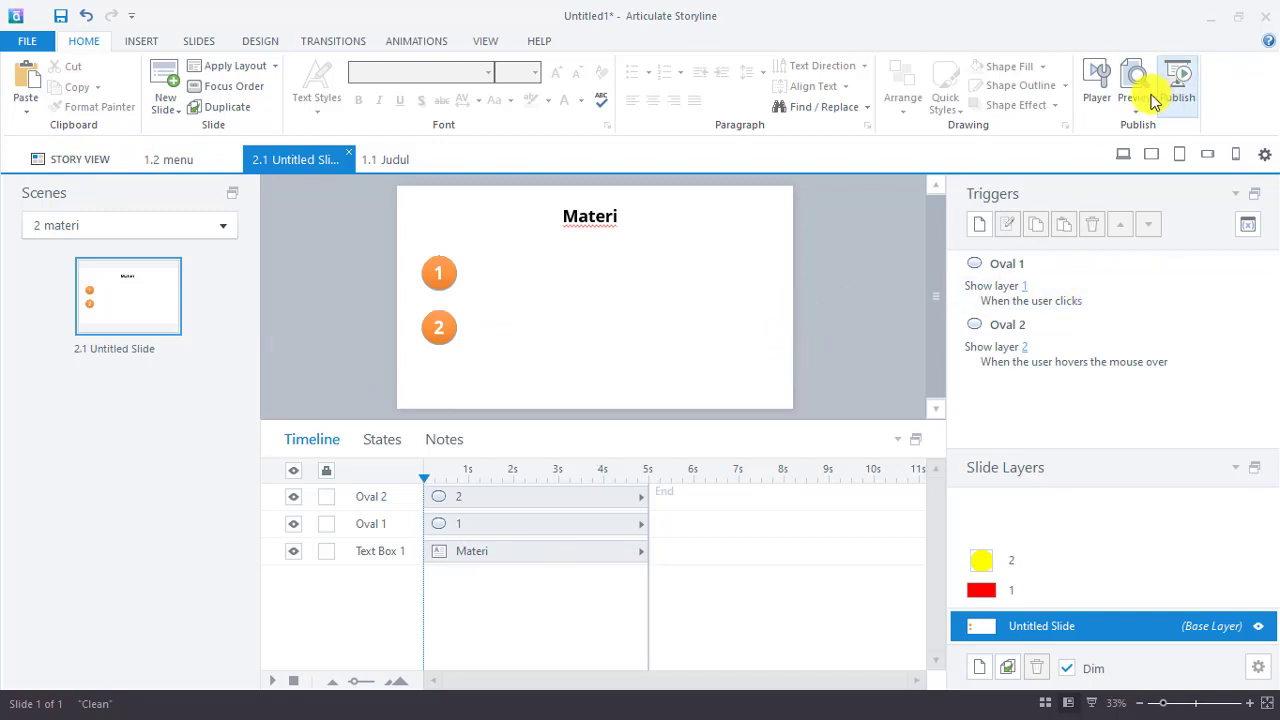
{"action": "left_click", "coordinate": [1122, 112]}
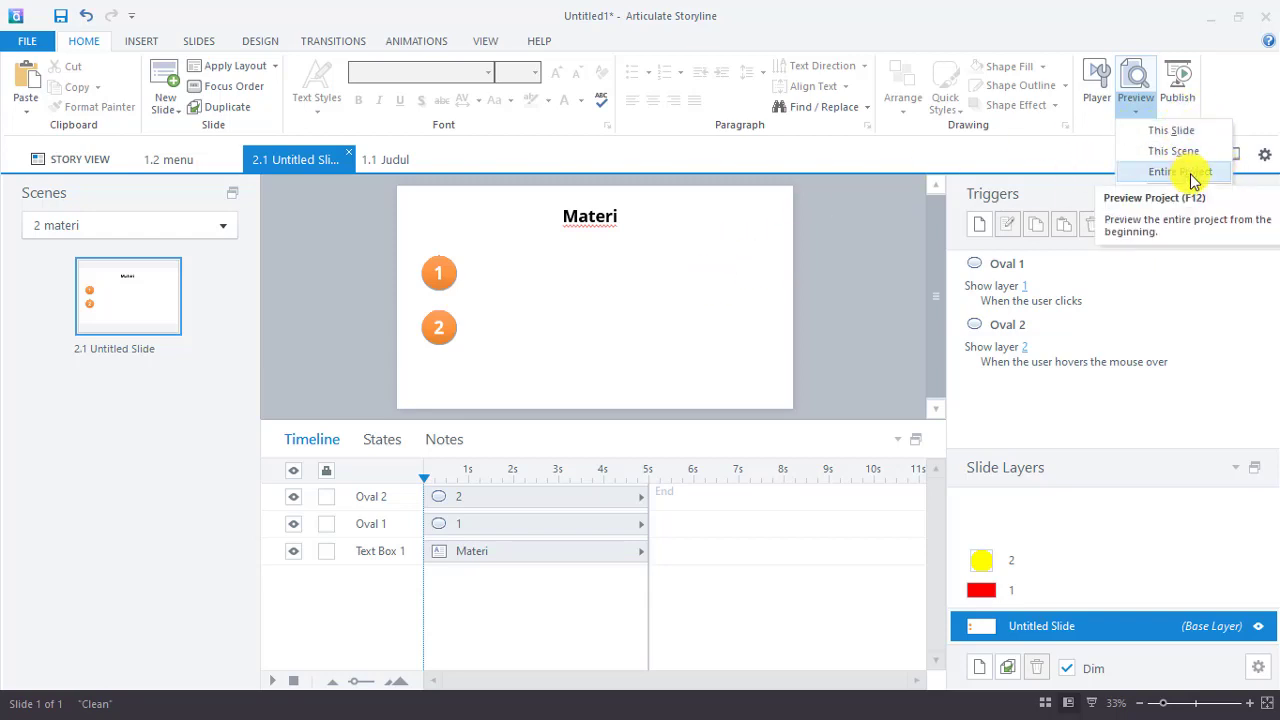
{"action": "left_click", "coordinate": [816, 316]}
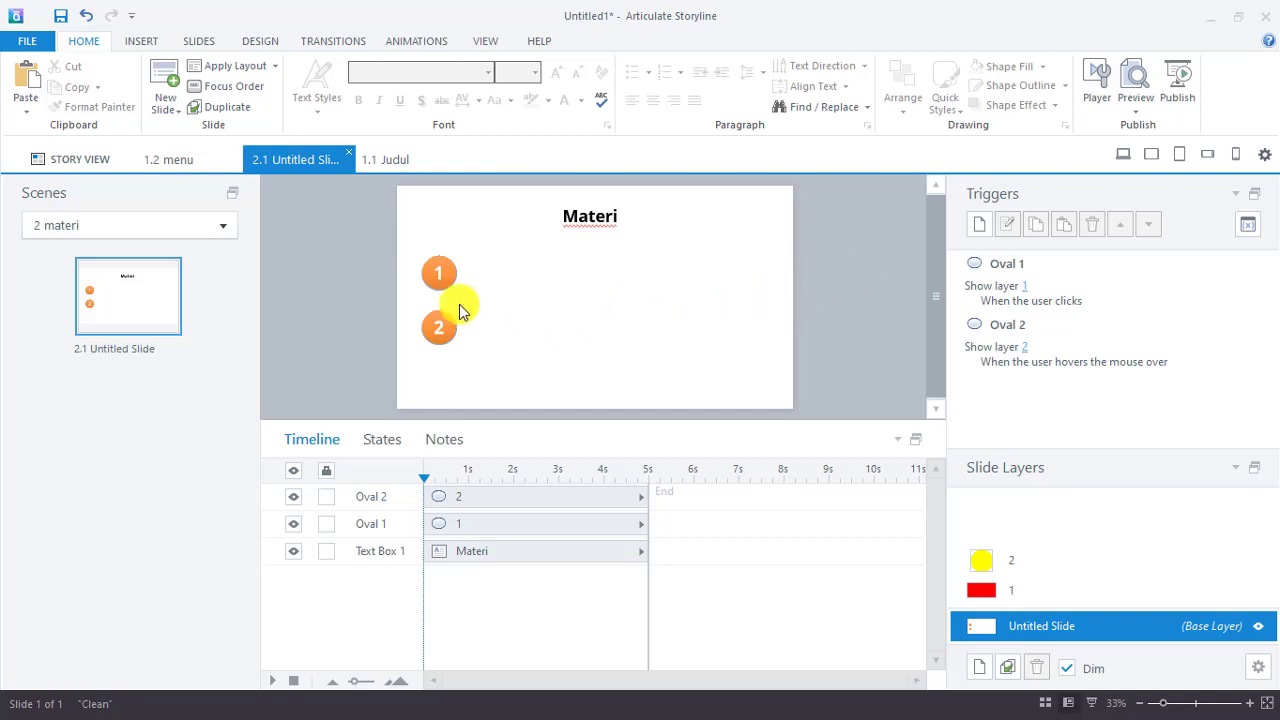
{"action": "left_click", "coordinate": [441, 273]}
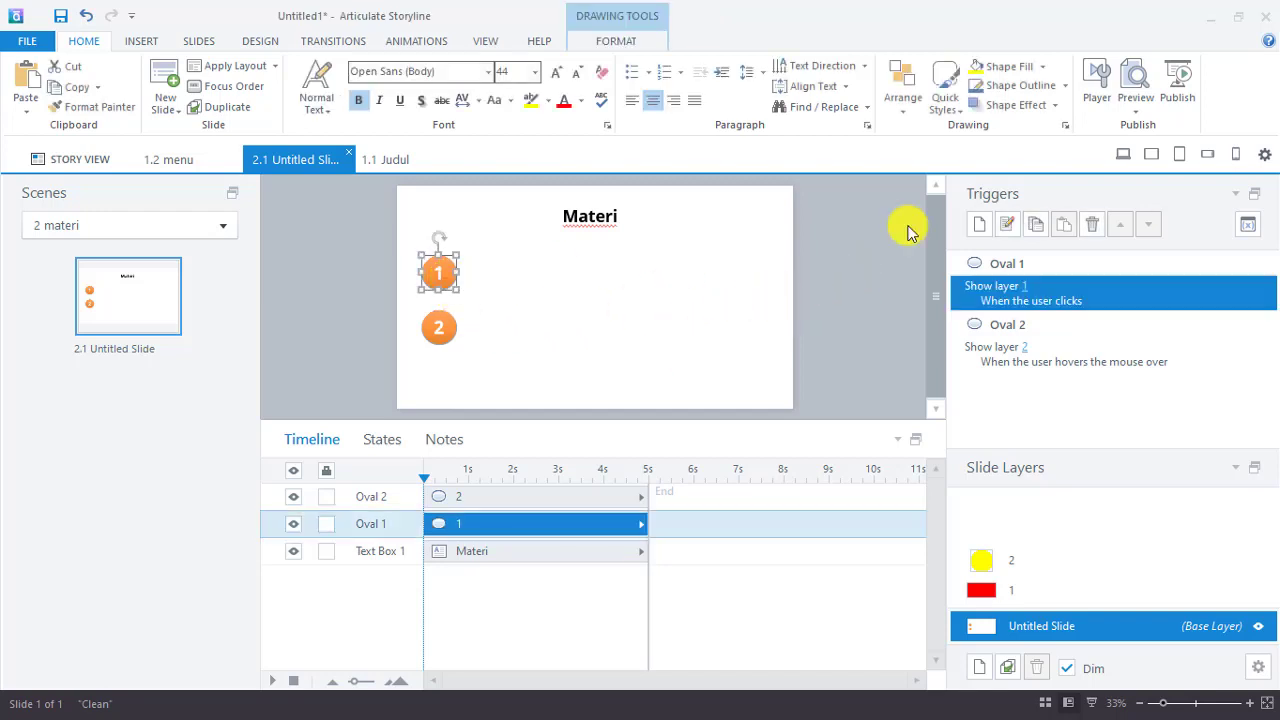
{"action": "left_click", "coordinate": [1143, 118]}
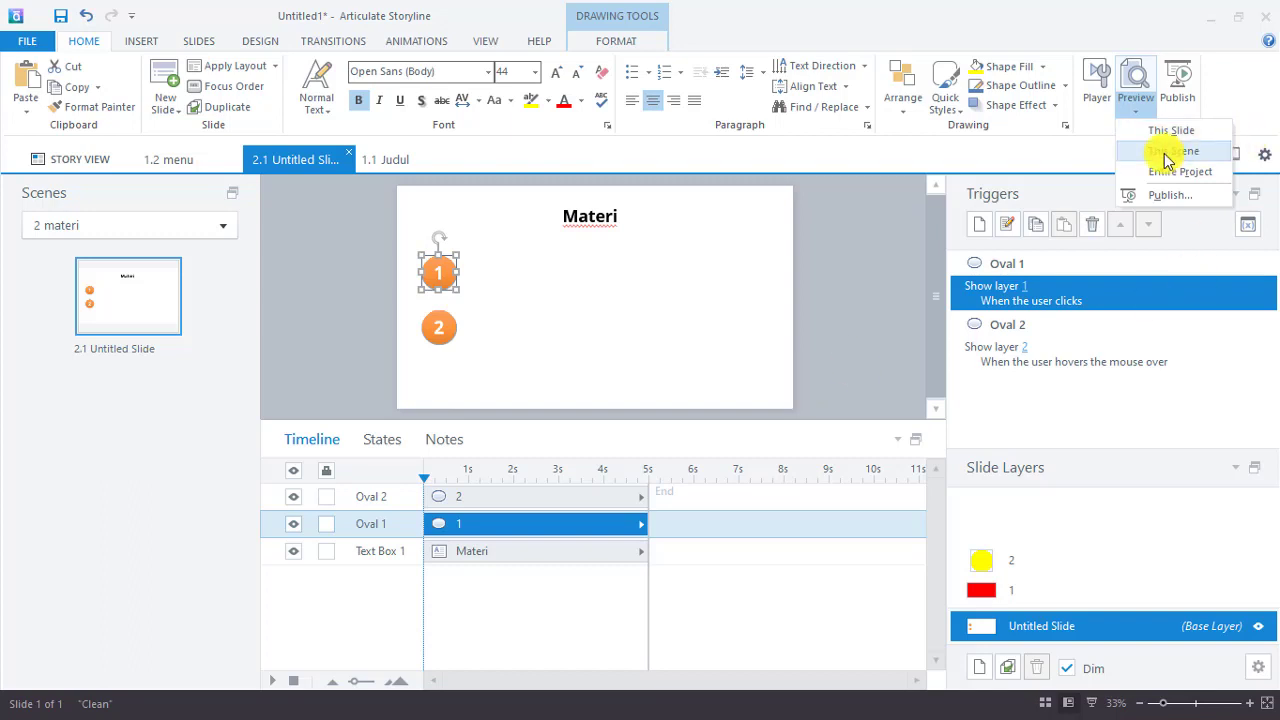
{"action": "left_click", "coordinate": [790, 335]}
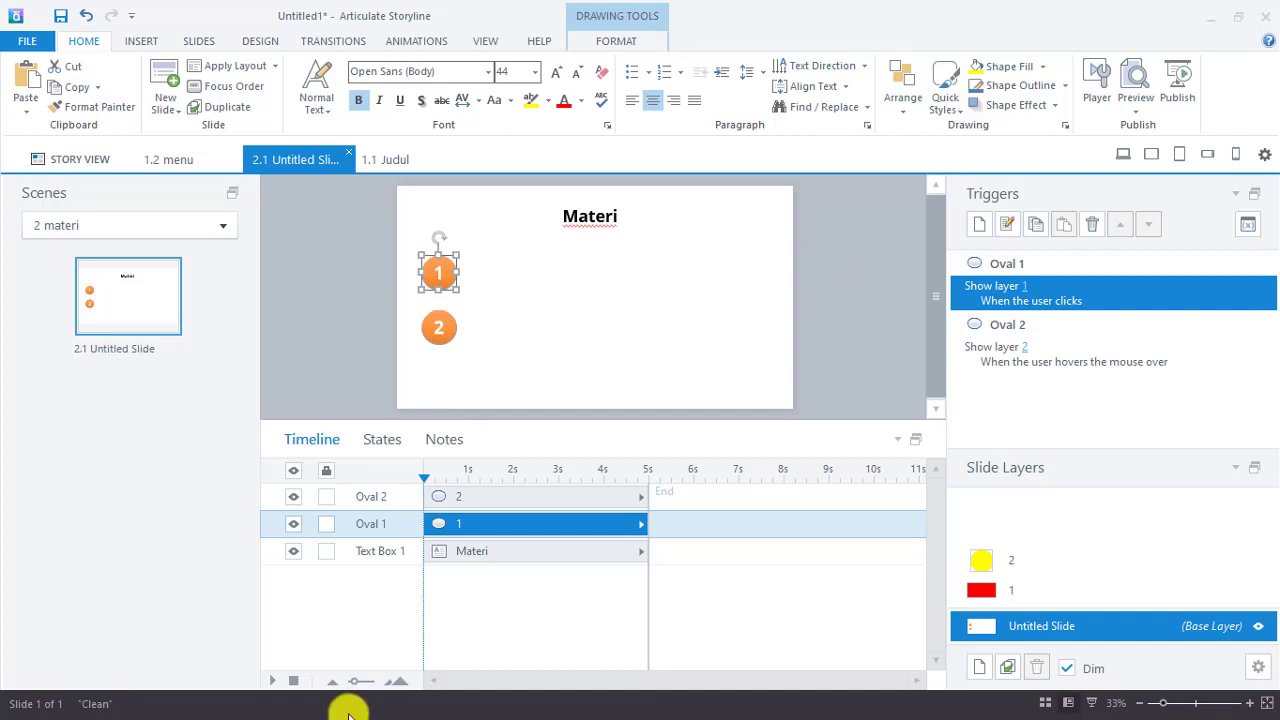
- Switch to the Notepad lesson outline, review its list of Storyline topics, and minimize it to return to the Materi slide
{"action": "key", "text": "super"}
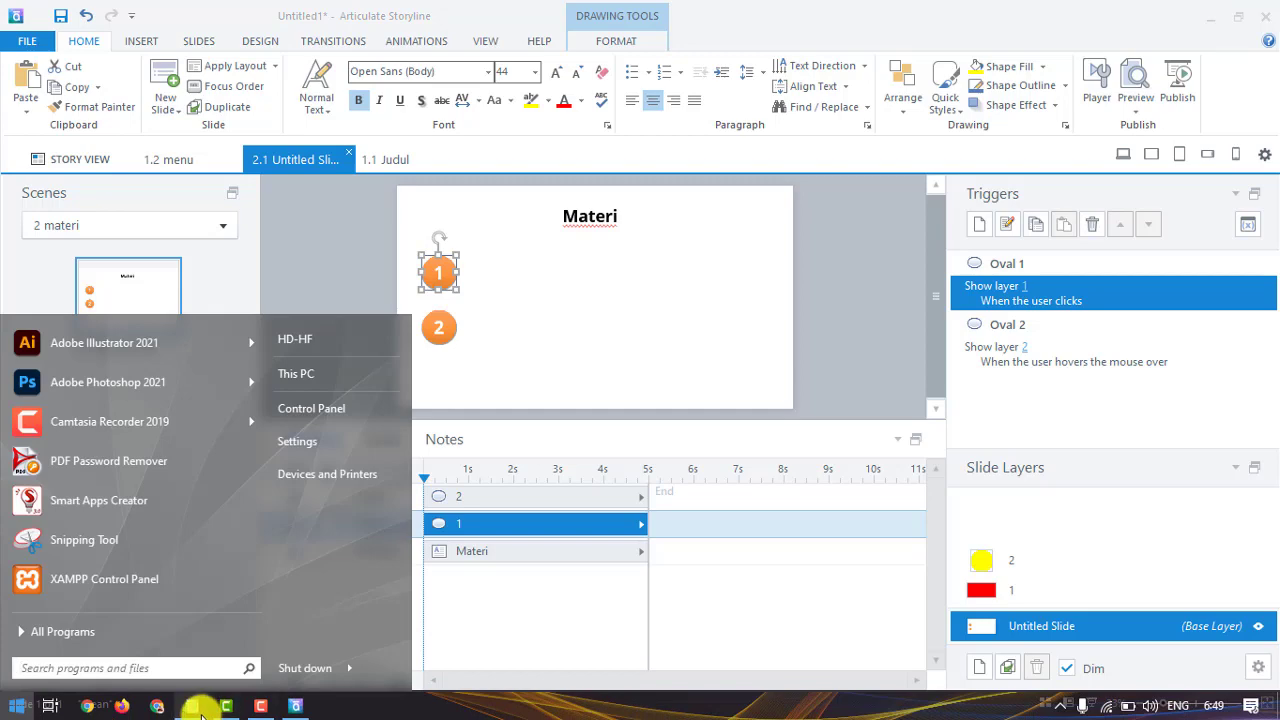
{"action": "left_click", "coordinate": [195, 706]}
{"action": "left_click_drag", "start_coordinate": [465, 233], "coordinate": [887, 128]}
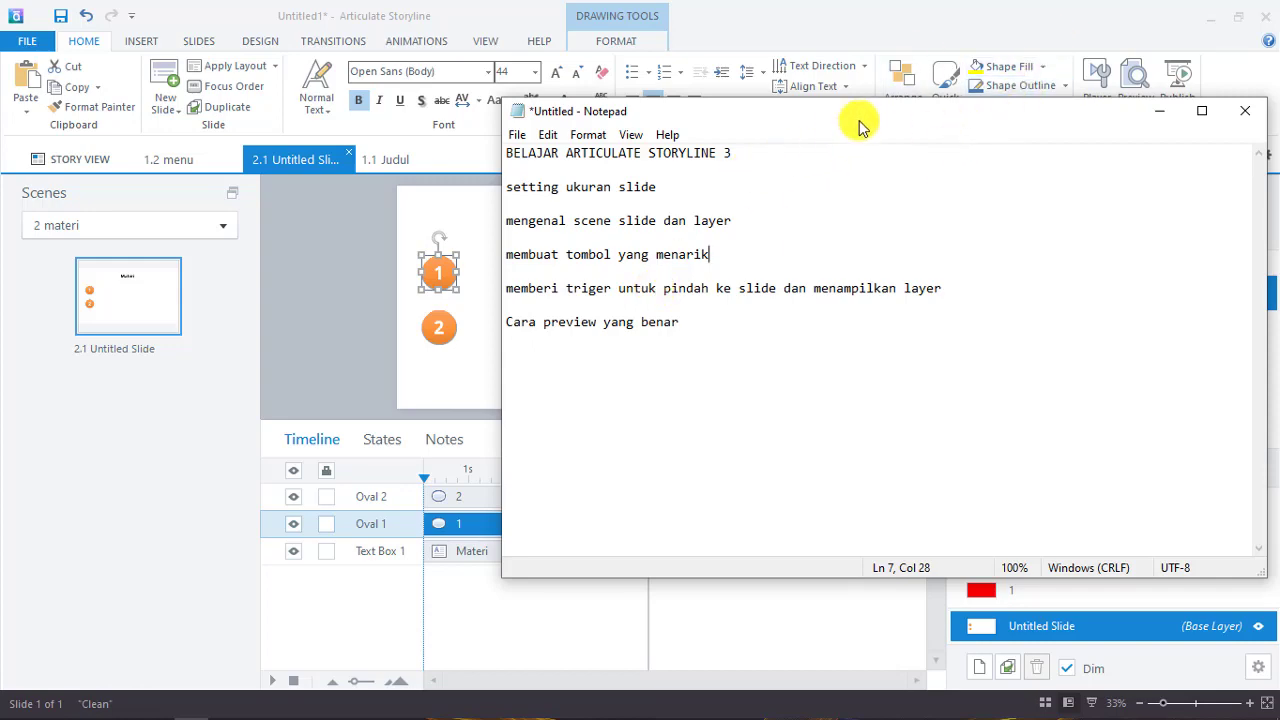
{"action": "left_click_drag", "start_coordinate": [860, 125], "coordinate": [585, 238]}
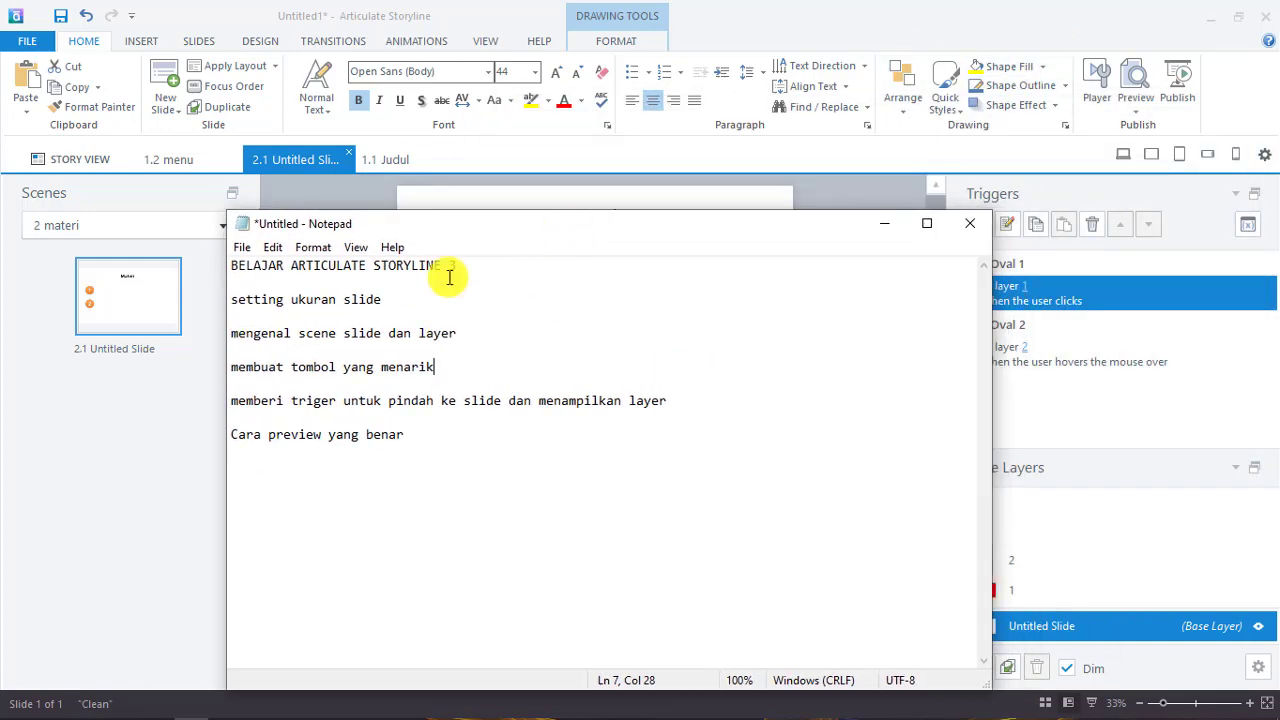
{"action": "left_click", "coordinate": [886, 226]}
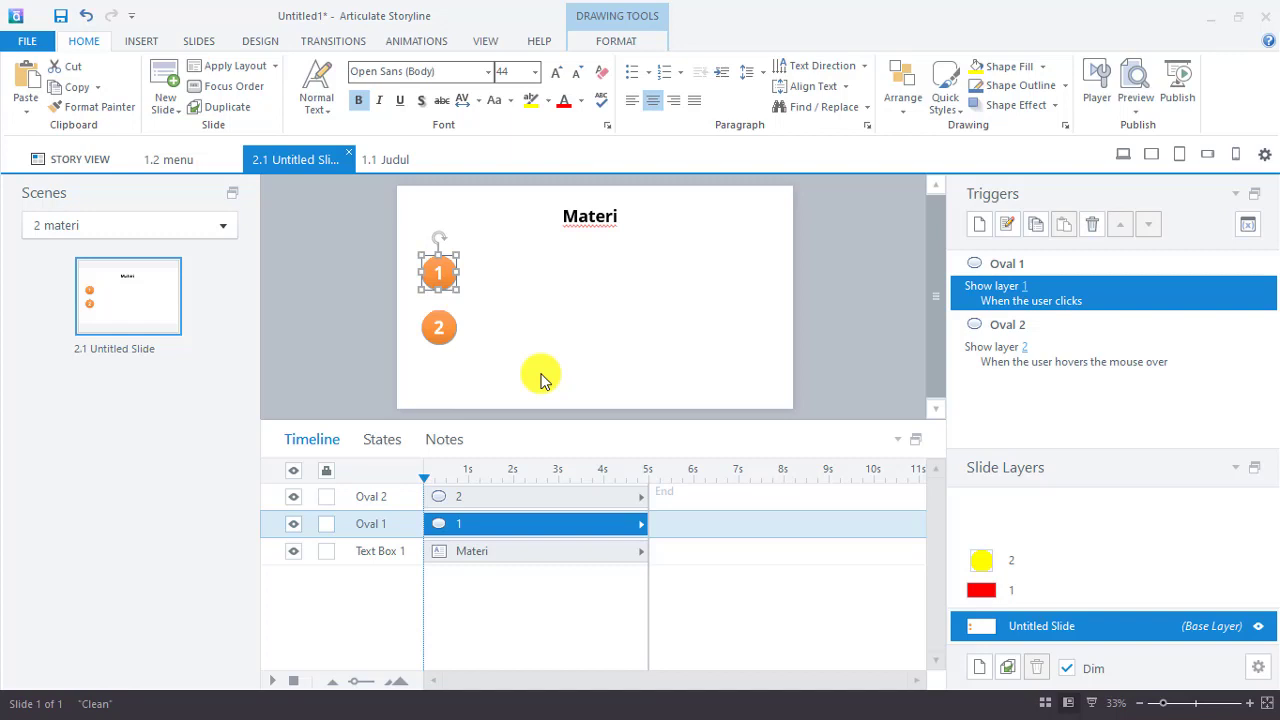
- Preview only the current Materi slide
{"action": "left_click", "coordinate": [1135, 104]}
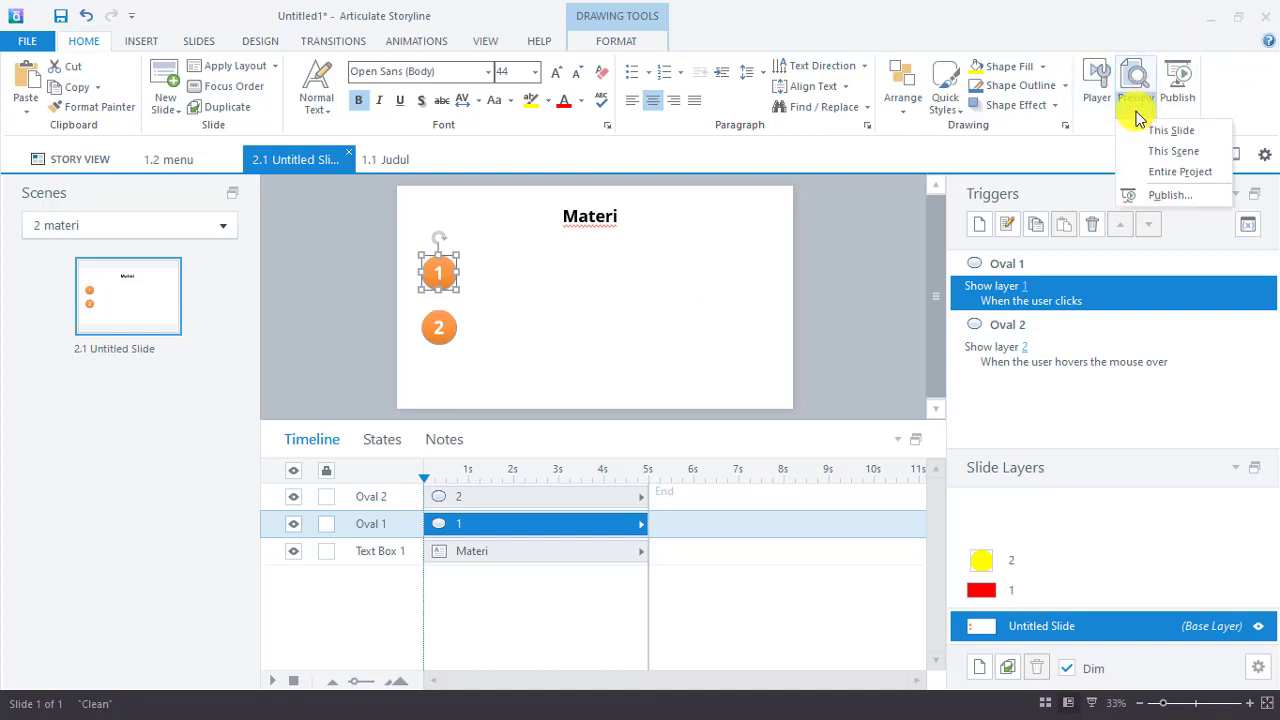
{"action": "left_click", "coordinate": [1170, 131]}
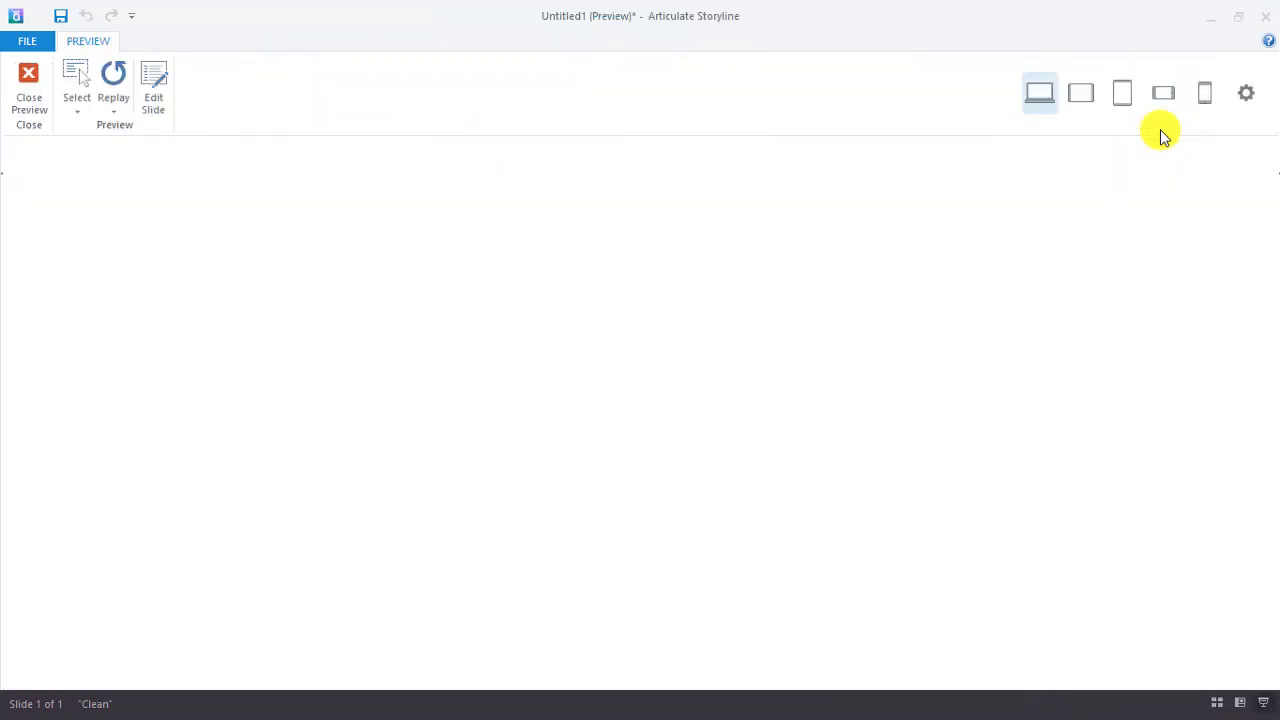